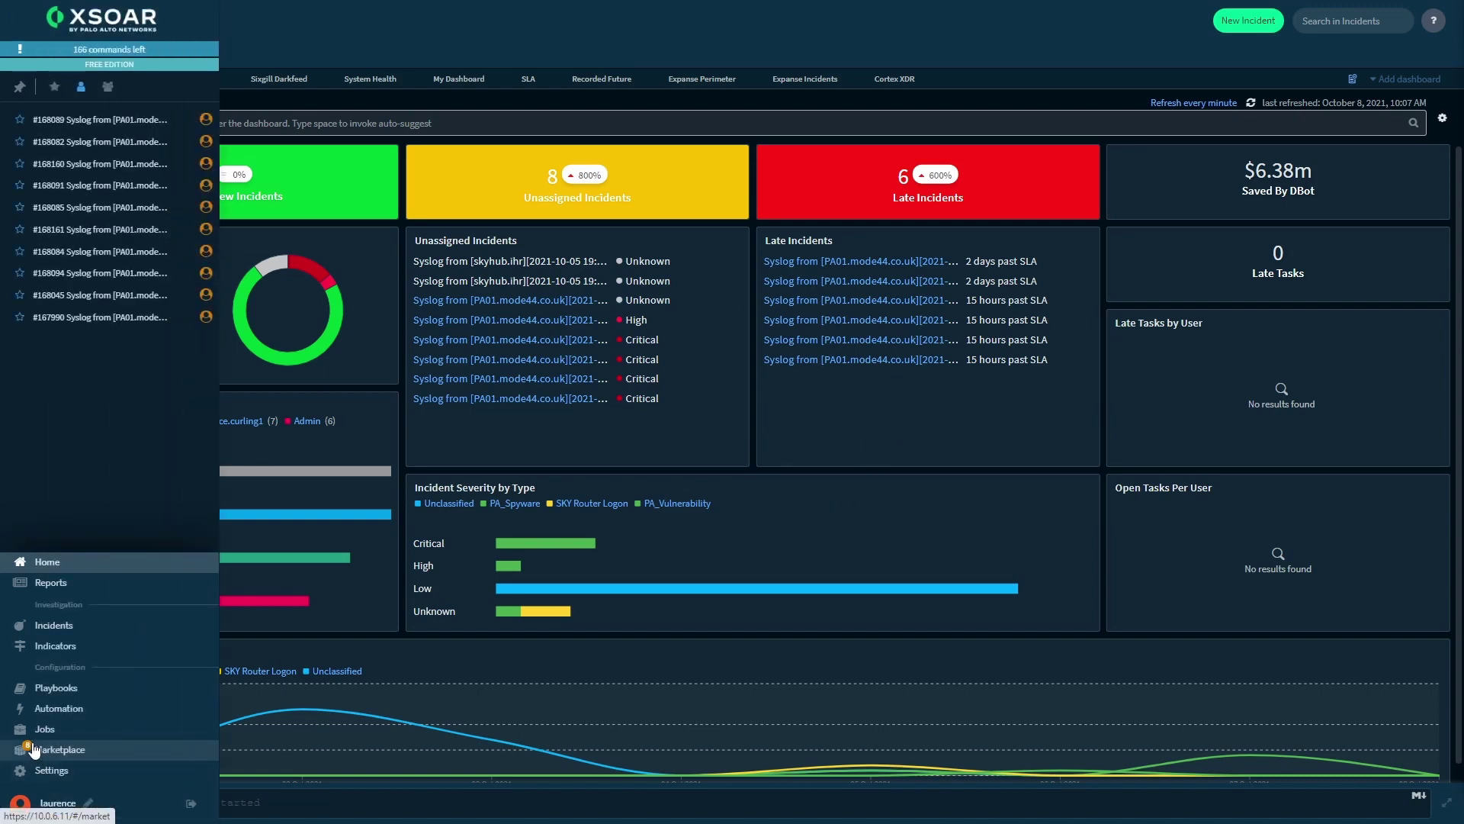
# Update all eight installed Marketplace content packs that have updates available, and set the installed library to show all packs
pyautogui.click(48, 750)
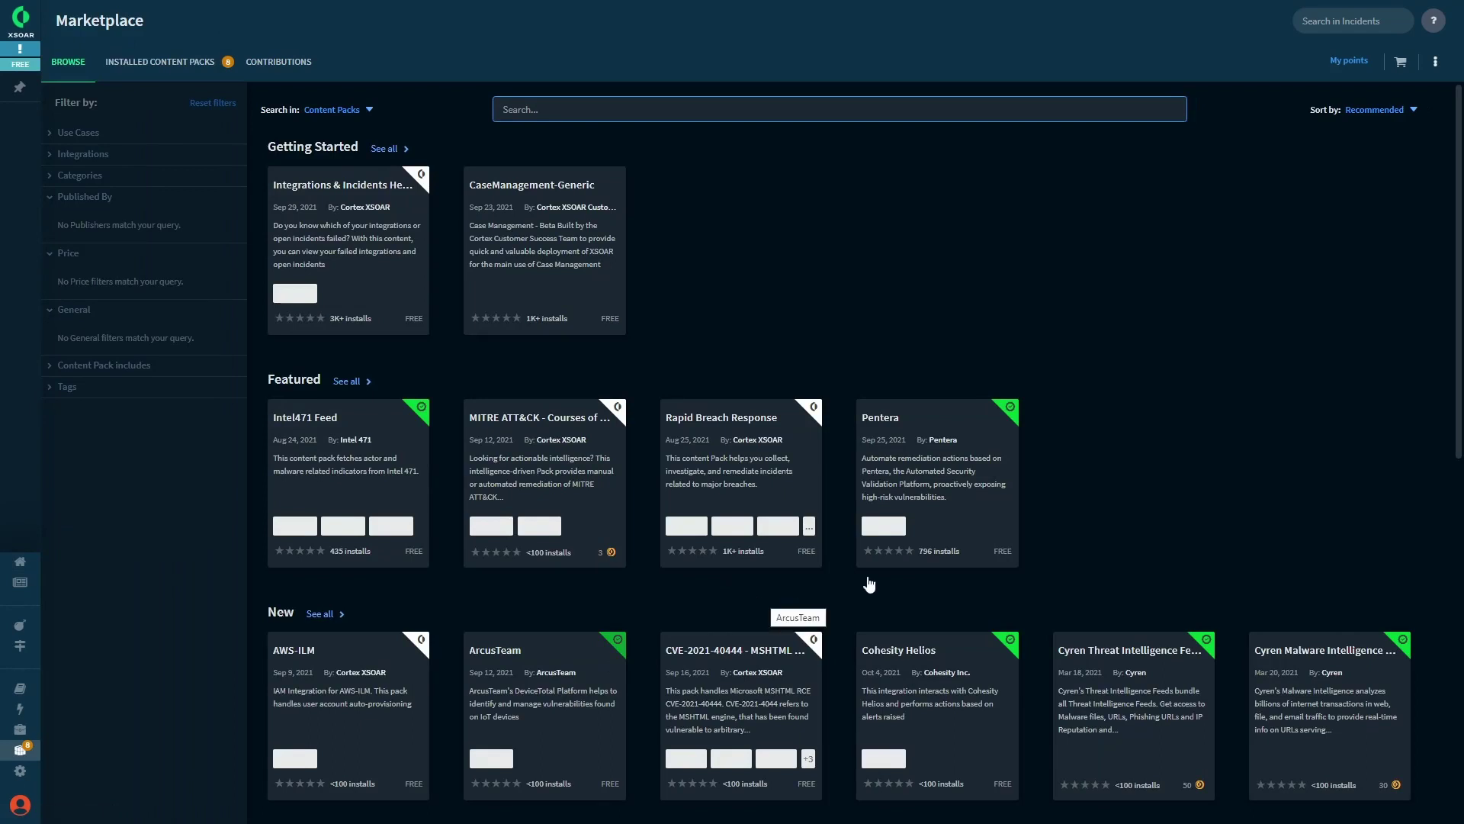
pyautogui.click(174, 64)
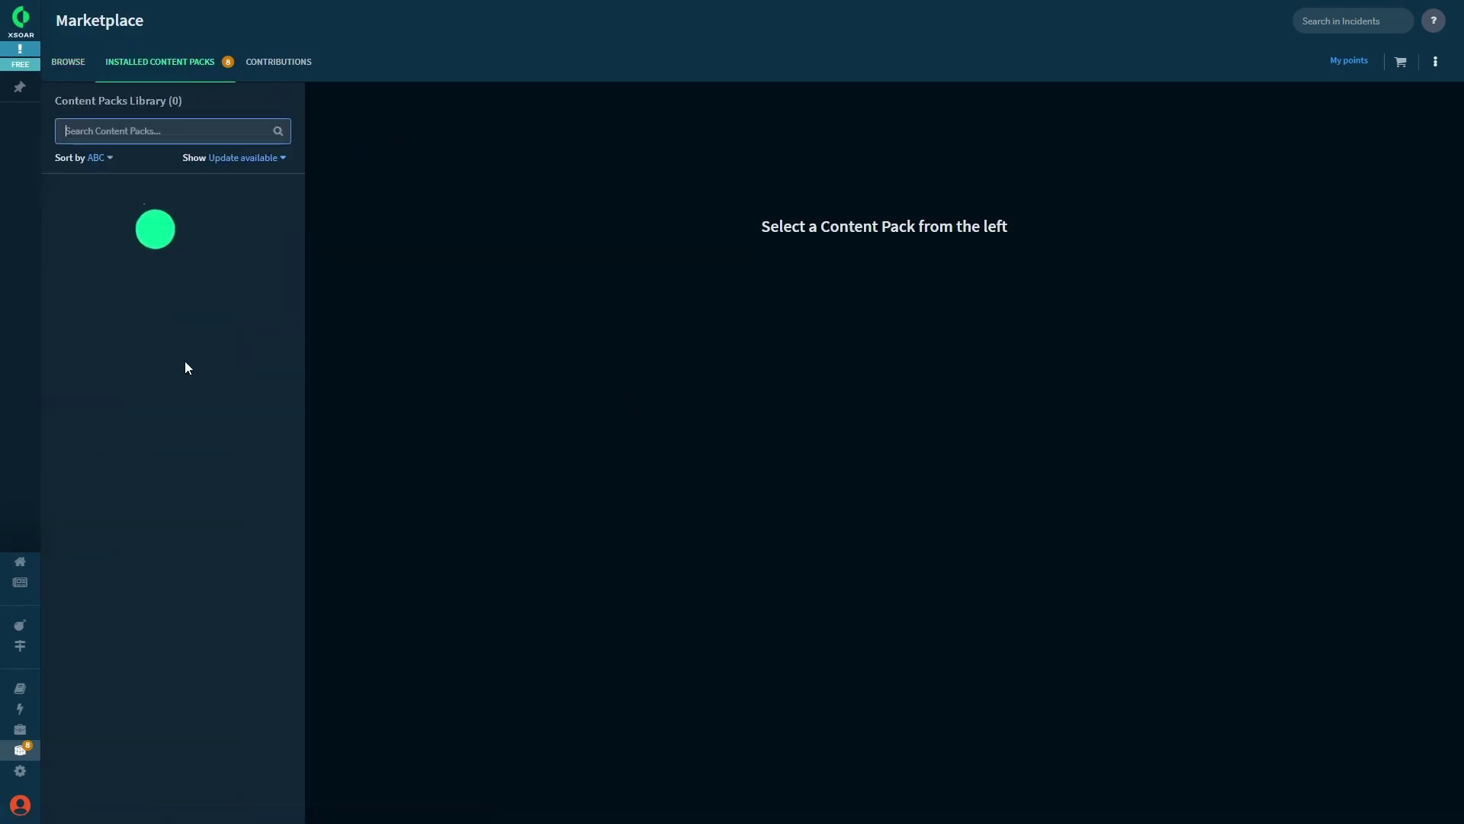
pyautogui.click(60, 158)
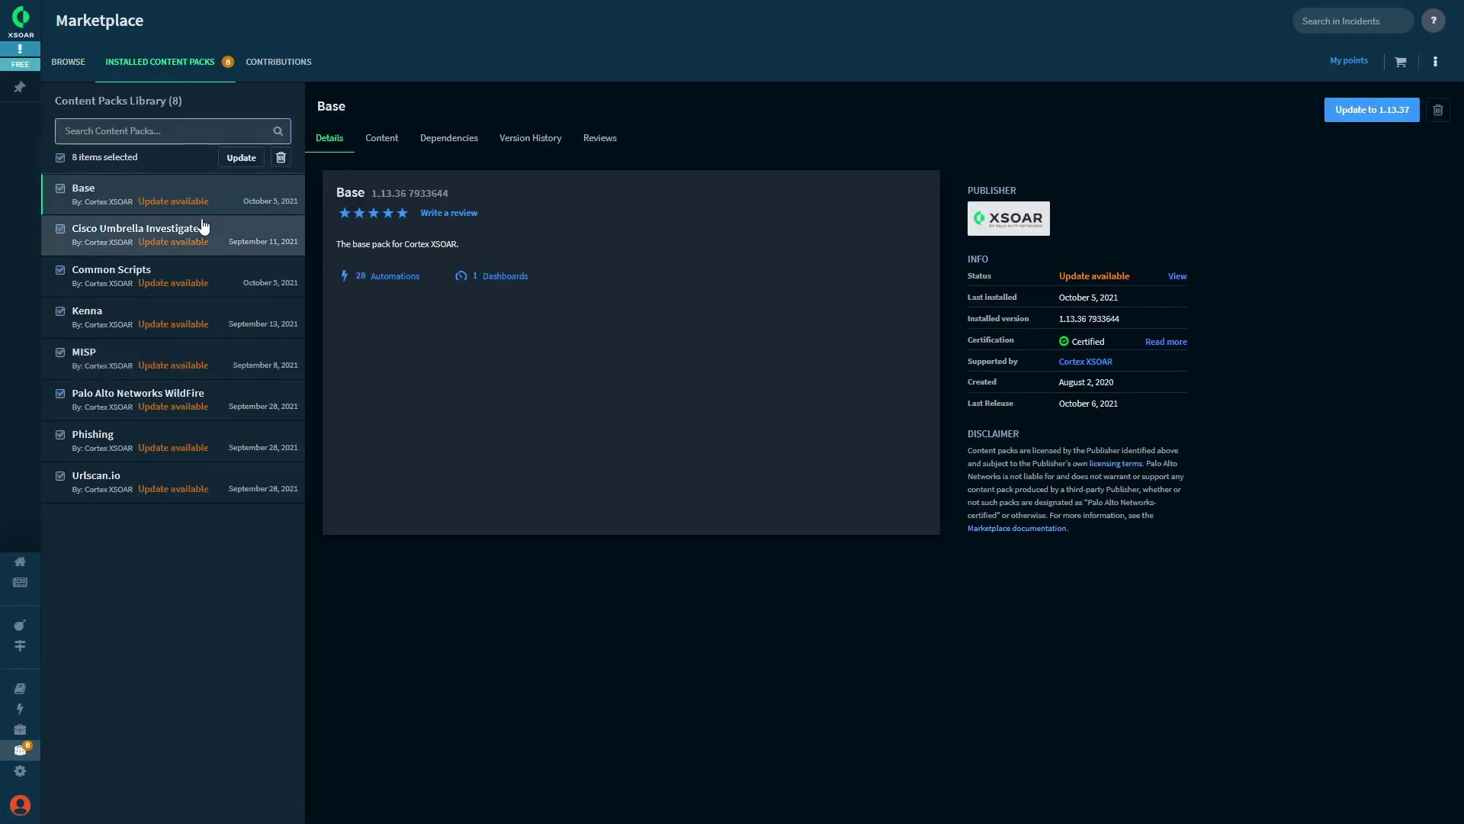
pyautogui.click(241, 158)
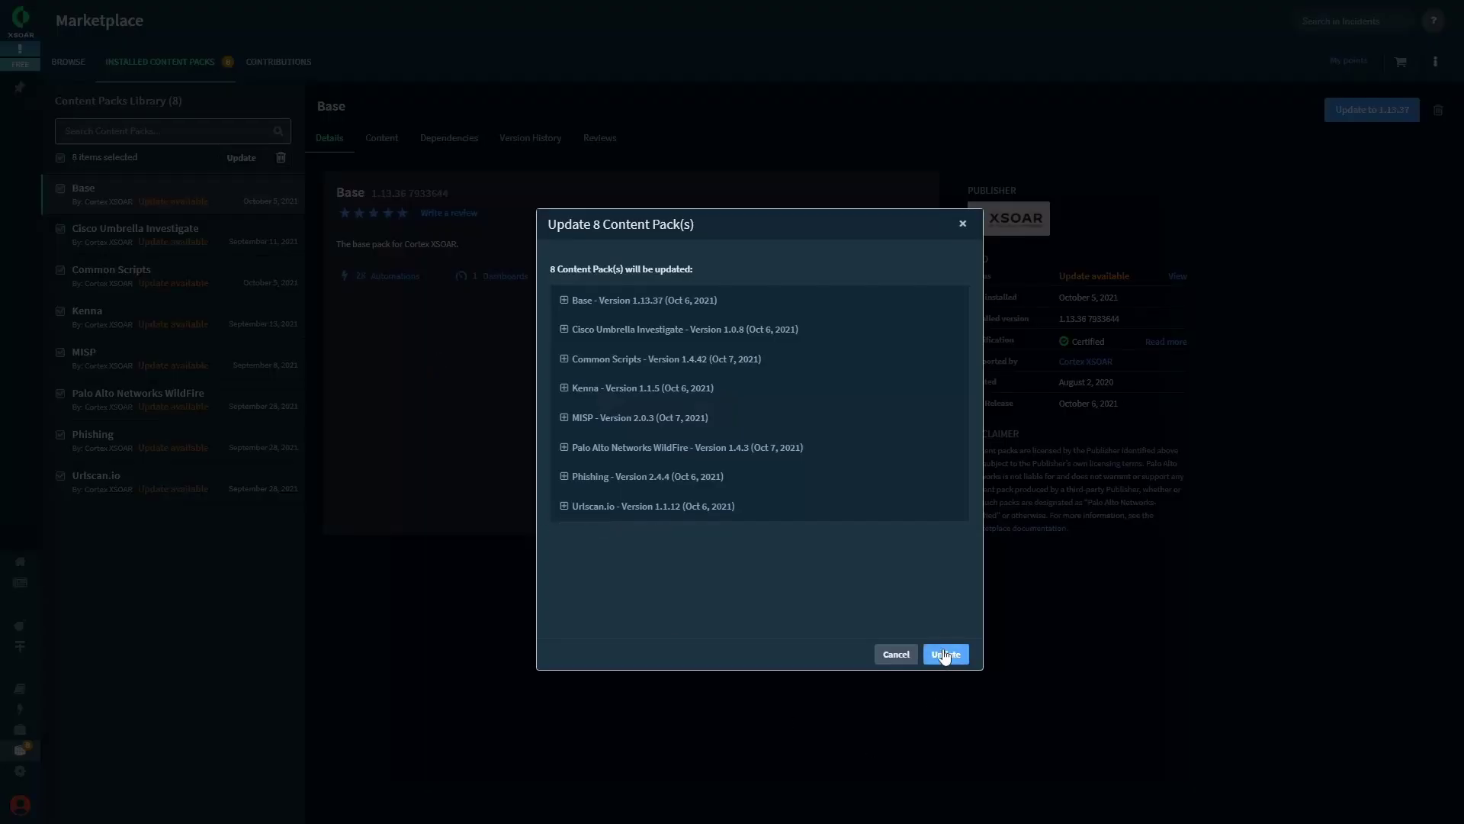
pyautogui.click(946, 654)
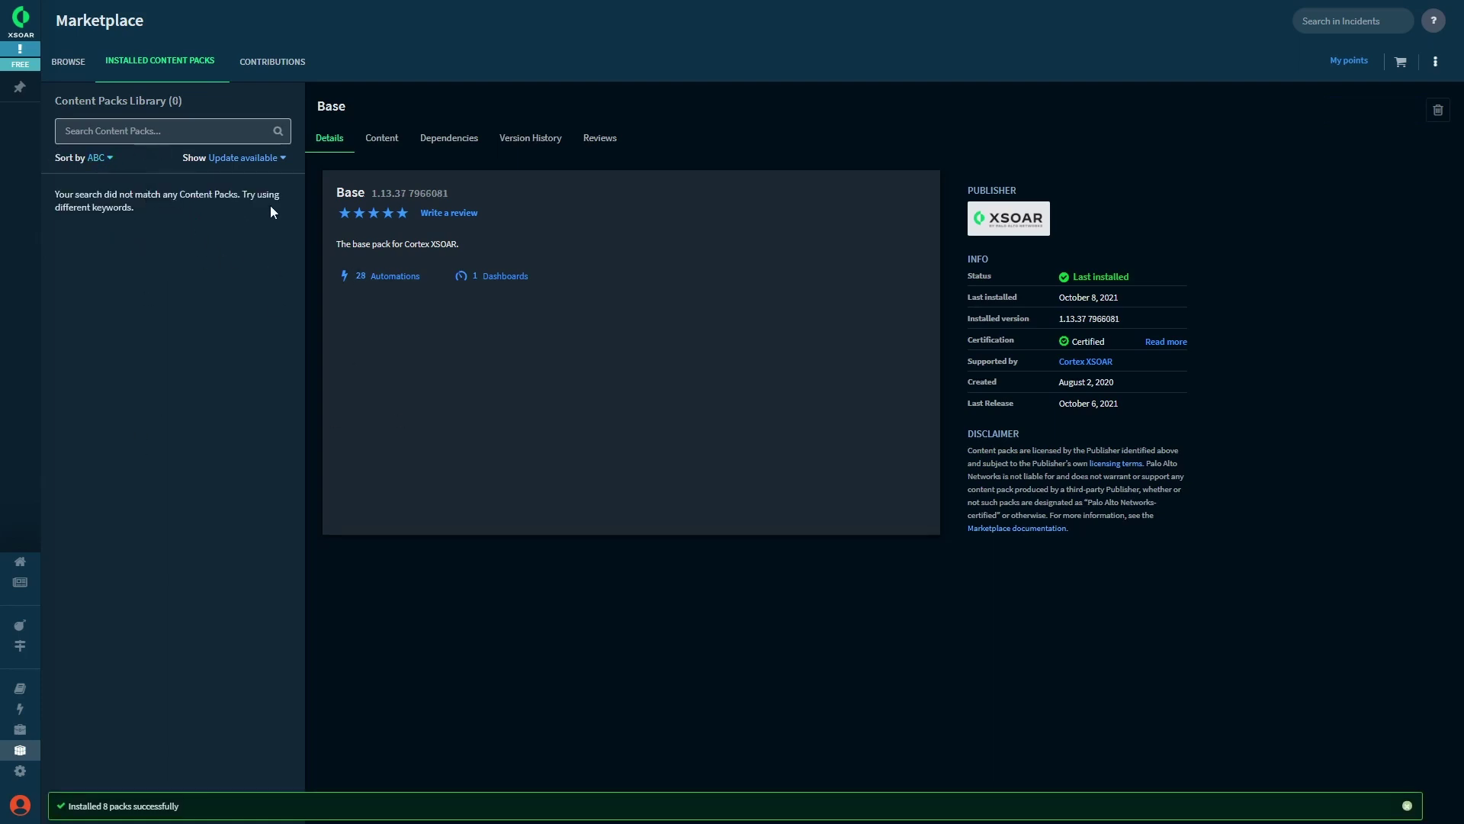
pyautogui.click(245, 157)
pyautogui.click(228, 187)
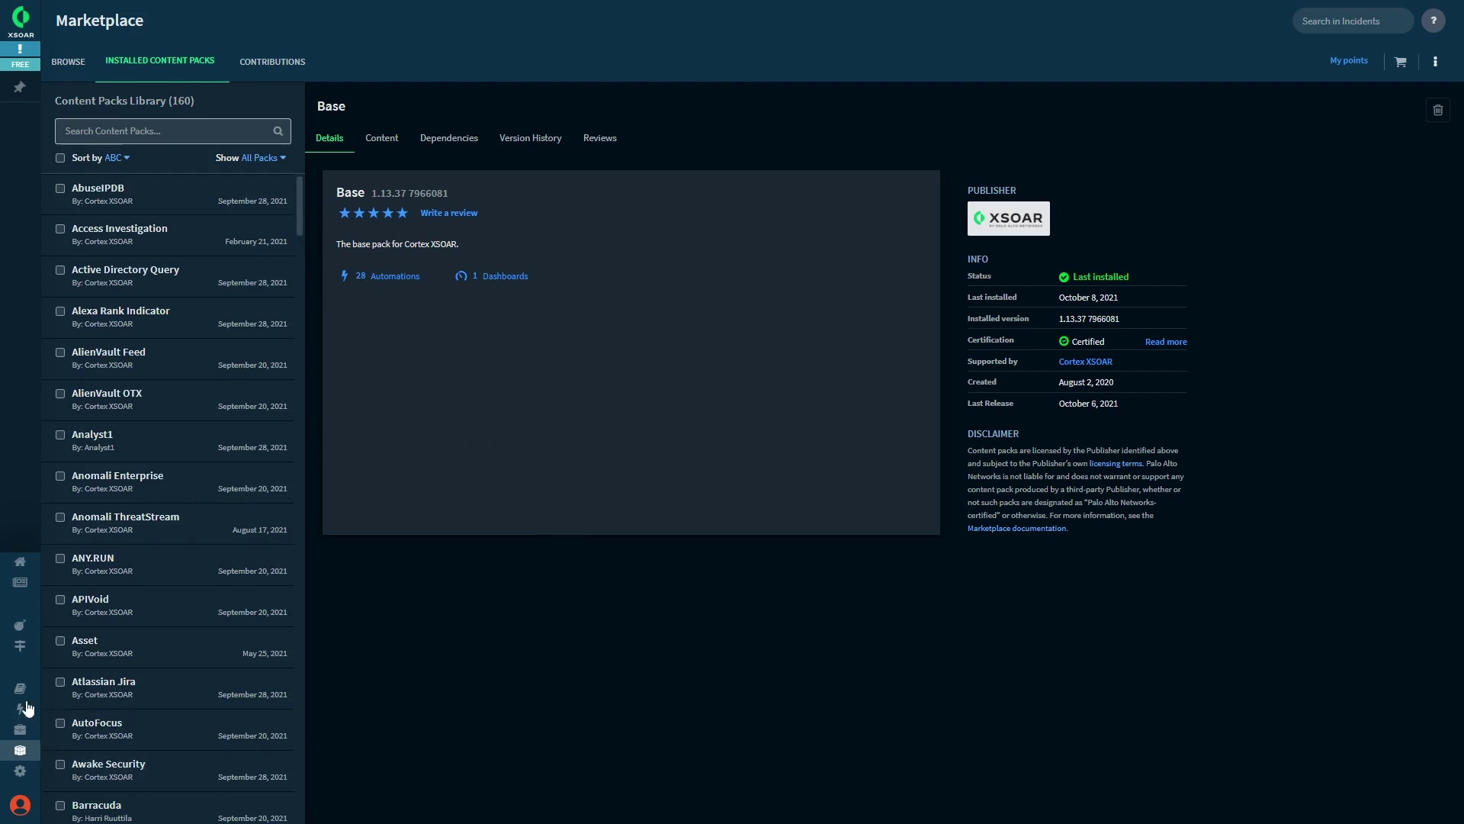
# From the home dashboard, list the late incidents and open the high-severity PA_Vulnerability incident #168182
pyautogui.moveTo(19, 717)
pyautogui.click(48, 562)
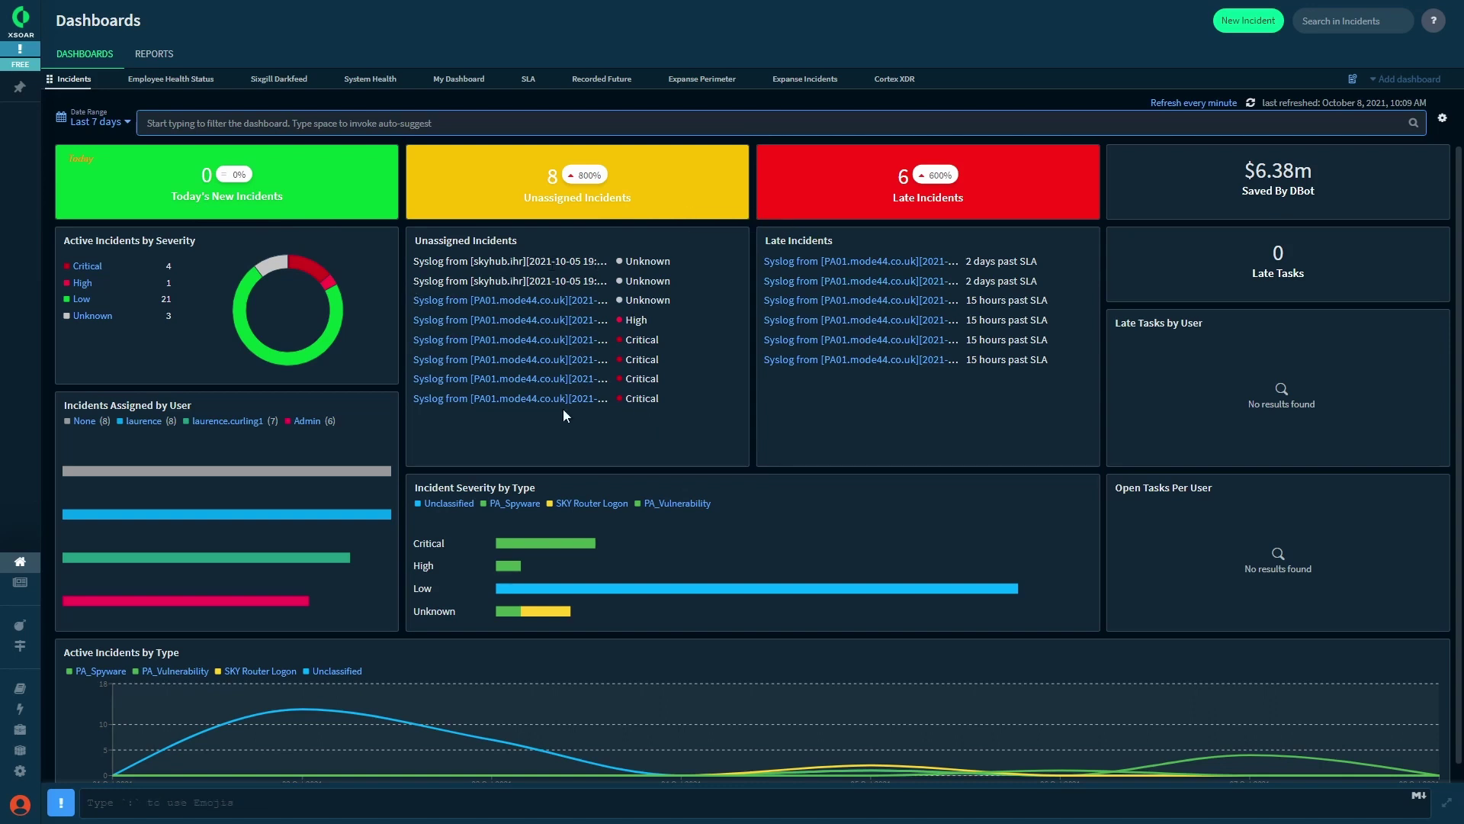
pyautogui.click(866, 177)
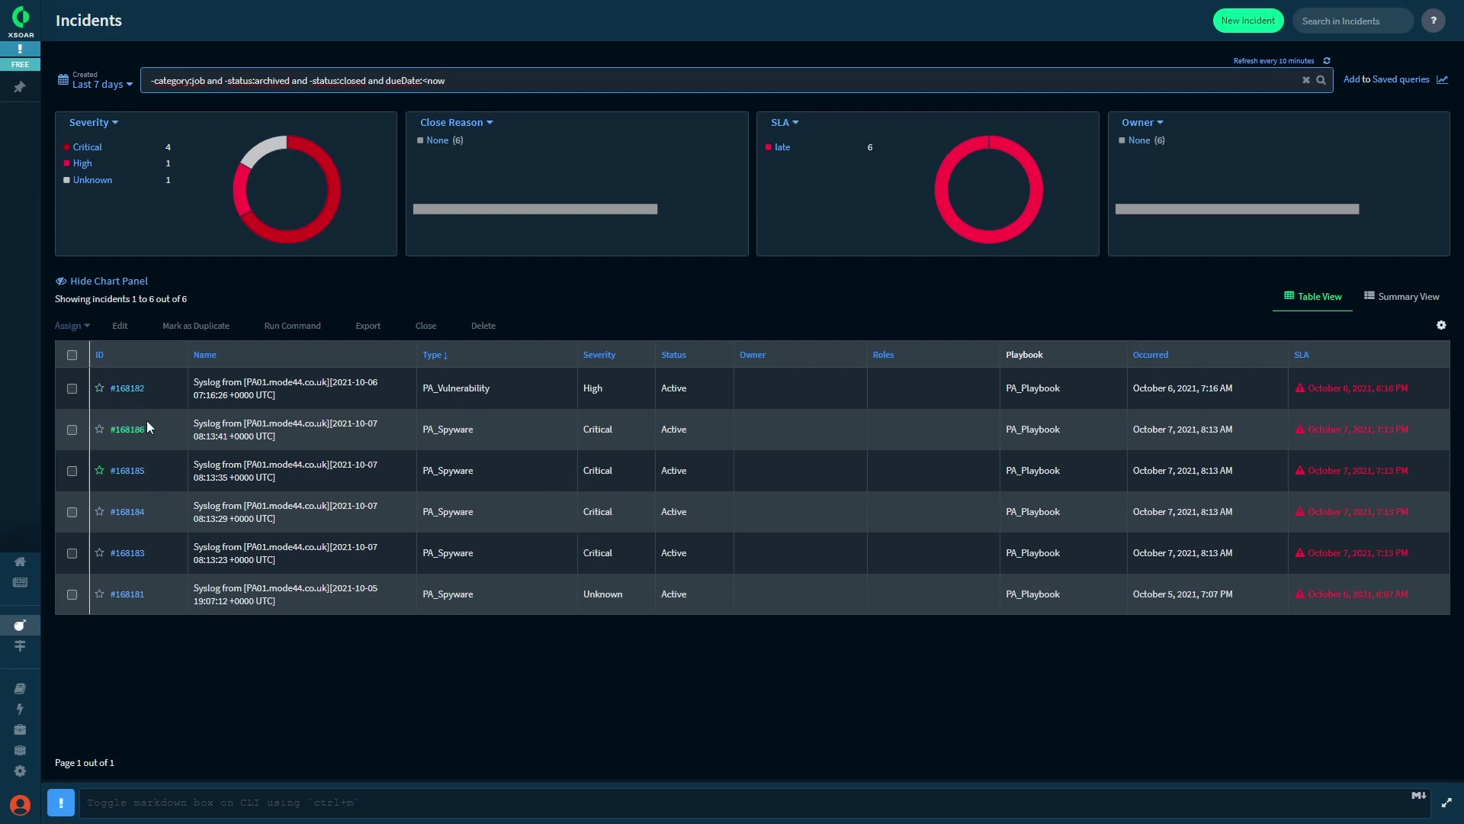
pyautogui.click(128, 388)
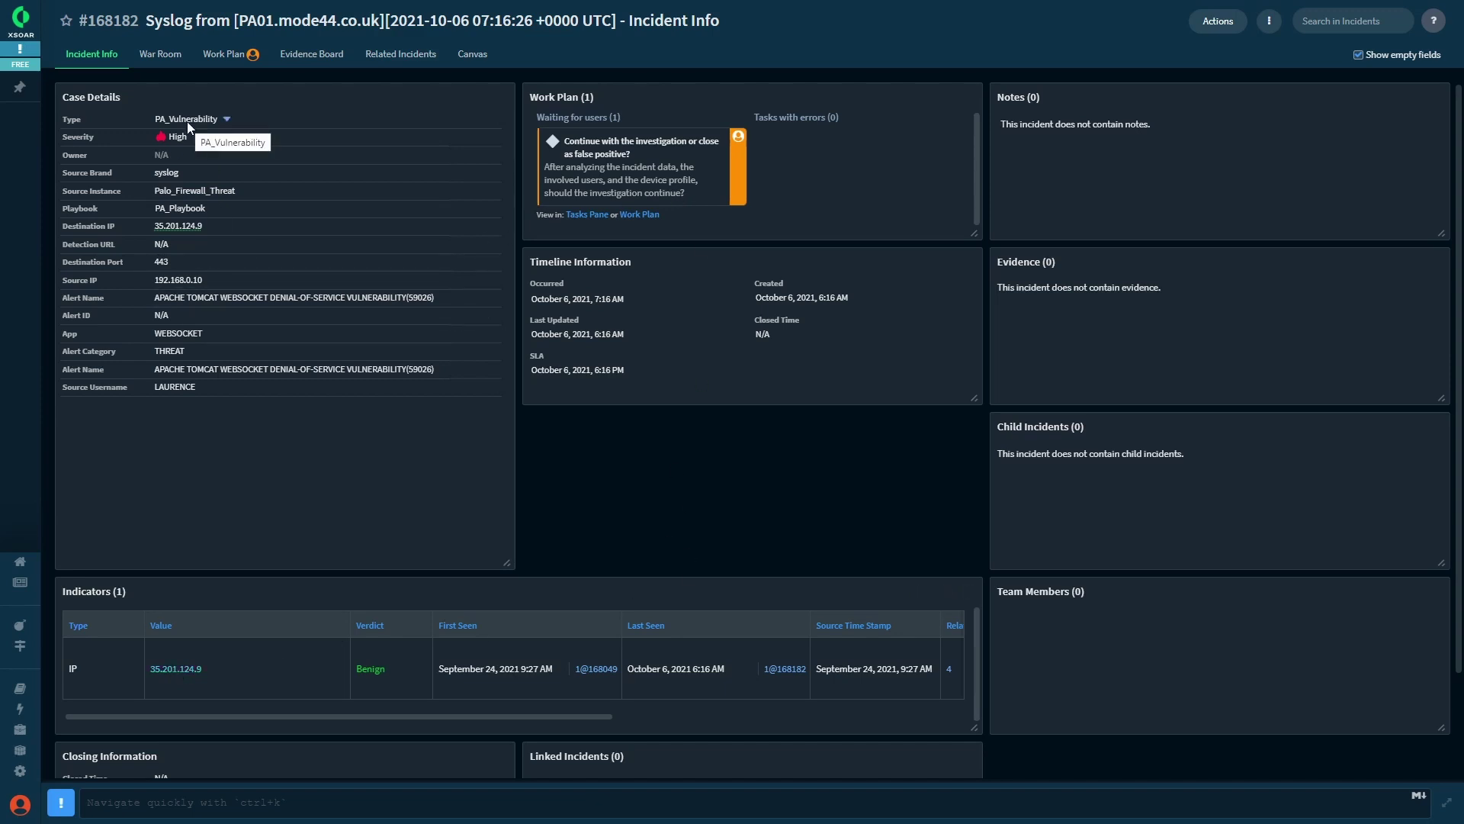
# Assign the signed-in analyst as the owner of incident #168182 and save the change
pyautogui.click(173, 157)
pyautogui.click(218, 203)
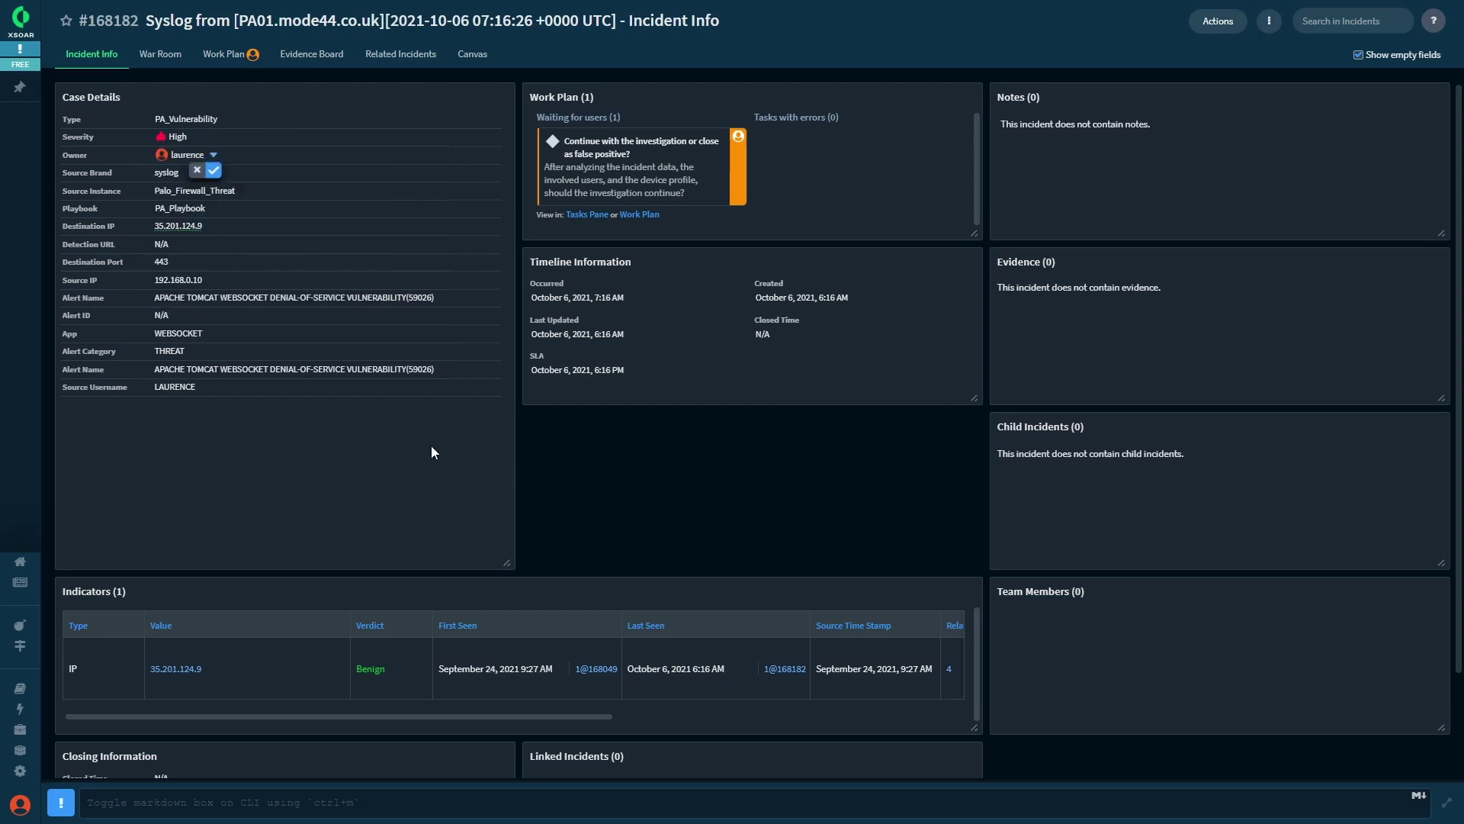
pyautogui.click(213, 171)
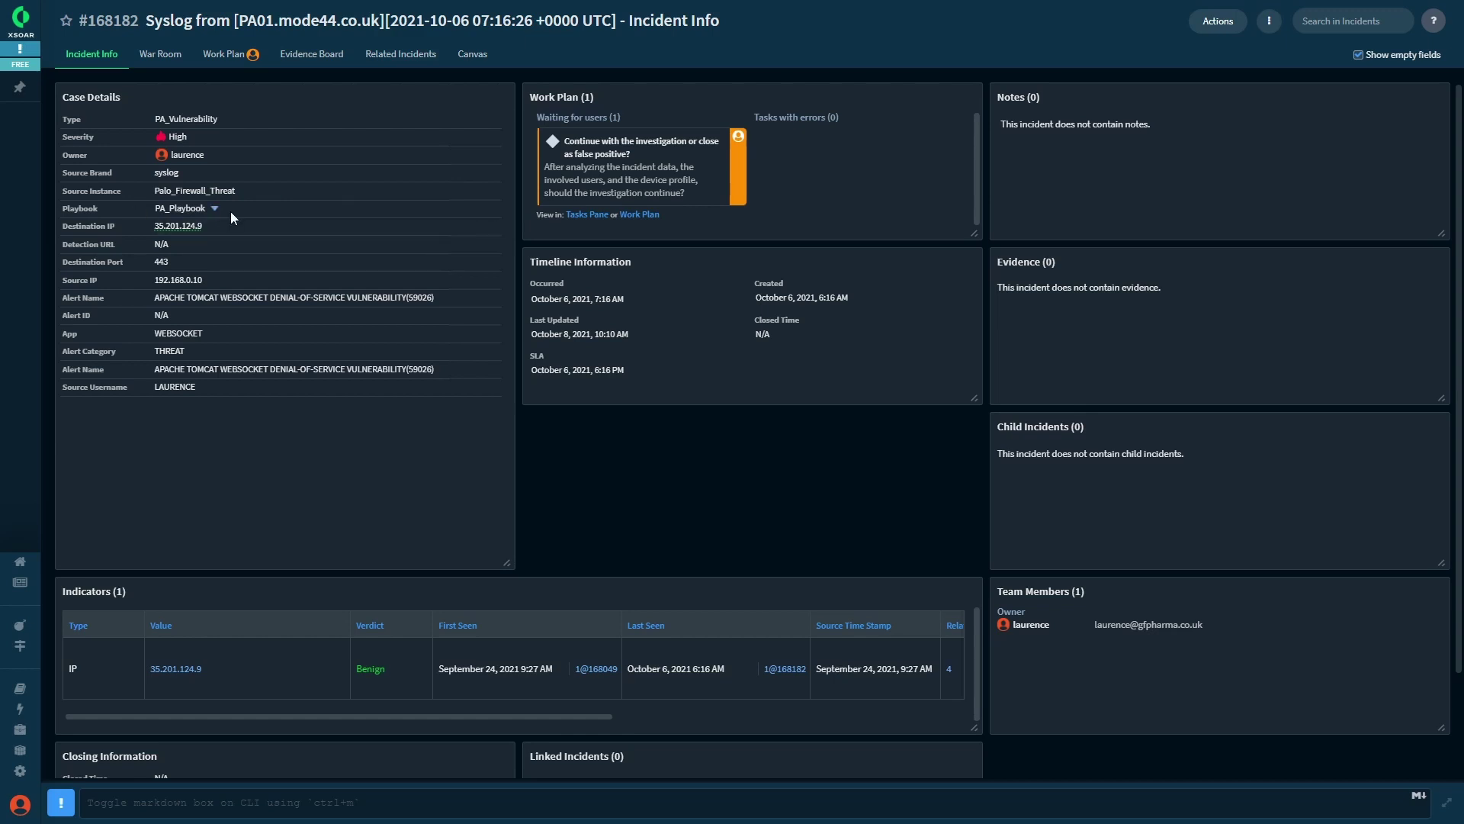
# Review the incident's PA_Playbook work plan from trigger to end, and return to the incident information
pyautogui.click(223, 54)
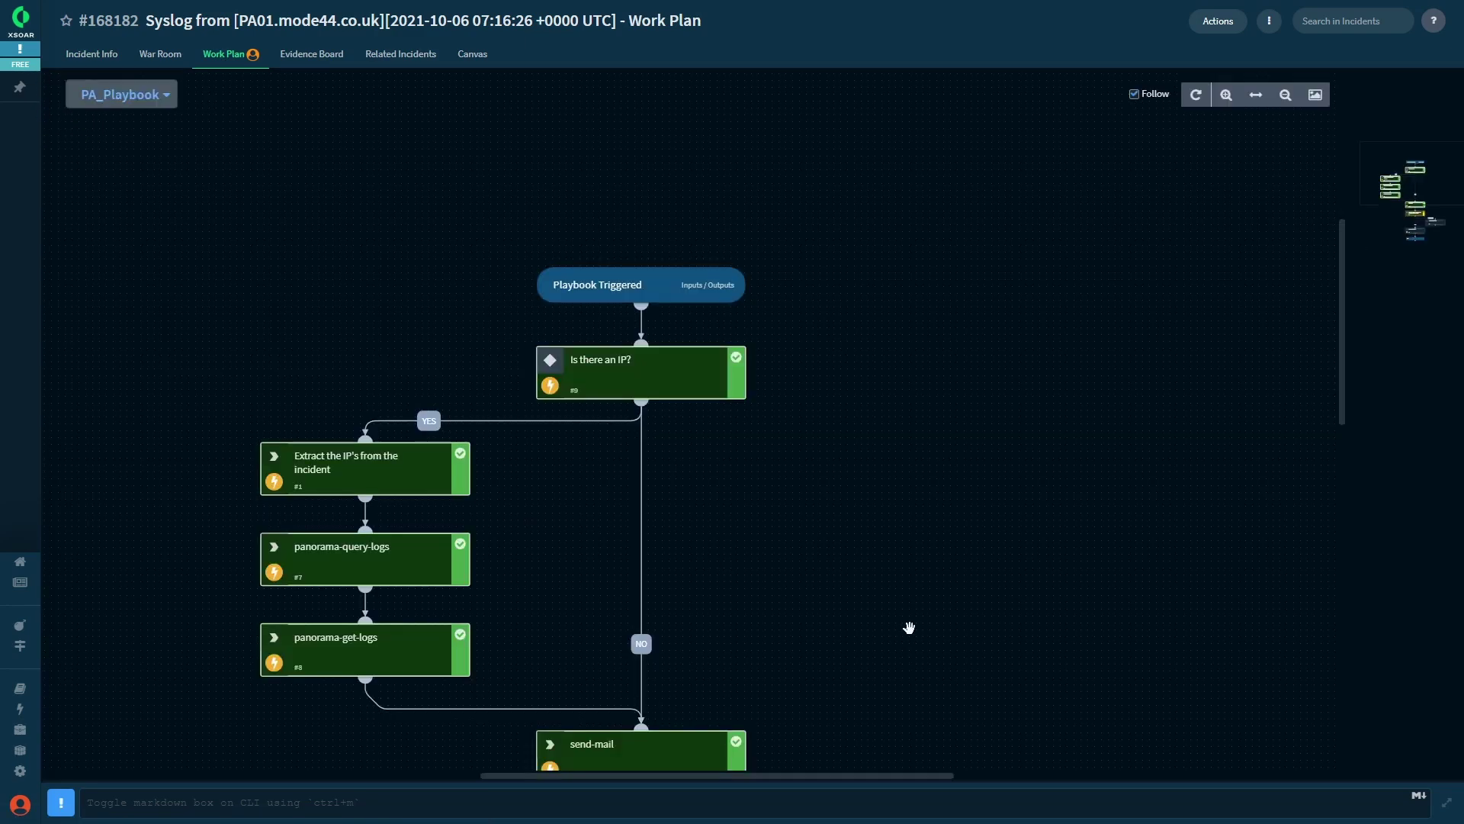
pyautogui.scroll(-4, 814, 452)
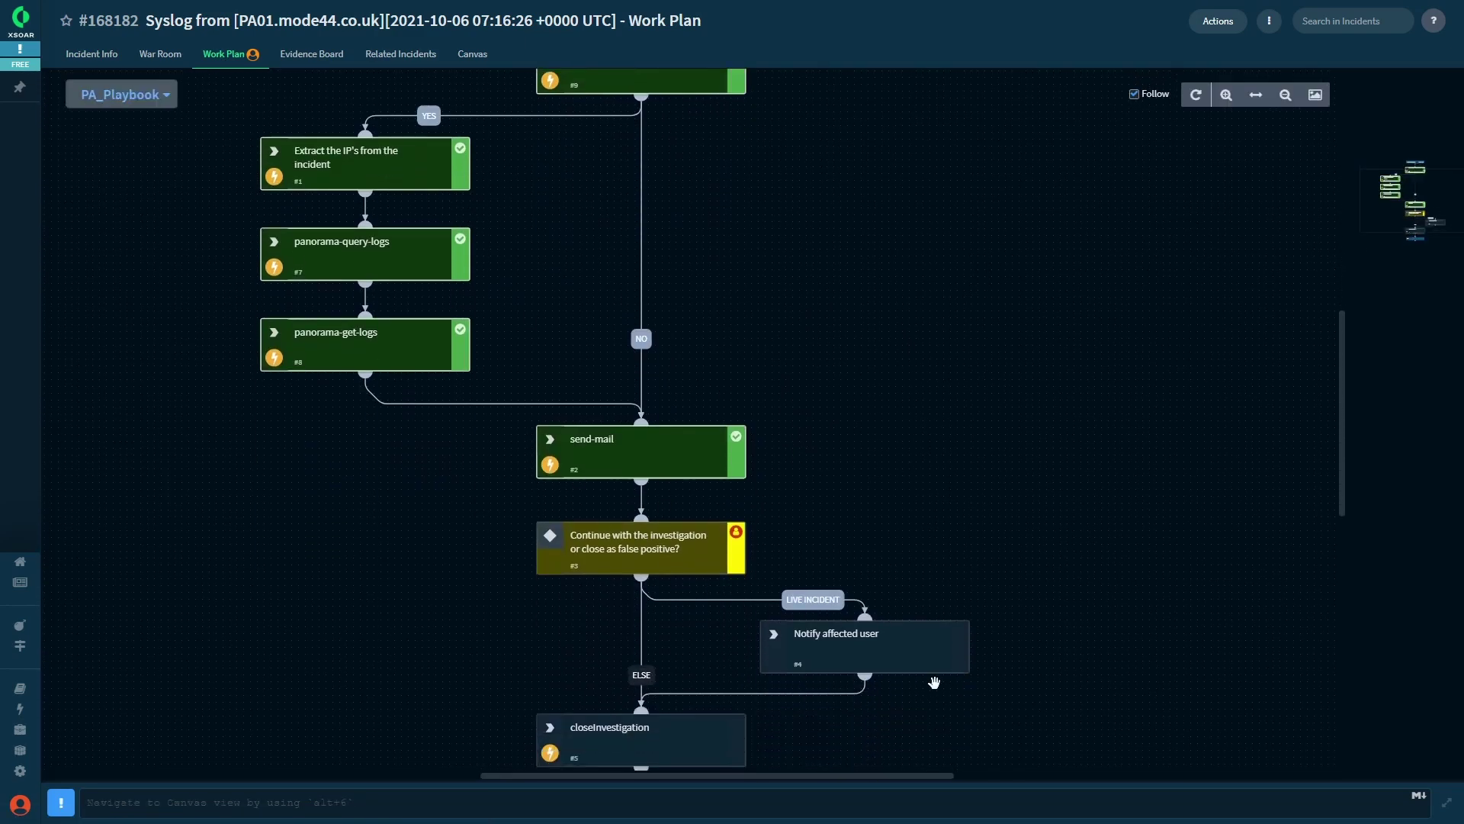
pyautogui.scroll(-2, 931, 676)
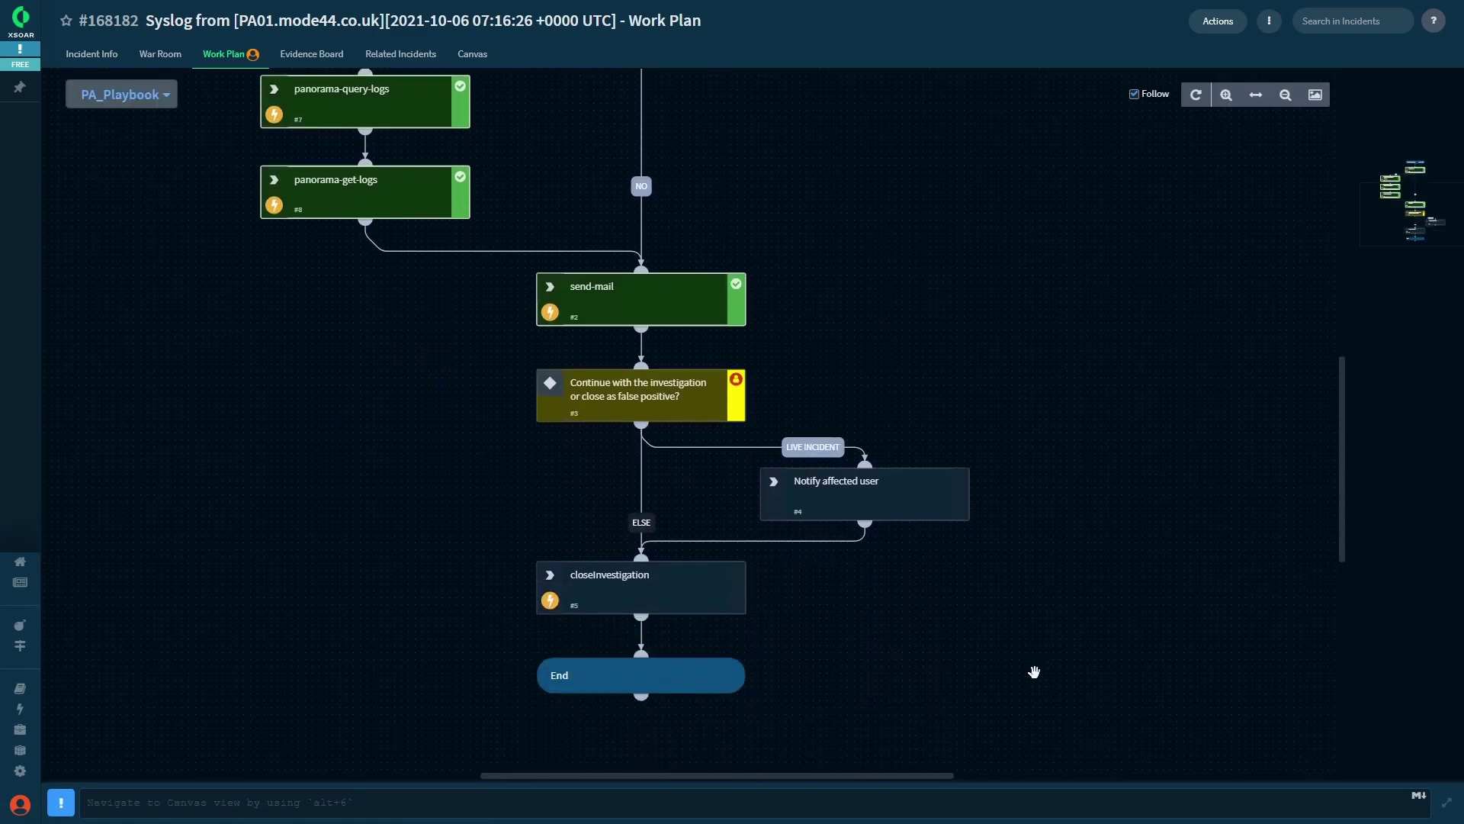
pyautogui.scroll(5, 1007, 679)
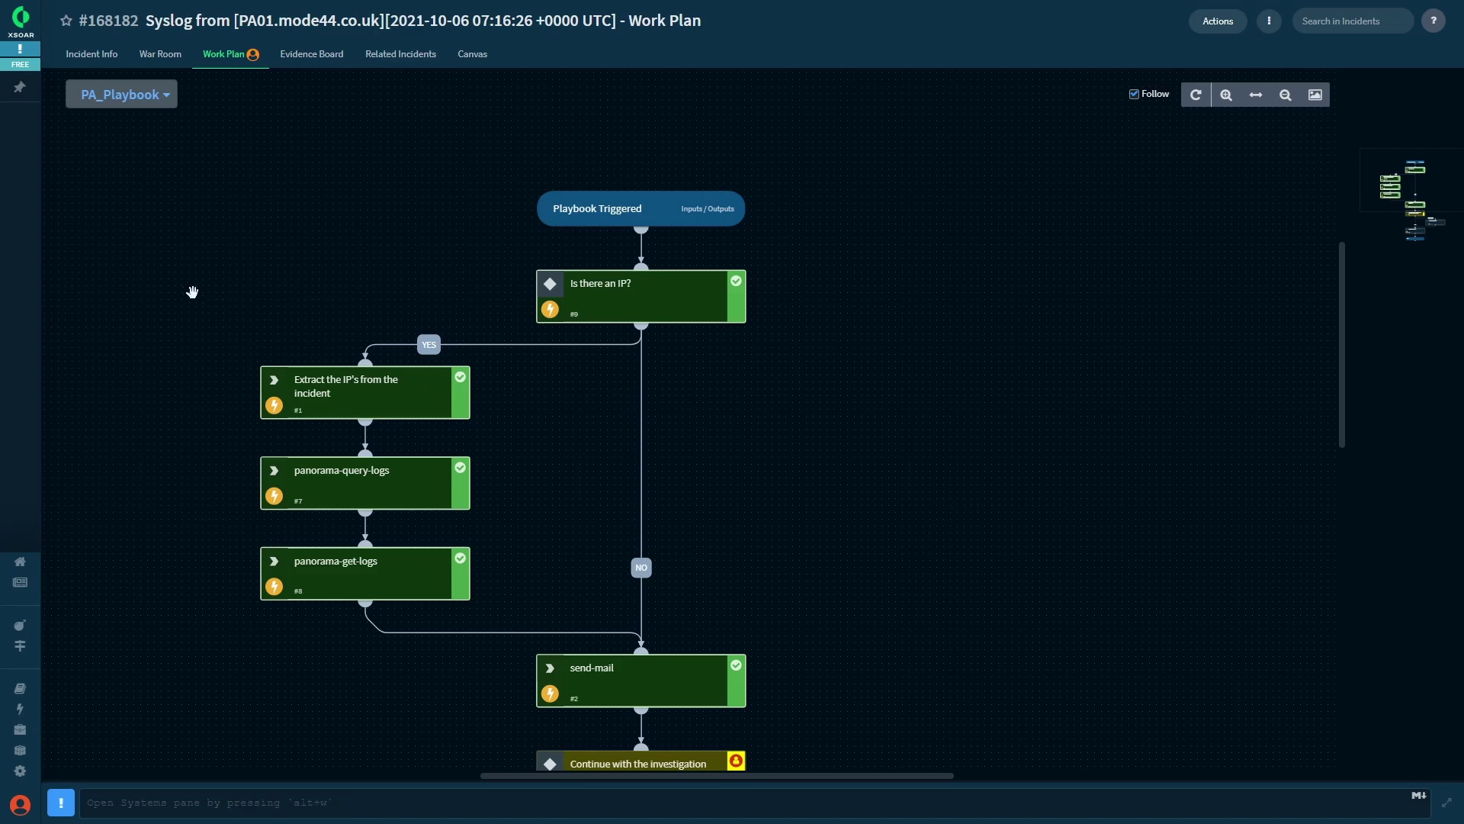
pyautogui.moveTo(27, 116)
pyautogui.moveTo(39, 70)
pyautogui.click(110, 59)
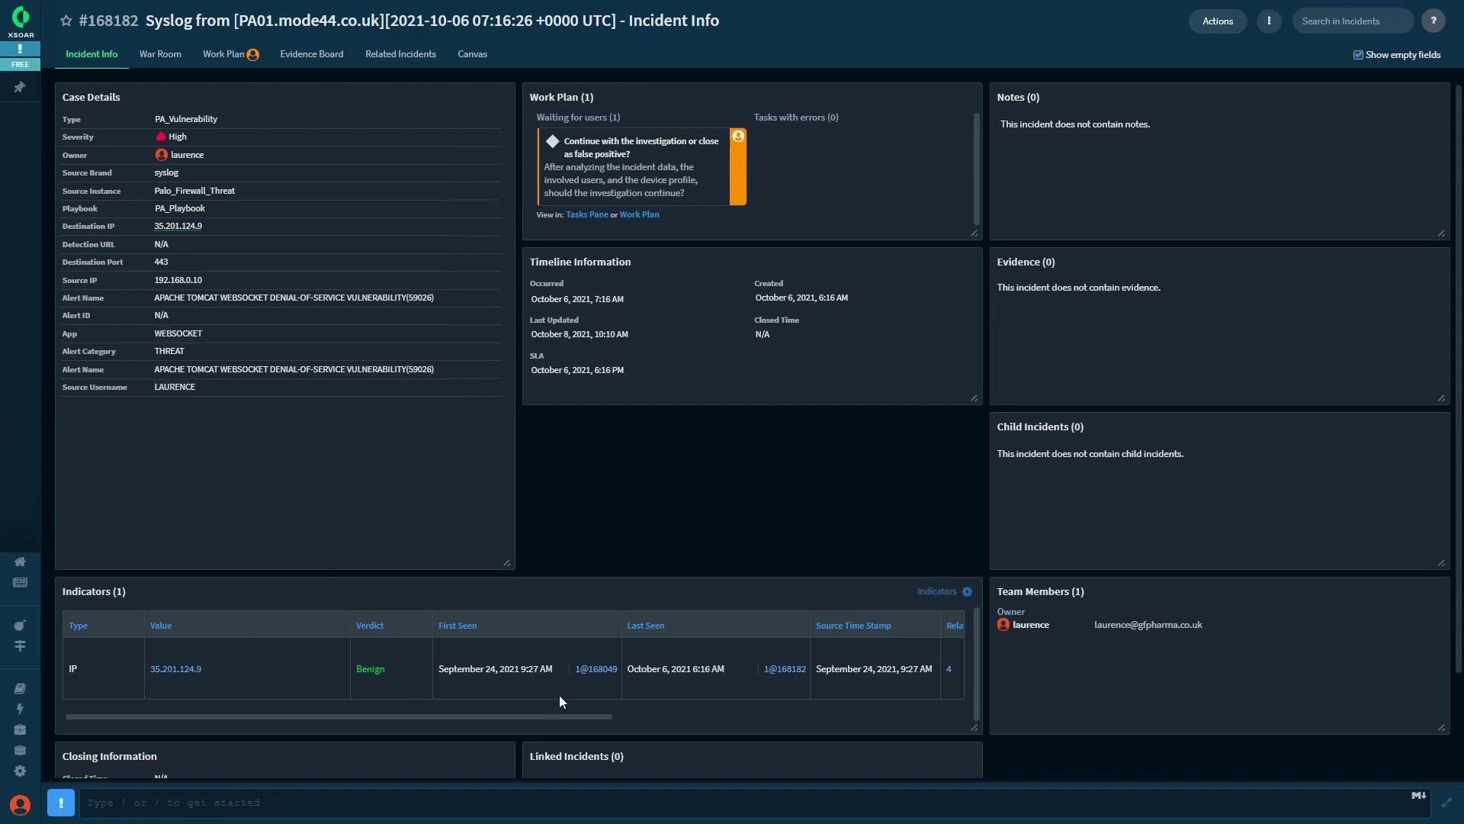
# Open the quick view of IP indicator 35.201.124.9 and examine its relationships and IP details
pyautogui.scroll(-1, 542, 671)
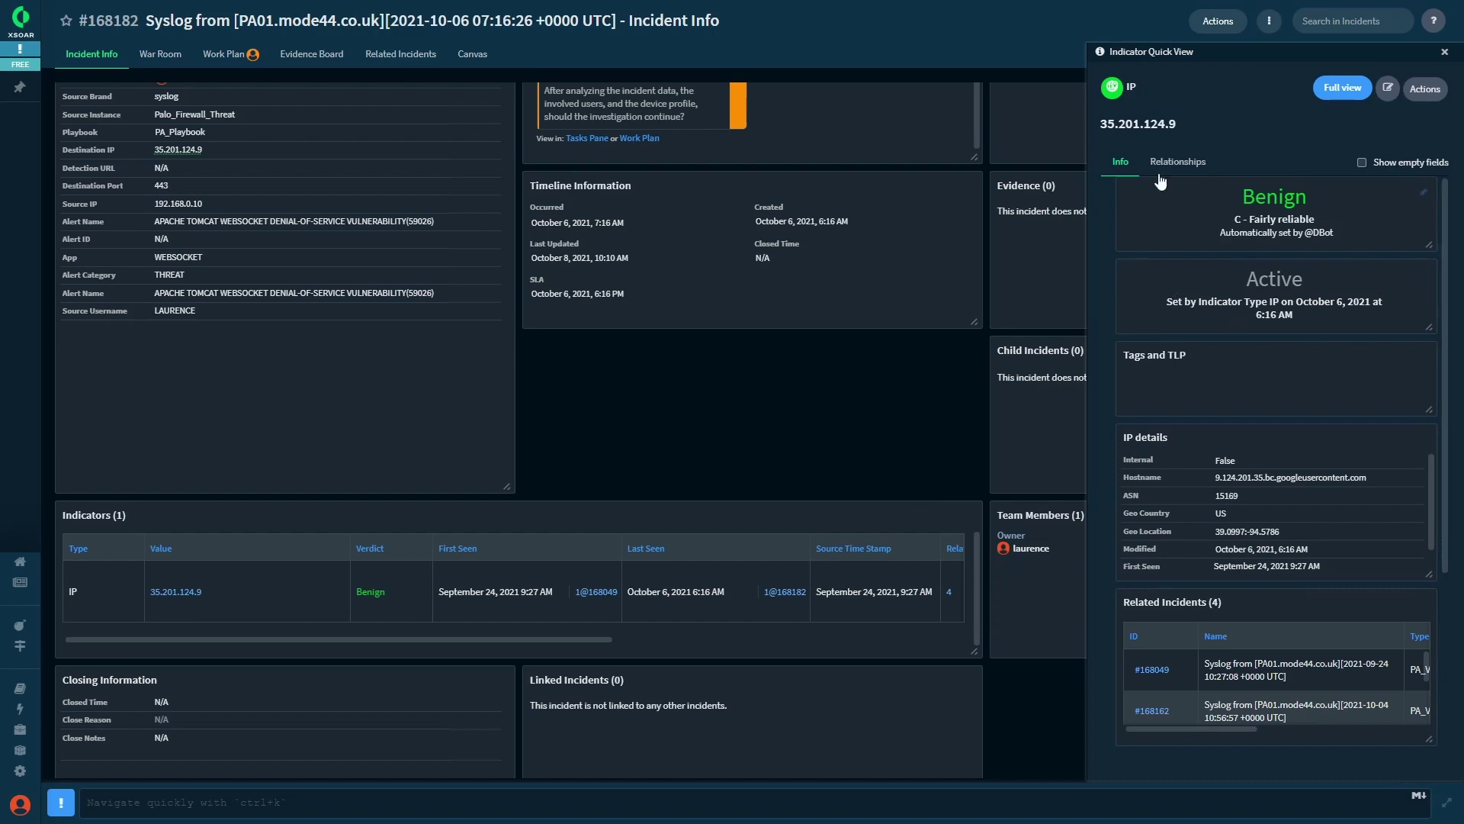
pyautogui.click(1175, 162)
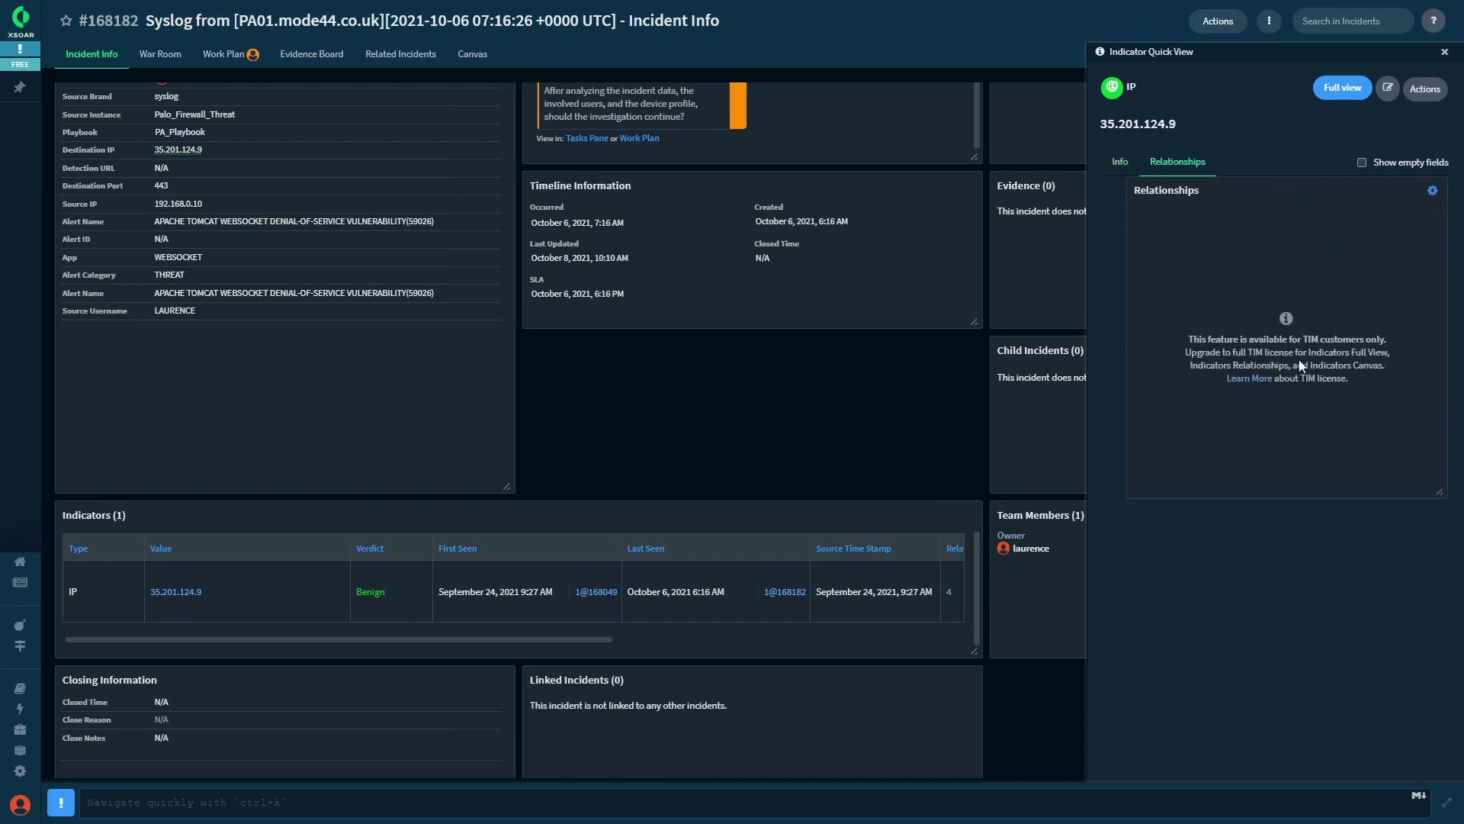
pyautogui.click(1115, 164)
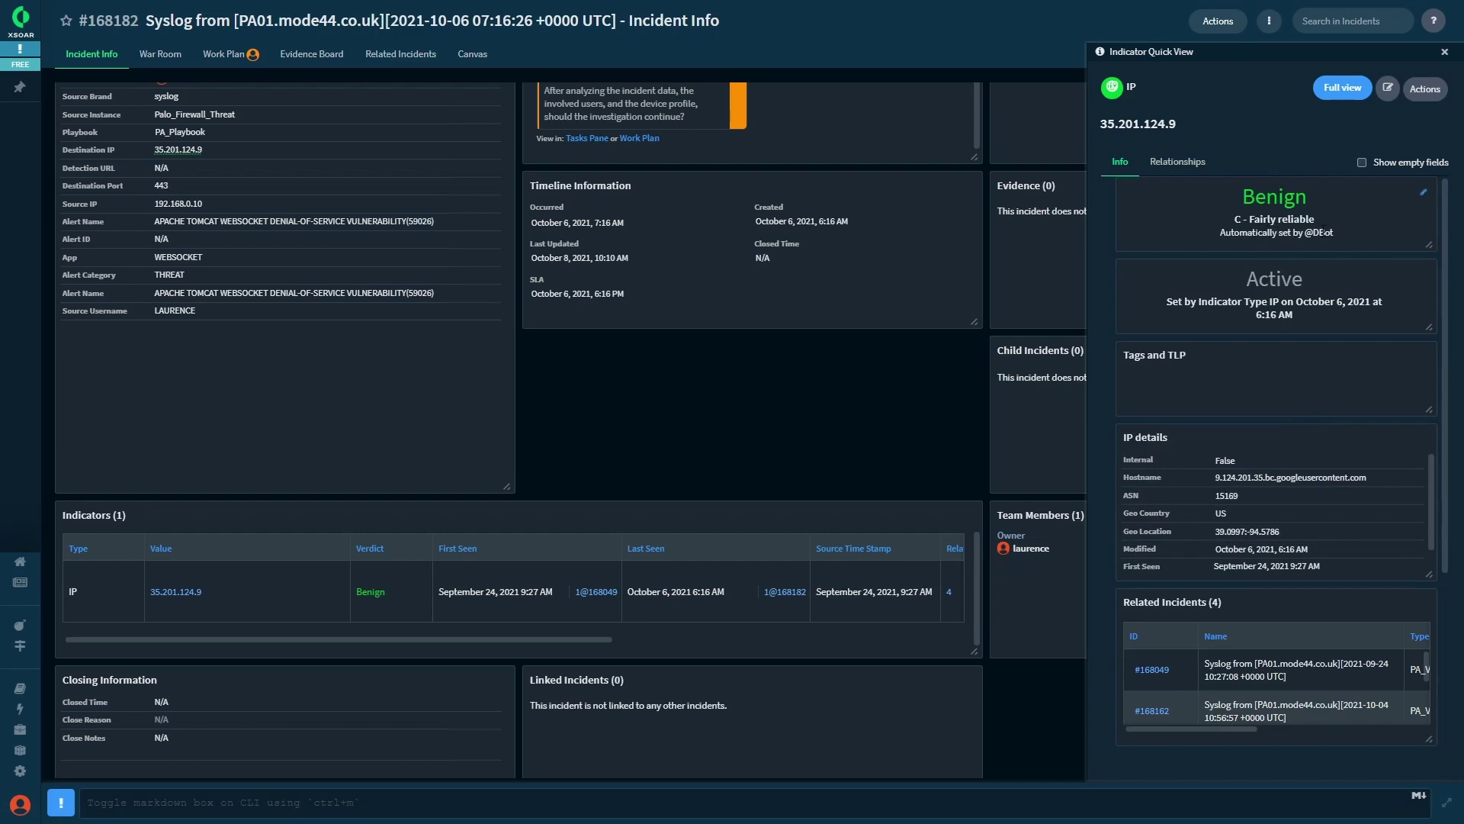
pyautogui.scroll(-1, 1338, 552)
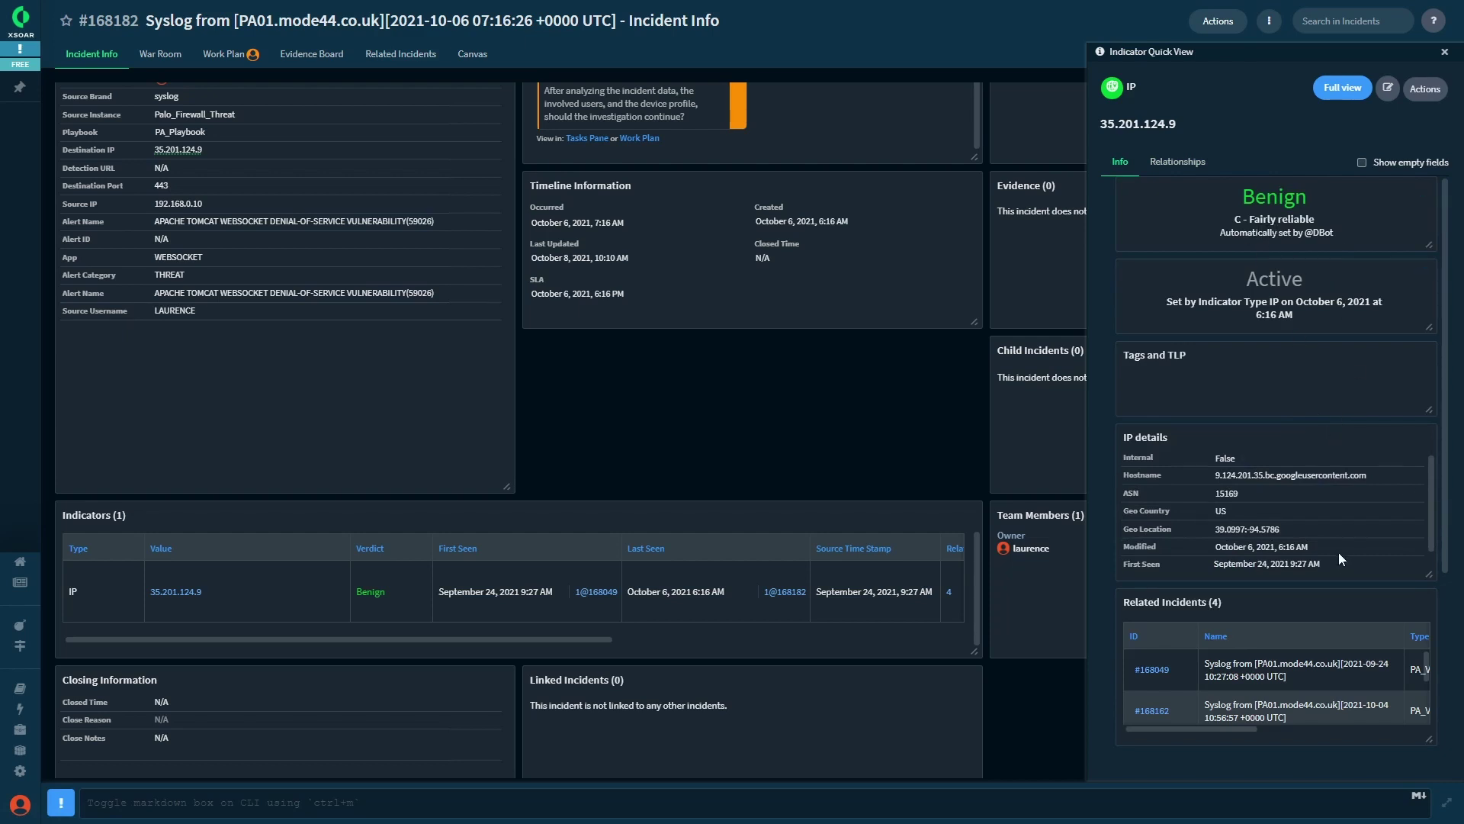
pyautogui.scroll(1, 1249, 489)
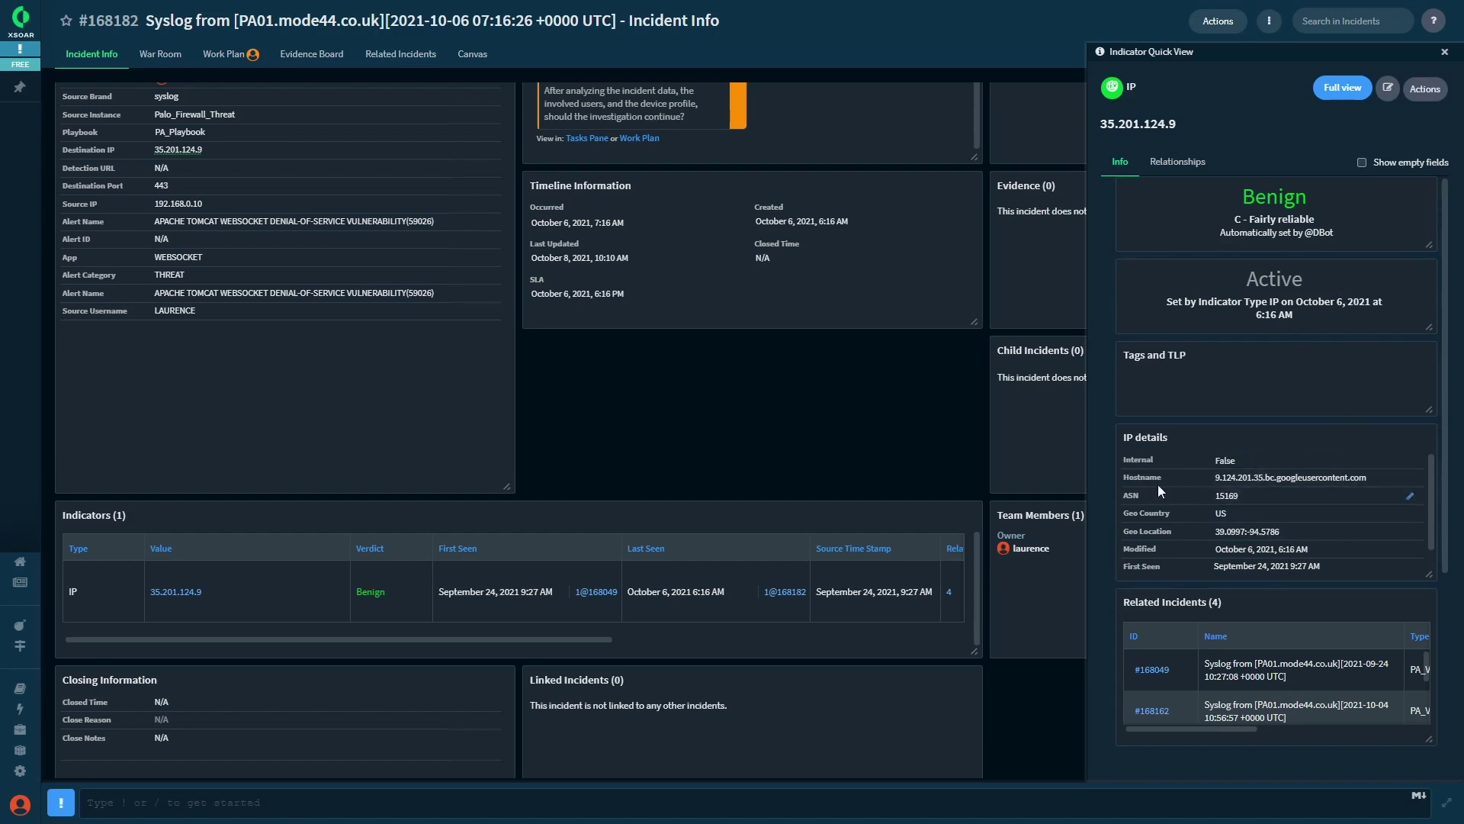
pyautogui.scroll(-1, 1316, 591)
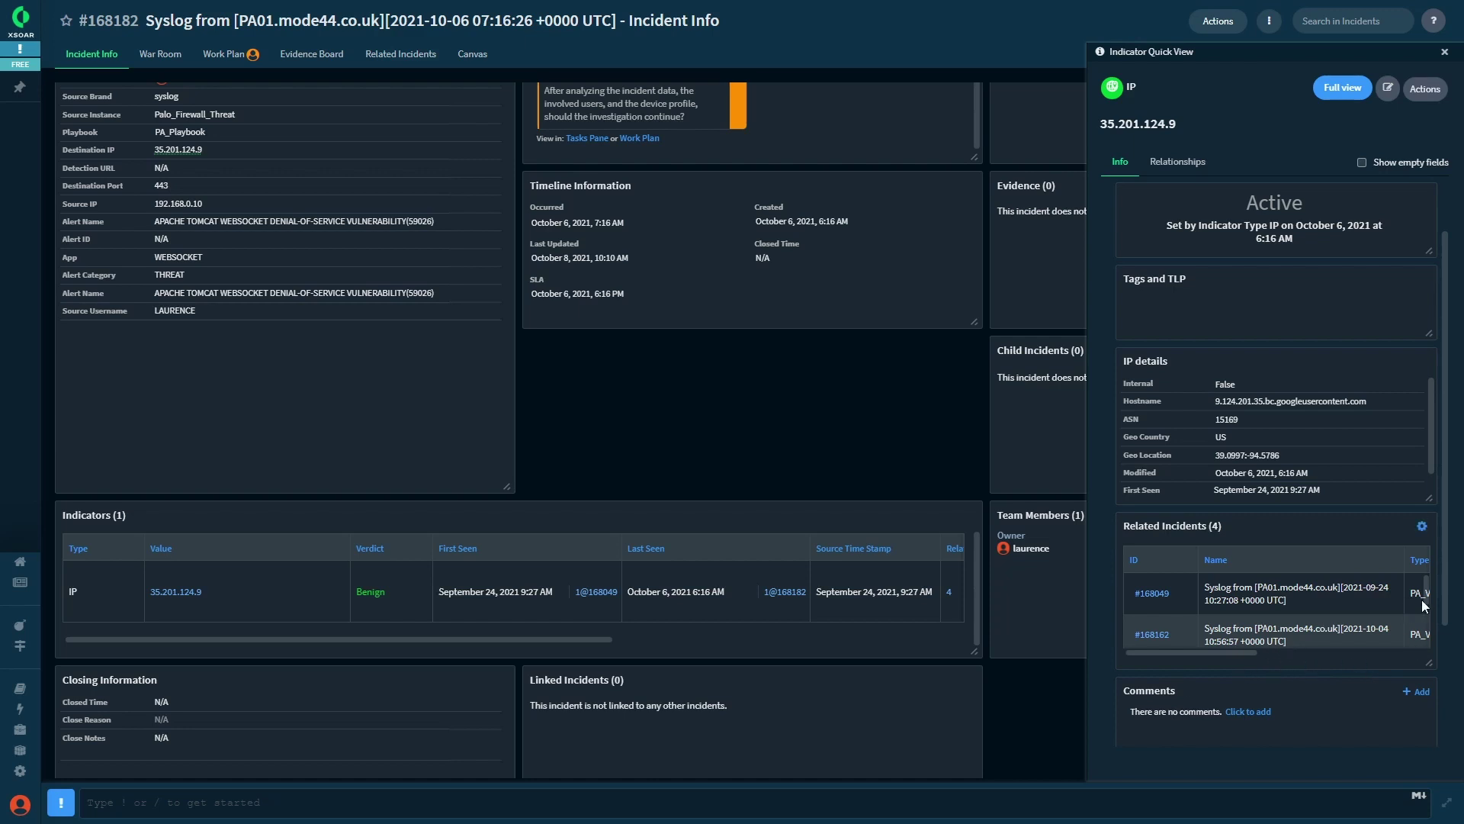
# Check the status and close notes of the indicator's related incidents, view incident #168178, and return to incident #168182
pyautogui.moveTo(1424, 596)
pyautogui.mouseDown()
pyautogui.moveTo(1430, 655)
pyautogui.moveTo(1430, 573)
pyautogui.mouseUp()
pyautogui.moveTo(1199, 654); pyautogui.dragTo(1382, 656)
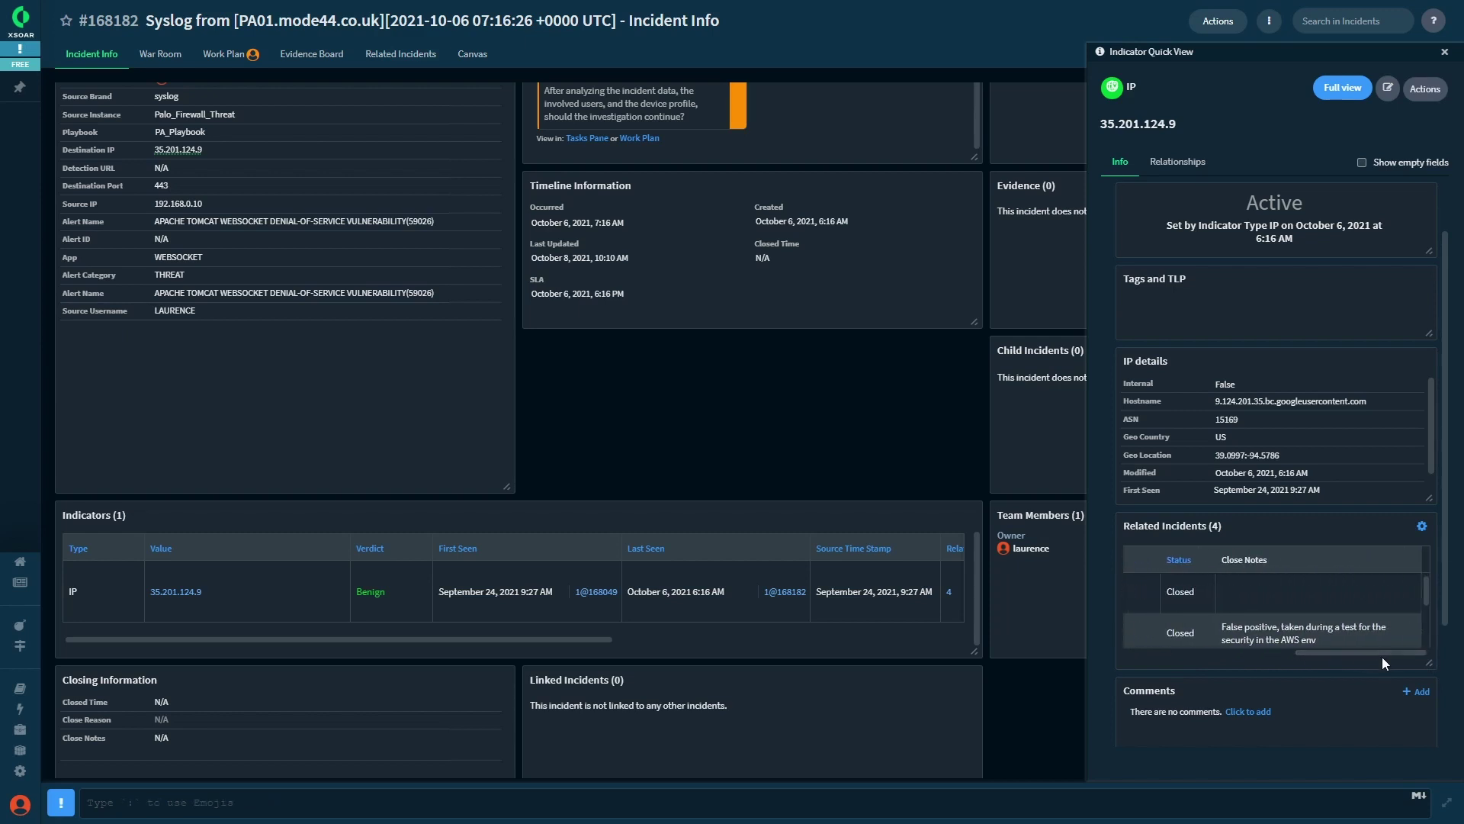
pyautogui.scroll(-2, 1339, 637)
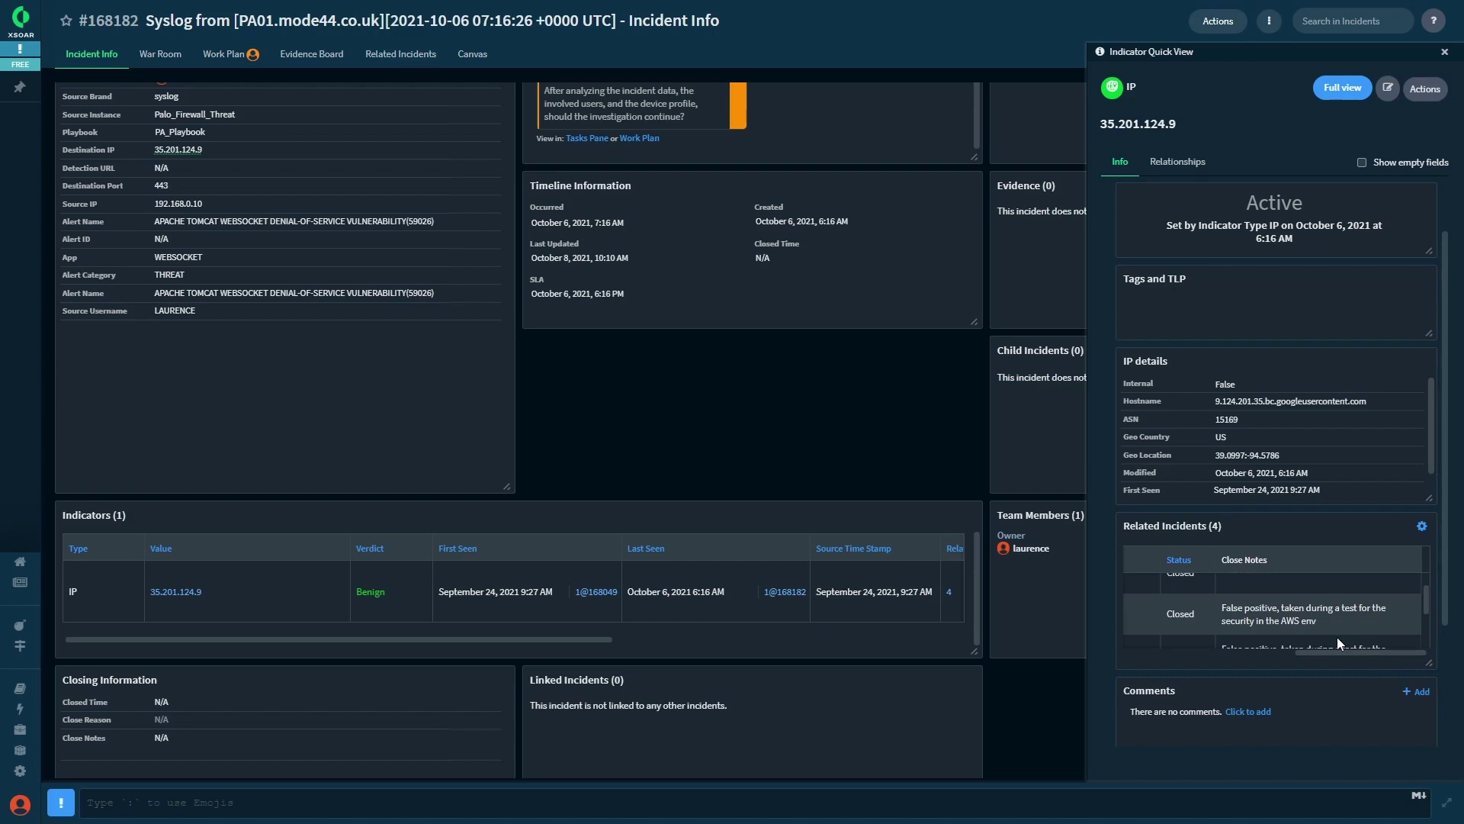
pyautogui.moveTo(1356, 652); pyautogui.dragTo(1187, 665)
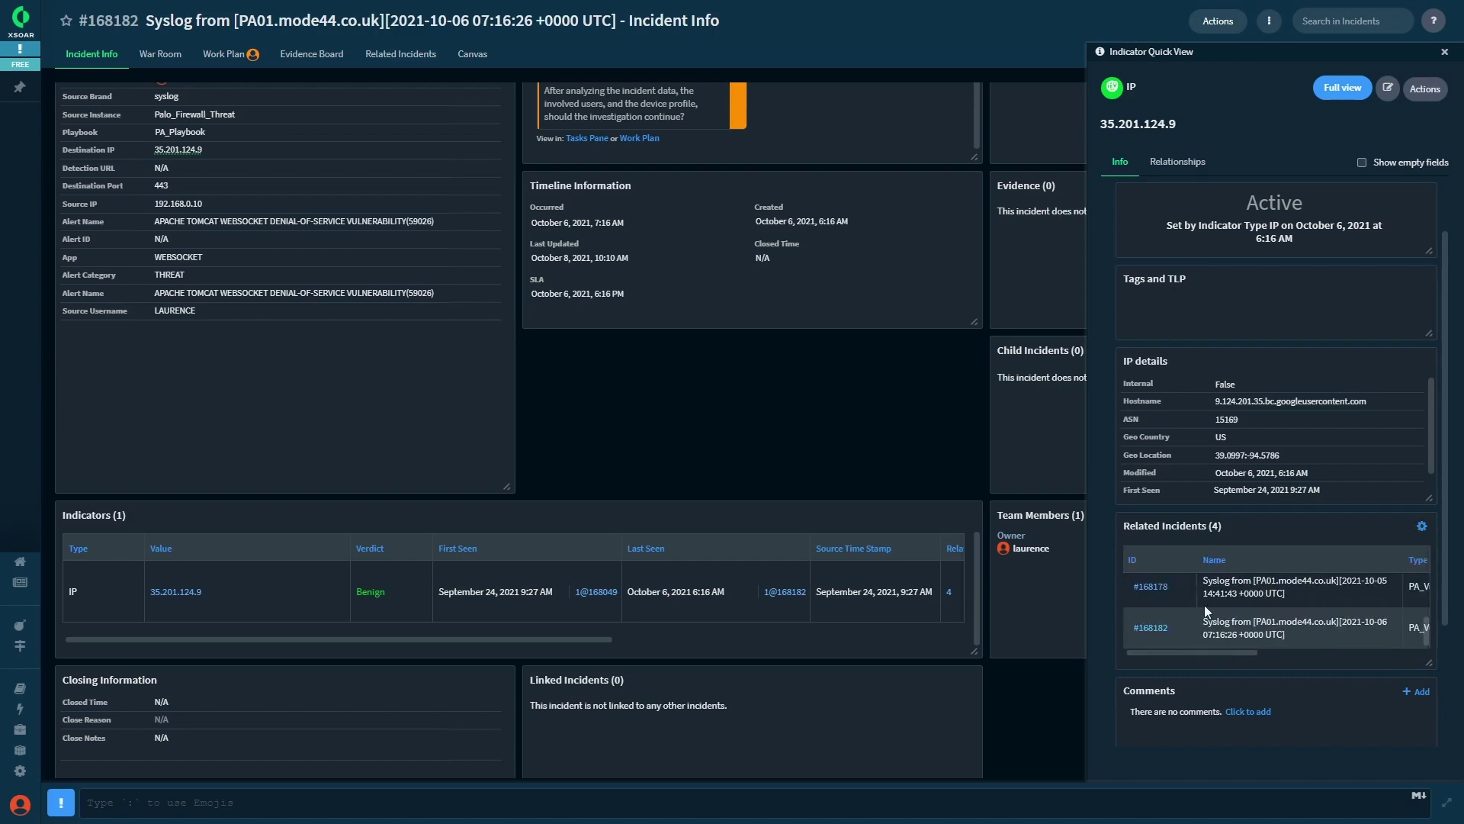
pyautogui.click(1156, 589)
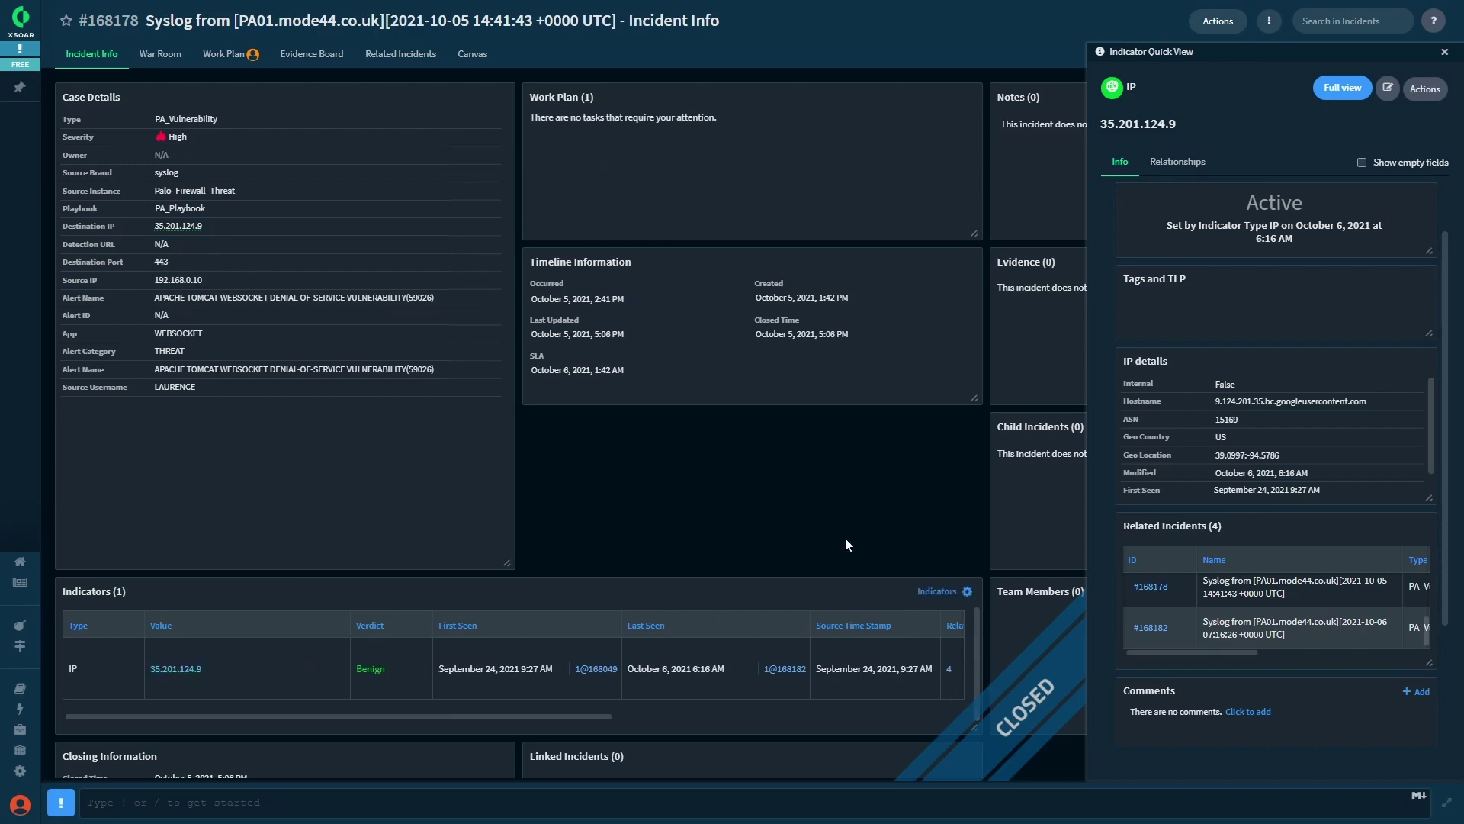
pyautogui.click(785, 669)
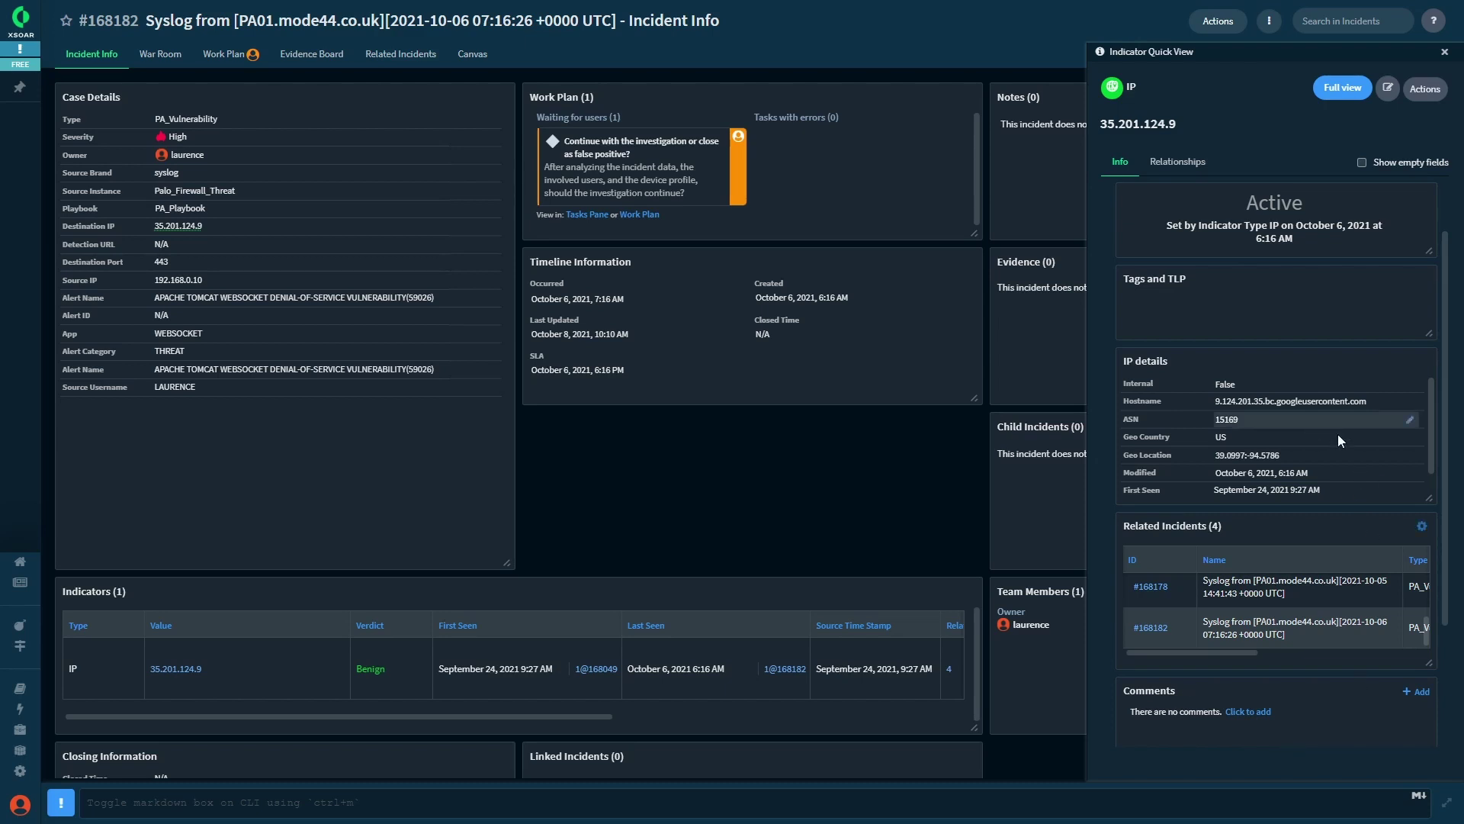
# Run the IPReputation script on indicator 35.201.124.9, open the incident's War Room and close the indicator quick view
pyautogui.click(1424, 88)
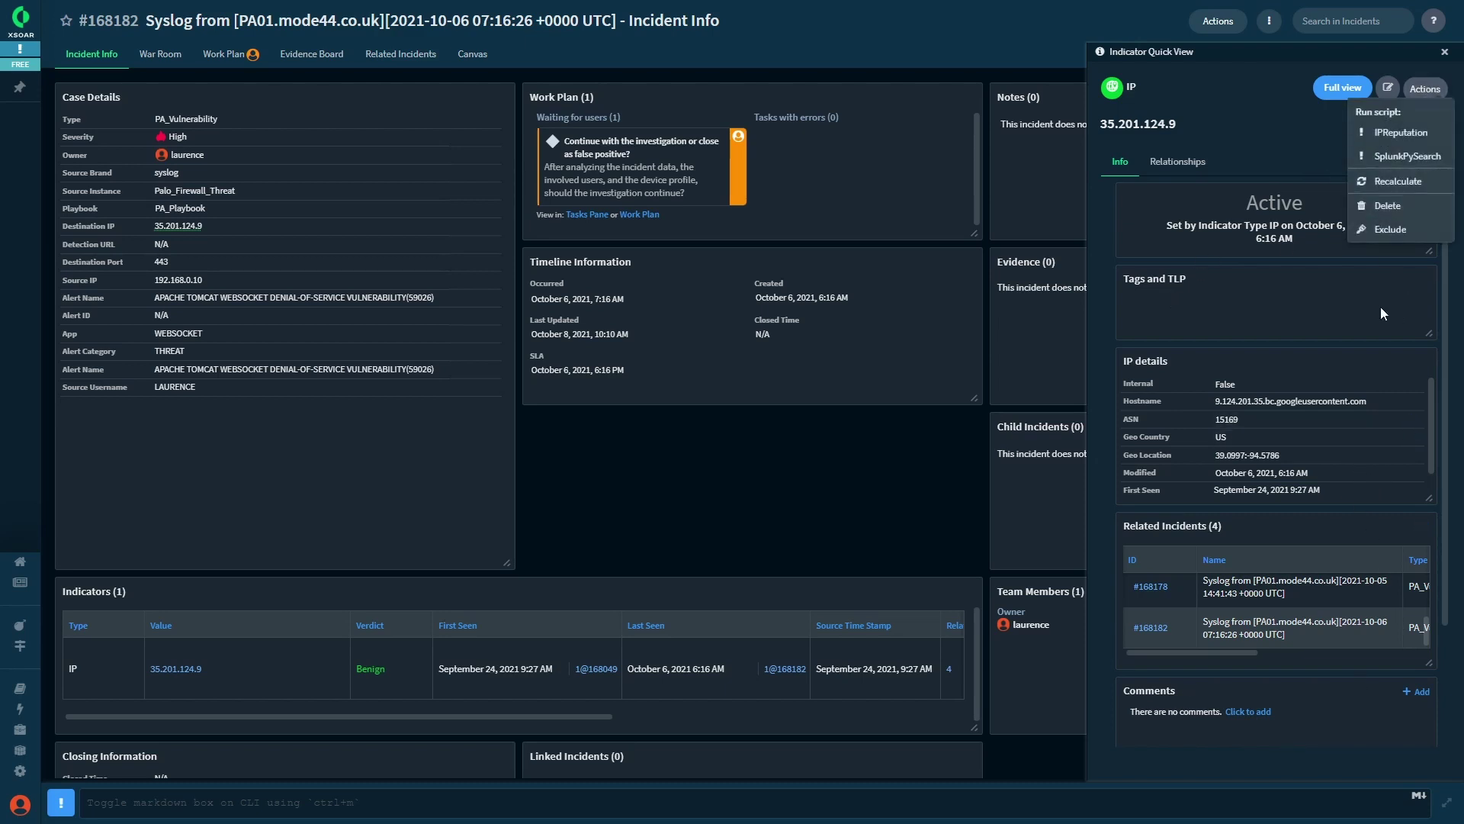
pyautogui.click(1388, 135)
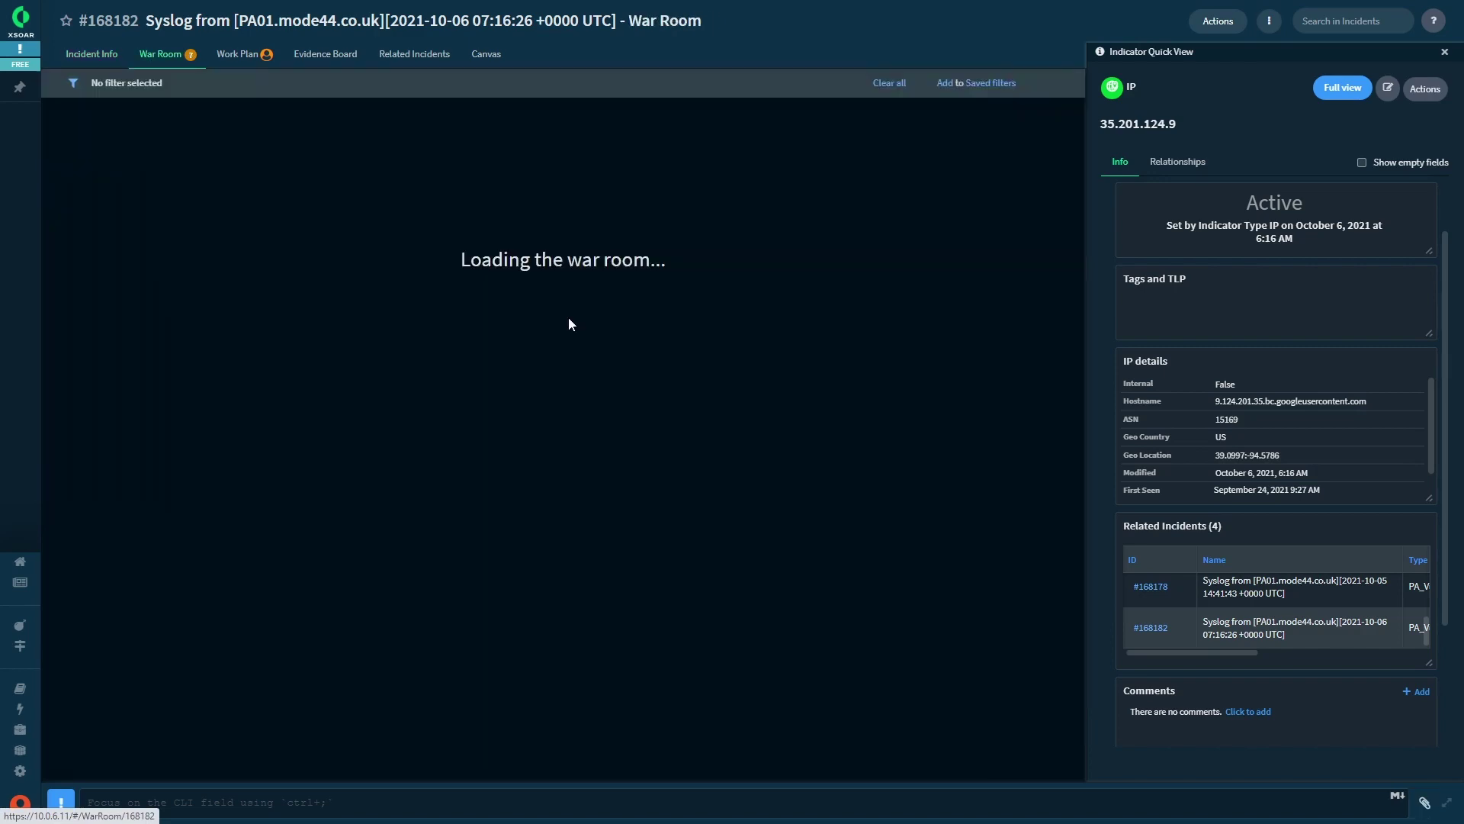
pyautogui.click(1444, 52)
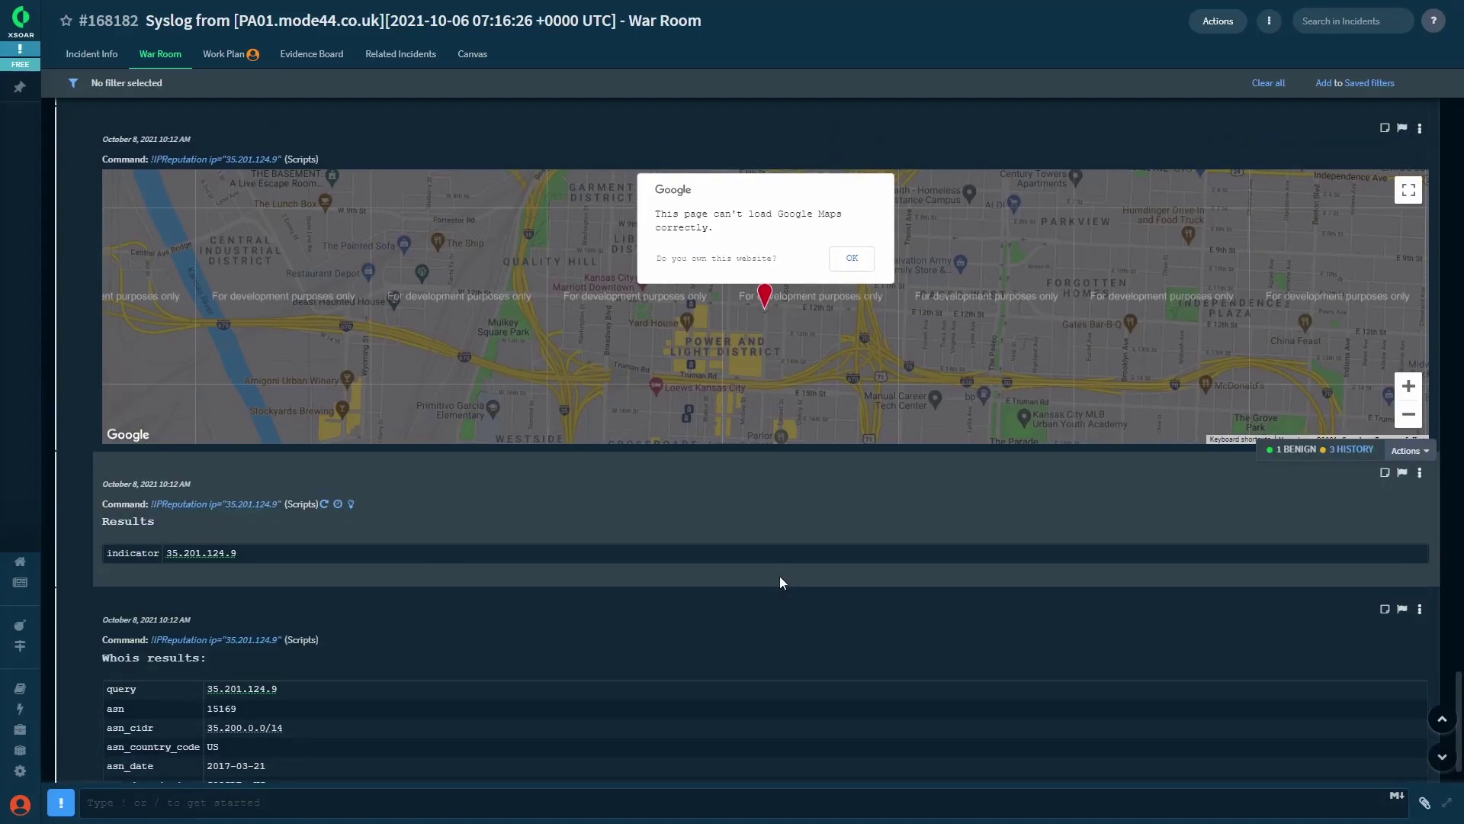
# Review the War Room's IPReputation results, owner change, send-mail task entries and the paused investigation decision
pyautogui.scroll(7, 779, 576)
pyautogui.scroll(1, 778, 583)
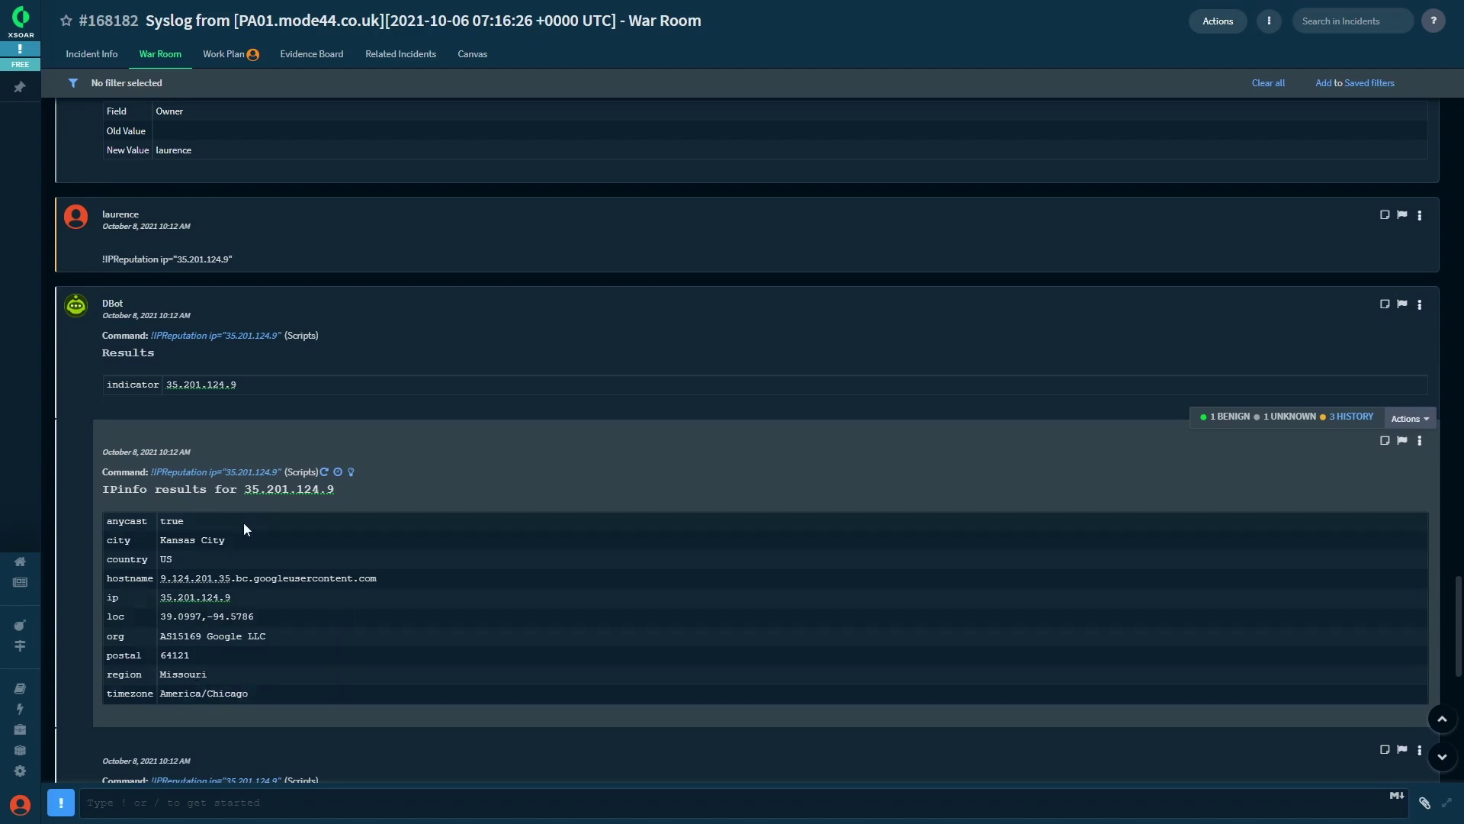
pyautogui.scroll(3, 299, 545)
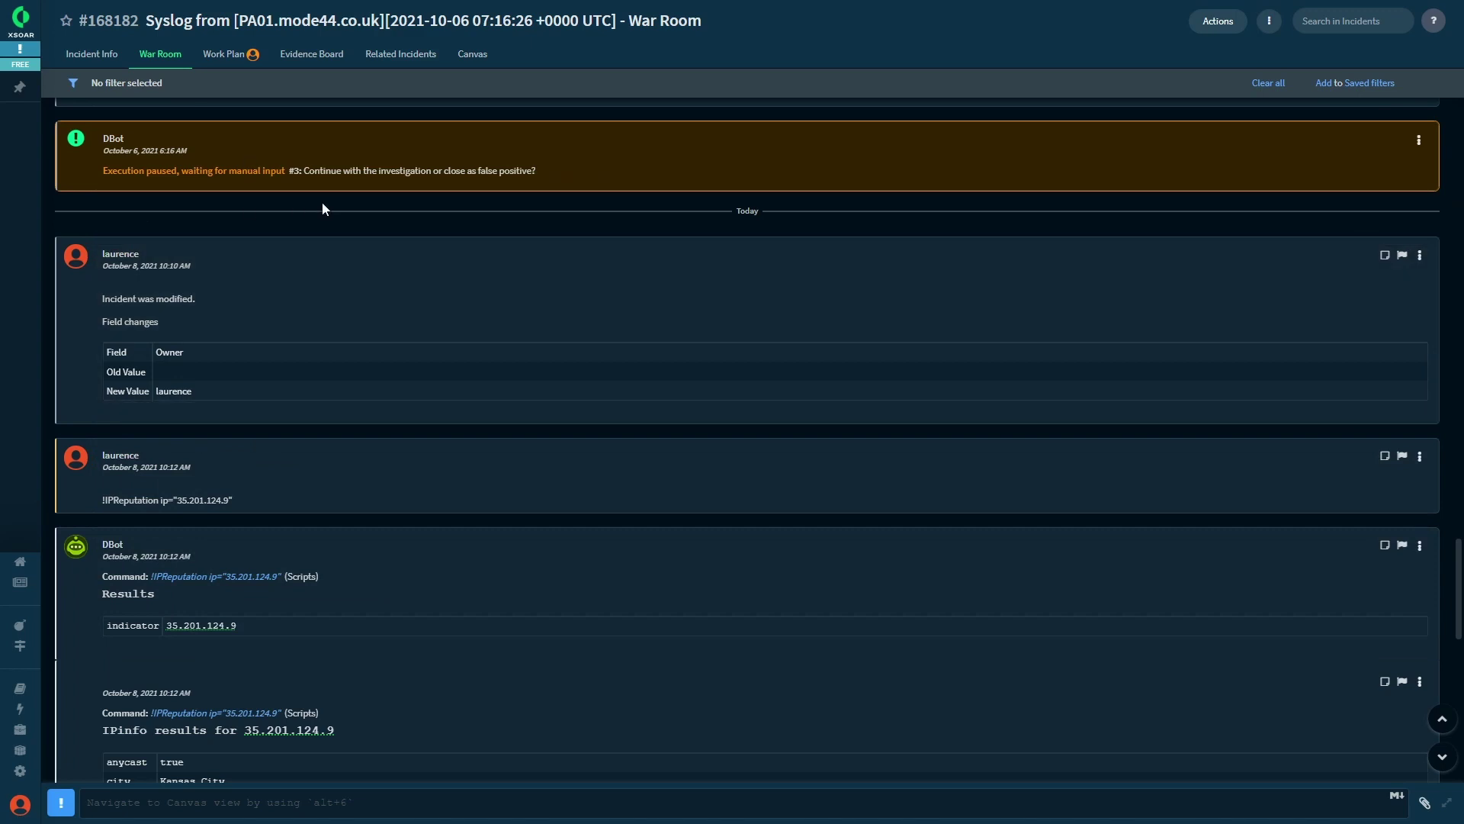
pyautogui.scroll(3, 680, 333)
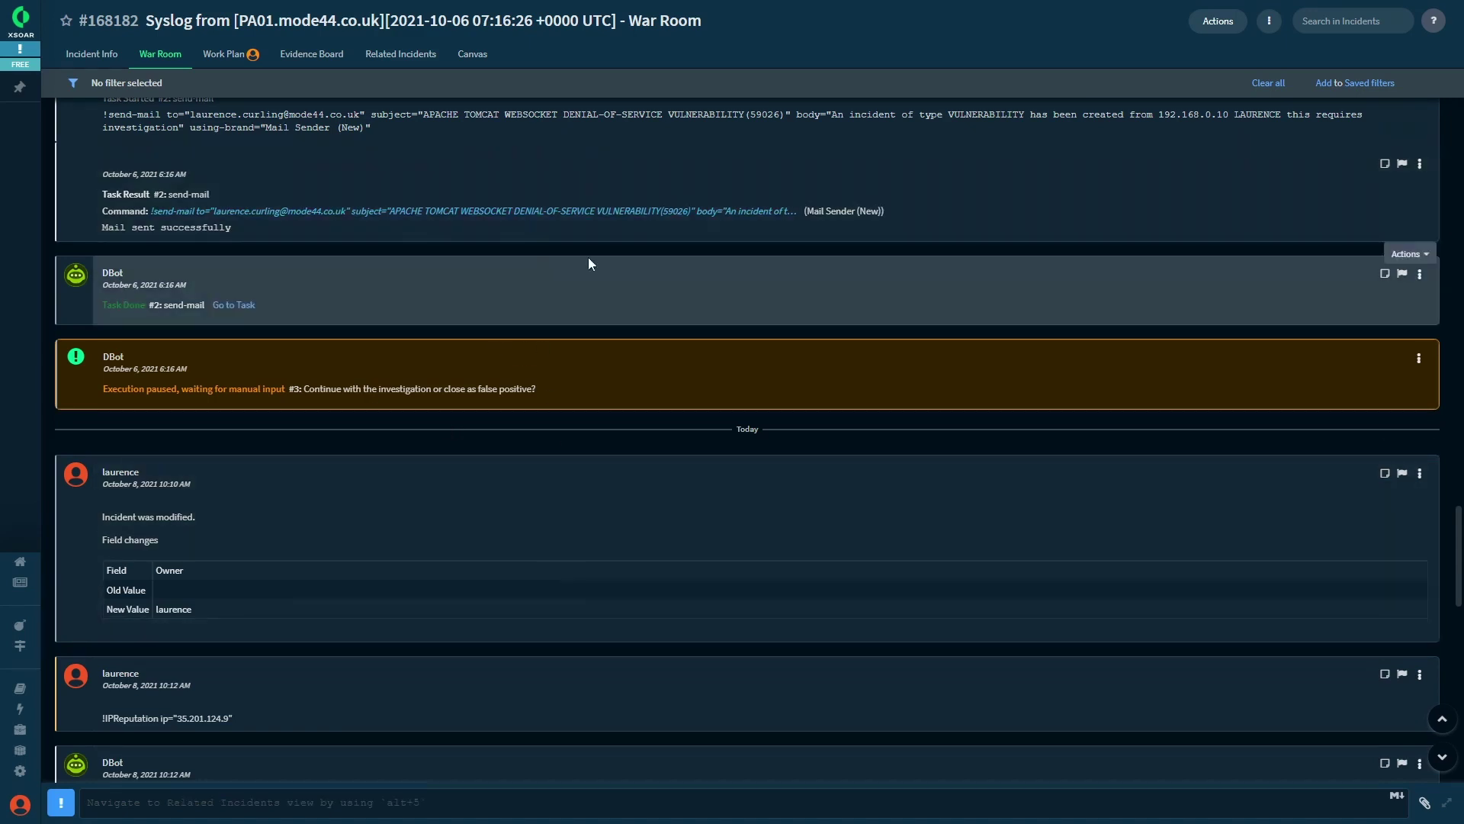
pyautogui.scroll(1, 588, 263)
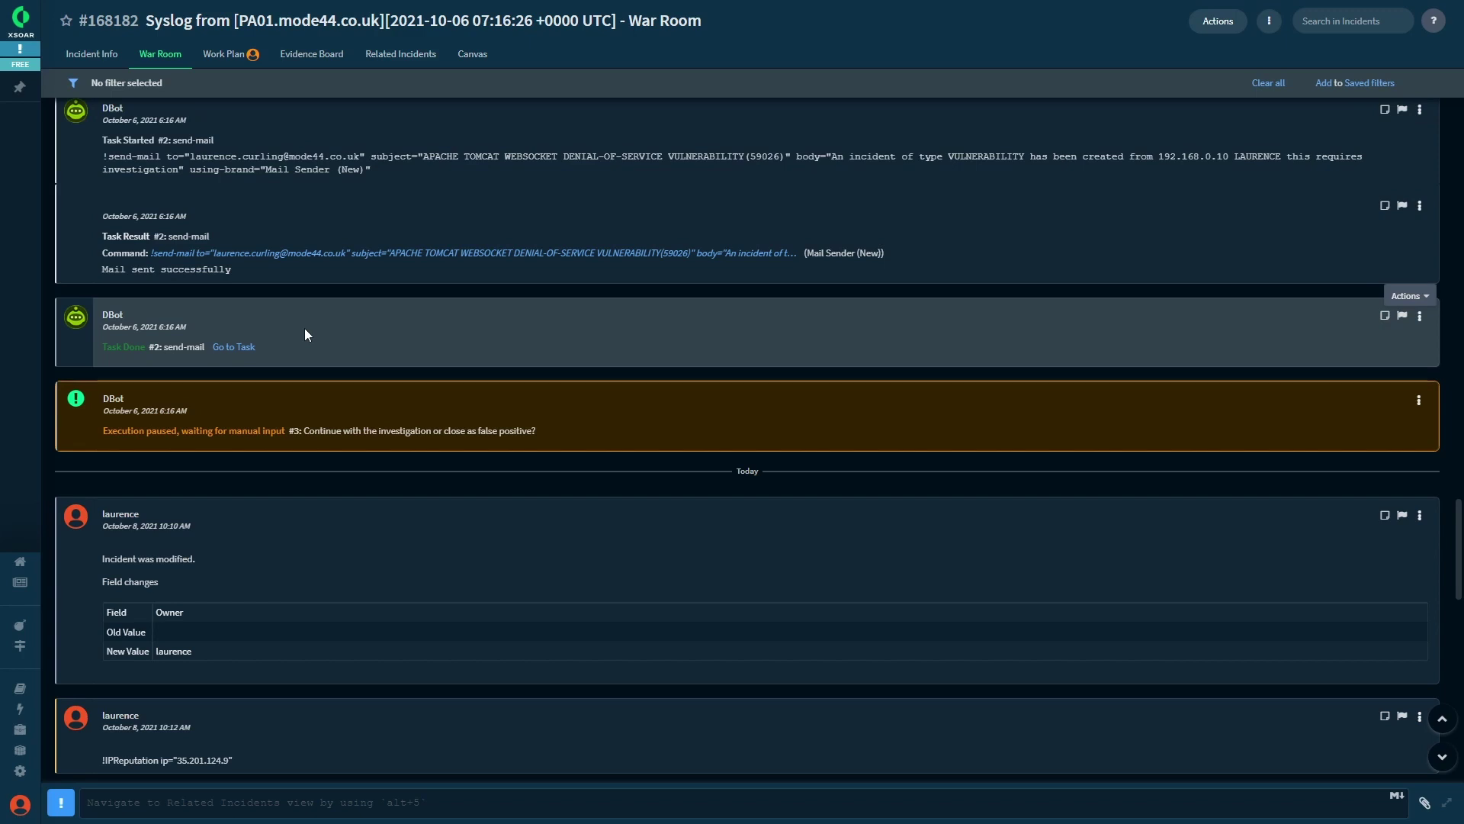
pyautogui.moveTo(523, 446)
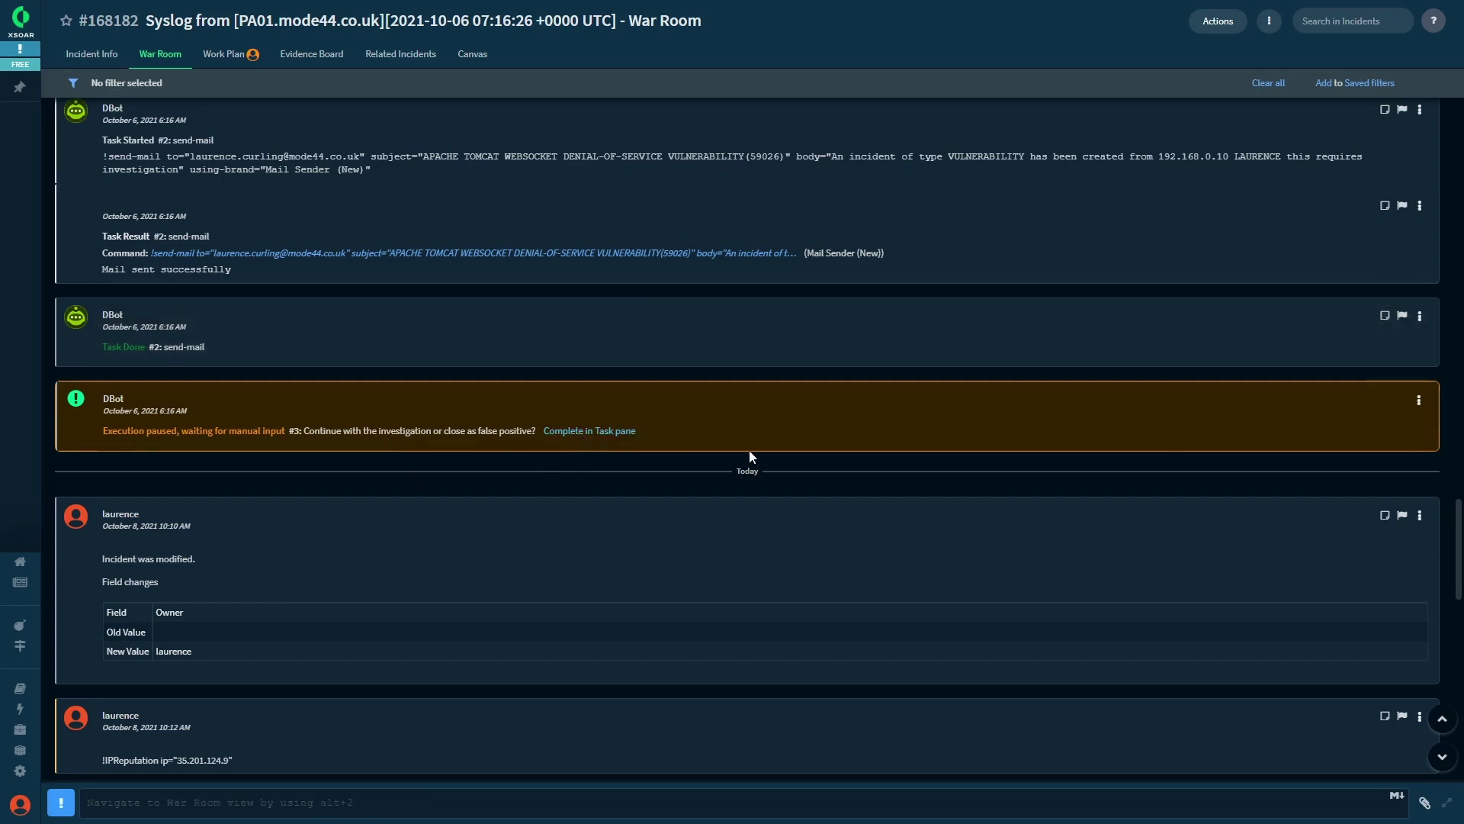
# Review the War Room's IPReputation results for 35.201.124.9, covering the IPinfo details, map location and Whois data, and dismiss the map error
pyautogui.scroll(-4, 745, 516)
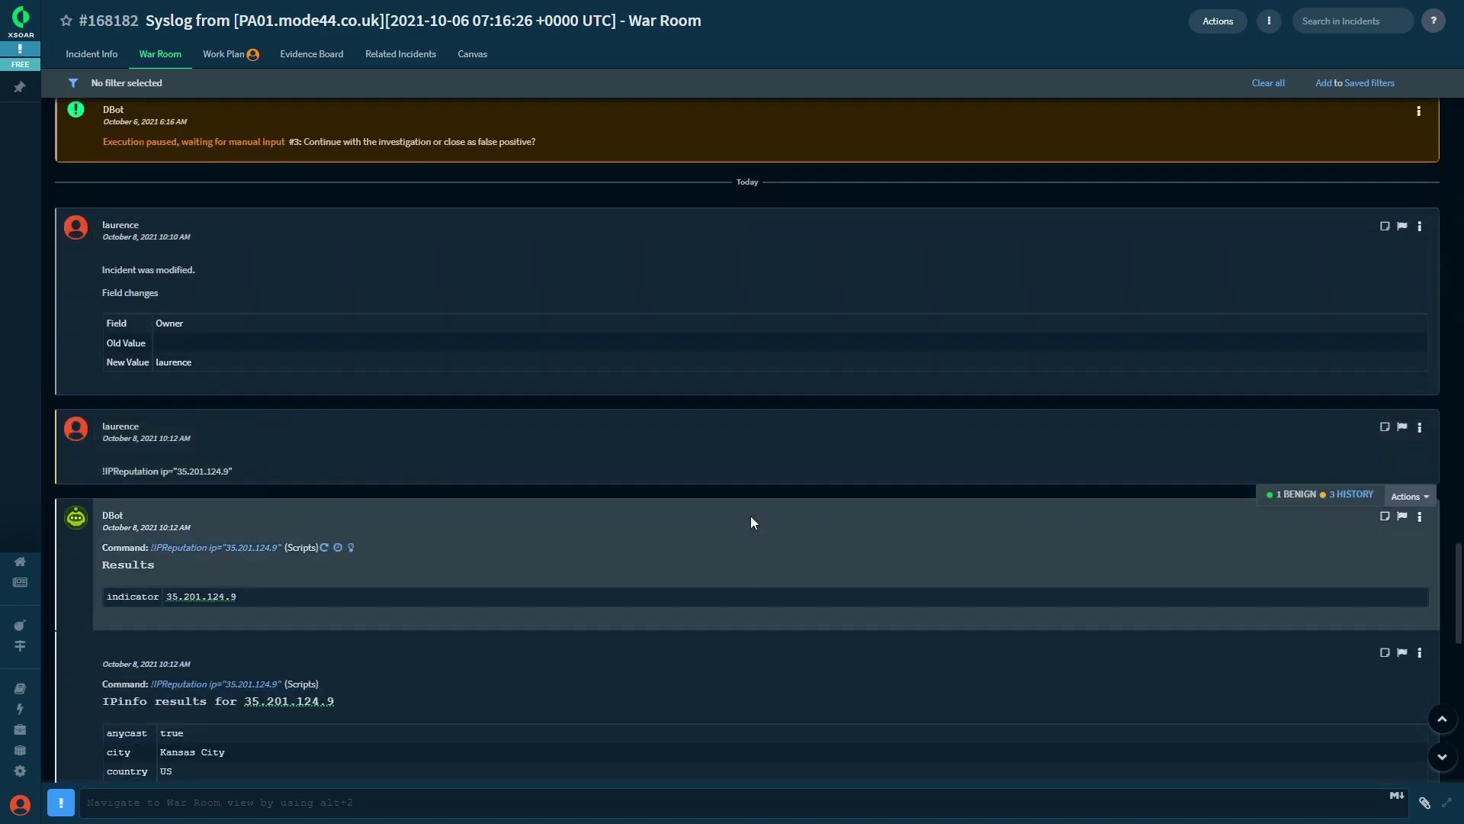
pyautogui.scroll(-3, 750, 515)
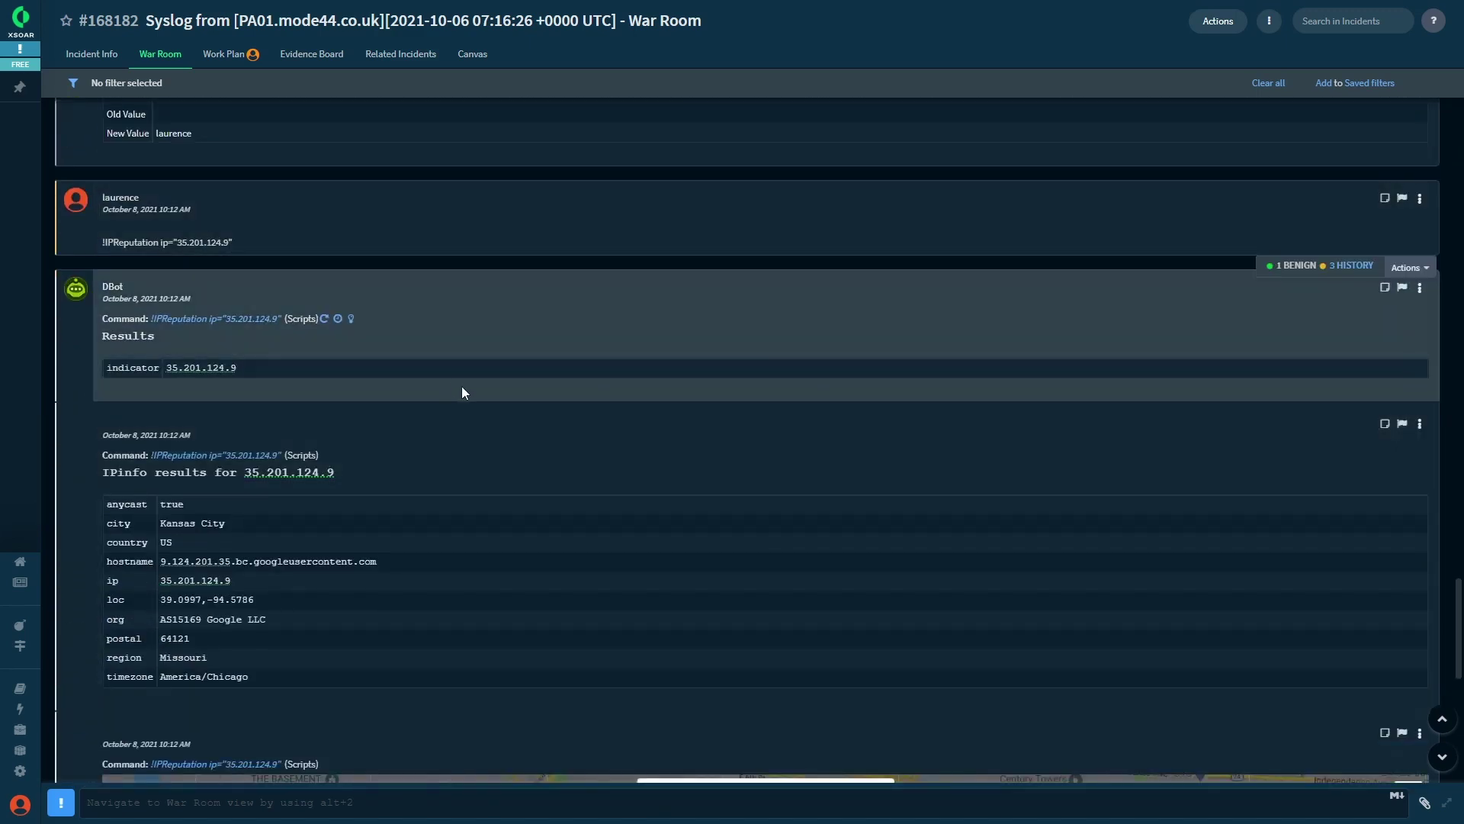
pyautogui.scroll(-1, 206, 377)
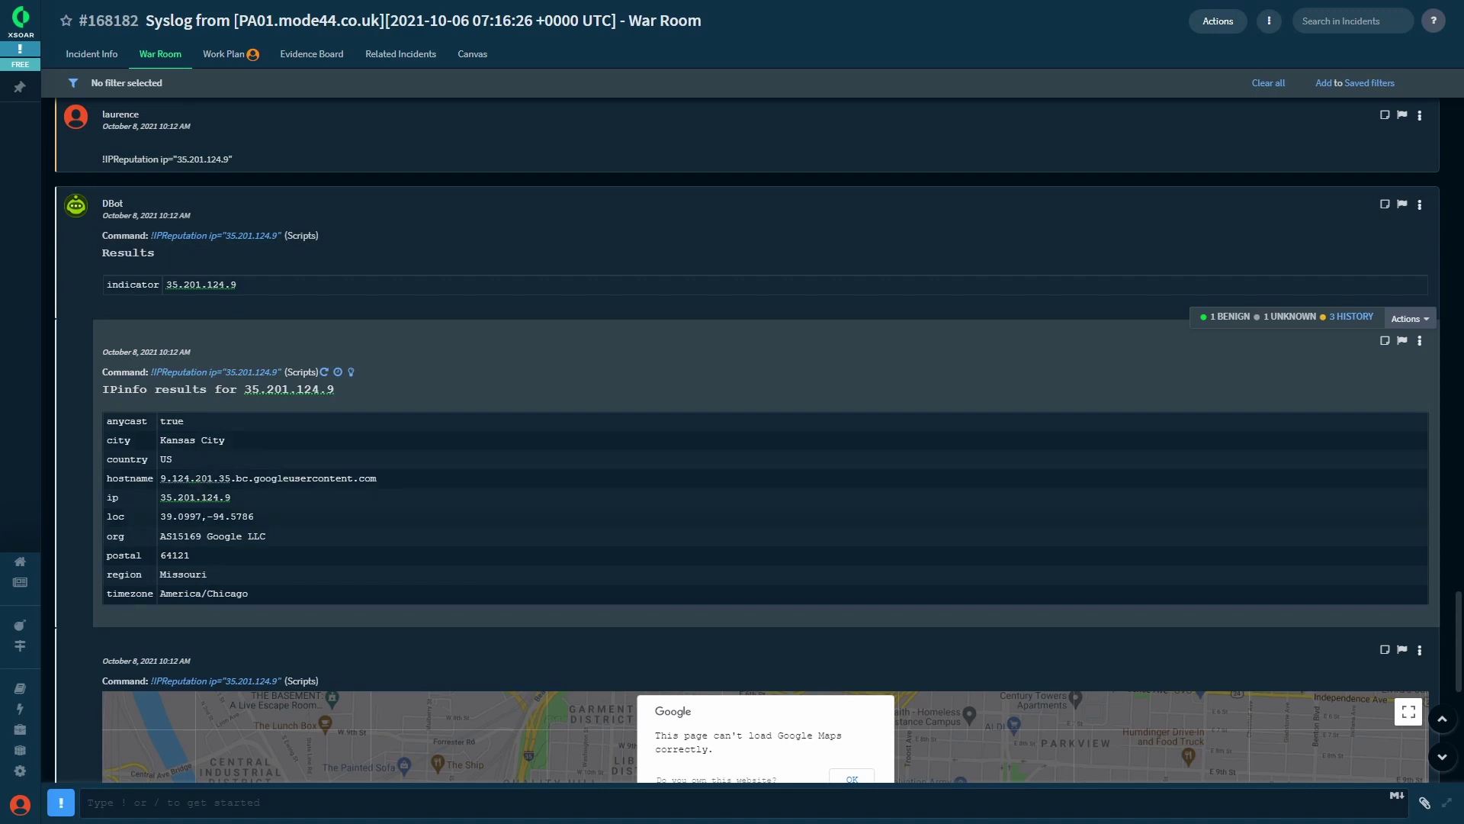
pyautogui.scroll(-5, 440, 562)
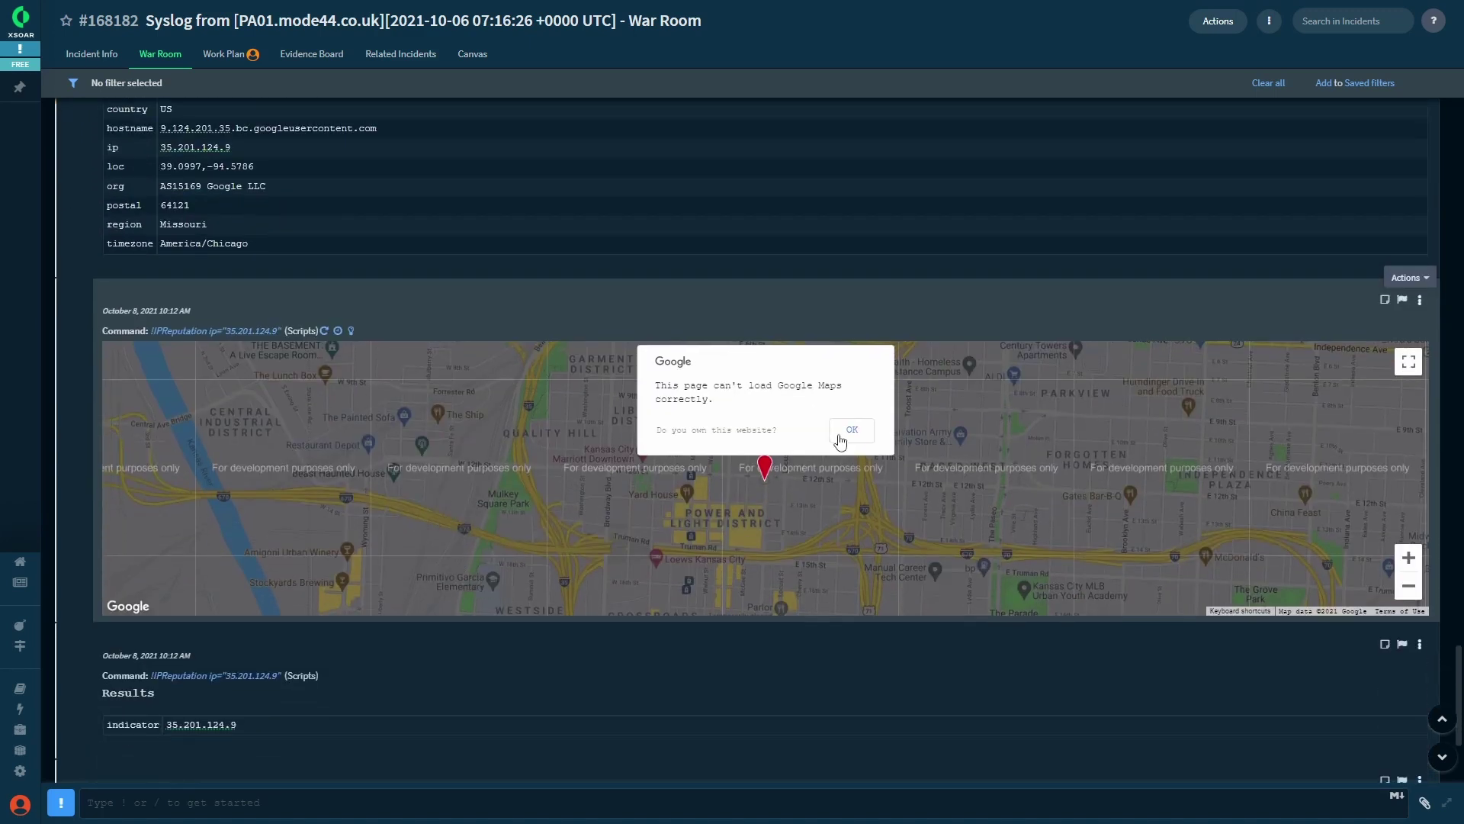
pyautogui.click(839, 442)
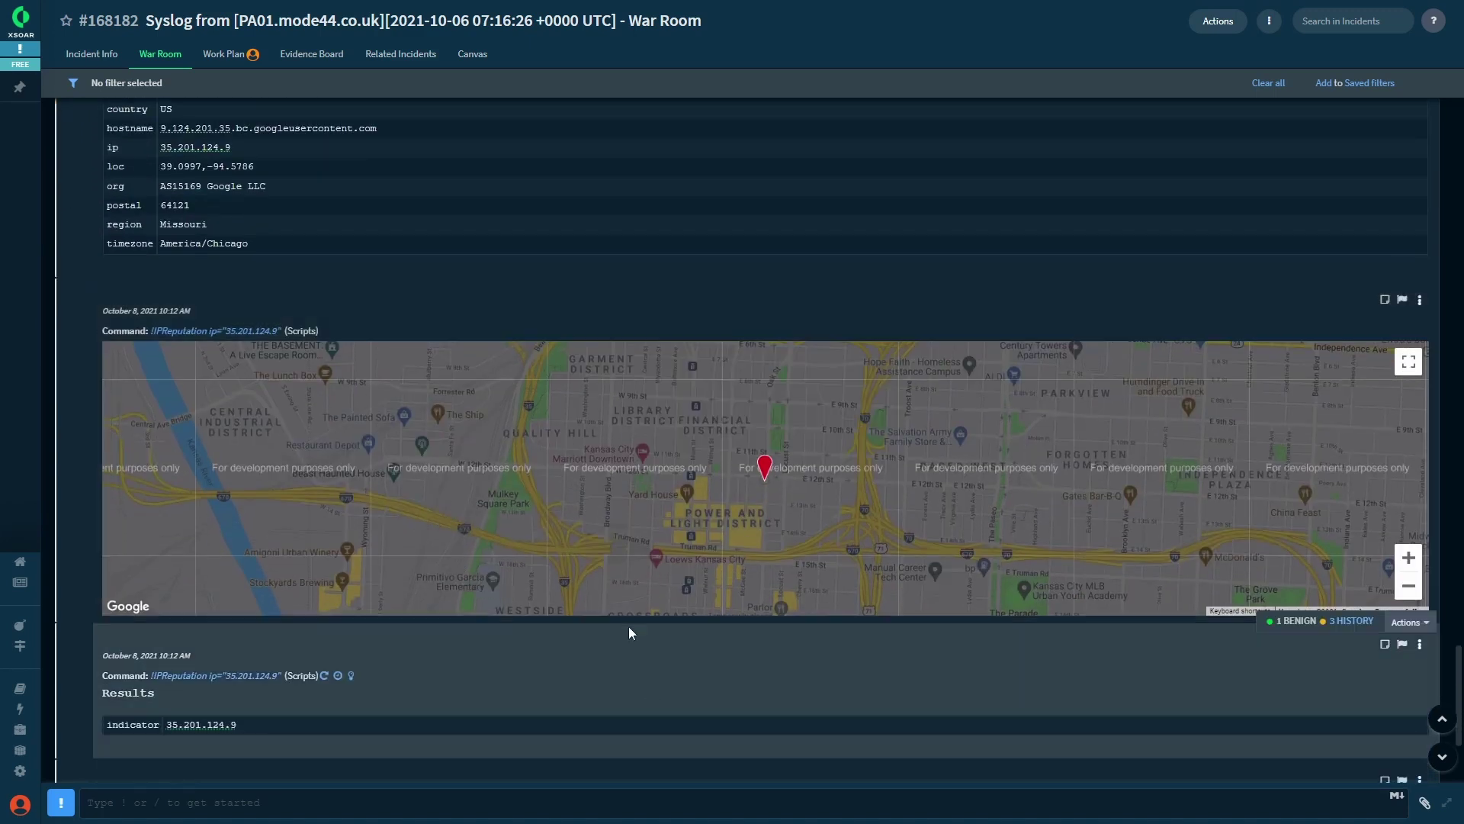
pyautogui.scroll(-1, 433, 634)
pyautogui.scroll(-2, 504, 654)
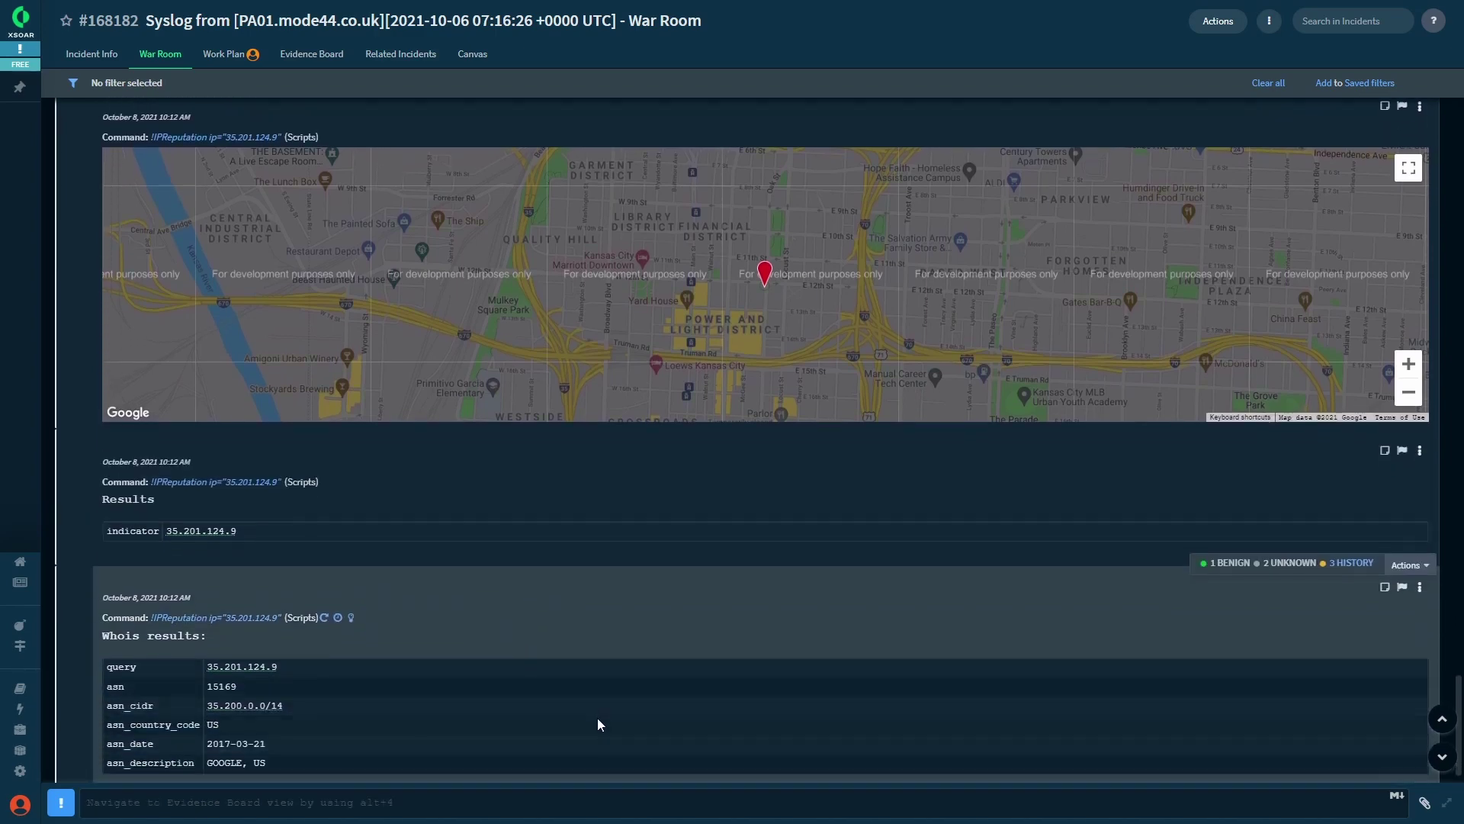
pyautogui.scroll(-1, 597, 716)
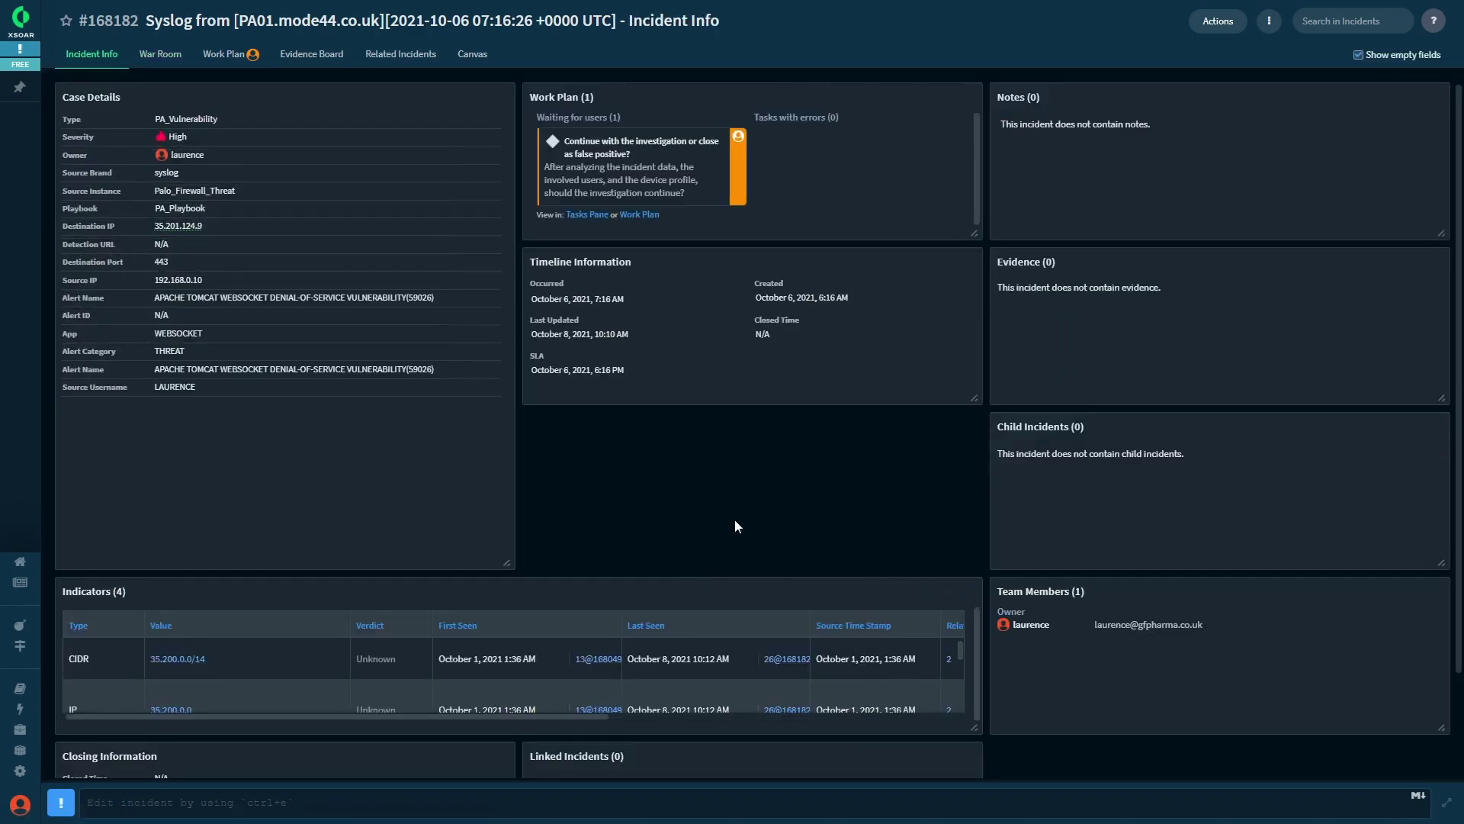
# Find indicator 9.124.201.35 in the incident's indicator list, run the IPReputation script on it and close its quick view
pyautogui.scroll(-3, 781, 712)
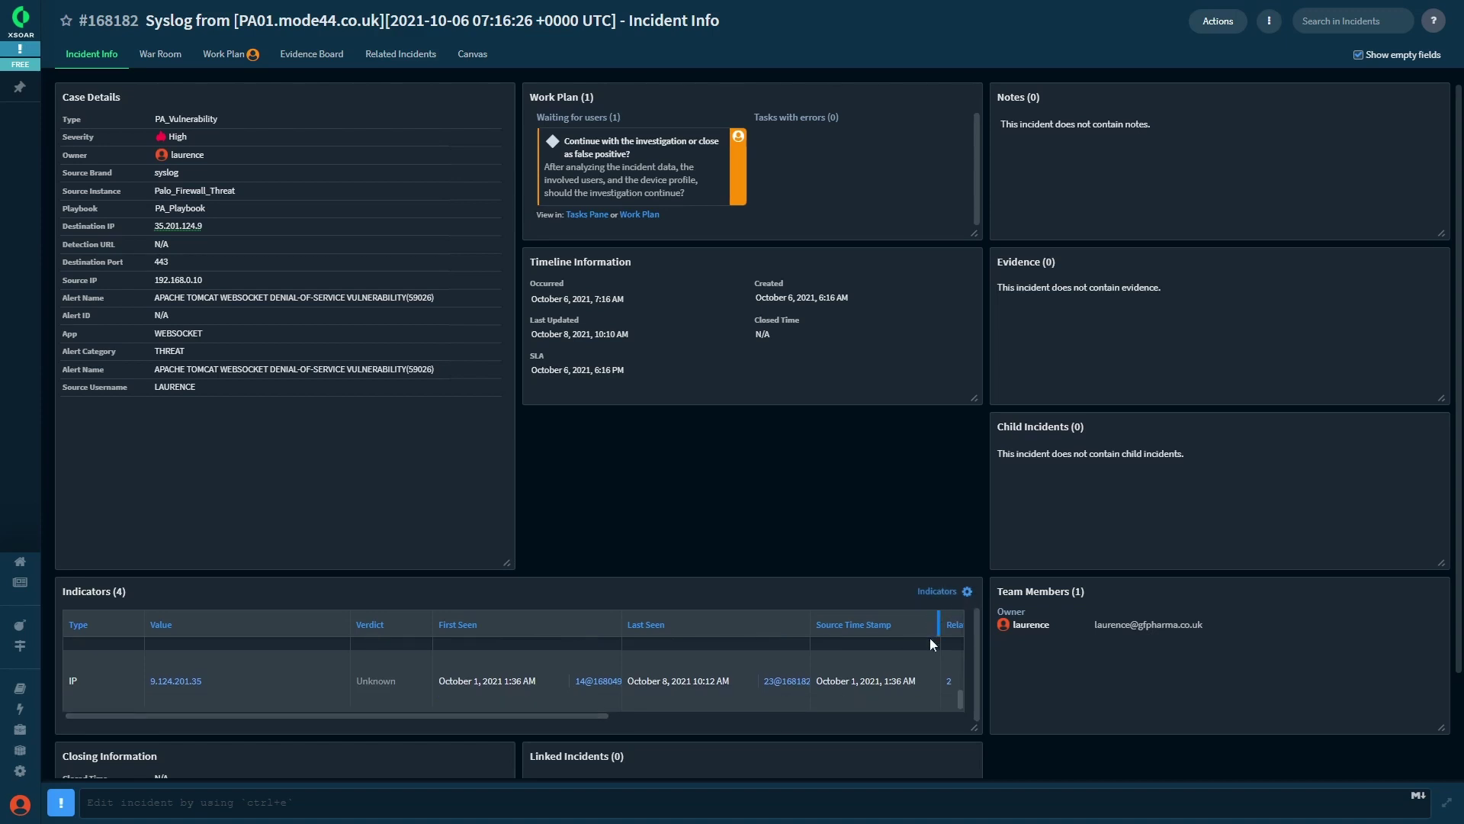
pyautogui.scroll(2, 930, 649)
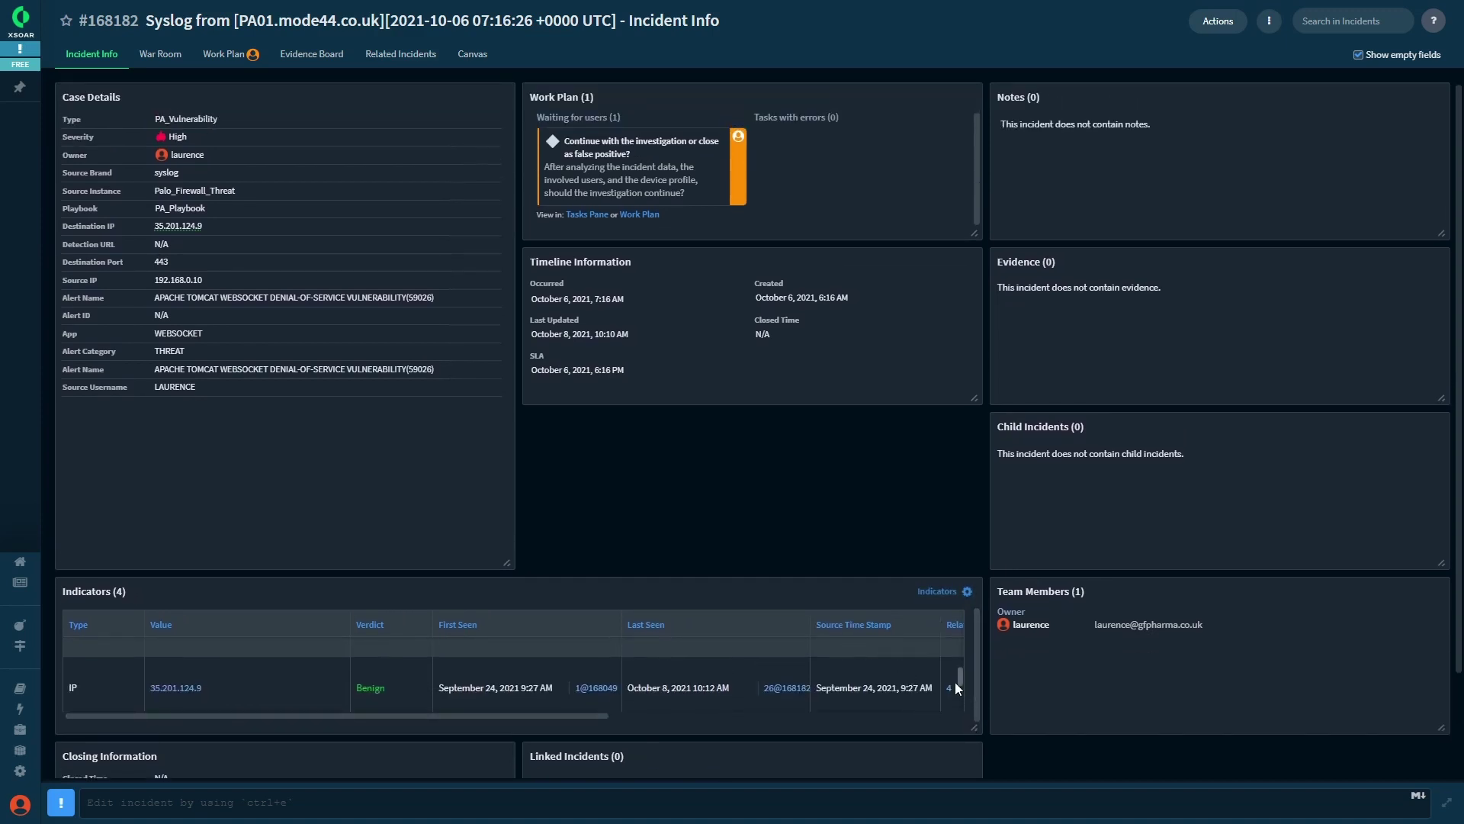
pyautogui.moveTo(955, 682); pyautogui.dragTo(963, 703)
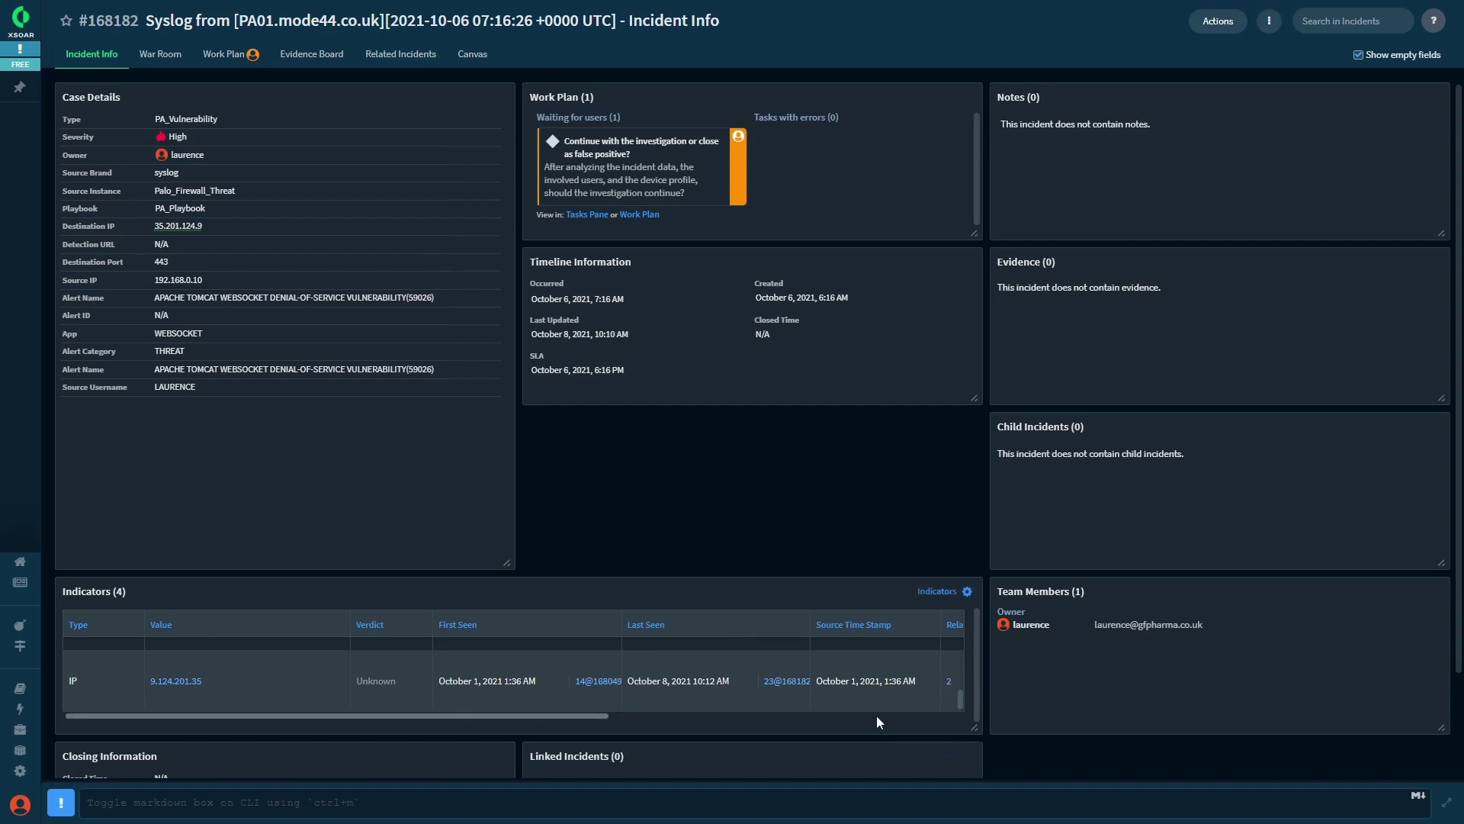
pyautogui.click(183, 681)
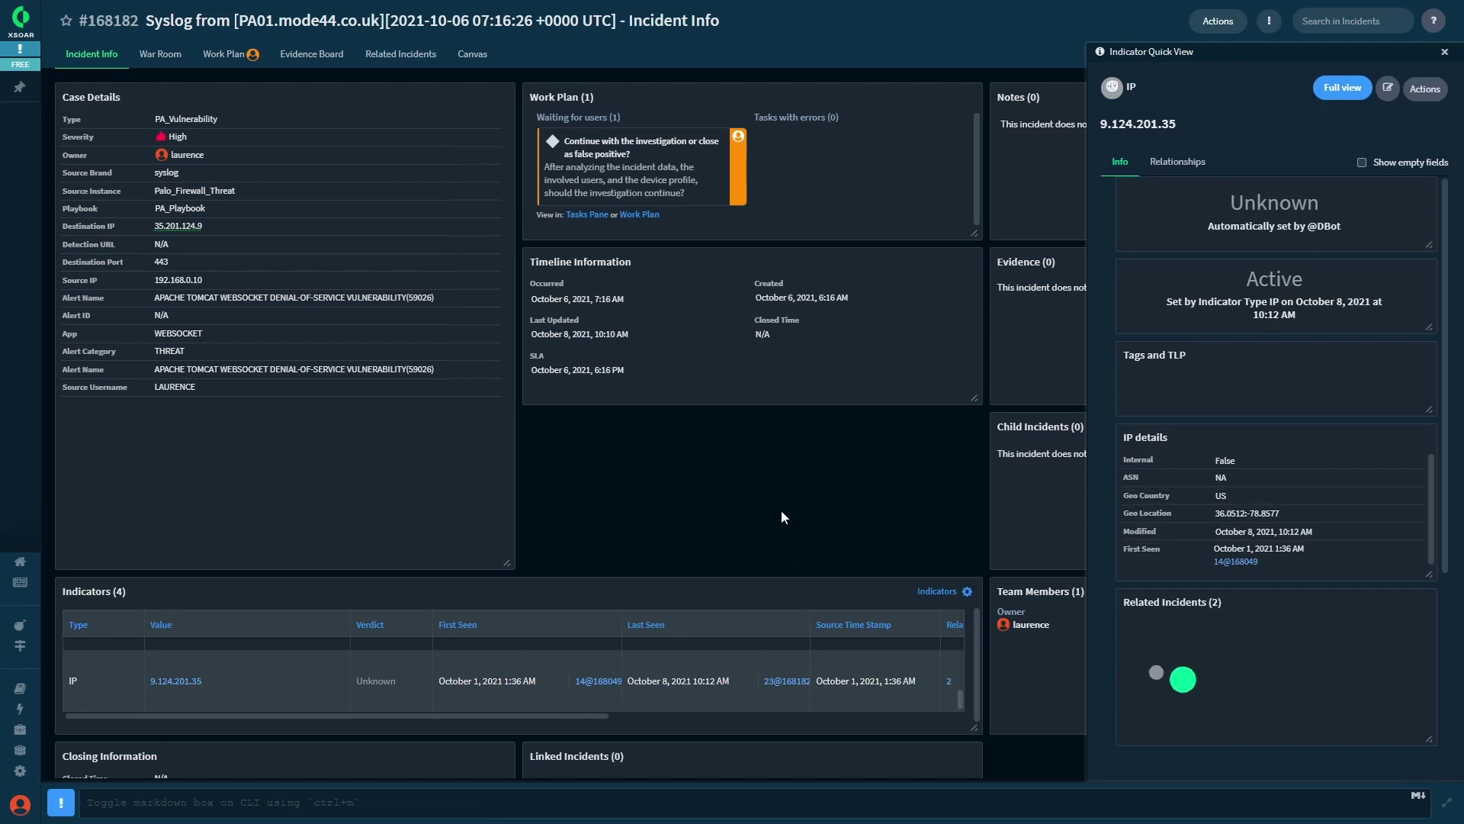
pyautogui.click(1424, 89)
pyautogui.click(1390, 135)
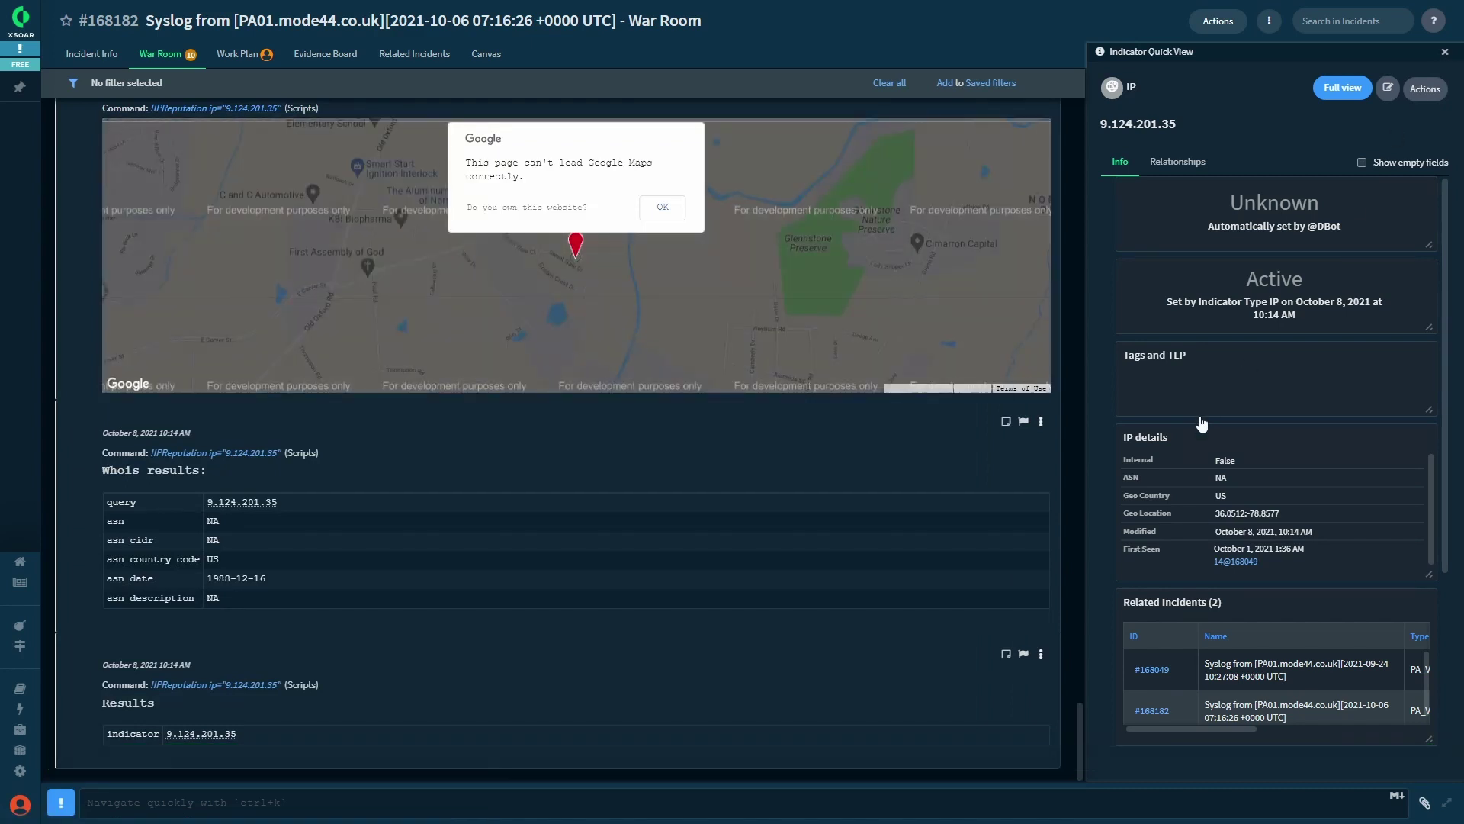
pyautogui.click(1444, 53)
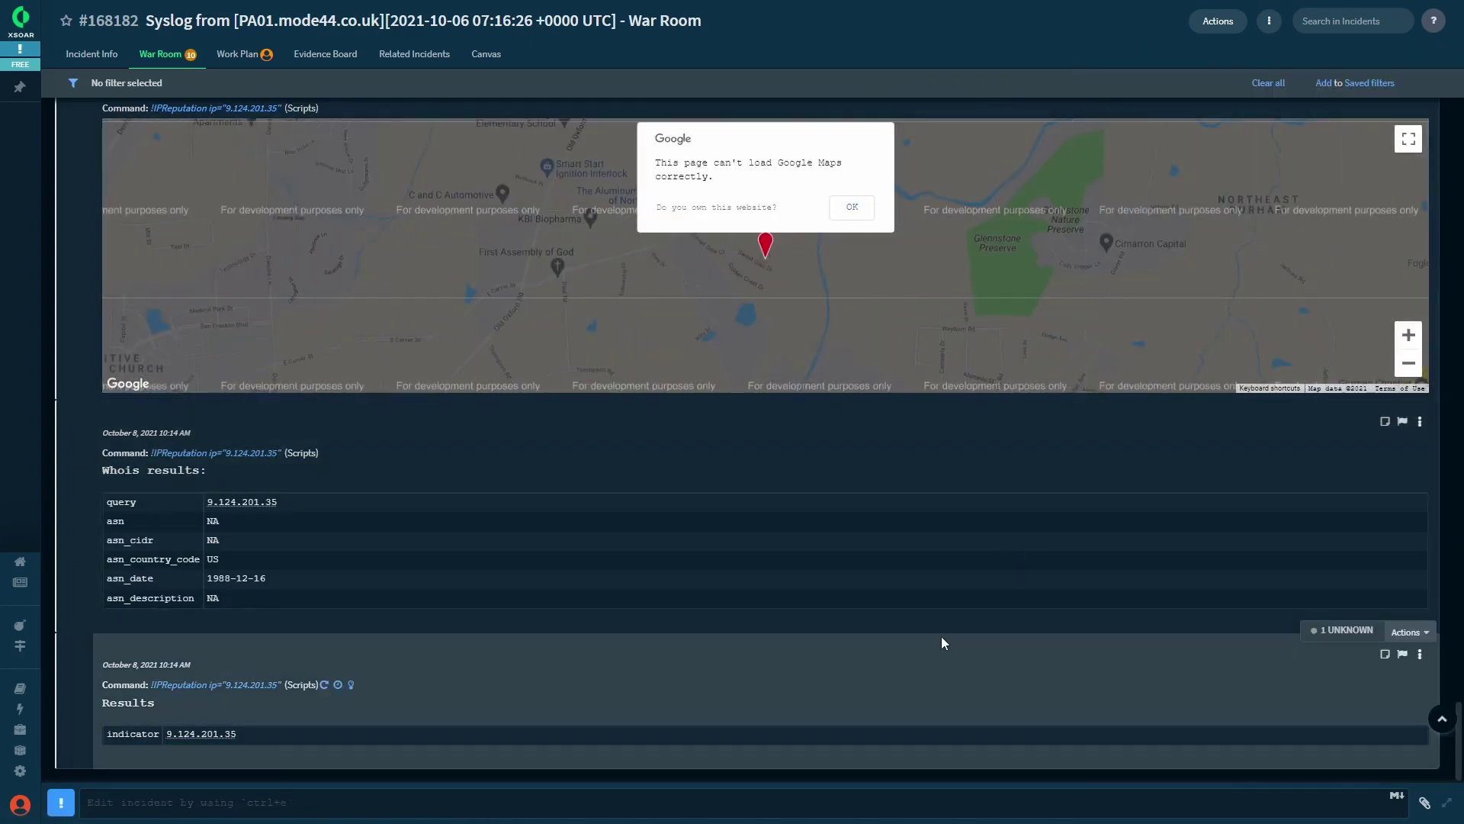
# Dismiss the map error and examine the War Room's IPinfo, map and Whois results for 9.124.201.35 alongside the earlier IP's entries
pyautogui.scroll(4, 827, 584)
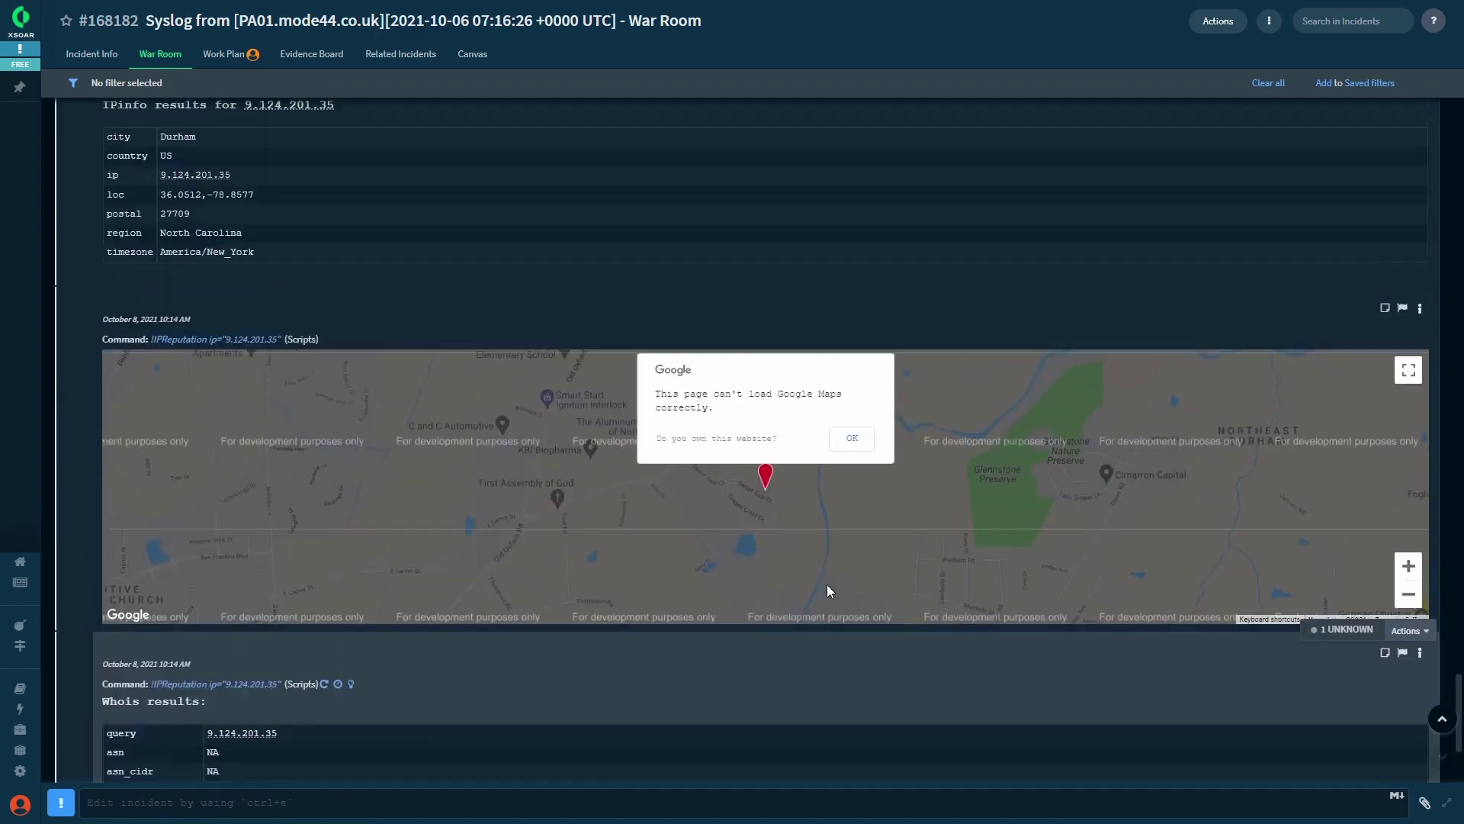
pyautogui.click(850, 513)
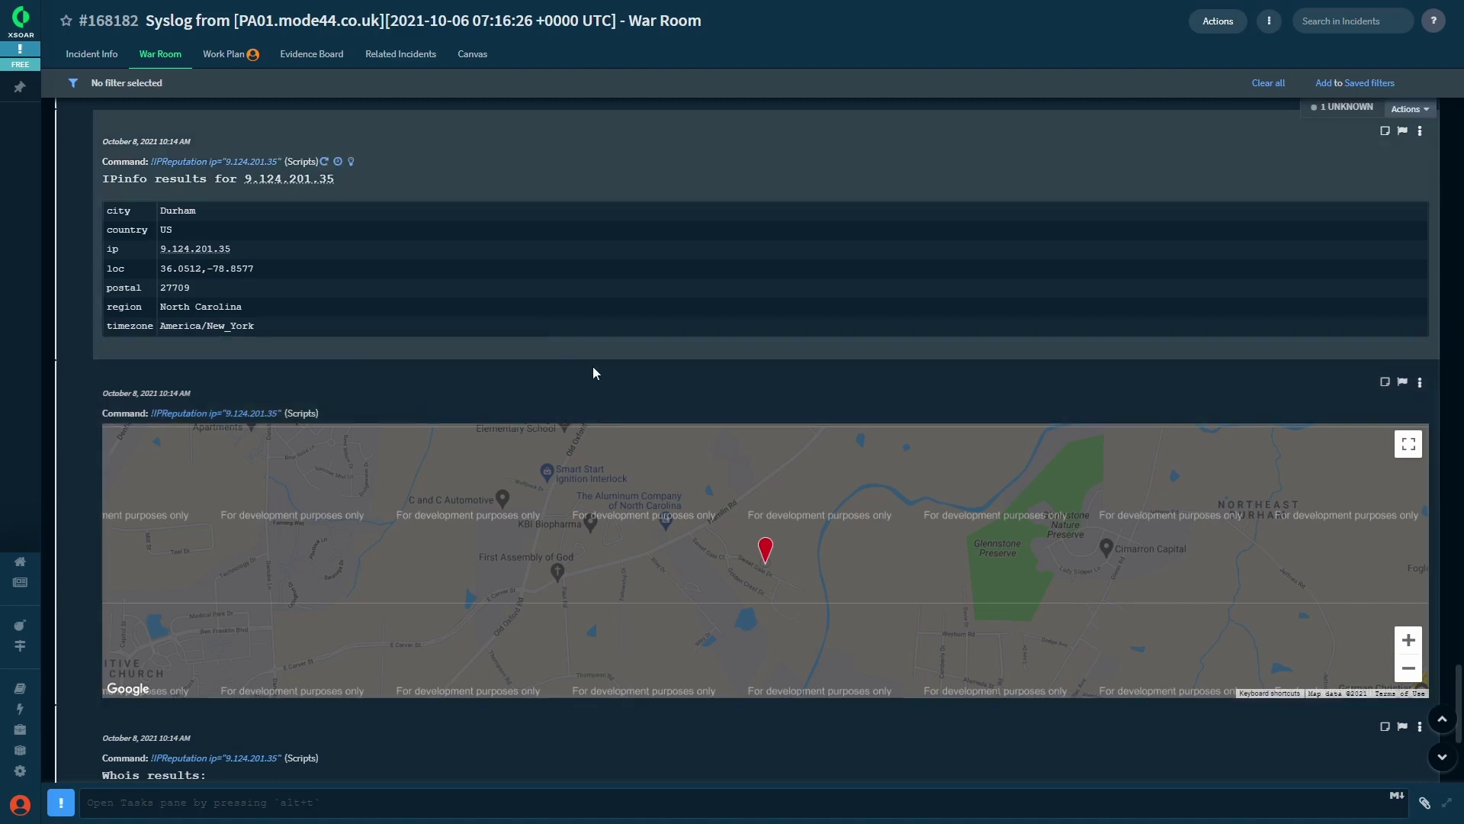
pyautogui.scroll(1, 715, 391)
pyautogui.scroll(5, 715, 392)
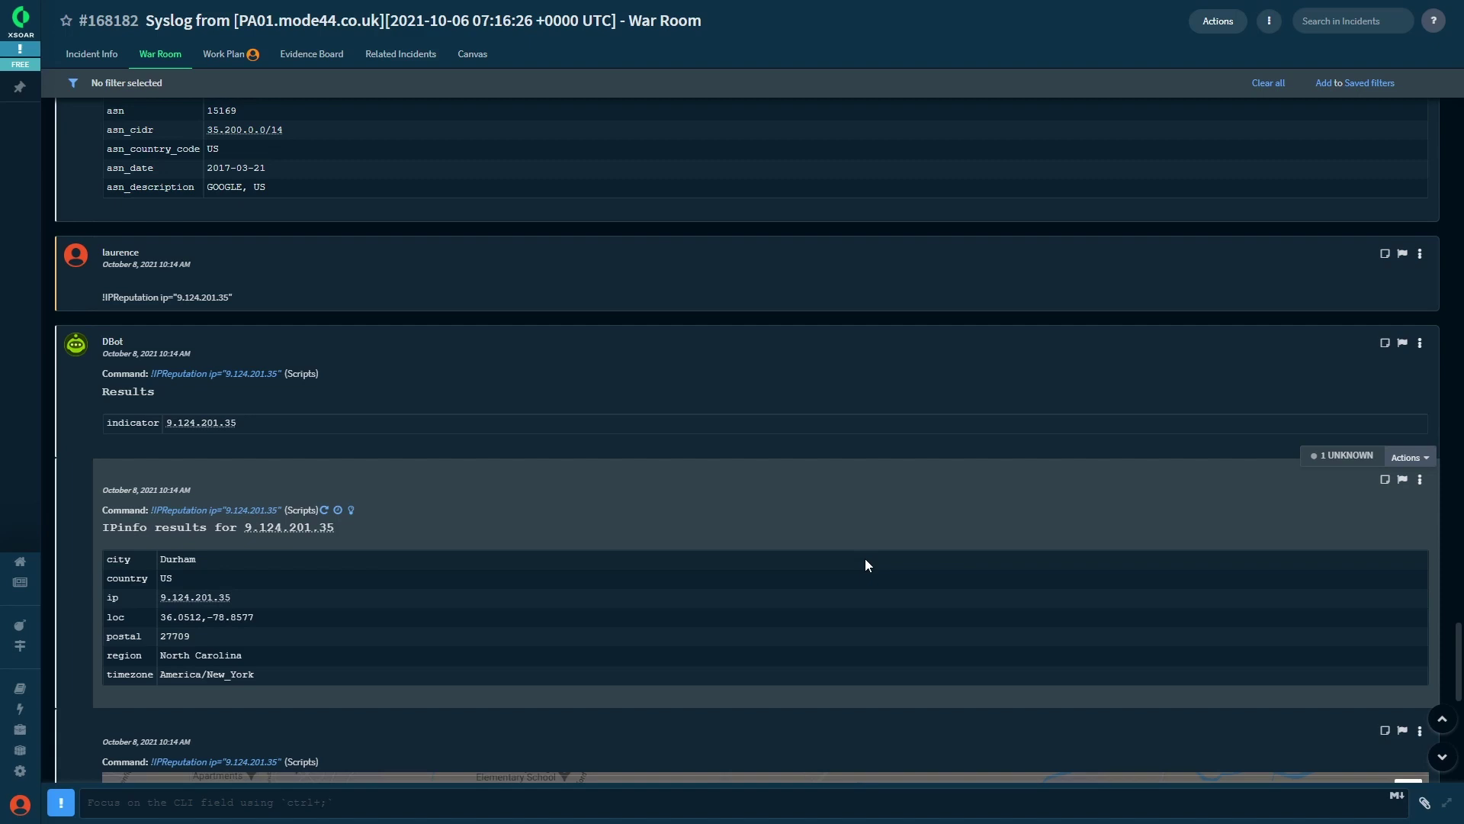
pyautogui.hotkey('ctrl', ';')
pyautogui.scroll(-2, 962, 587)
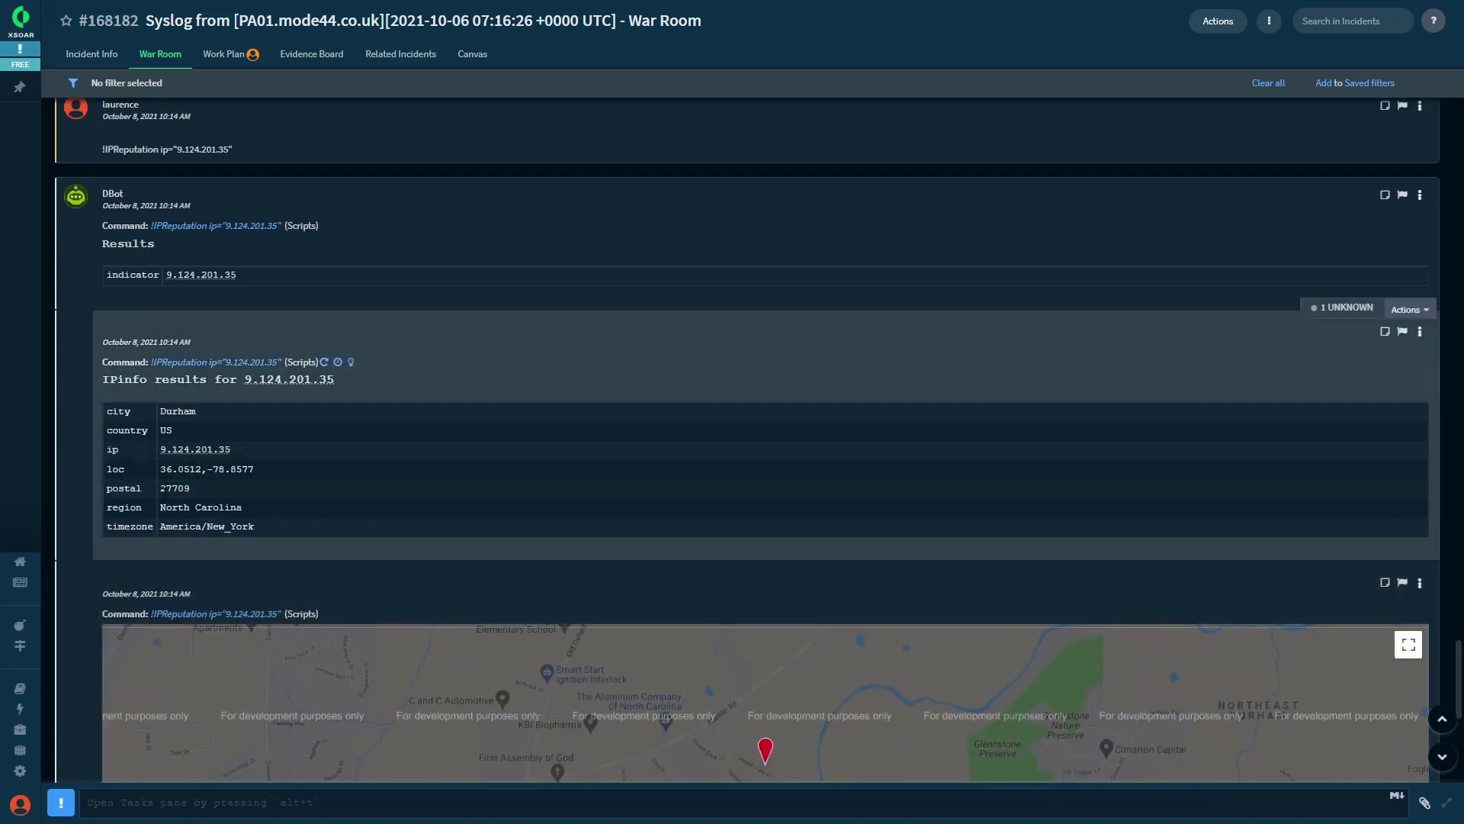
pyautogui.scroll(-2, 381, 524)
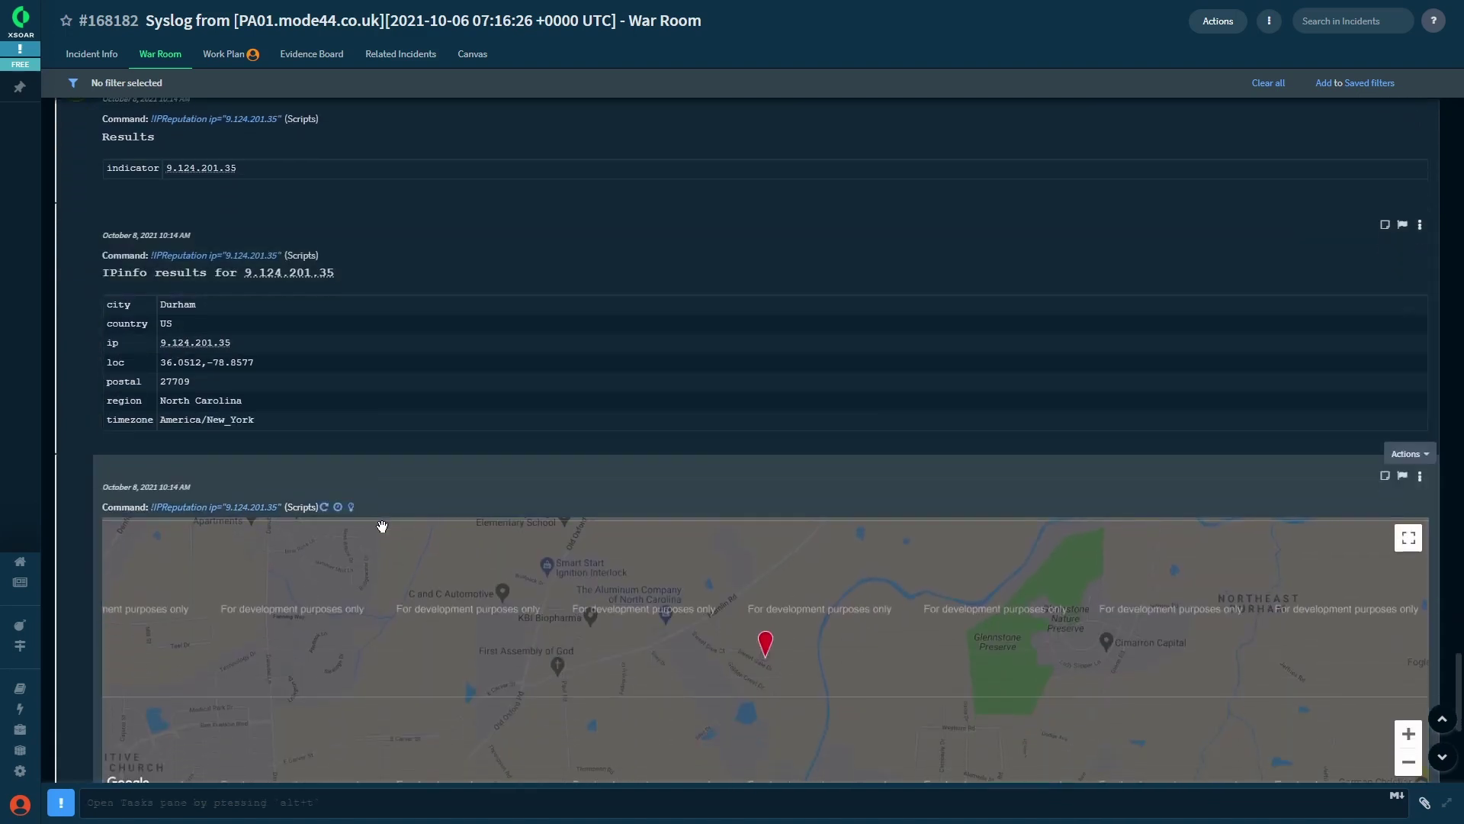
pyautogui.scroll(-4, 381, 526)
pyautogui.scroll(-2, 462, 573)
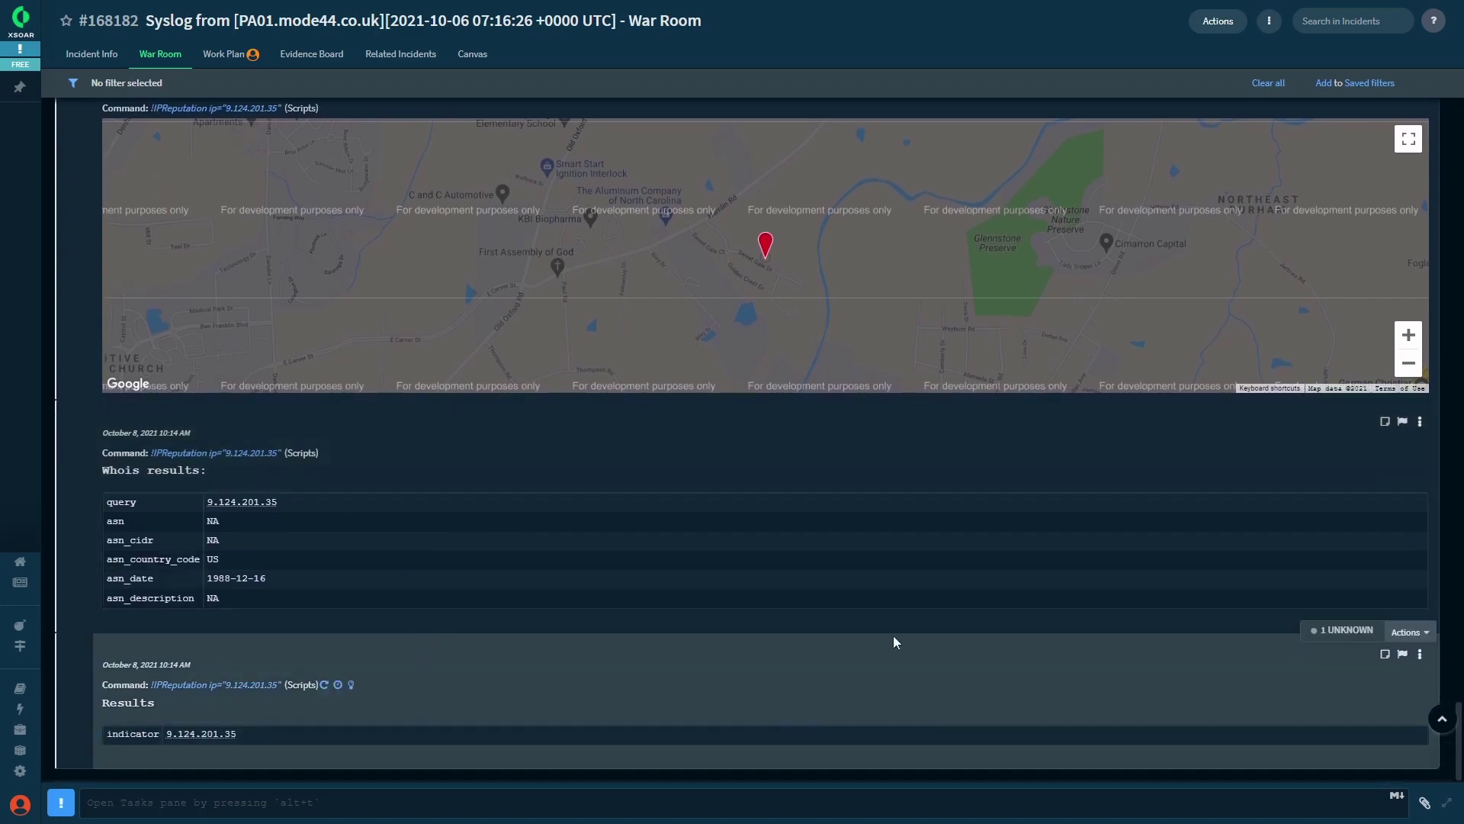
pyautogui.scroll(8, 894, 642)
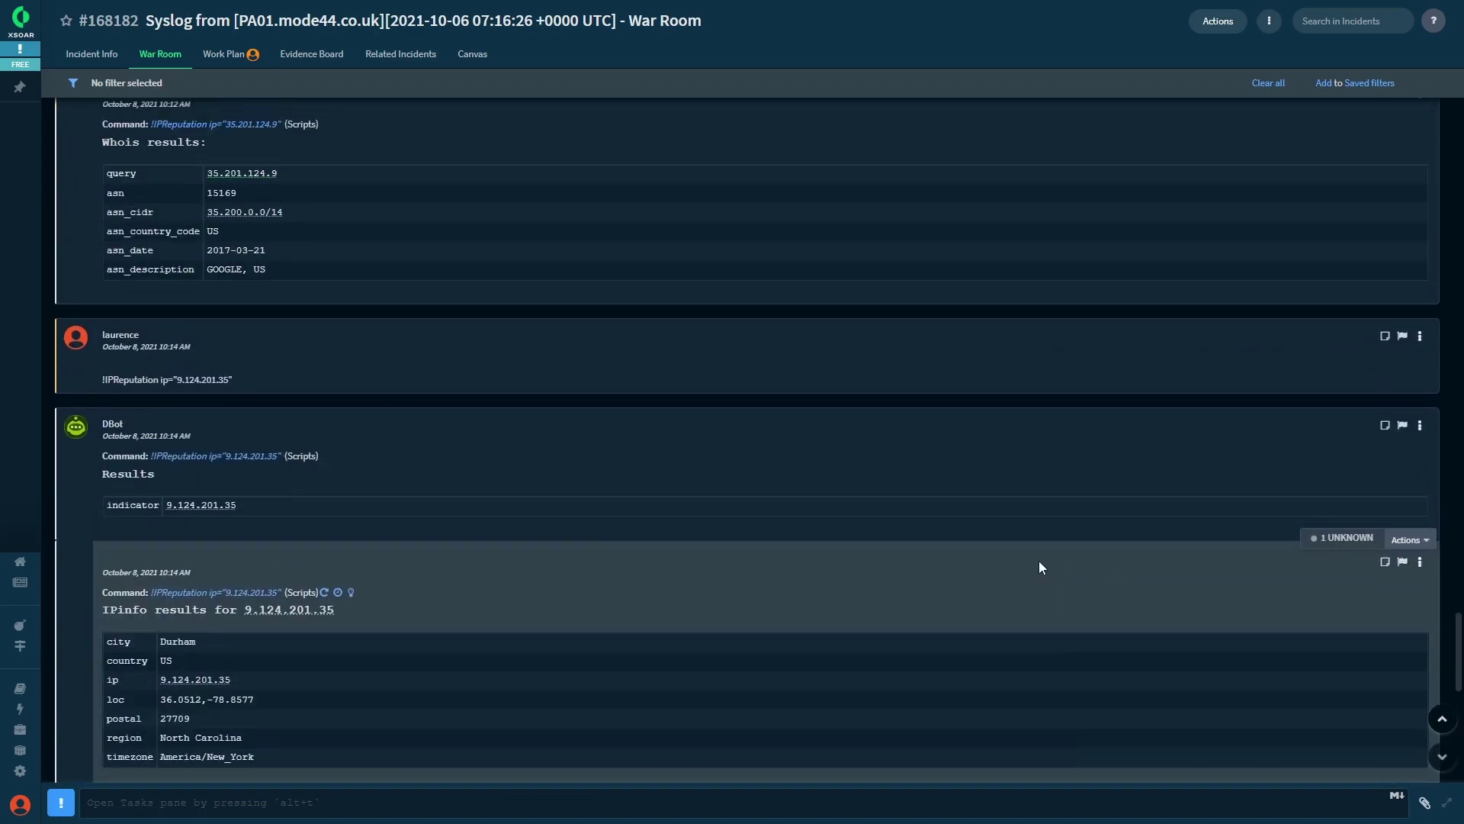
pyautogui.scroll(2, 1042, 564)
pyautogui.scroll(-3, 1086, 539)
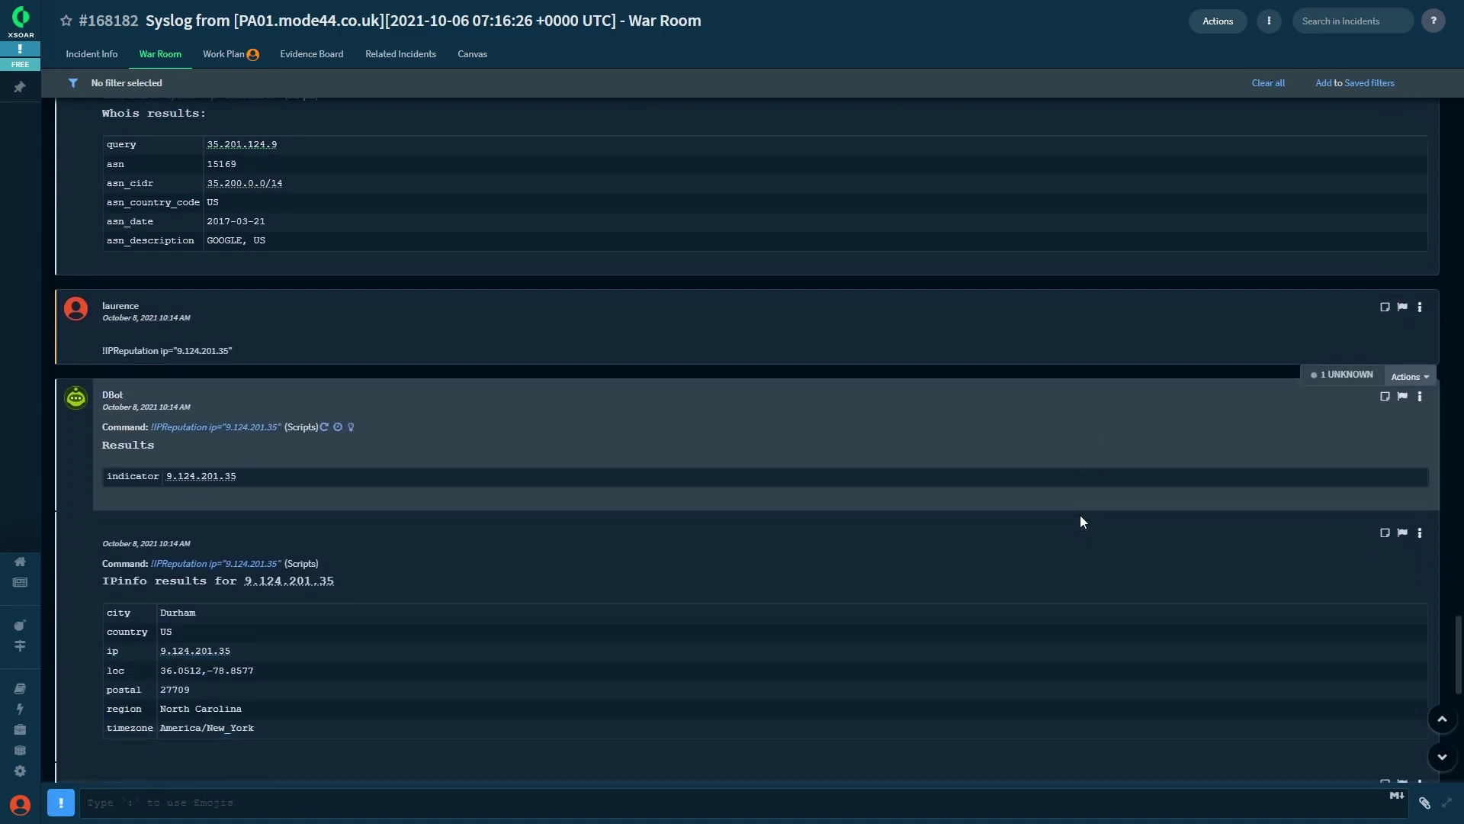
pyautogui.scroll(-6, 1081, 507)
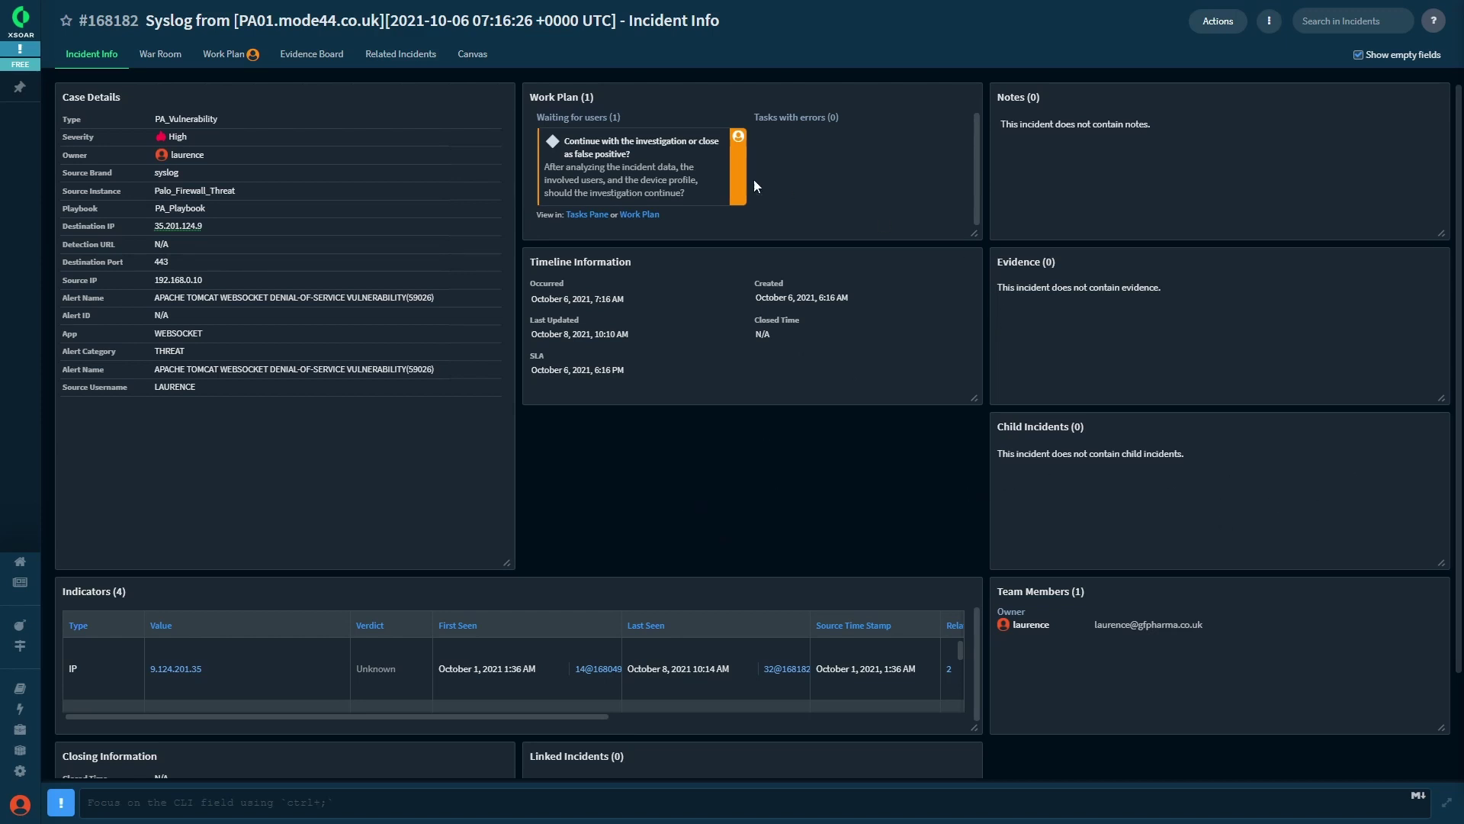
# Open the incident's Work Plan and review the PA_Playbook flow from the trigger to the end
pyautogui.click(223, 54)
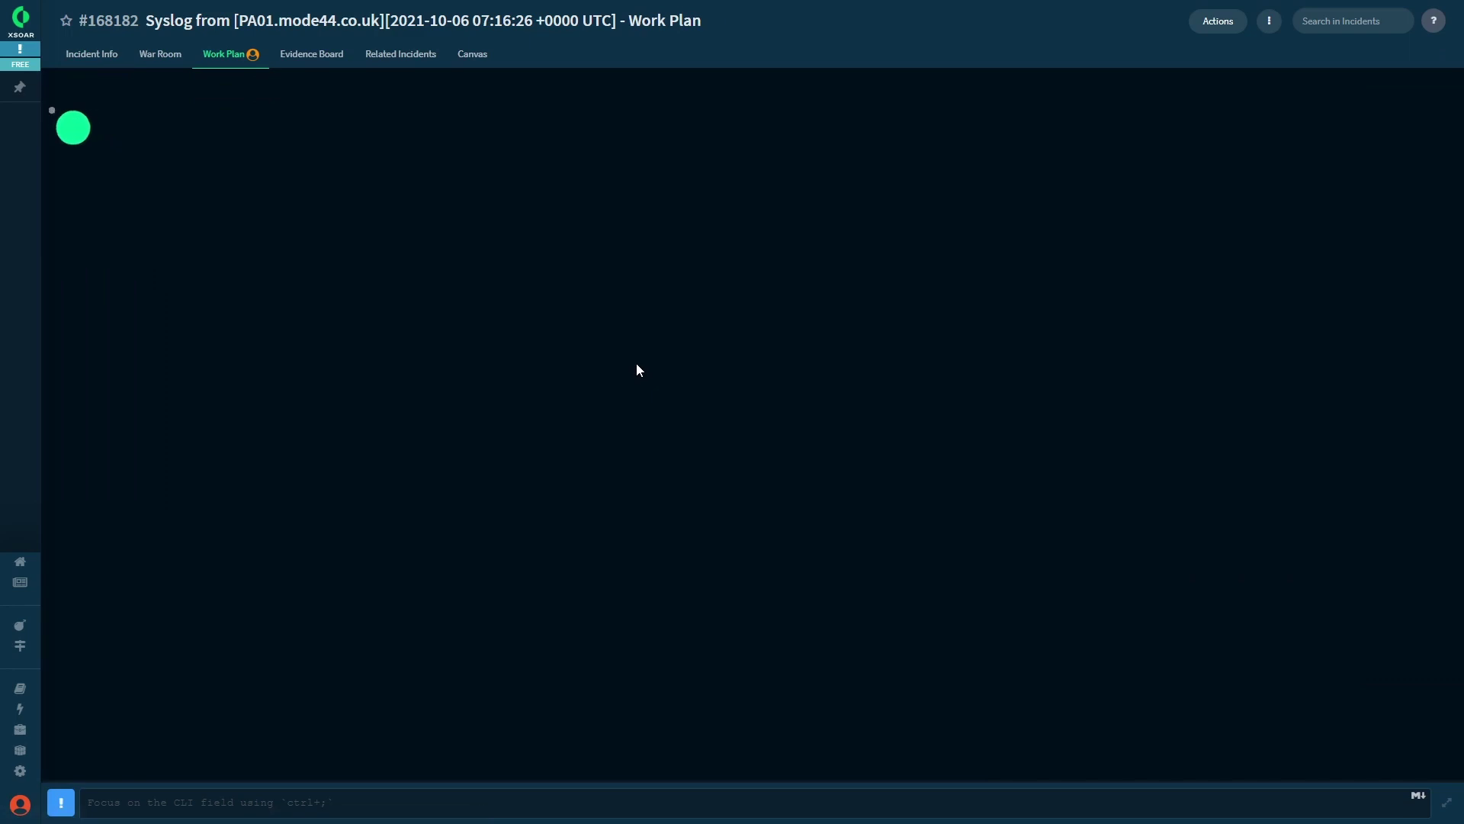
pyautogui.scroll(-3, 926, 536)
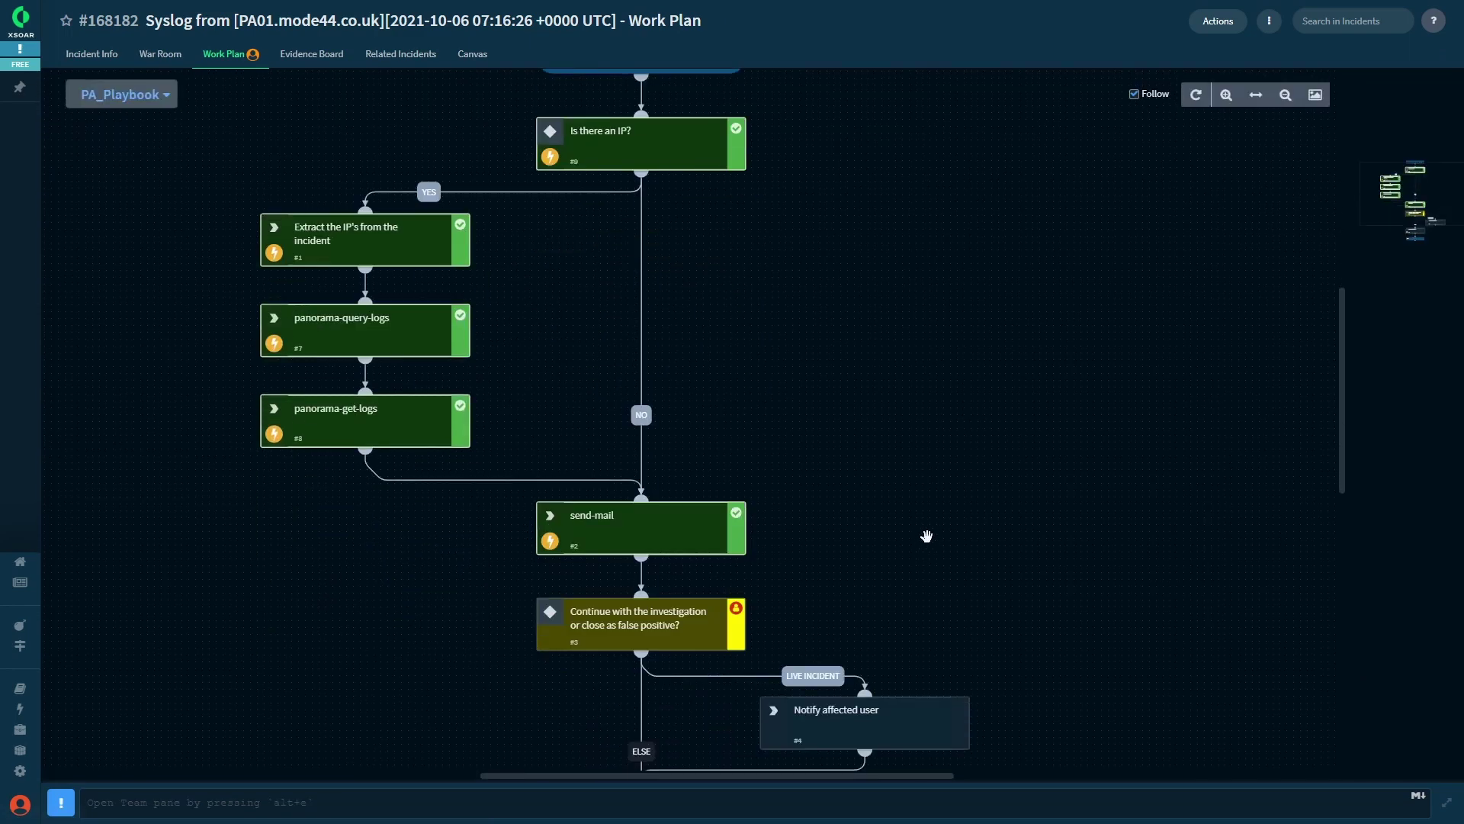
pyautogui.scroll(-3, 1095, 431)
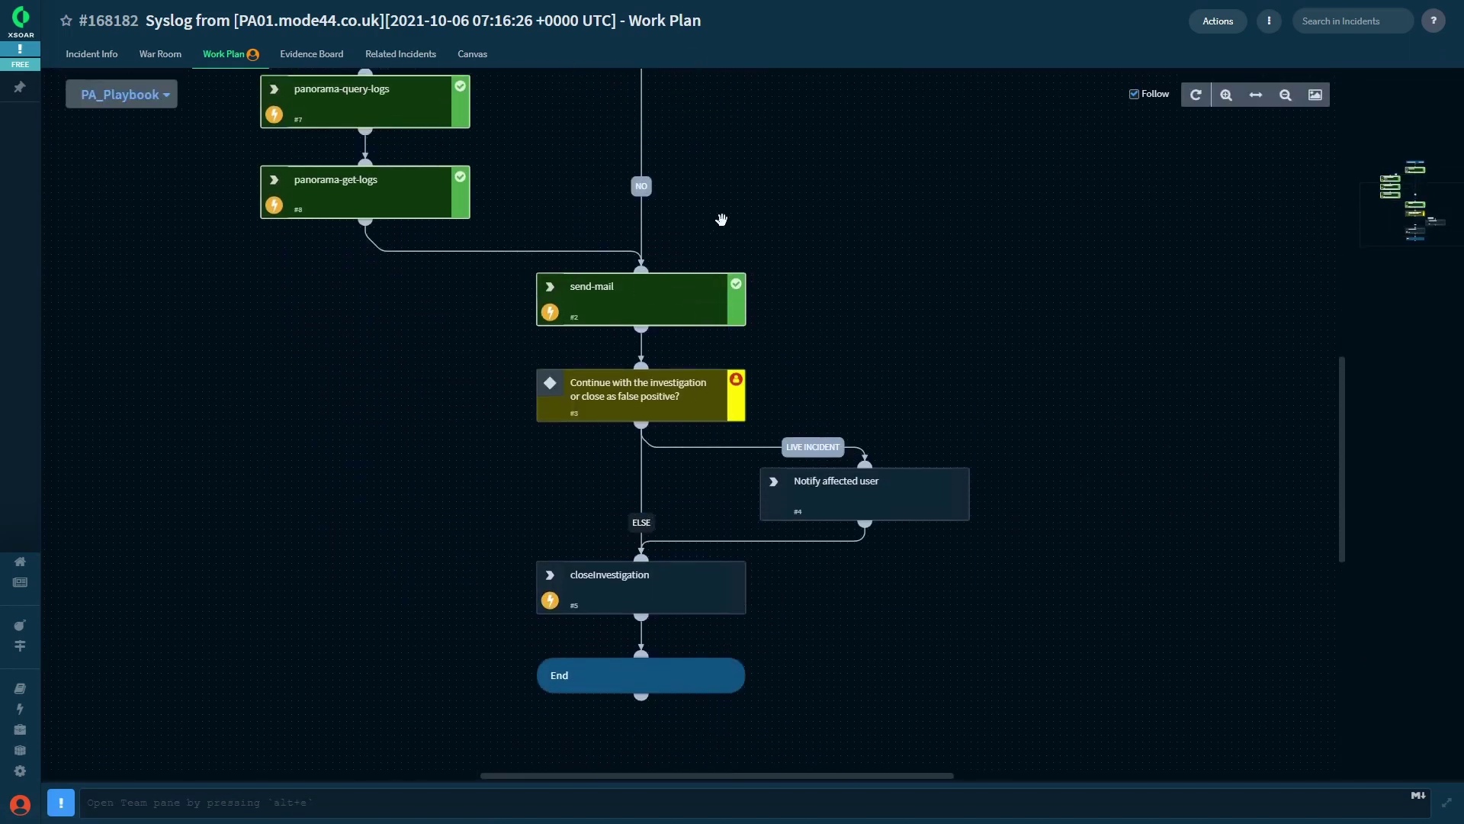
pyautogui.scroll(4, 1034, 355)
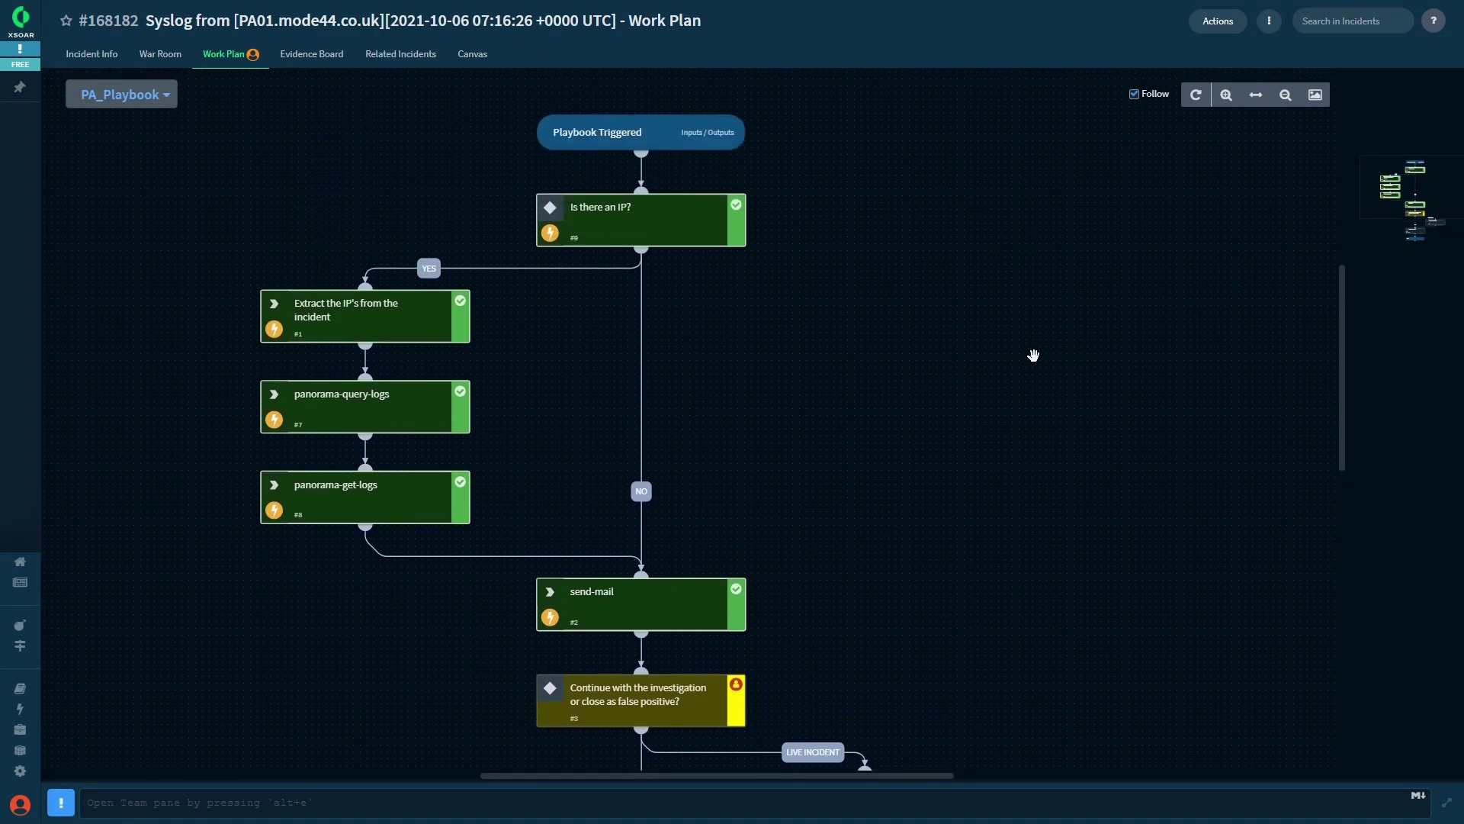
pyautogui.moveTo(568, 131)
# Examine the results of the playbook's IP extraction task and panorama-query-logs task, closing each task's details
pyautogui.click(404, 318)
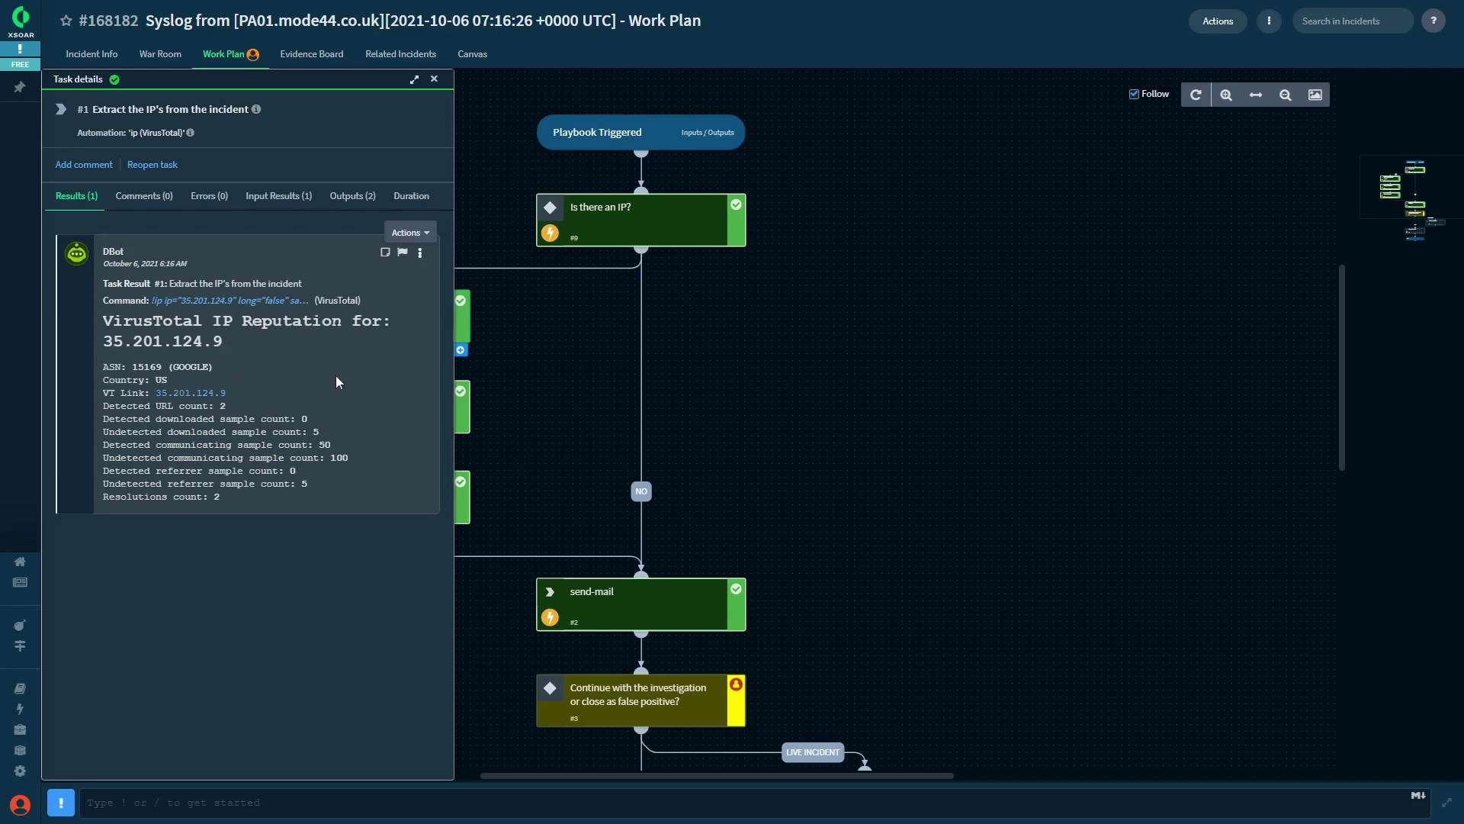
pyautogui.click(433, 79)
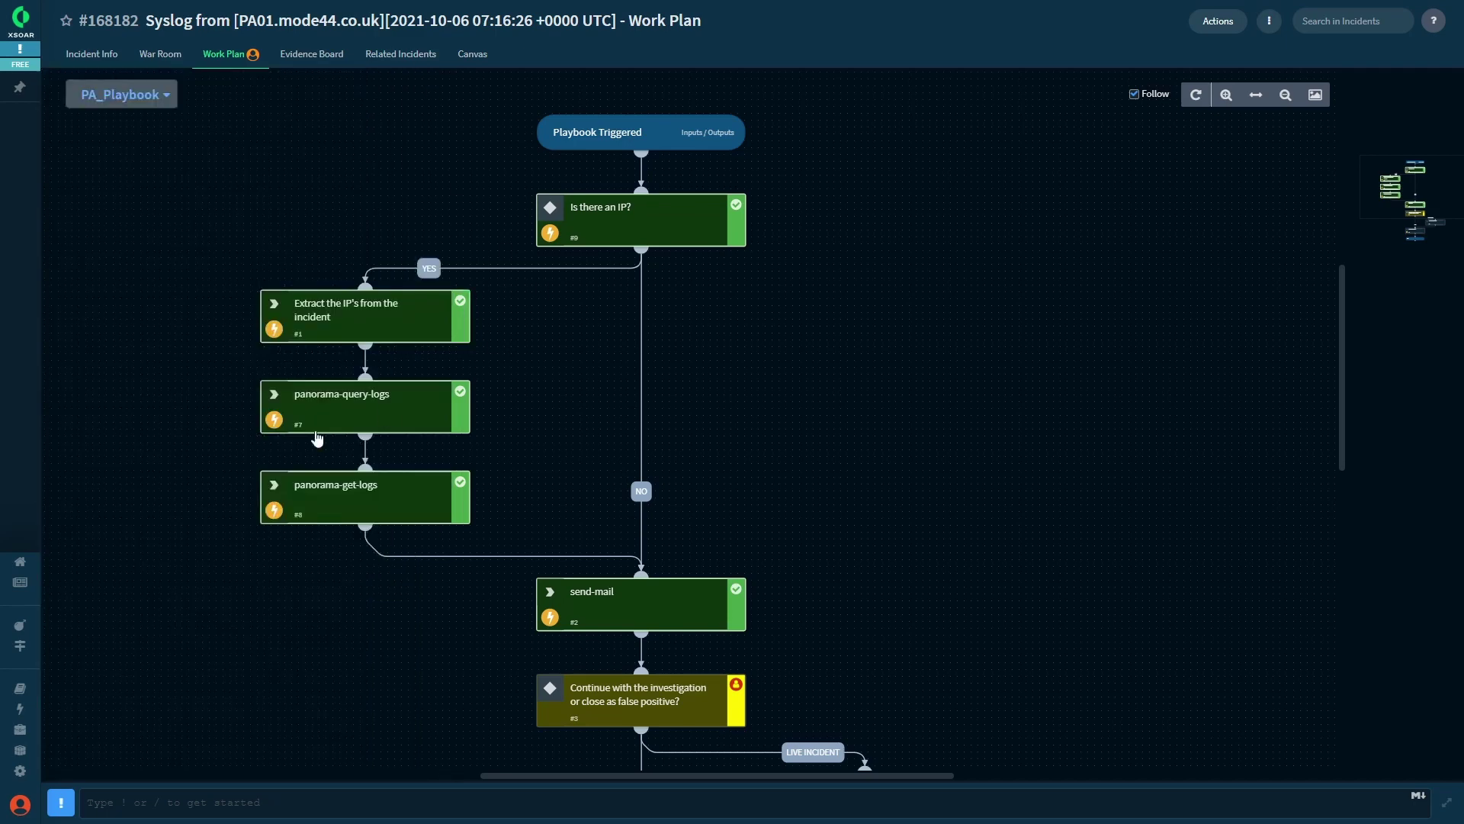
pyautogui.click(382, 324)
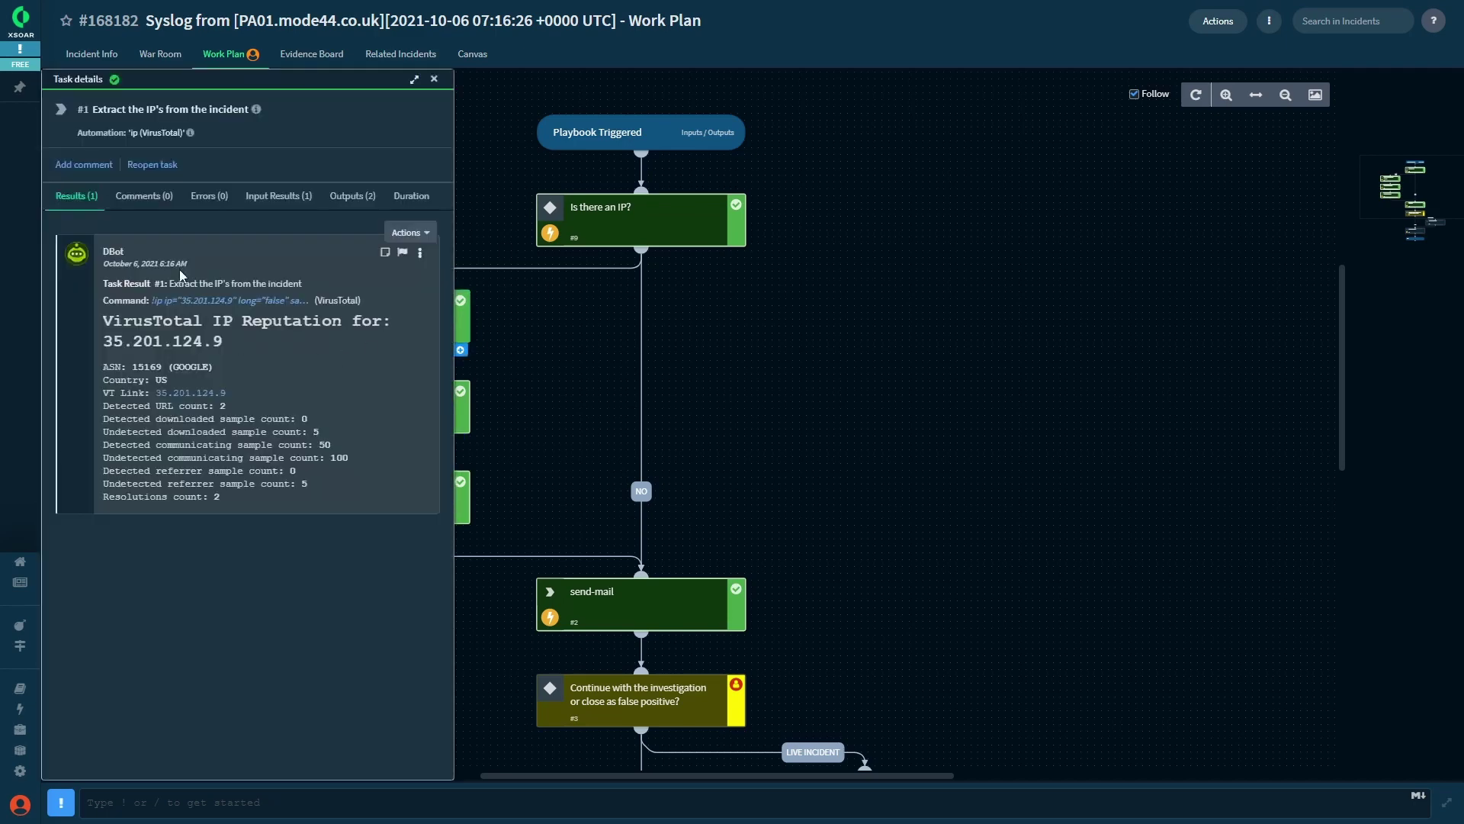
pyautogui.moveTo(104, 341); pyautogui.dragTo(233, 343)
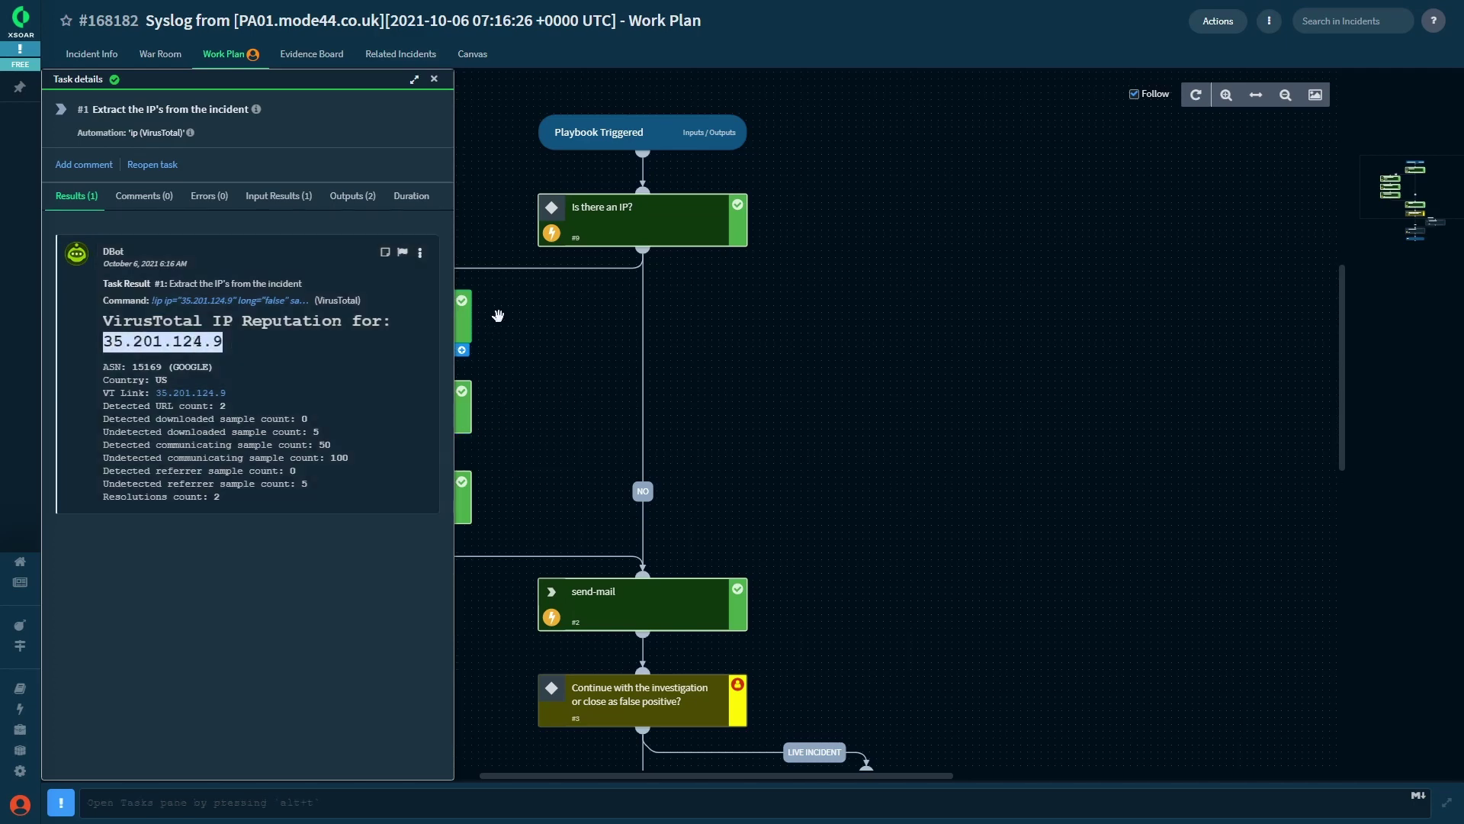
pyautogui.click(434, 80)
pyautogui.click(358, 419)
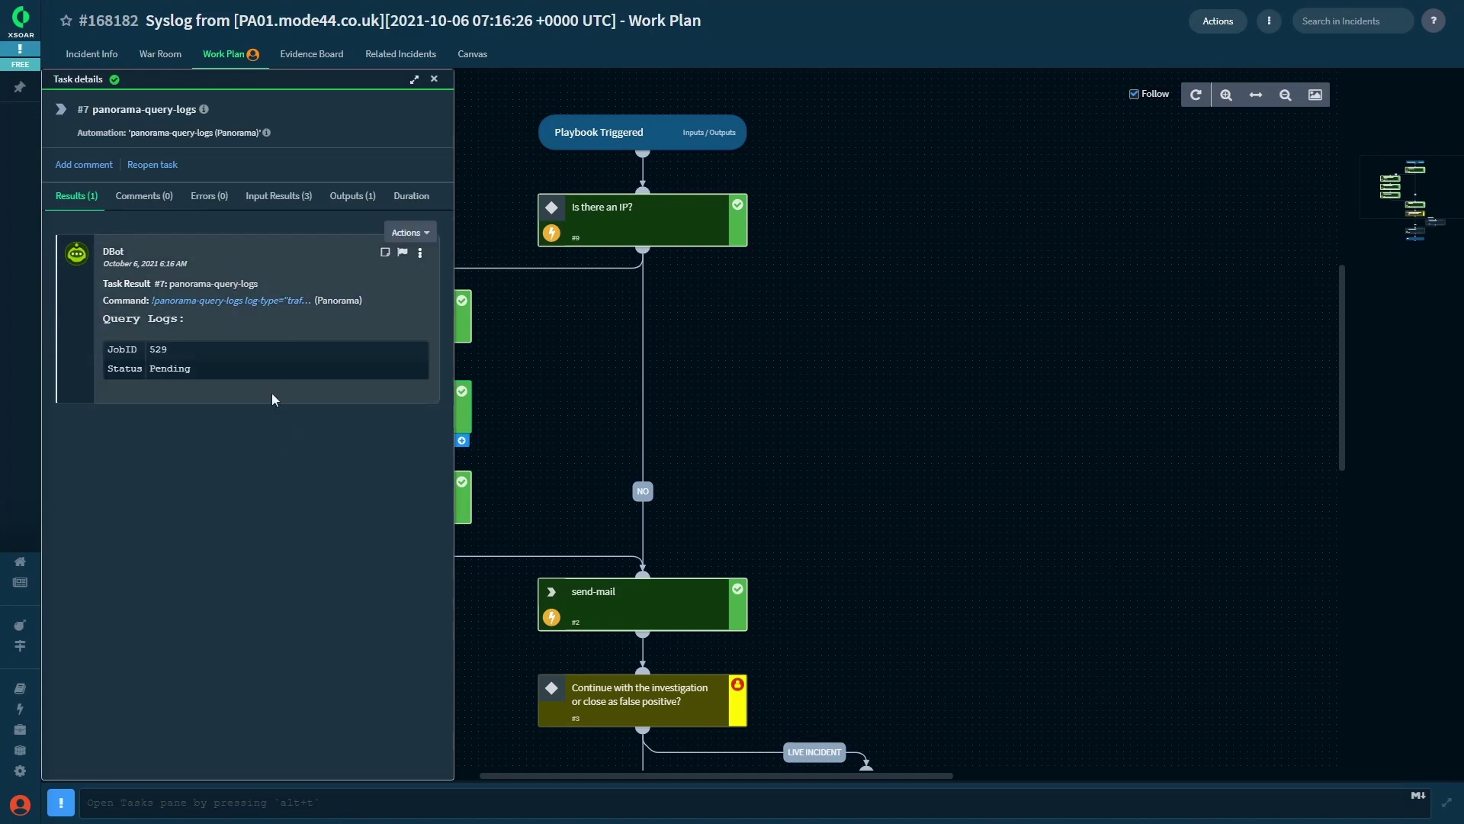
pyautogui.click(437, 82)
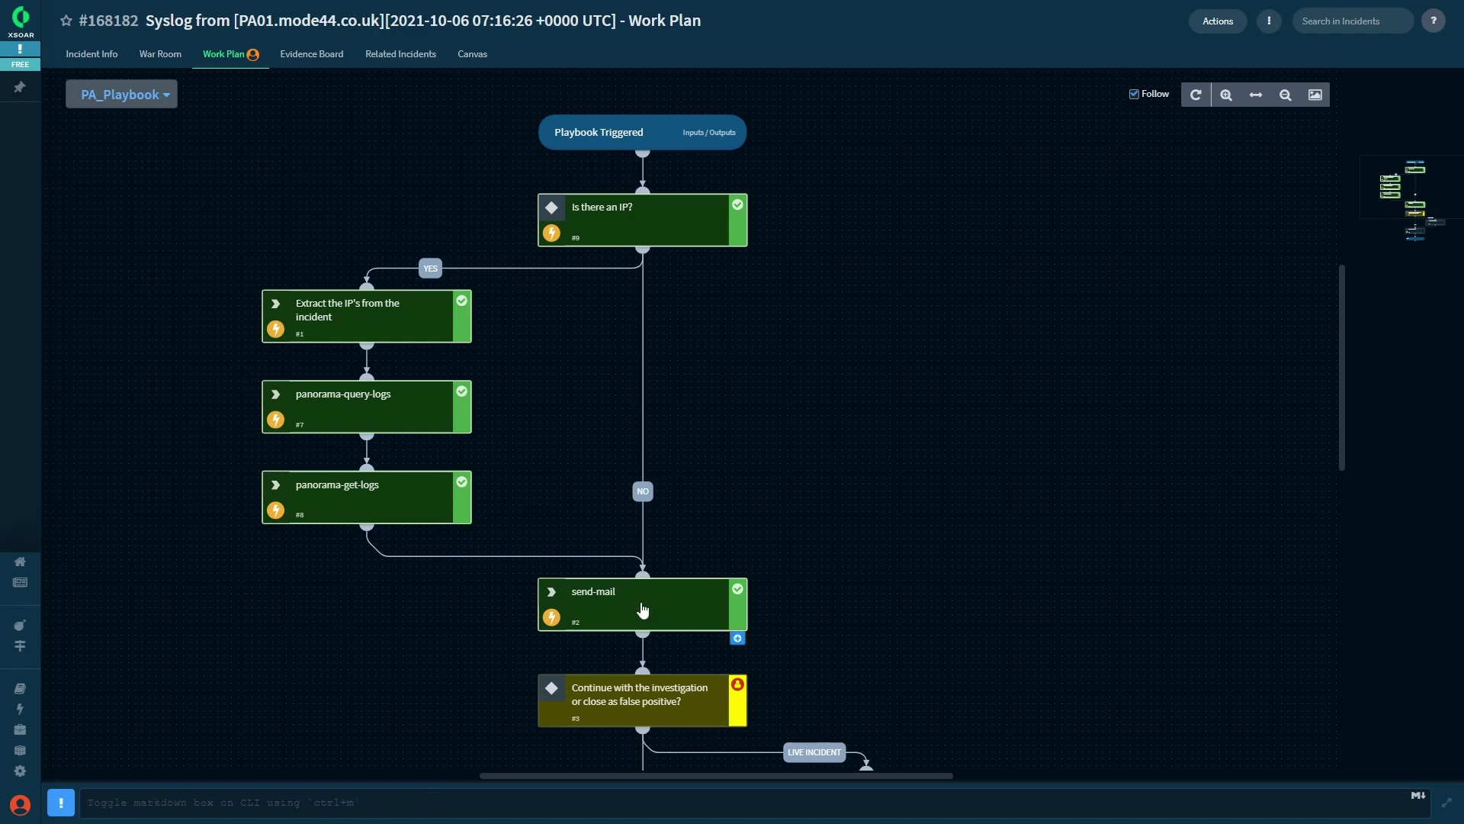
# Complete the false-positive decision task with the else branch and the note "False positive, accessing Palo Alto website with ssl inspection turned on"
pyautogui.scroll(-3, 843, 588)
pyautogui.click(652, 490)
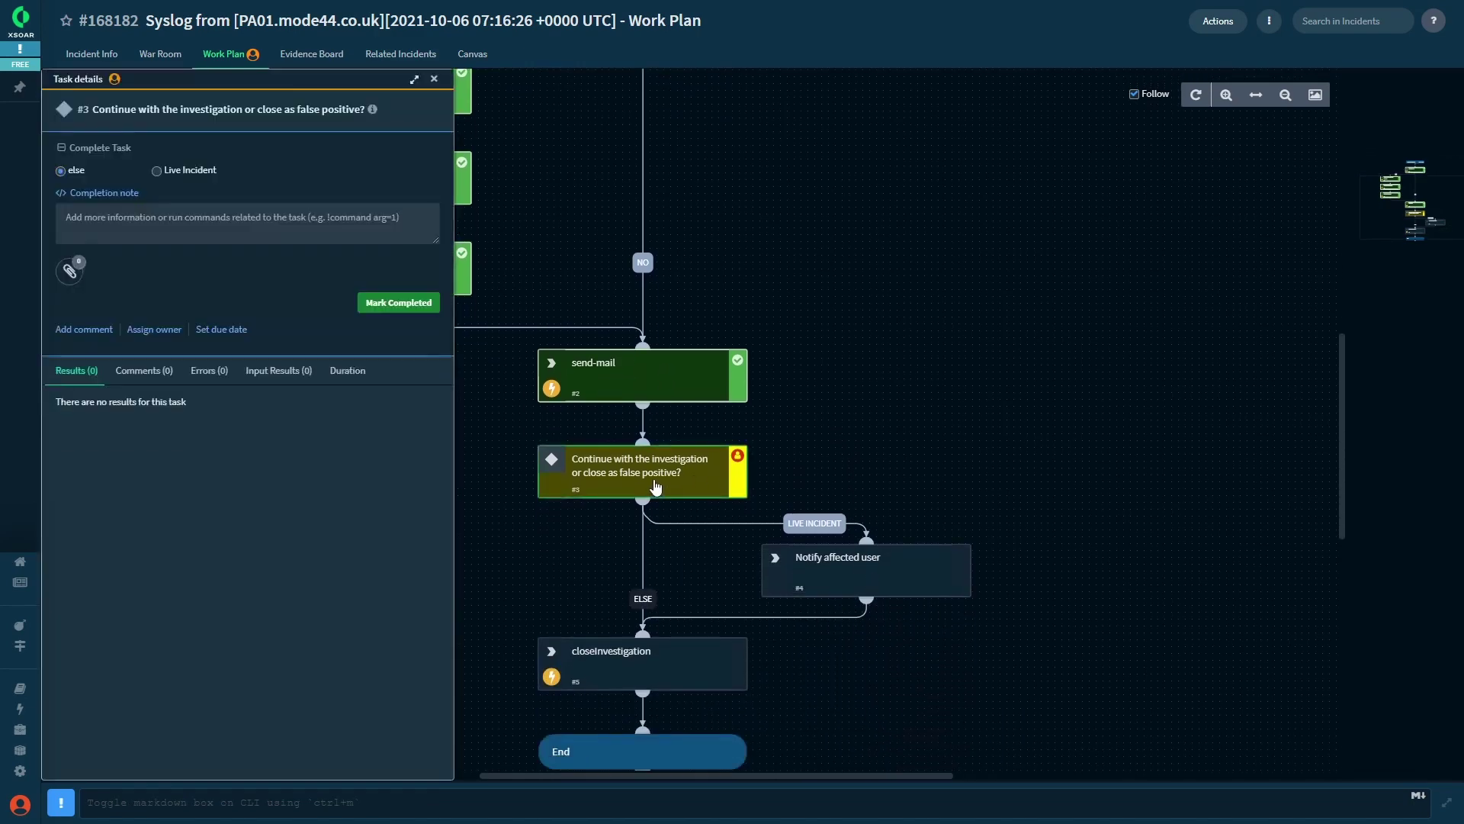
pyautogui.click(324, 216)
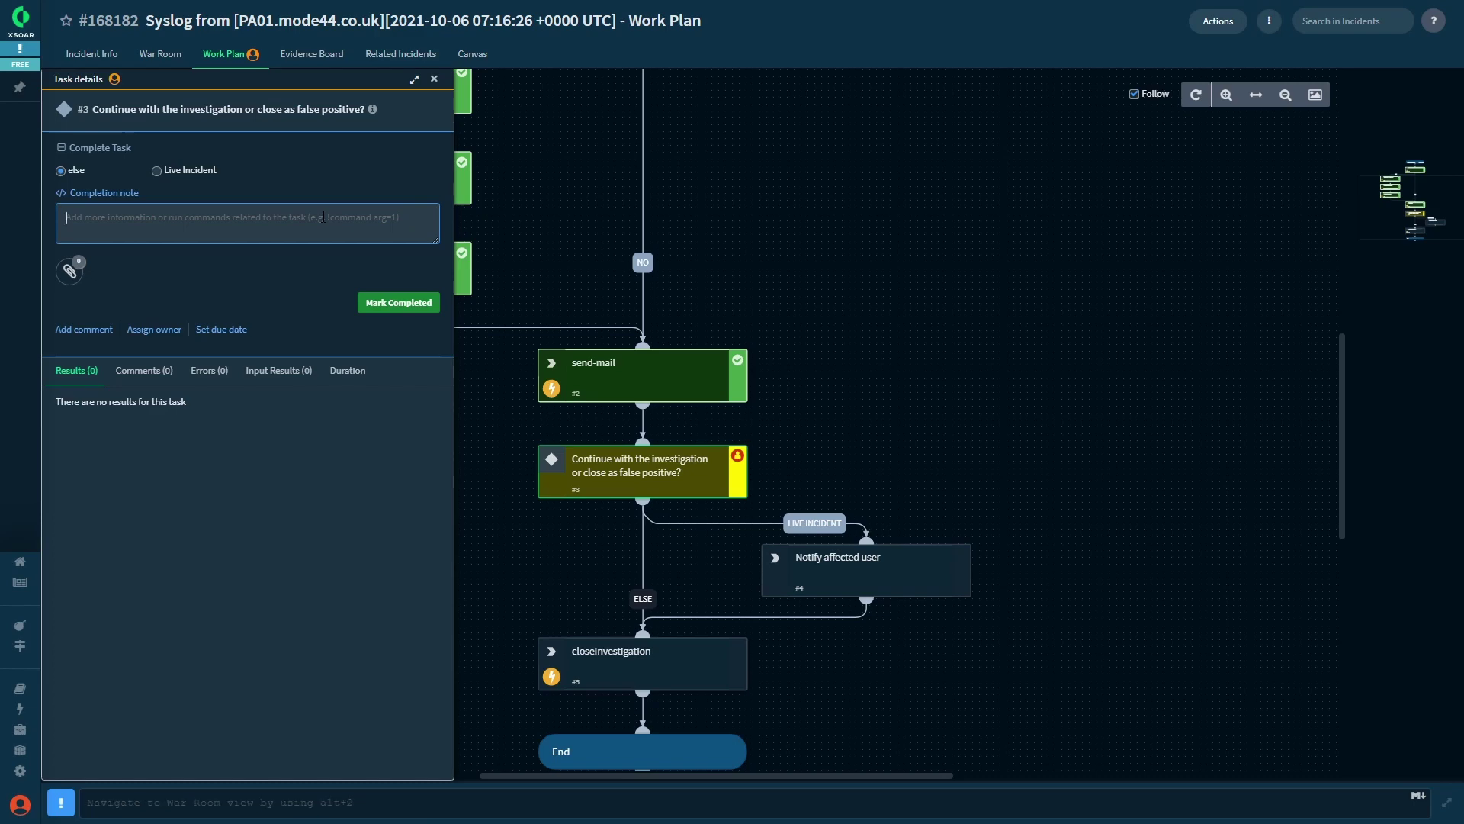
pyautogui.write('False')
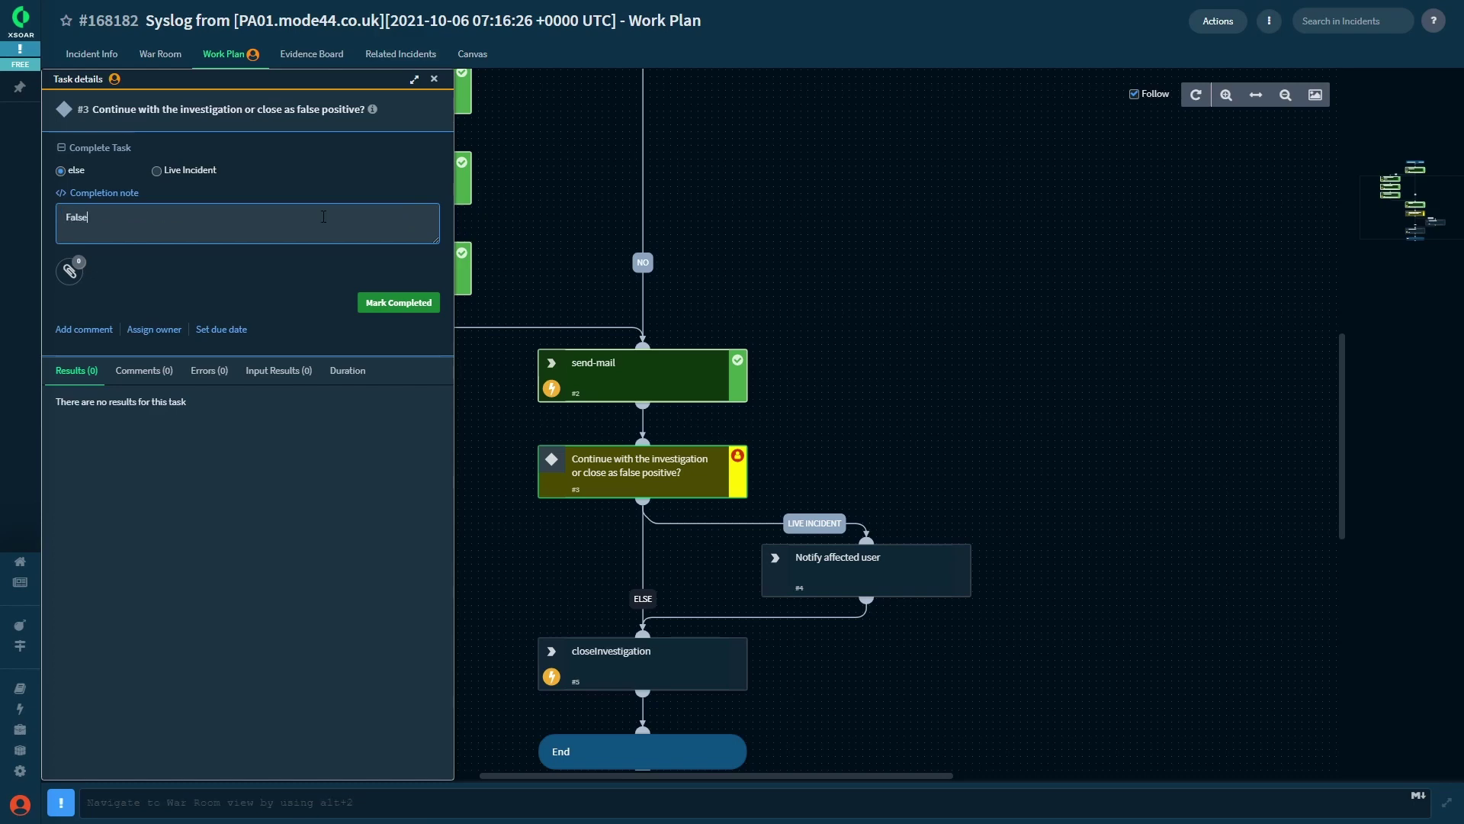
pyautogui.write(' positive, accessing Palo Alto website ')
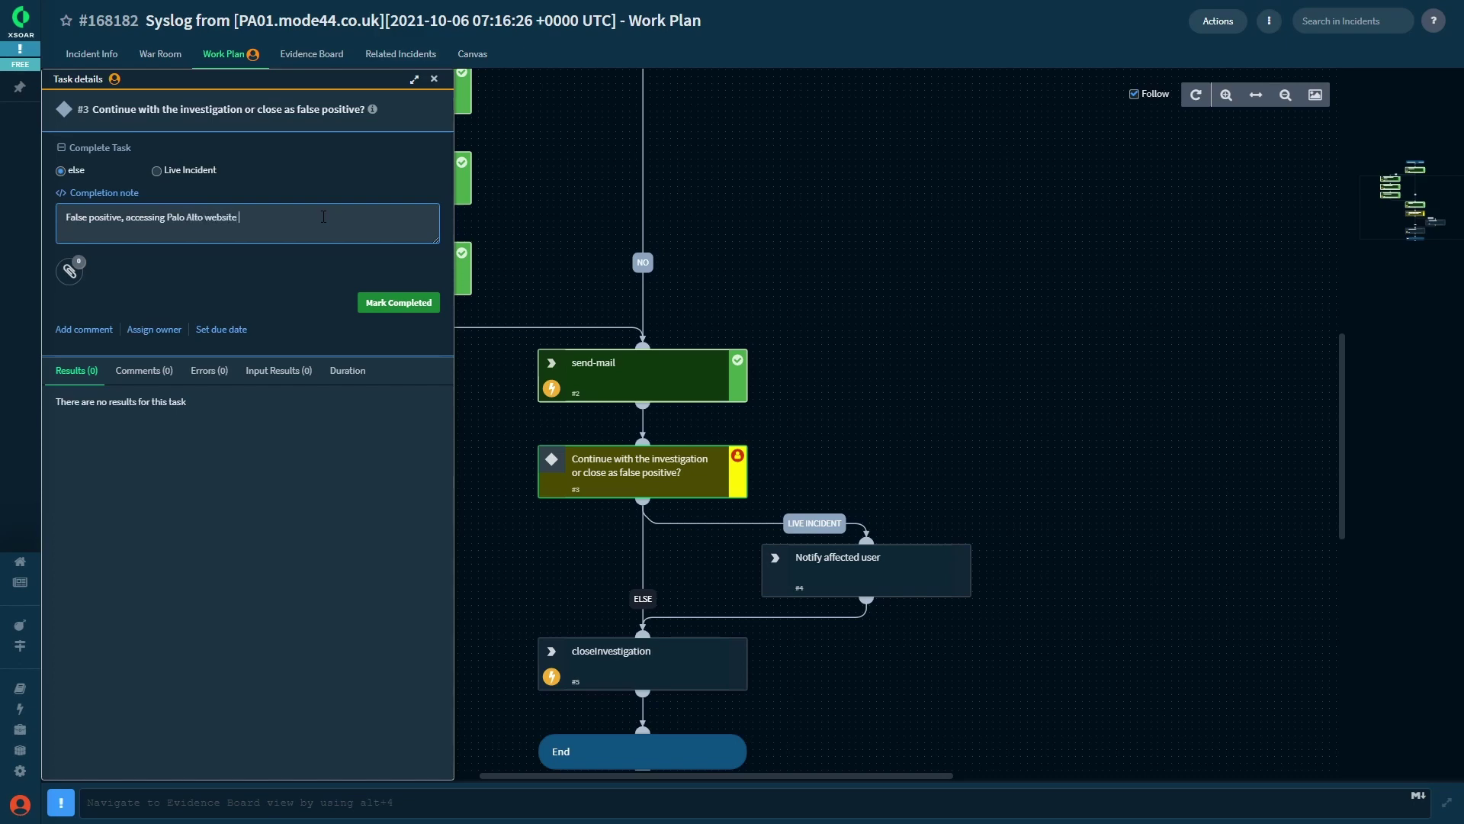
pyautogui.write('with ssl inspection turned on')
pyautogui.click(404, 304)
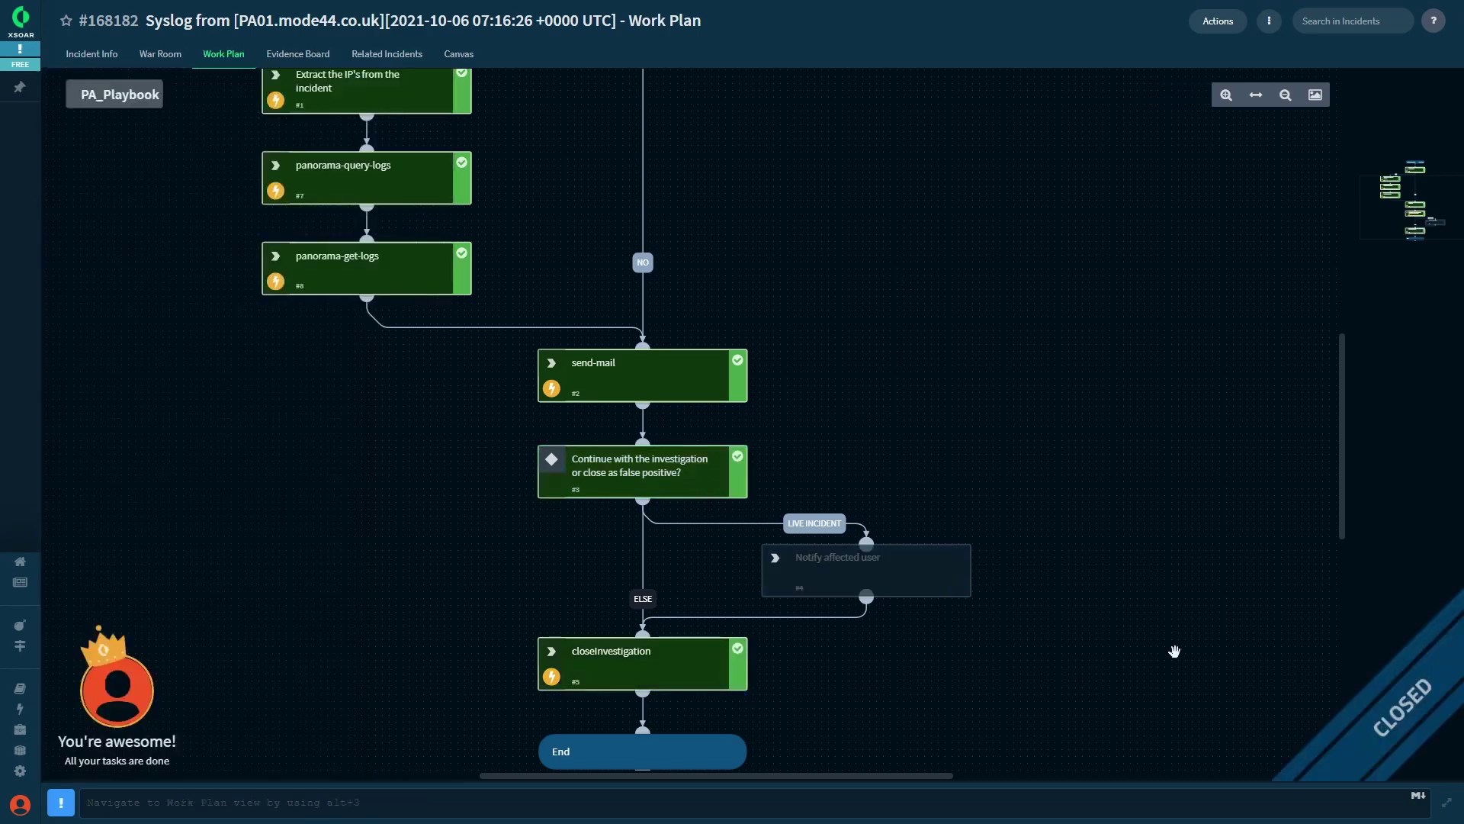
# Check the incident's Evidence Board and examine the similarities with closed incident #168162 in its related incidents
pyautogui.click(298, 55)
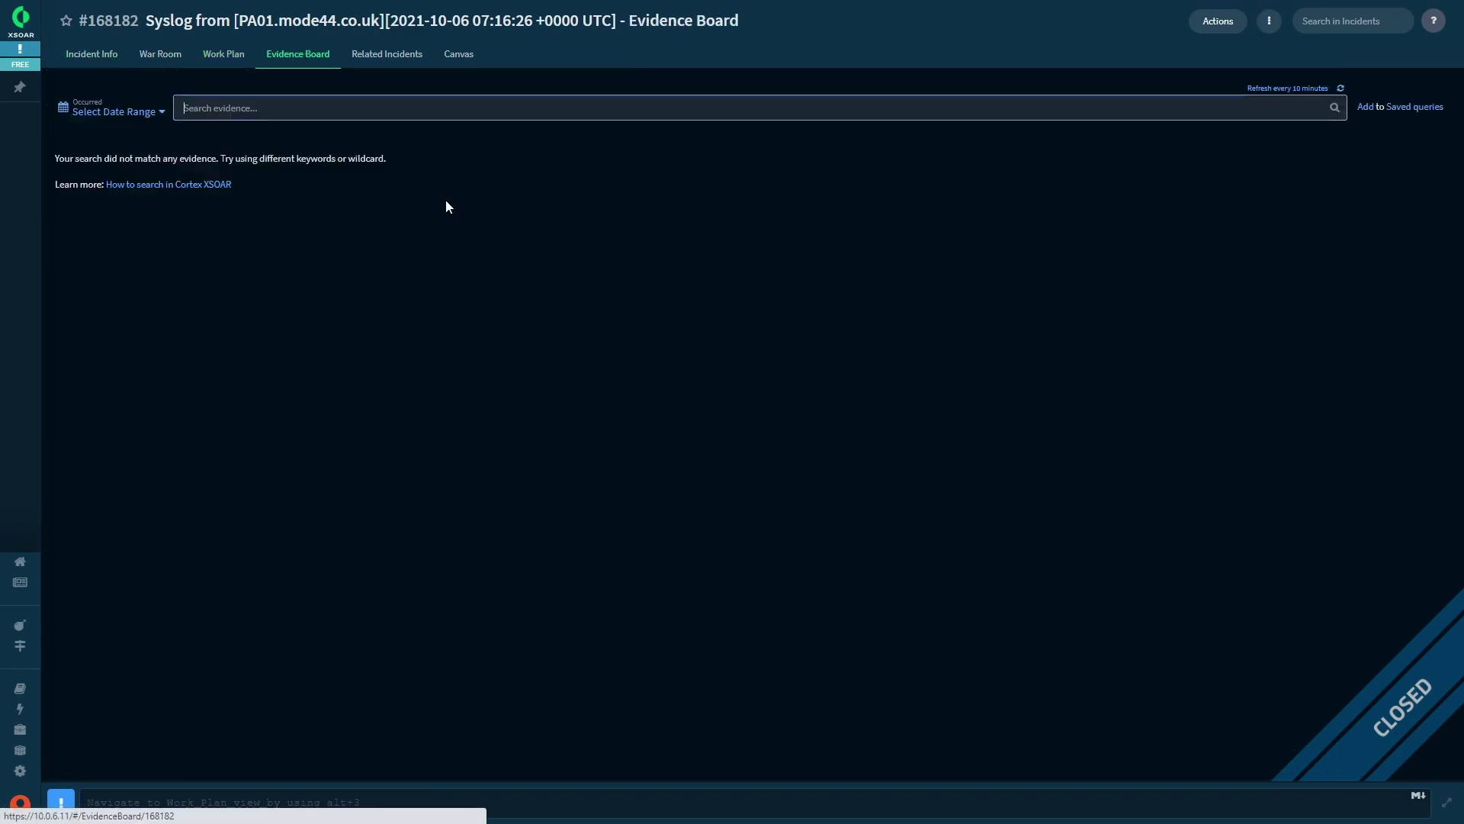
pyautogui.click(389, 55)
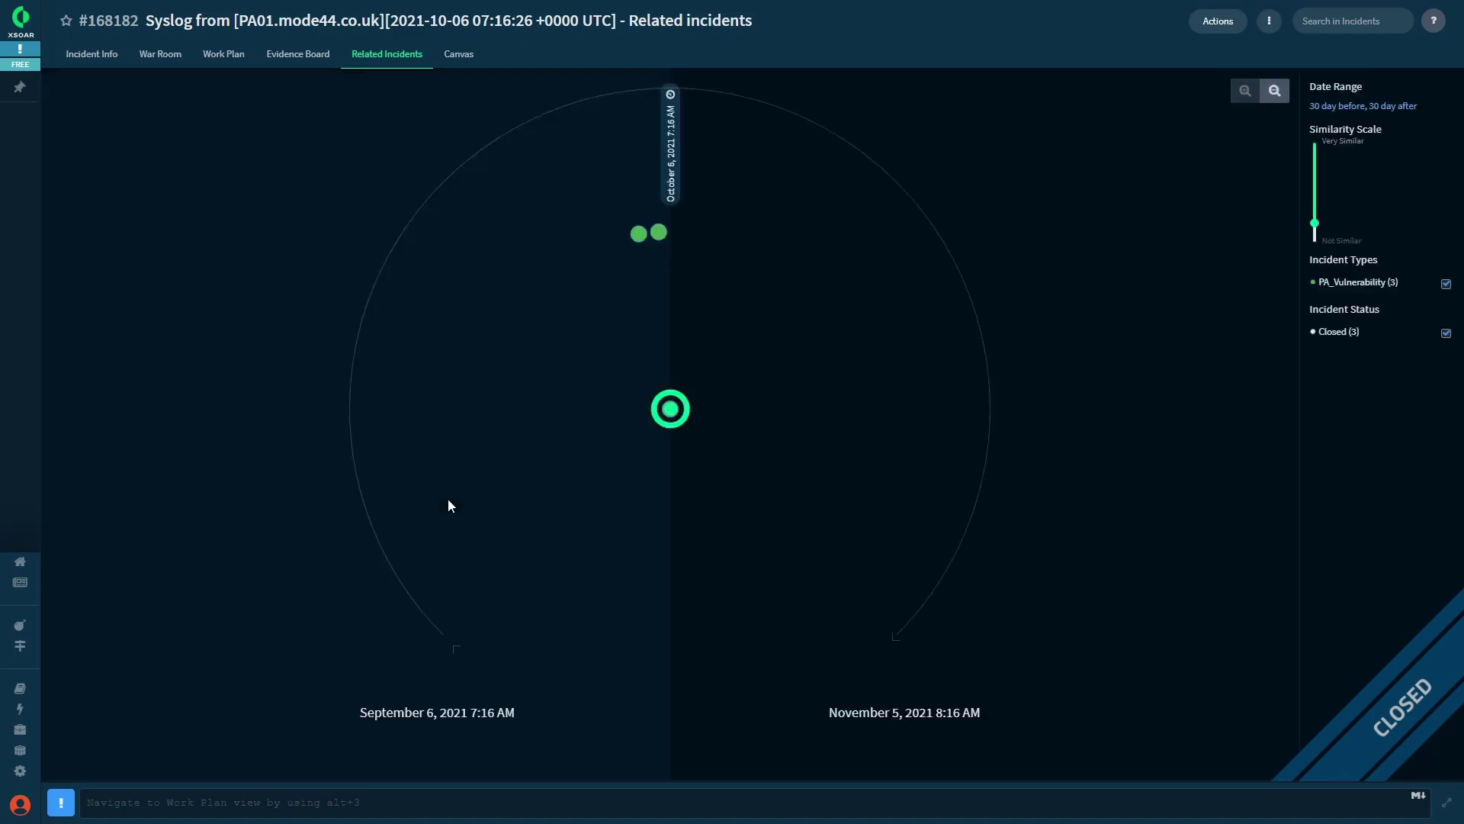
pyautogui.click(641, 236)
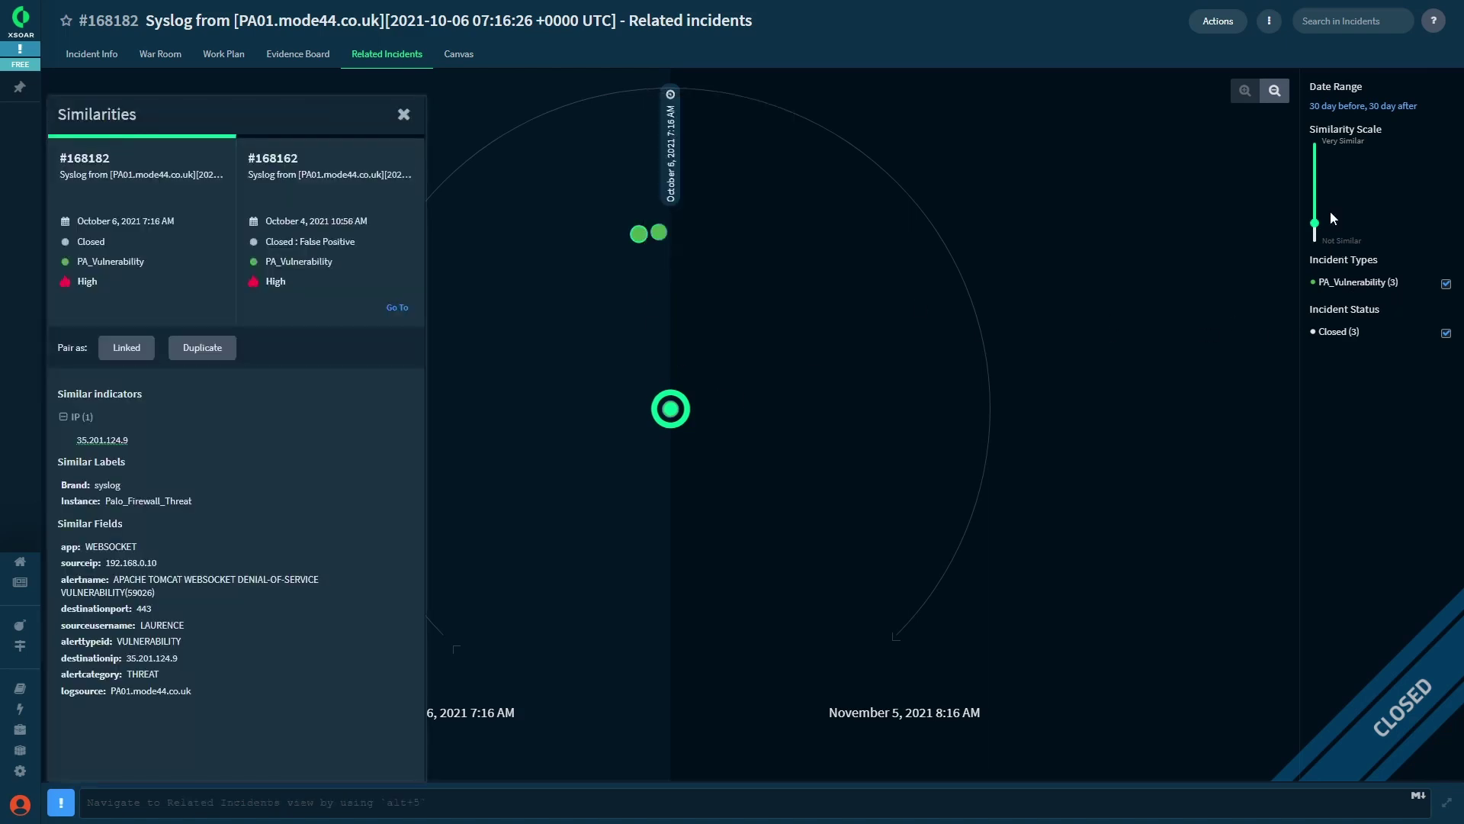
# Lower the similarity threshold to examine less similar incidents such as #167956, close the comparison and raise the threshold back
pyautogui.moveTo(1315, 223); pyautogui.dragTo(1317, 236)
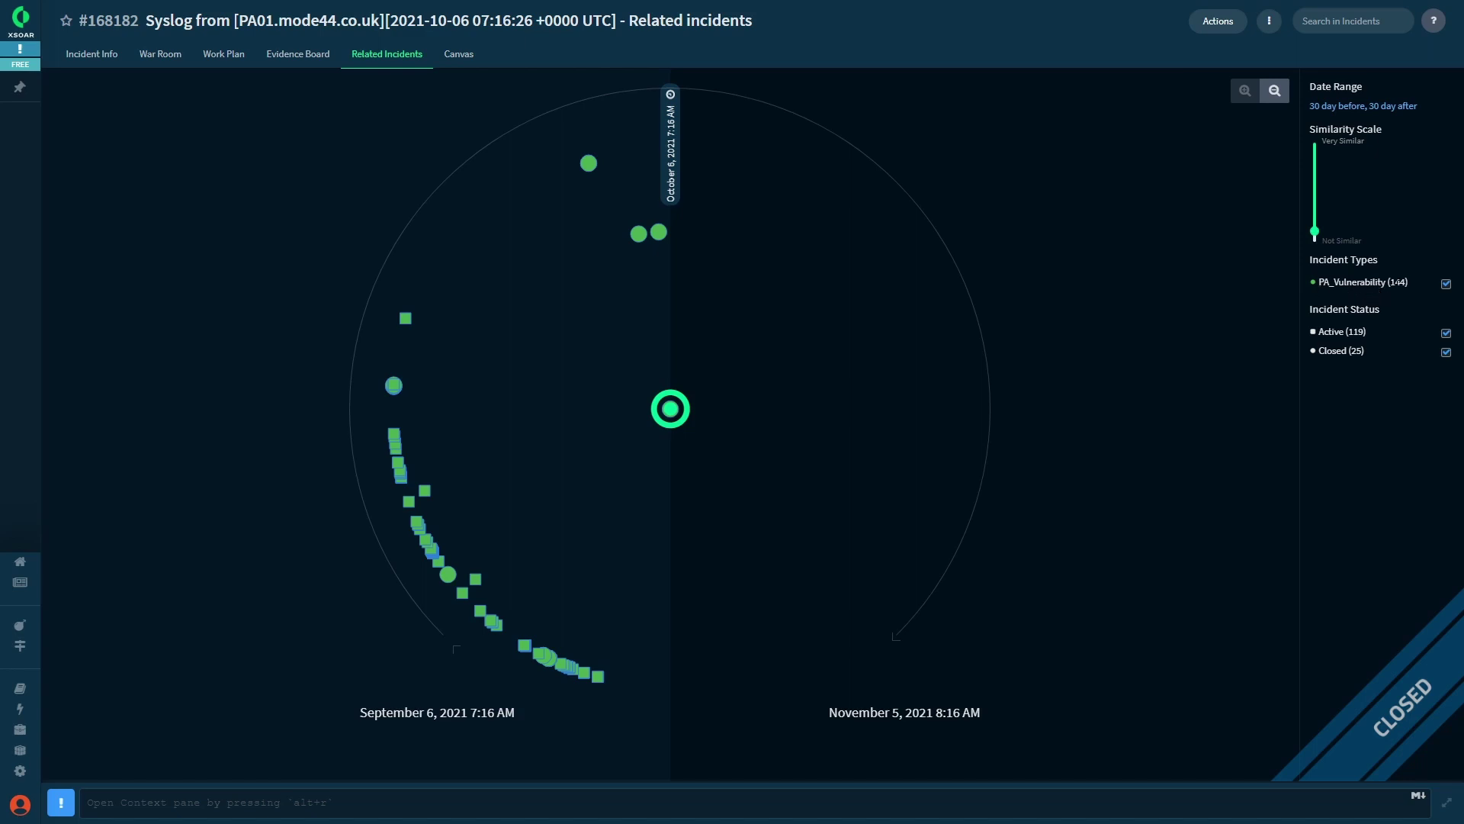
pyautogui.click(419, 524)
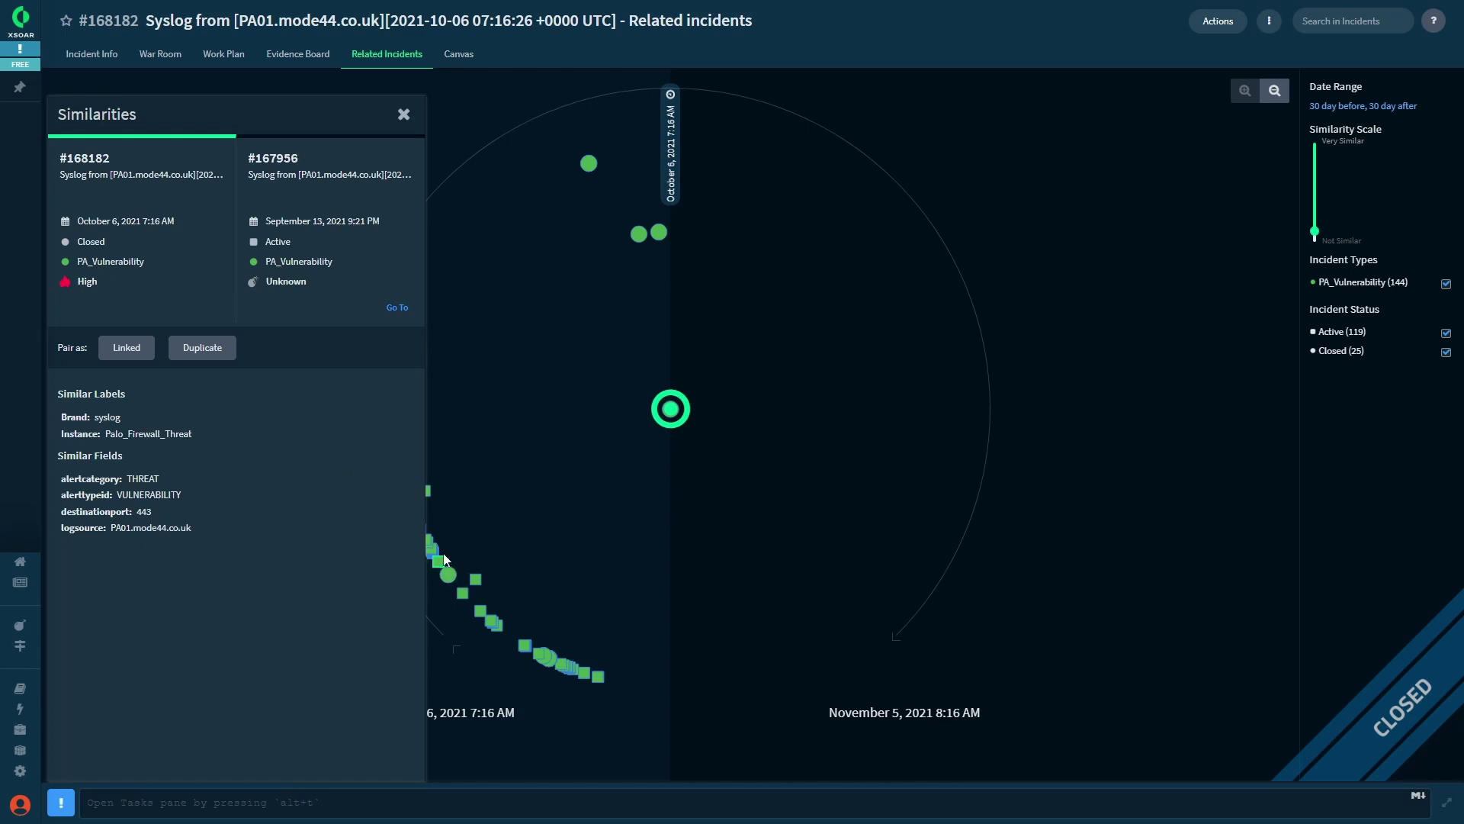
pyautogui.moveTo(439, 564)
pyautogui.moveTo(525, 648)
pyautogui.moveTo(639, 237)
pyautogui.click(405, 117)
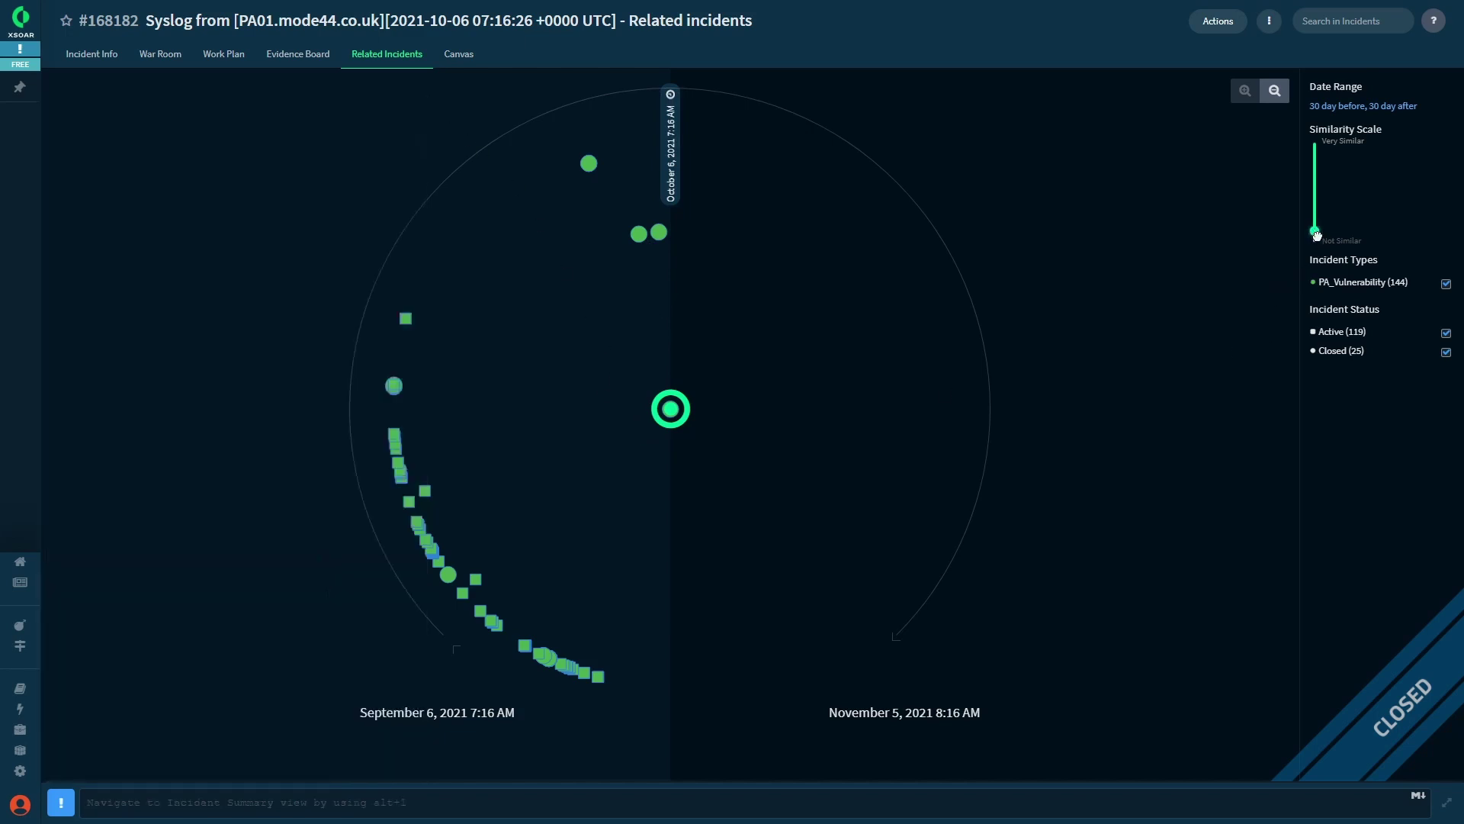
pyautogui.moveTo(1320, 231); pyautogui.dragTo(1322, 229)
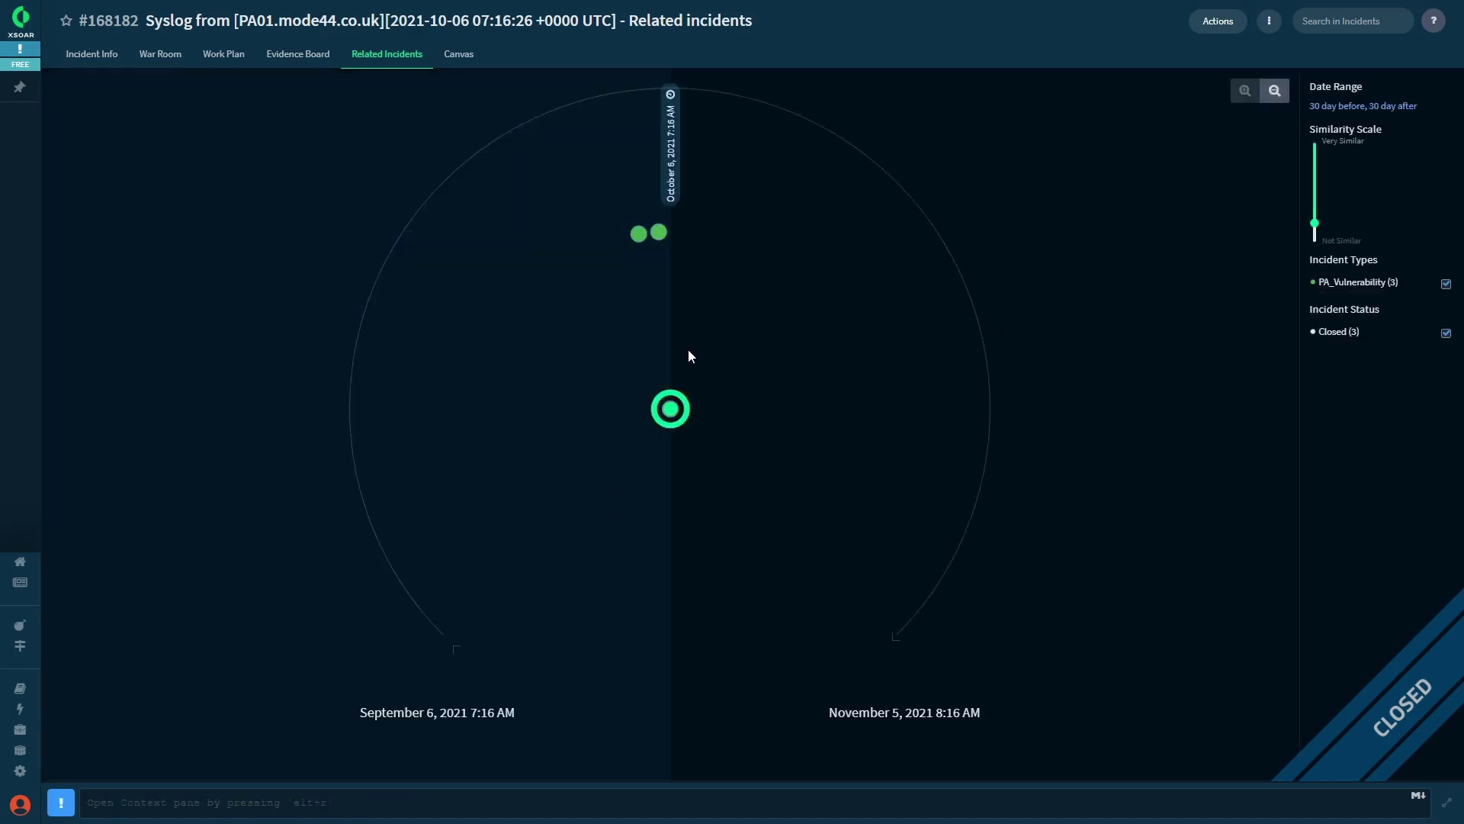
# Auto-populate the incident's exploration canvas with the most related incidents, linked incidents and common indicators
pyautogui.click(466, 62)
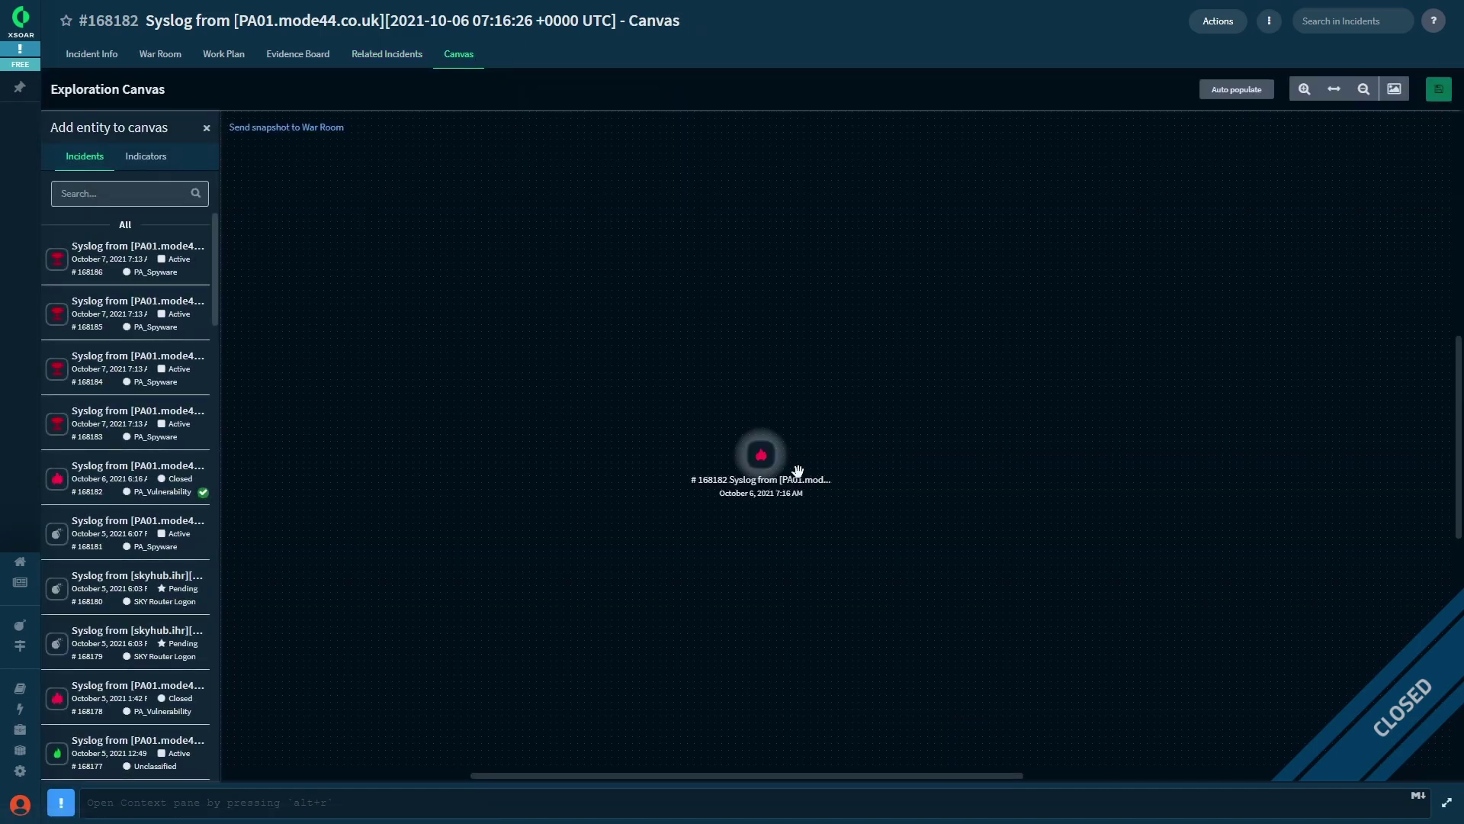
pyautogui.click(1222, 91)
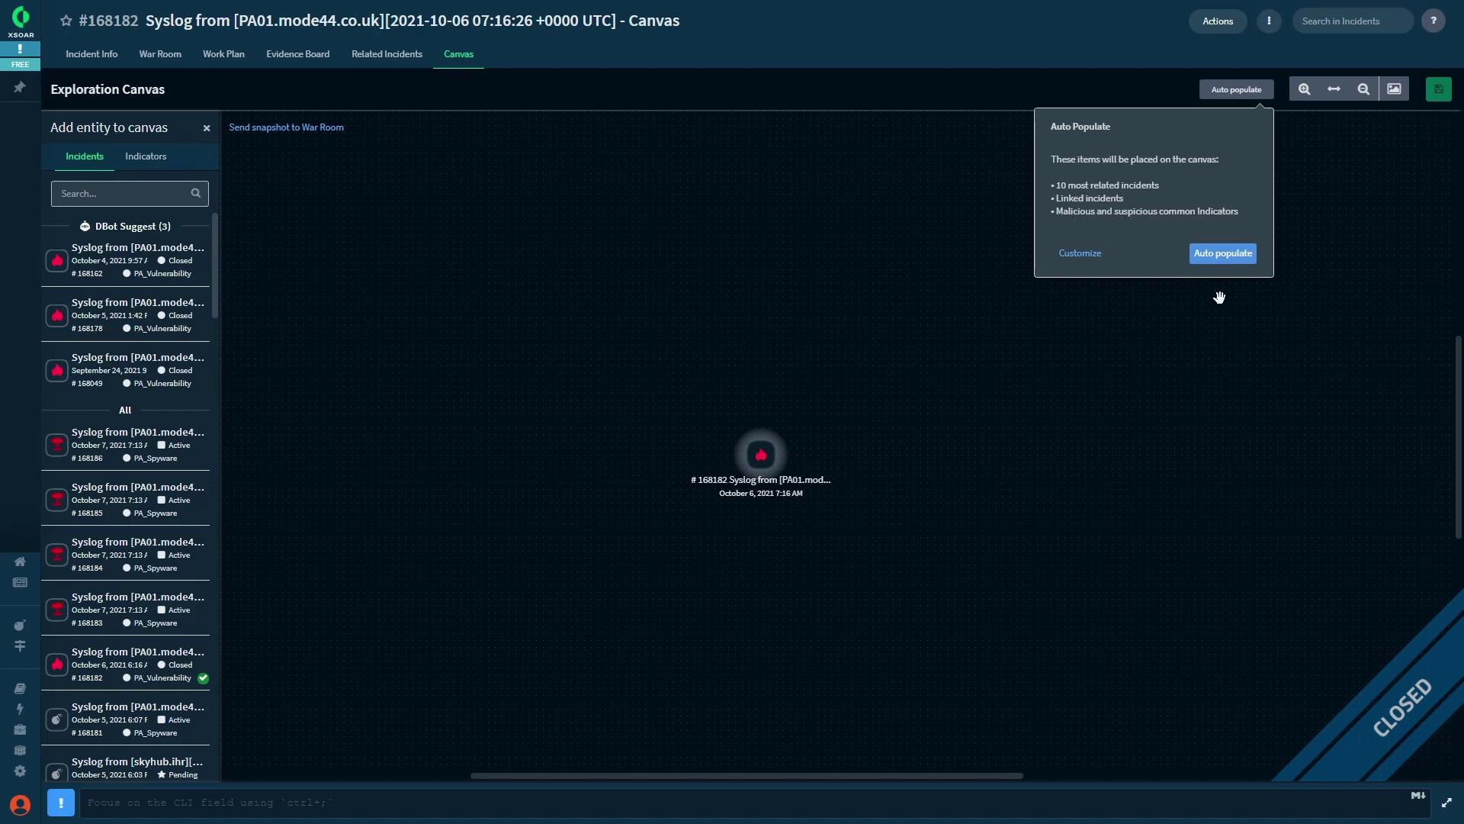
pyautogui.click(1224, 254)
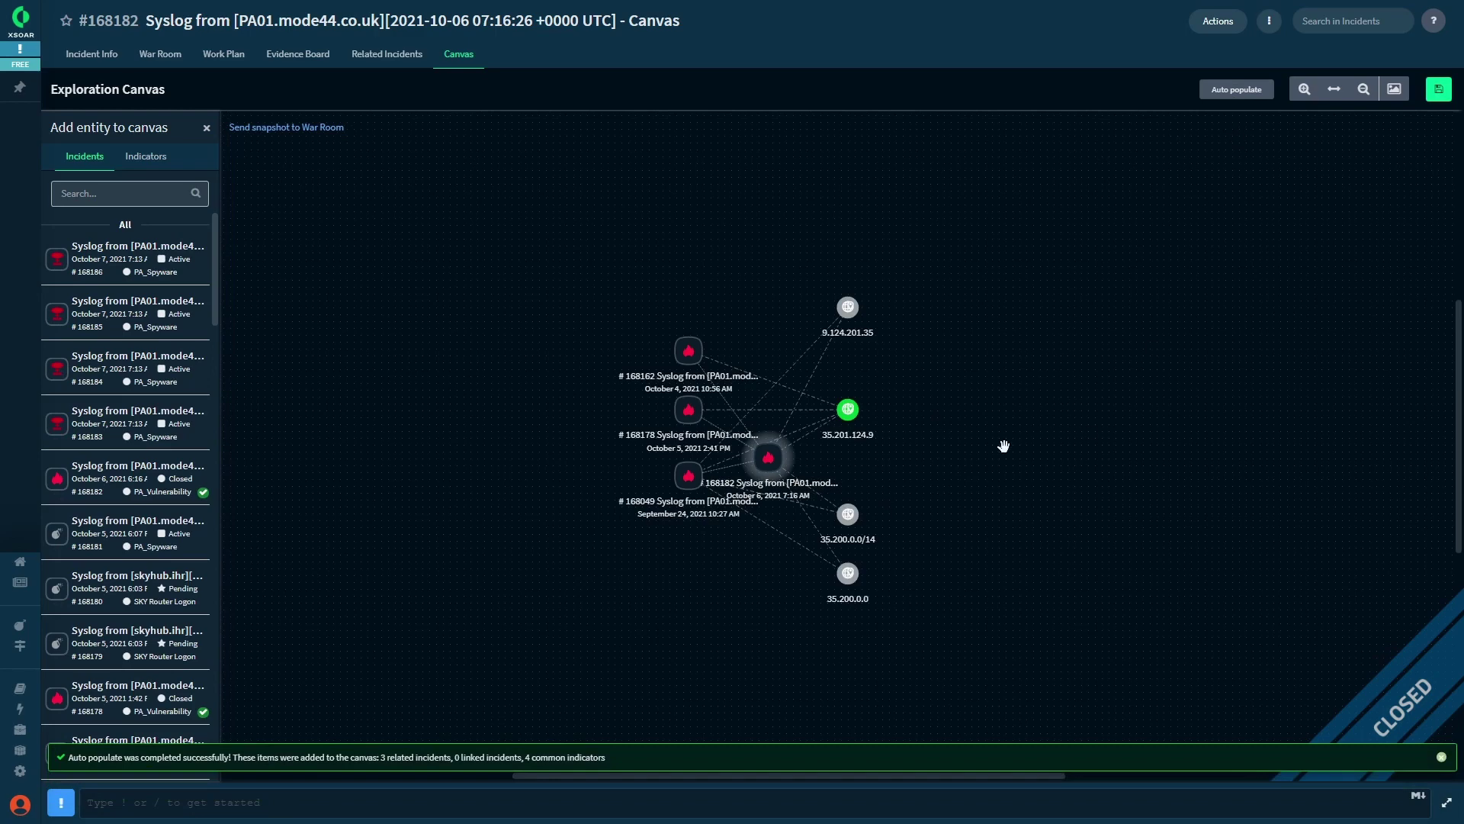
# Move indicators 35.200.0.0/14, 35.200.0.0 and 9.124.201.35 on the canvas farther away from the incident cluster
pyautogui.moveTo(837, 593)
pyautogui.moveTo(868, 502); pyautogui.dragTo(1028, 489)
pyautogui.moveTo(852, 591)
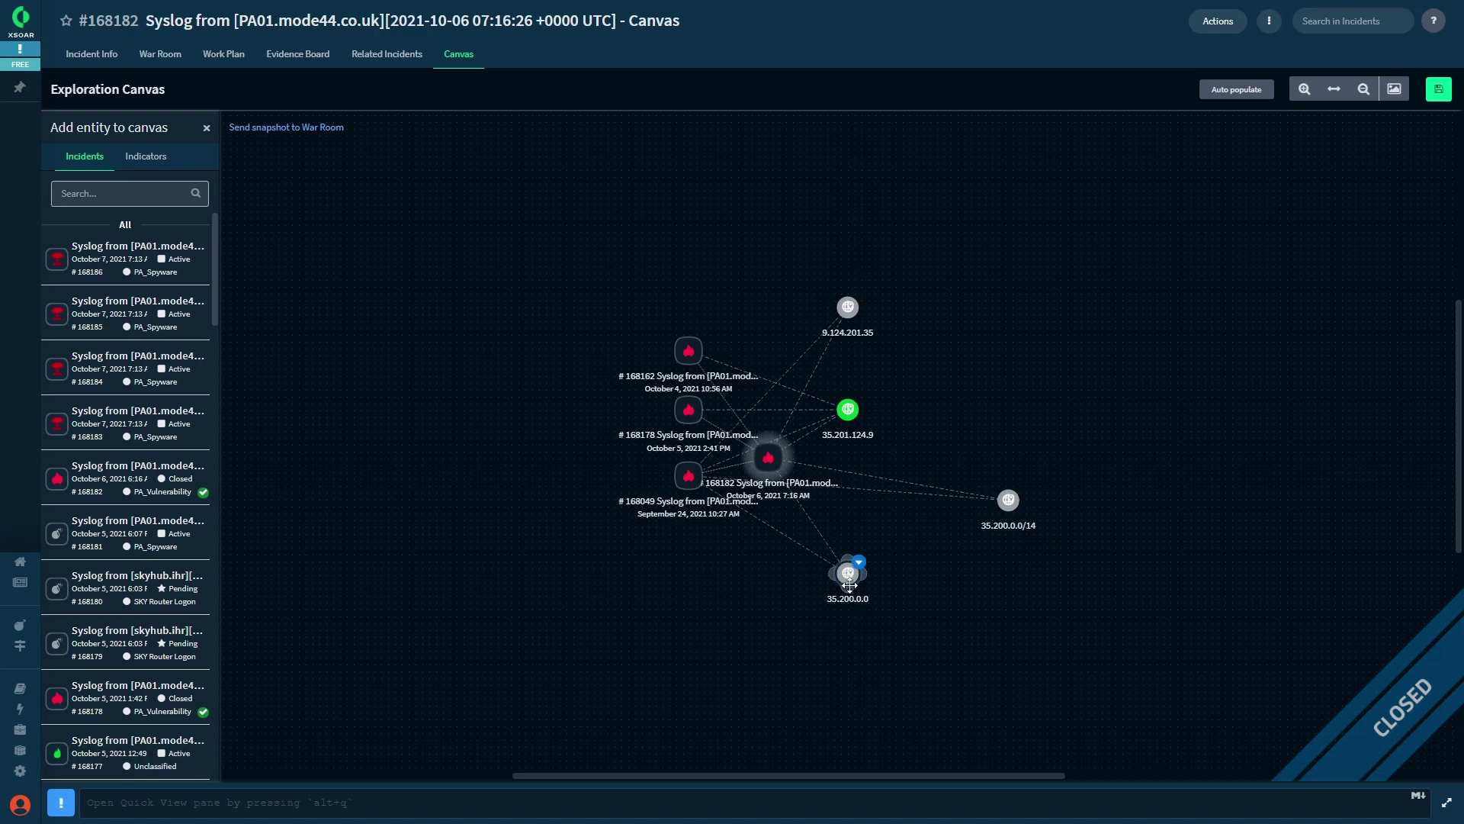
pyautogui.moveTo(852, 592); pyautogui.dragTo(1035, 621)
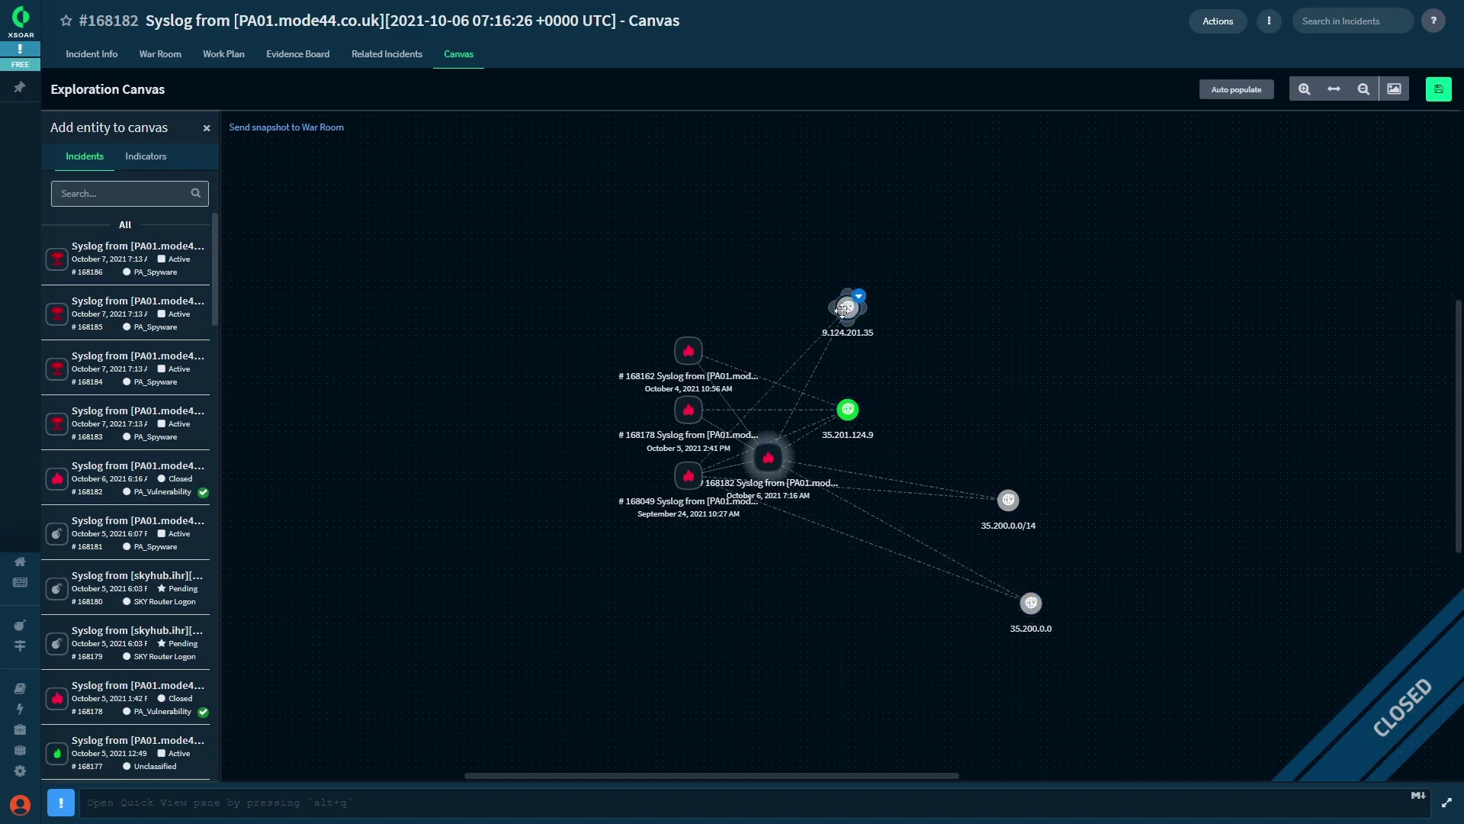
pyautogui.moveTo(847, 307); pyautogui.dragTo(897, 230)
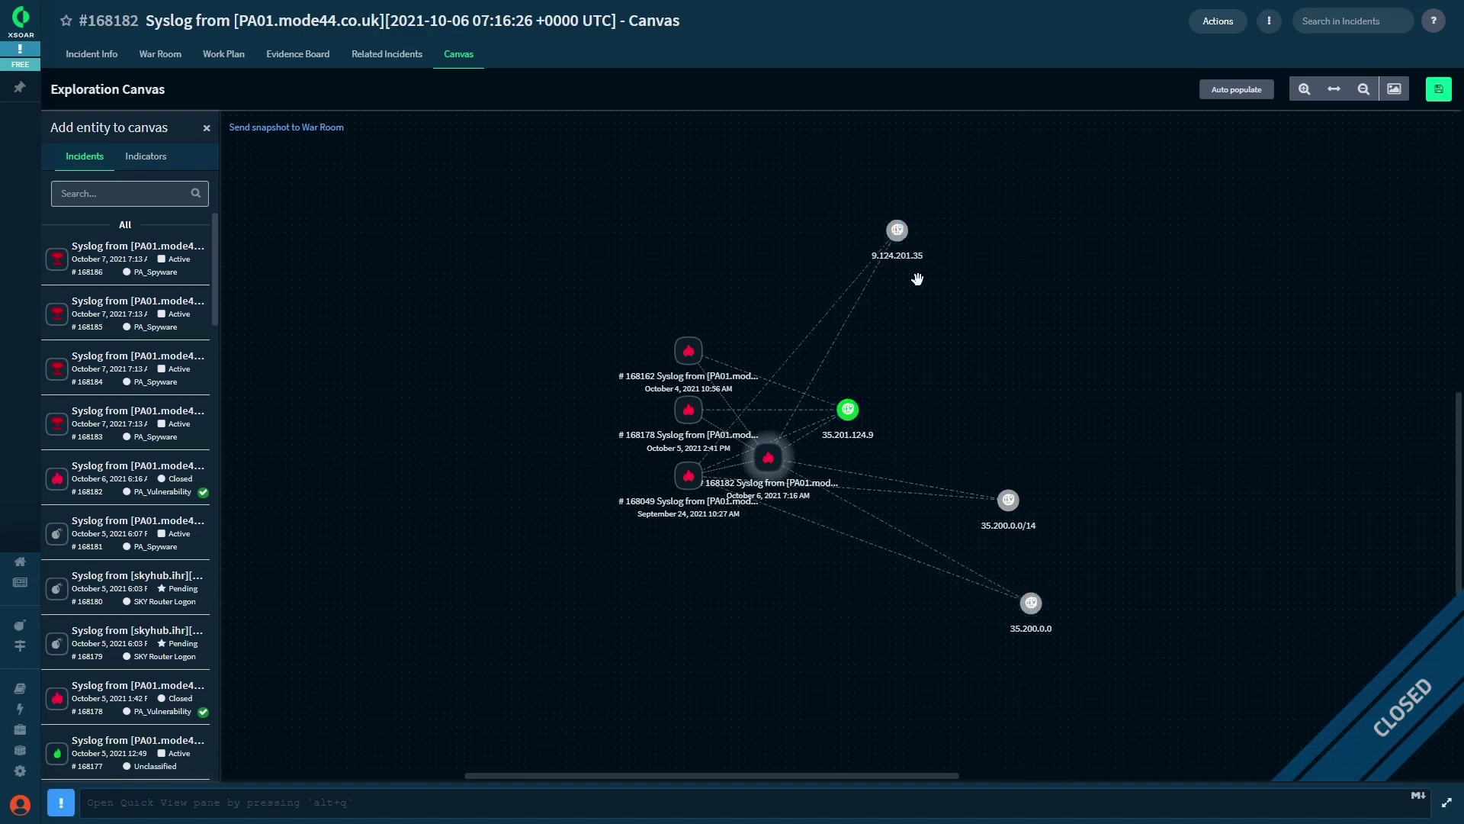
# Open the quick view of indicator 9.124.201.35 from the canvas, recalculate the indicator and close the quick view
pyautogui.click(908, 220)
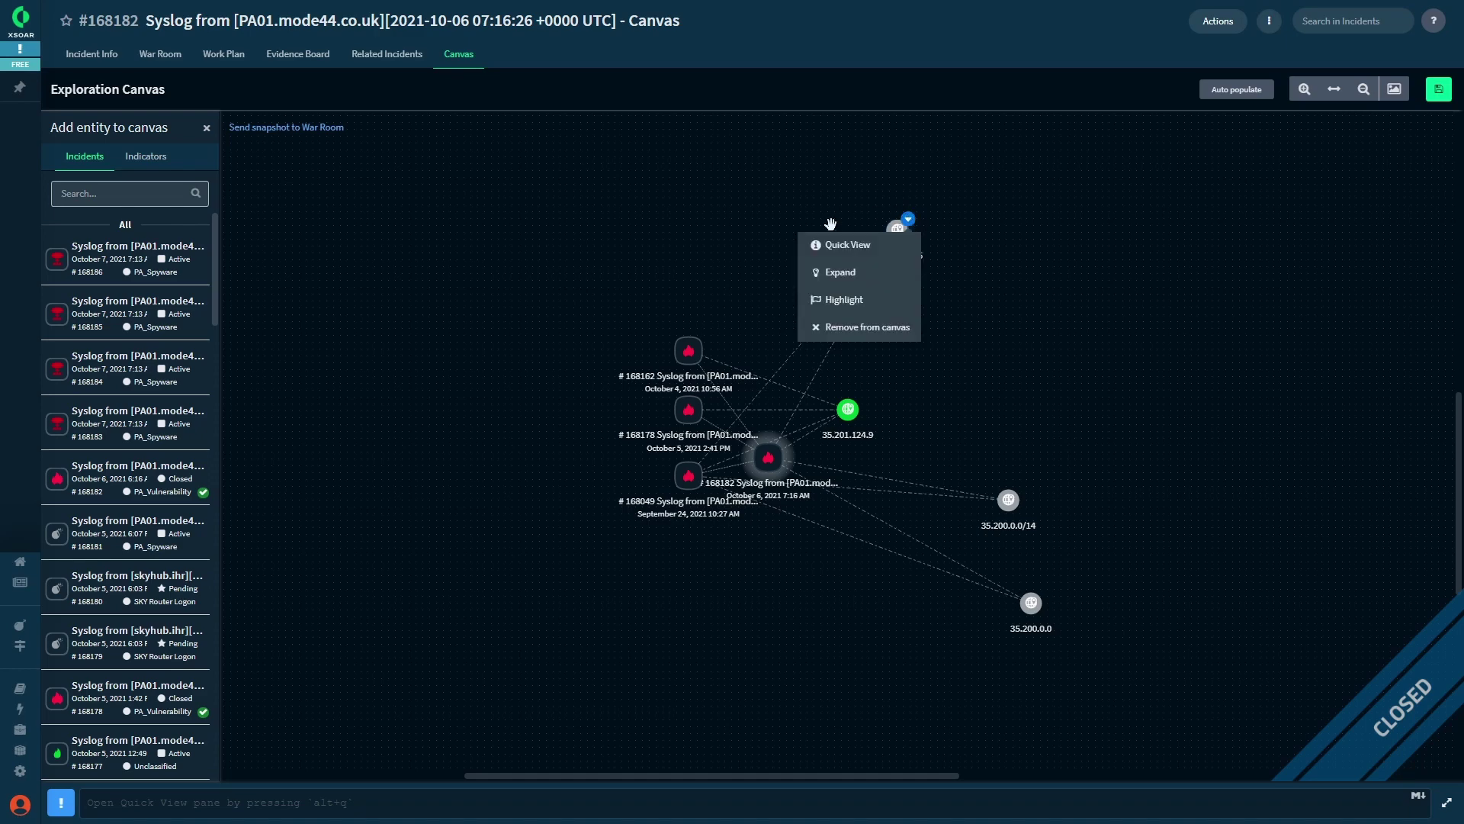
pyautogui.click(843, 251)
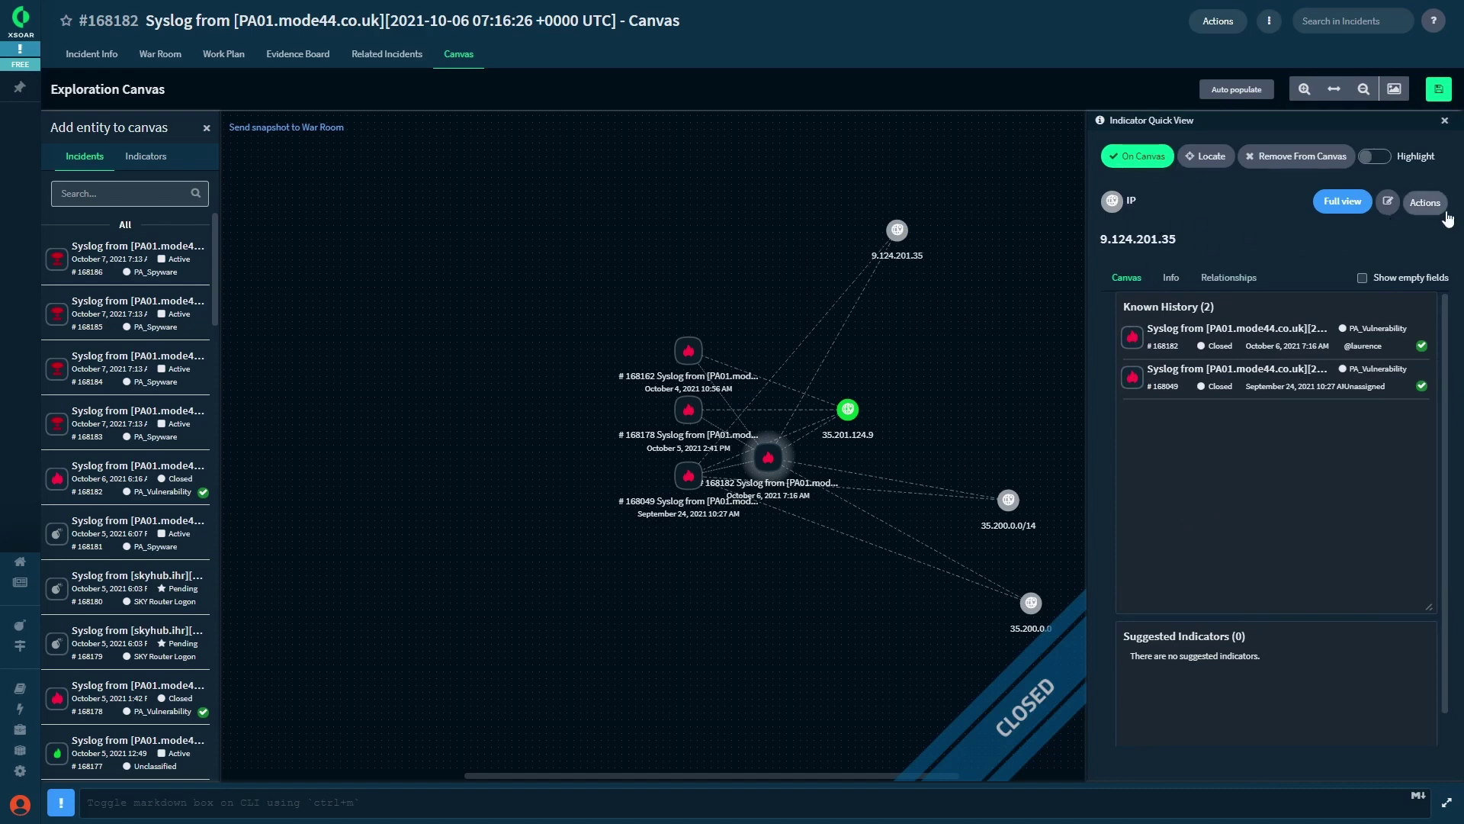
pyautogui.click(1424, 202)
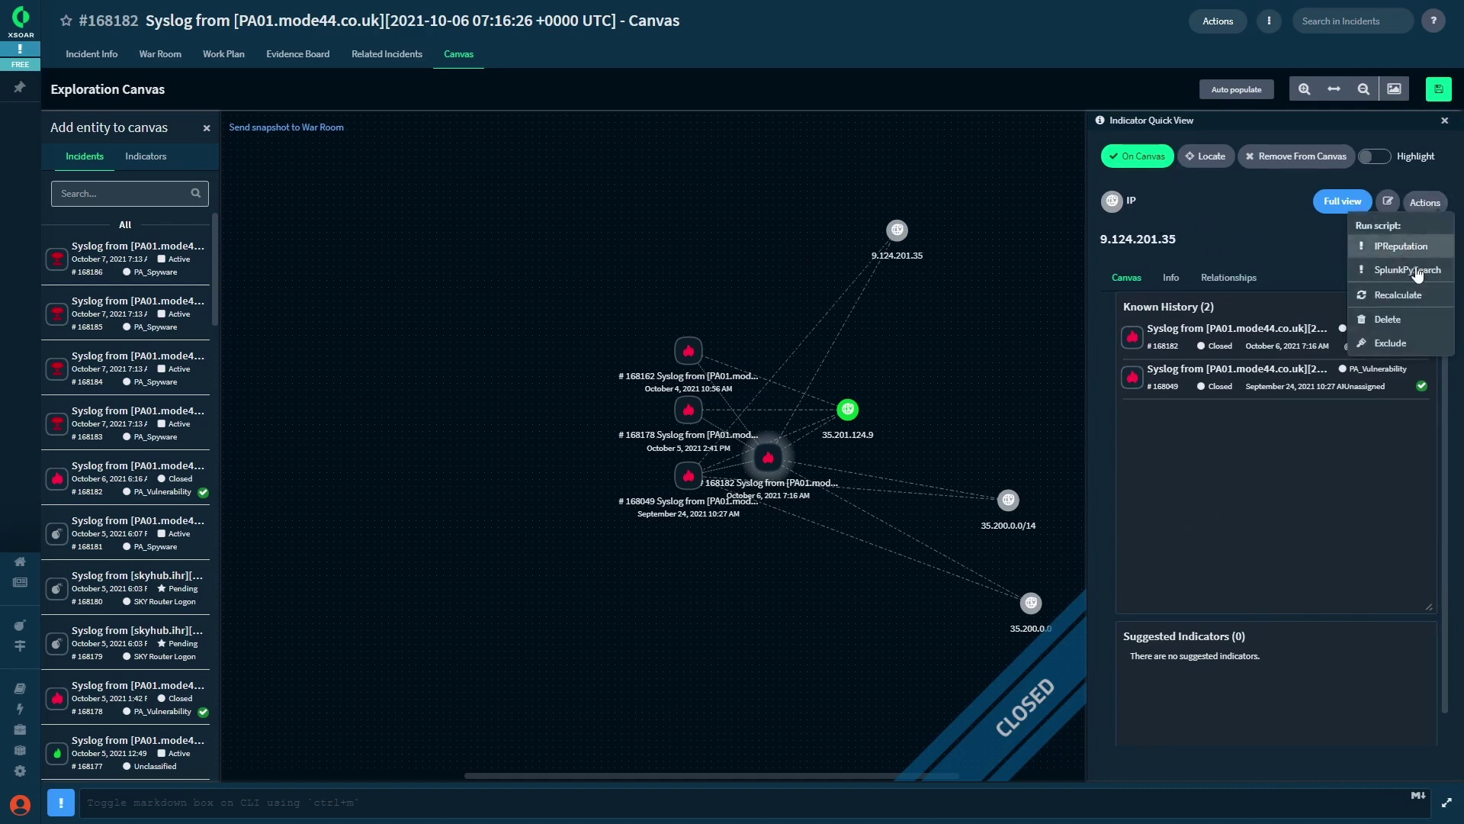
pyautogui.click(1408, 296)
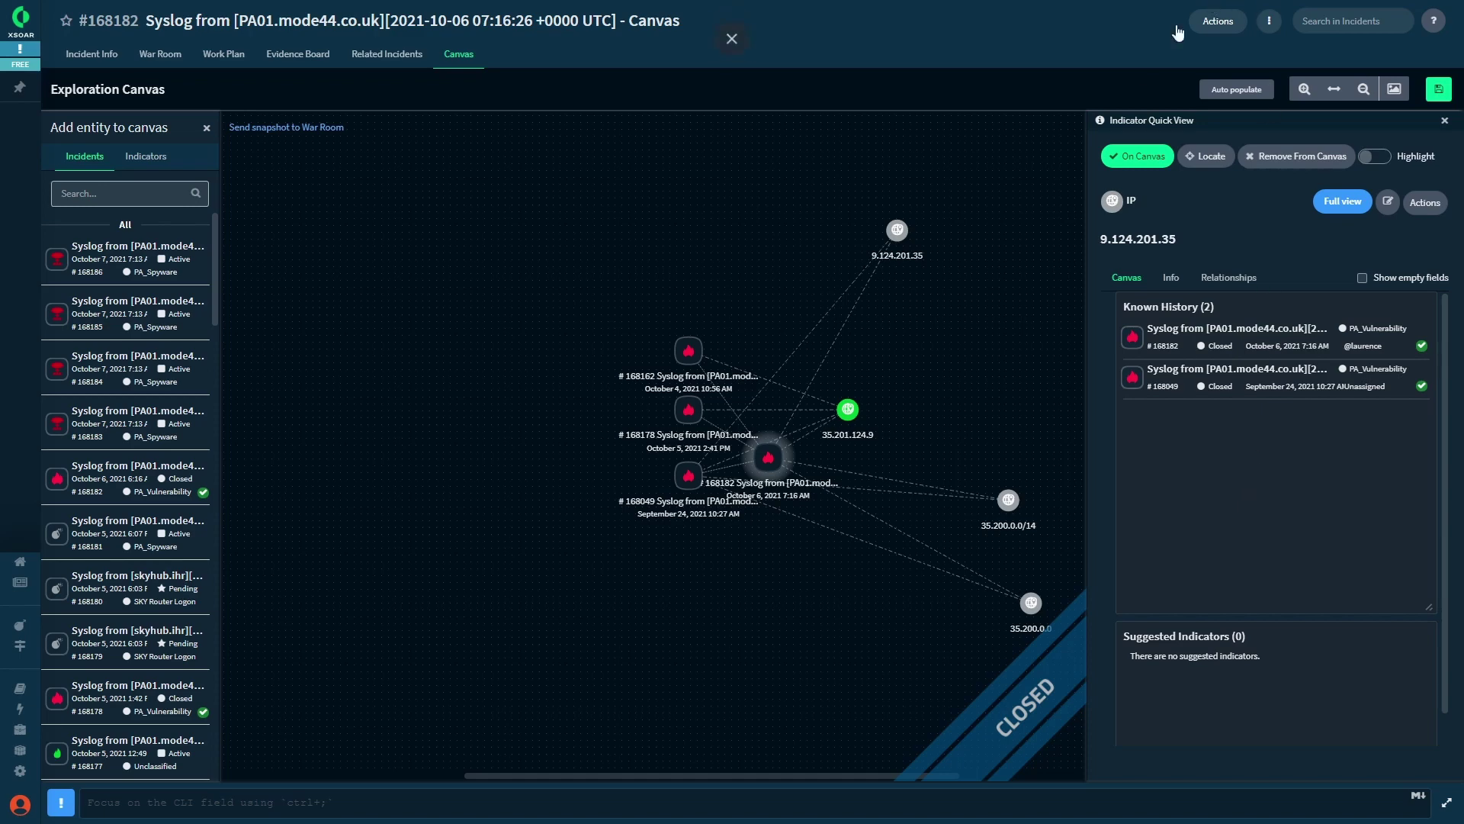
pyautogui.click(1444, 120)
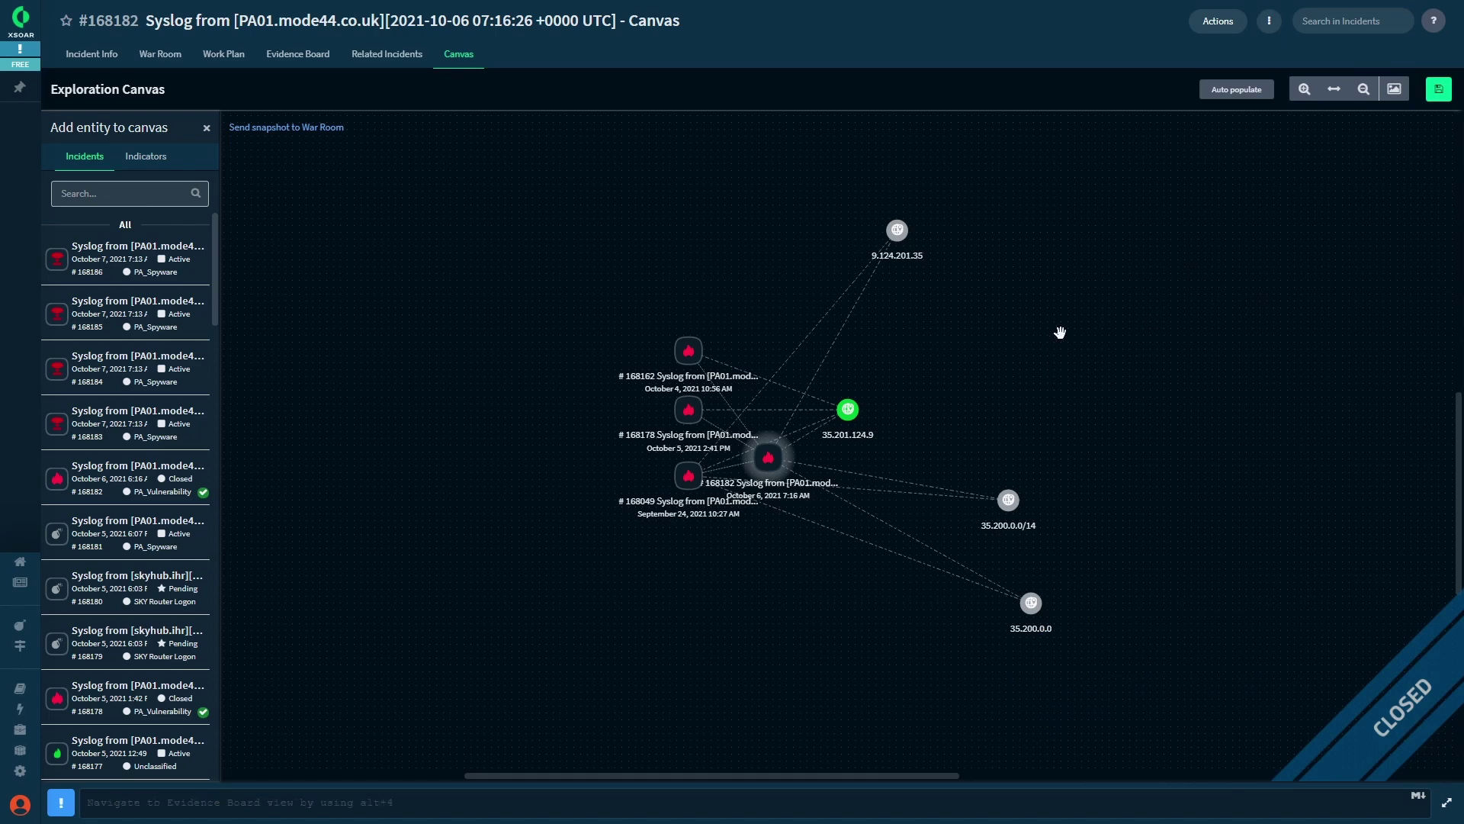
# Spread related incidents #168162, #168178 and #168049 apart on the canvas, away from incident #168182
pyautogui.moveTo(689, 346); pyautogui.dragTo(619, 246)
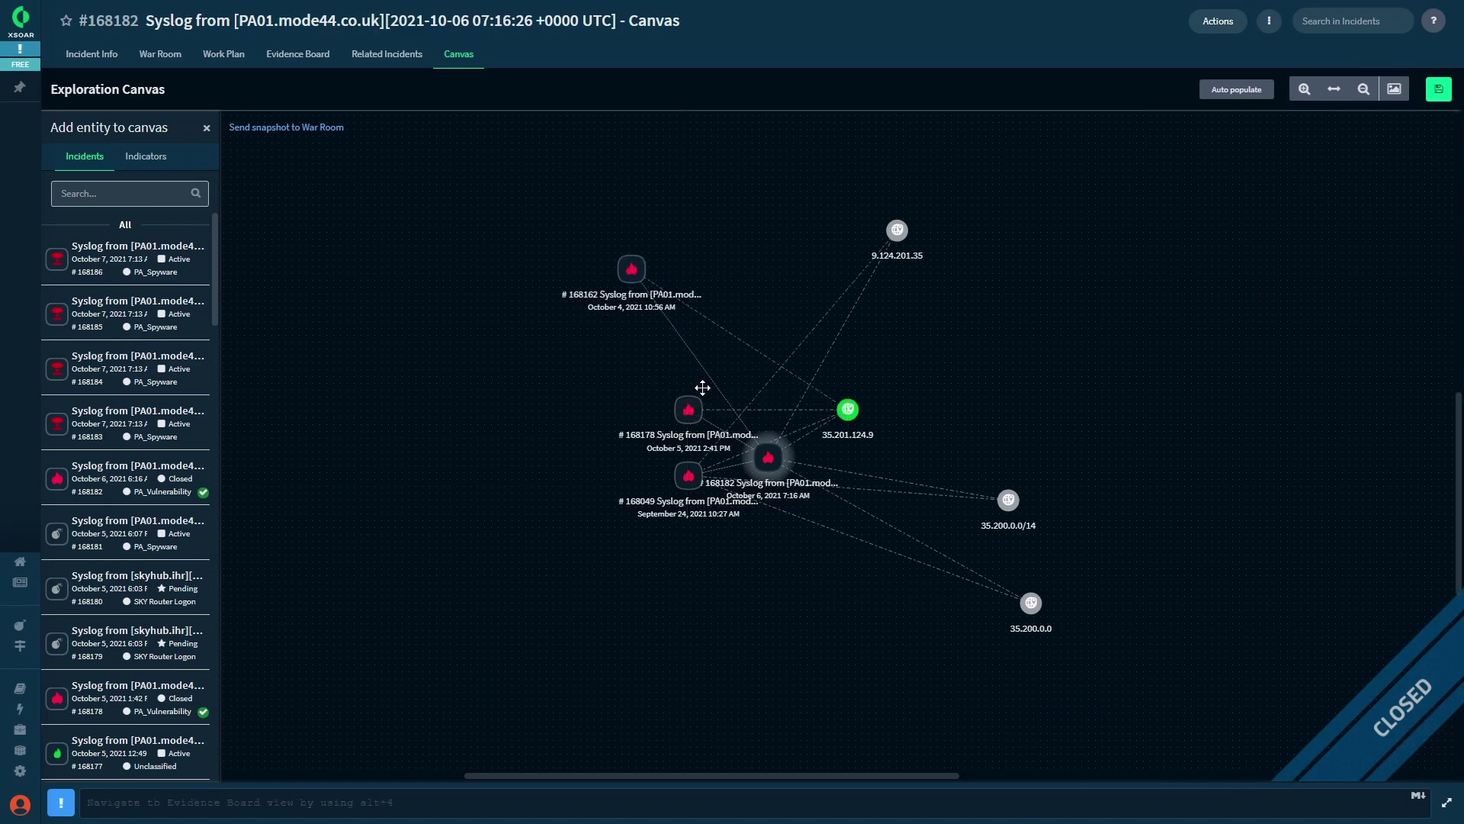
pyautogui.moveTo(689, 412); pyautogui.dragTo(589, 404)
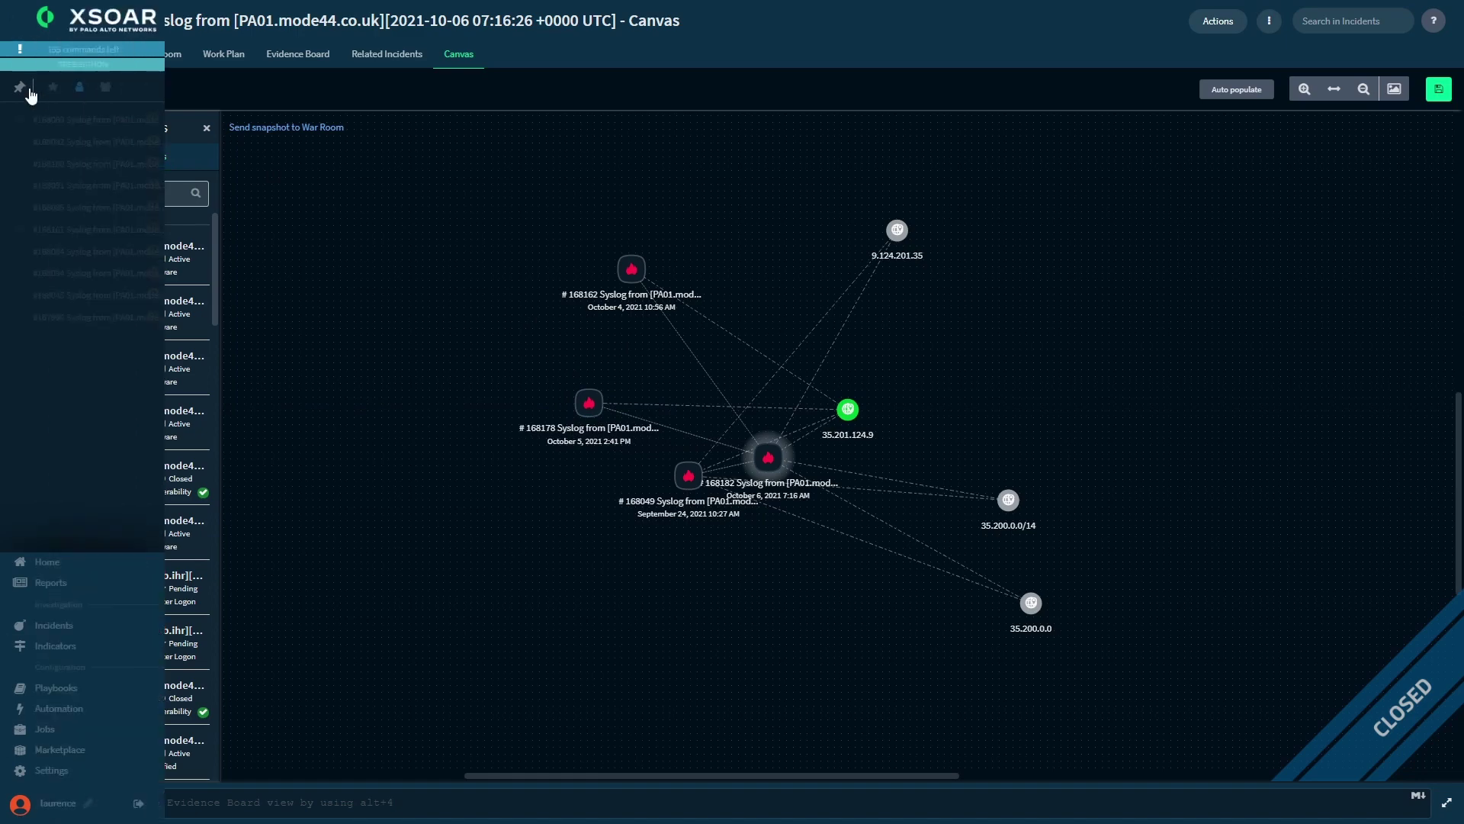
pyautogui.moveTo(98, 53)
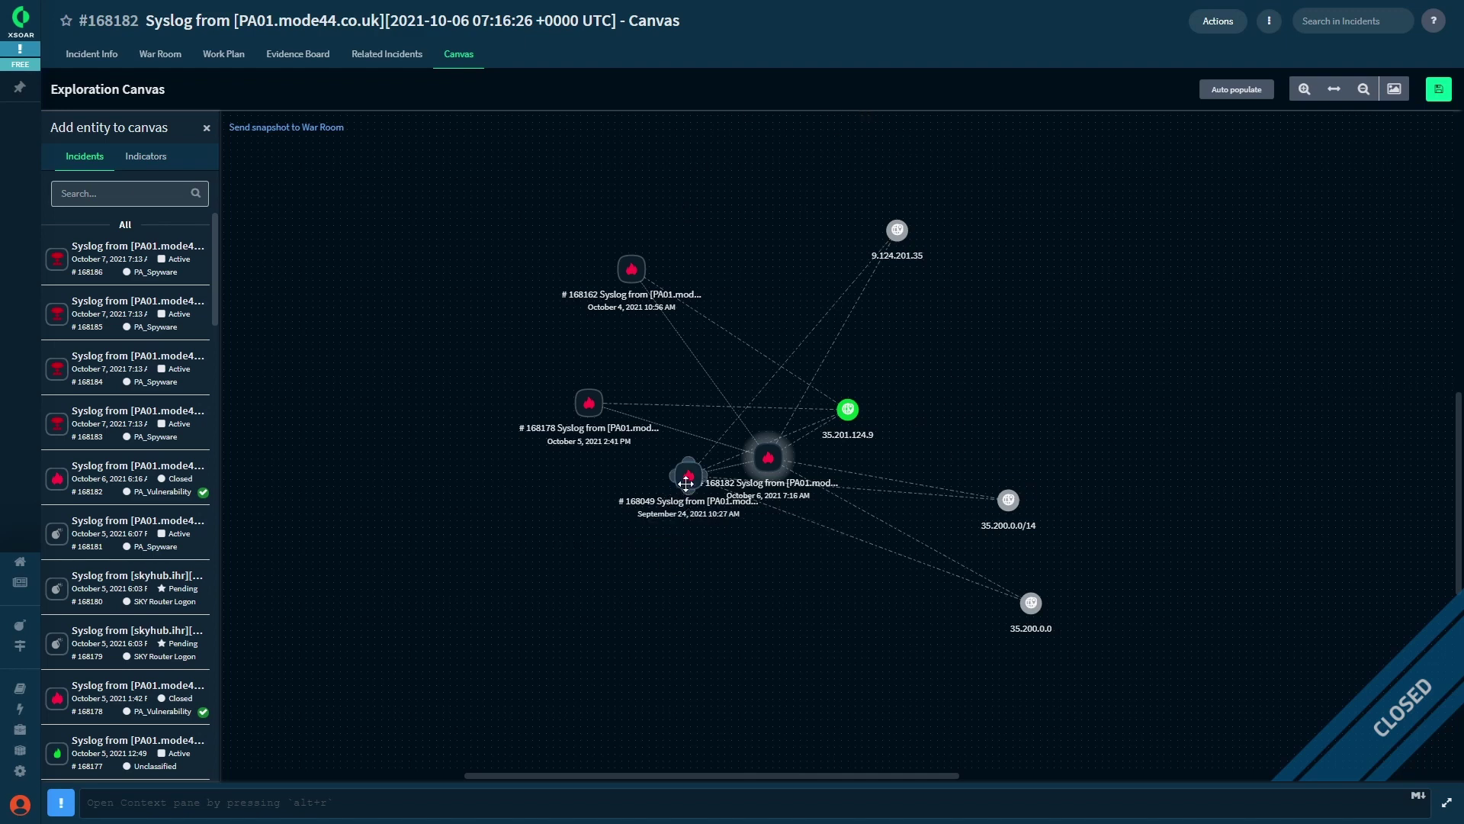
pyautogui.moveTo(656, 516); pyautogui.dragTo(534, 610)
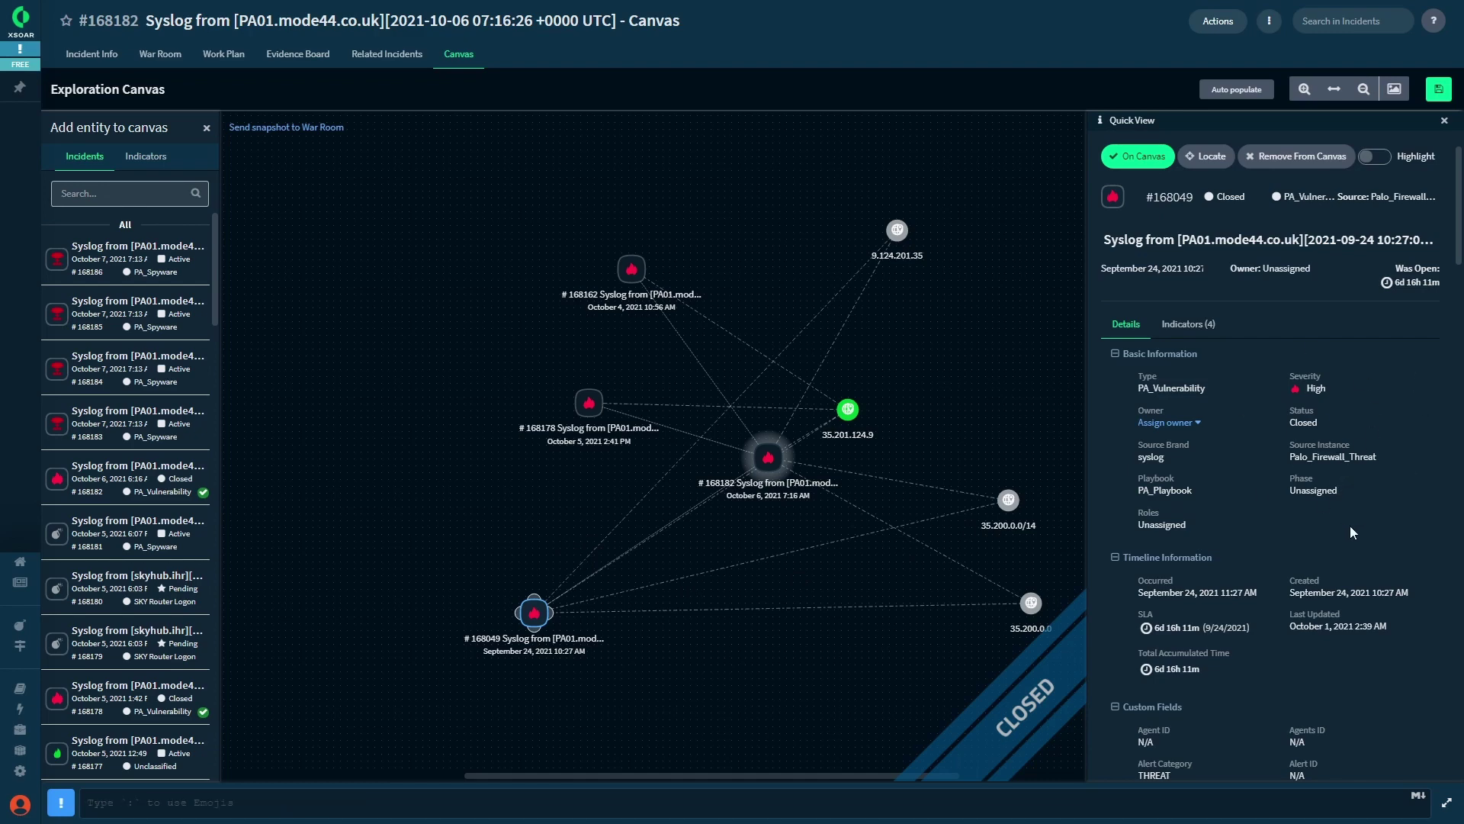
# Review the basic, timeline and custom field details of incident #168049 in its quick view and close it
pyautogui.scroll(-5, 1346, 525)
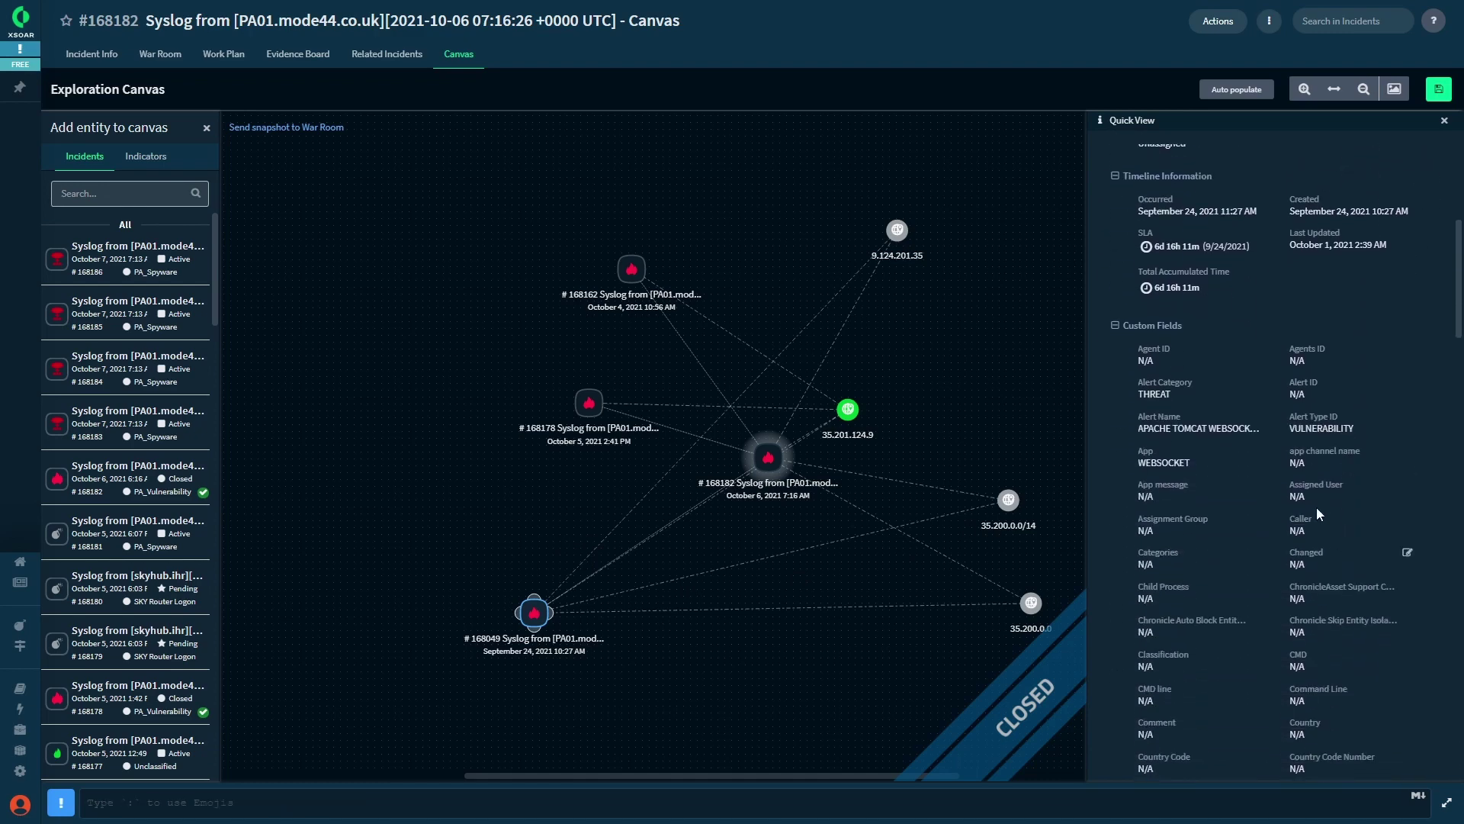
pyautogui.scroll(4, 1360, 553)
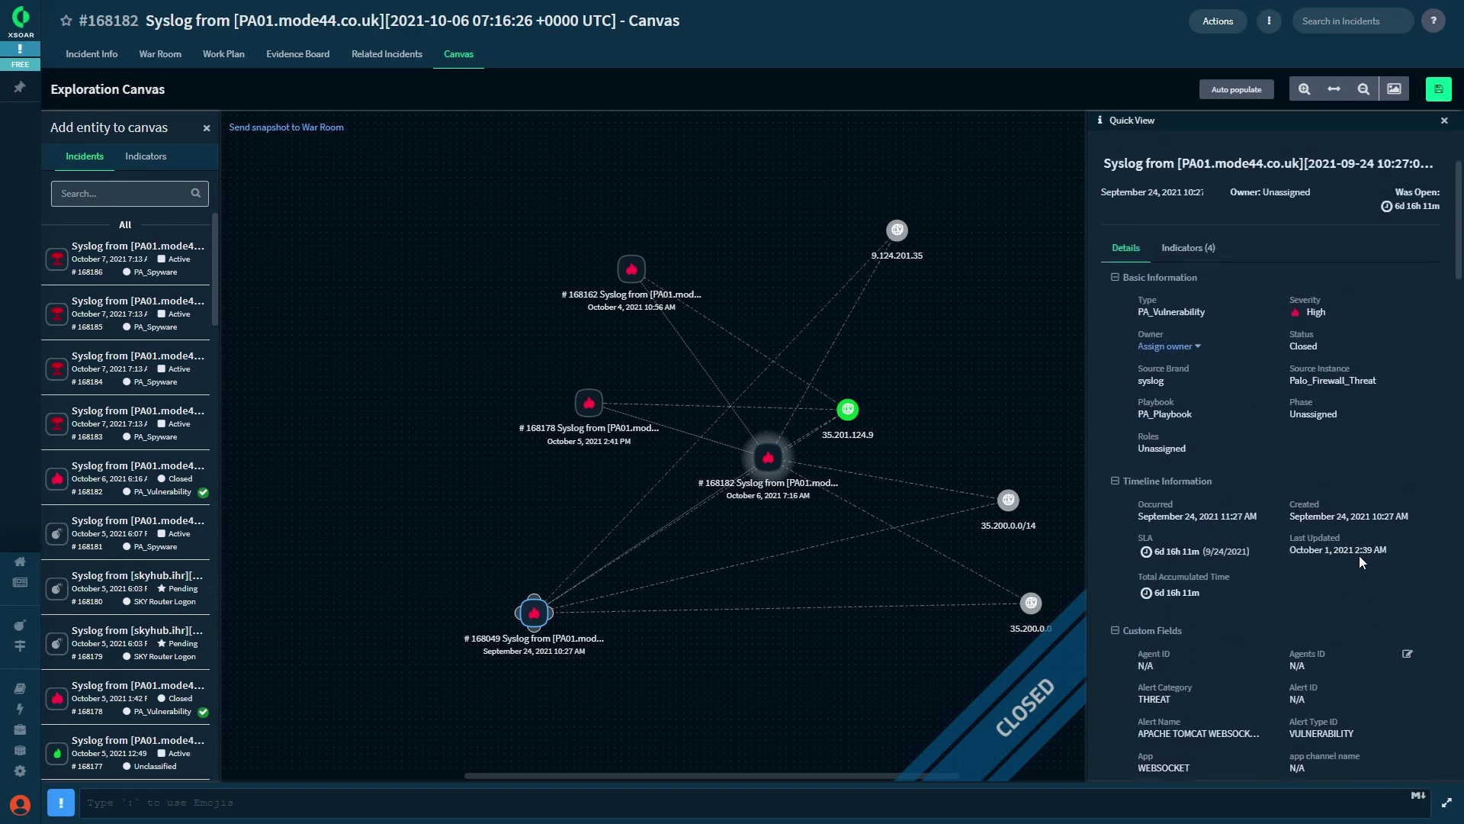
pyautogui.scroll(1, 1359, 555)
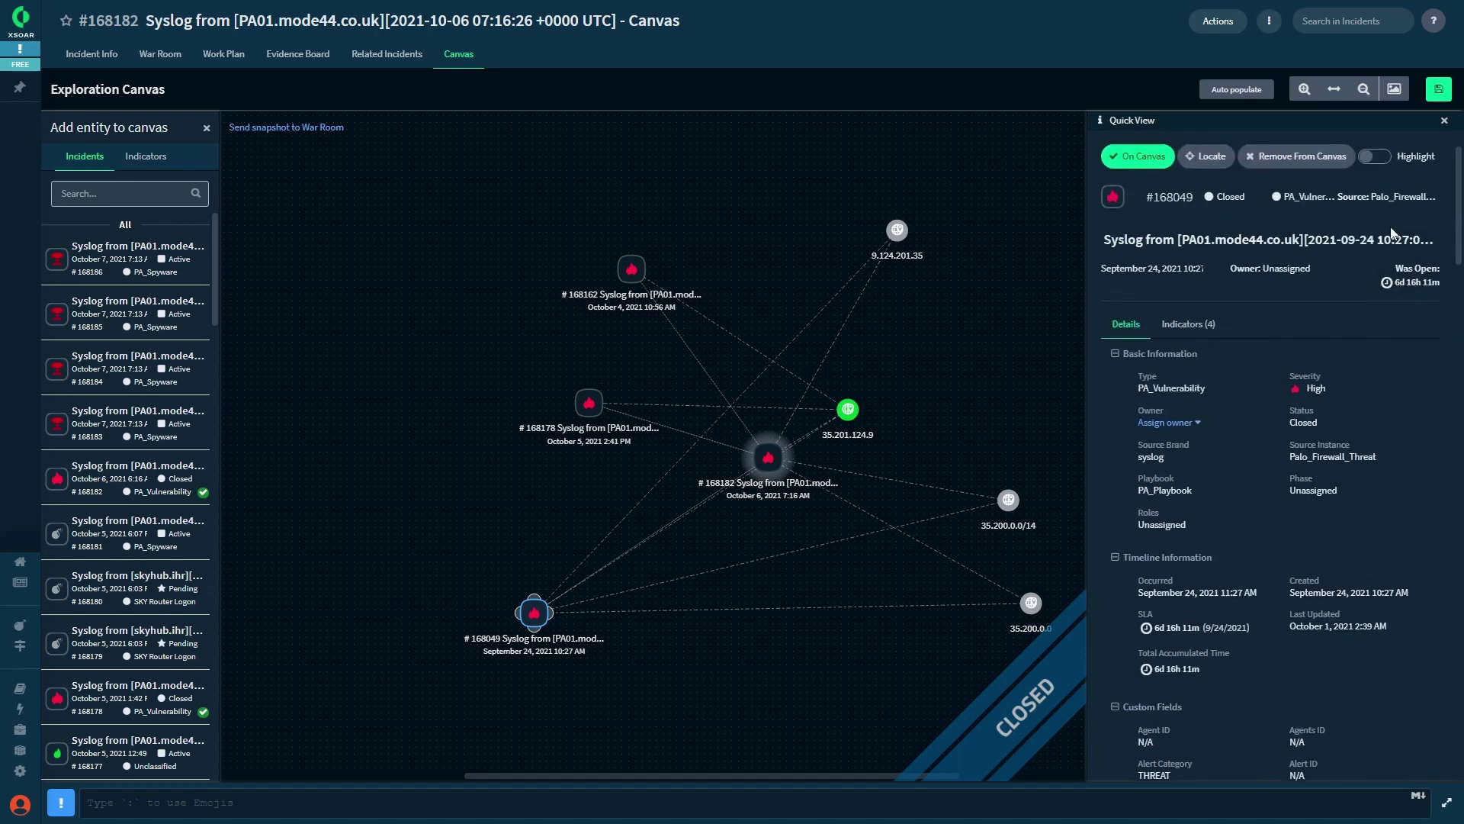
pyautogui.click(1444, 120)
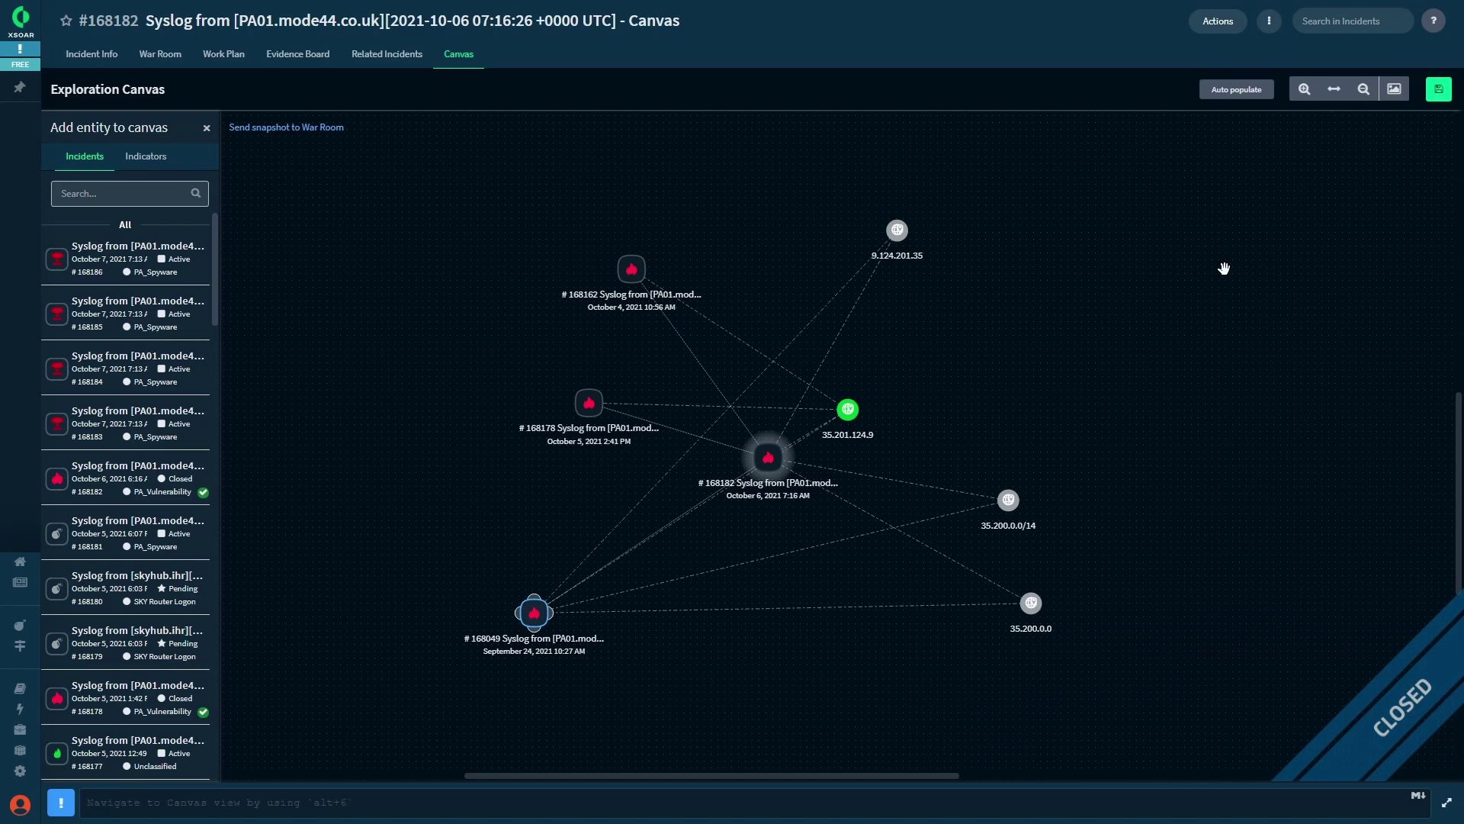
# Leave the canvas for the incident's info page, discarding unsaved changes, and return to the incidents list
pyautogui.click(77, 66)
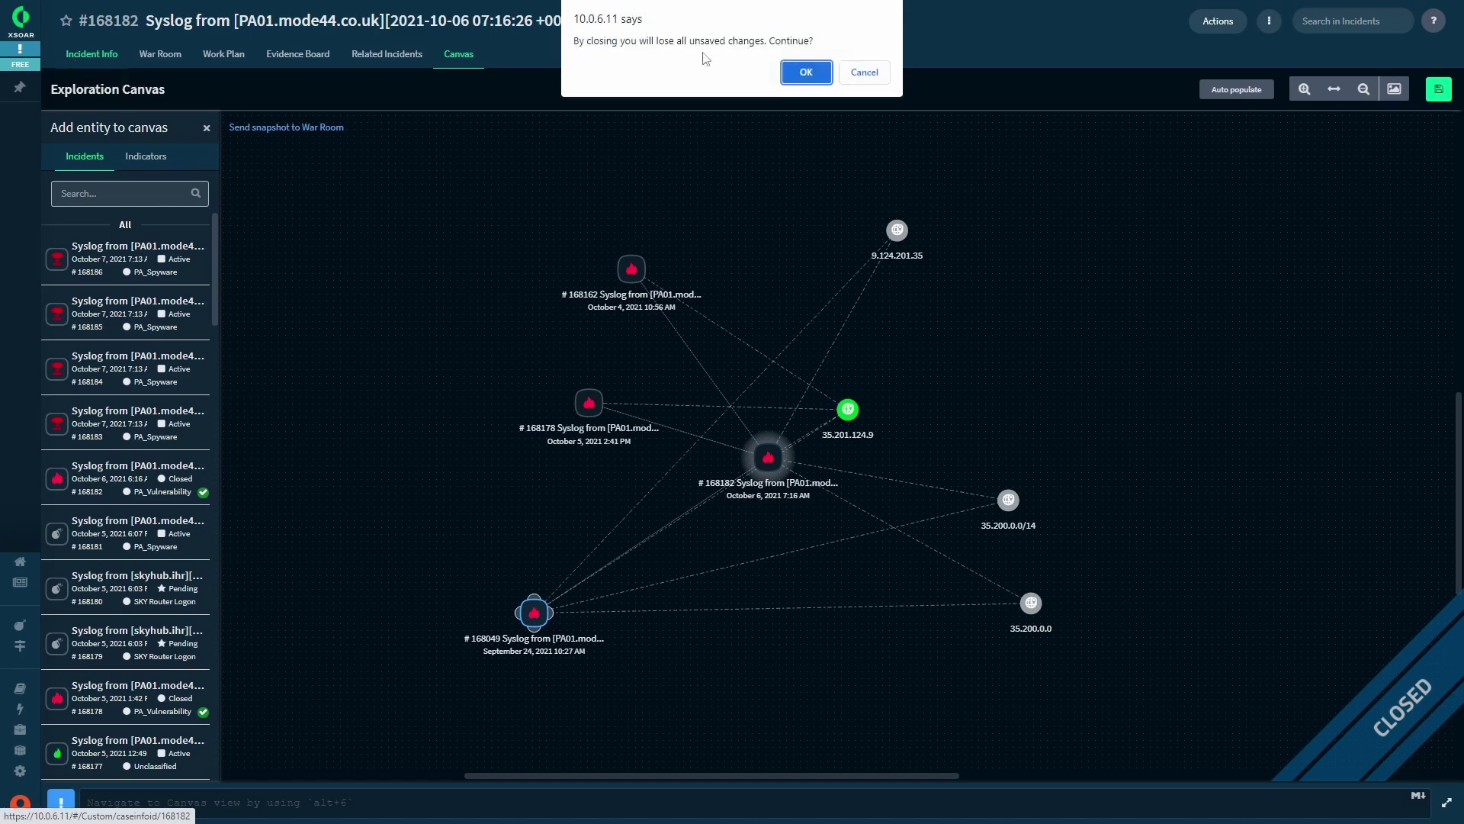
pyautogui.click(806, 72)
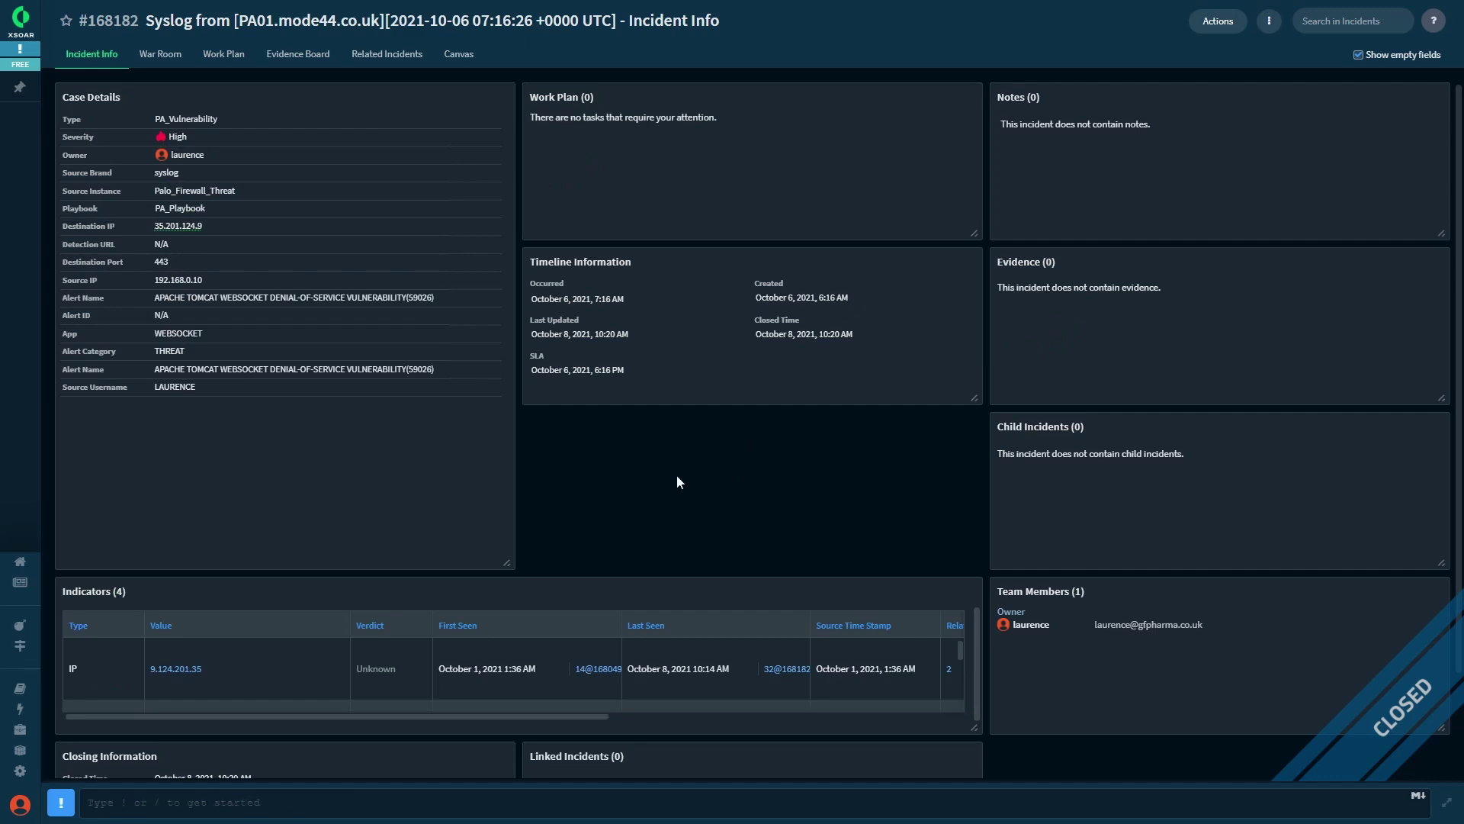
pyautogui.moveTo(23, 583)
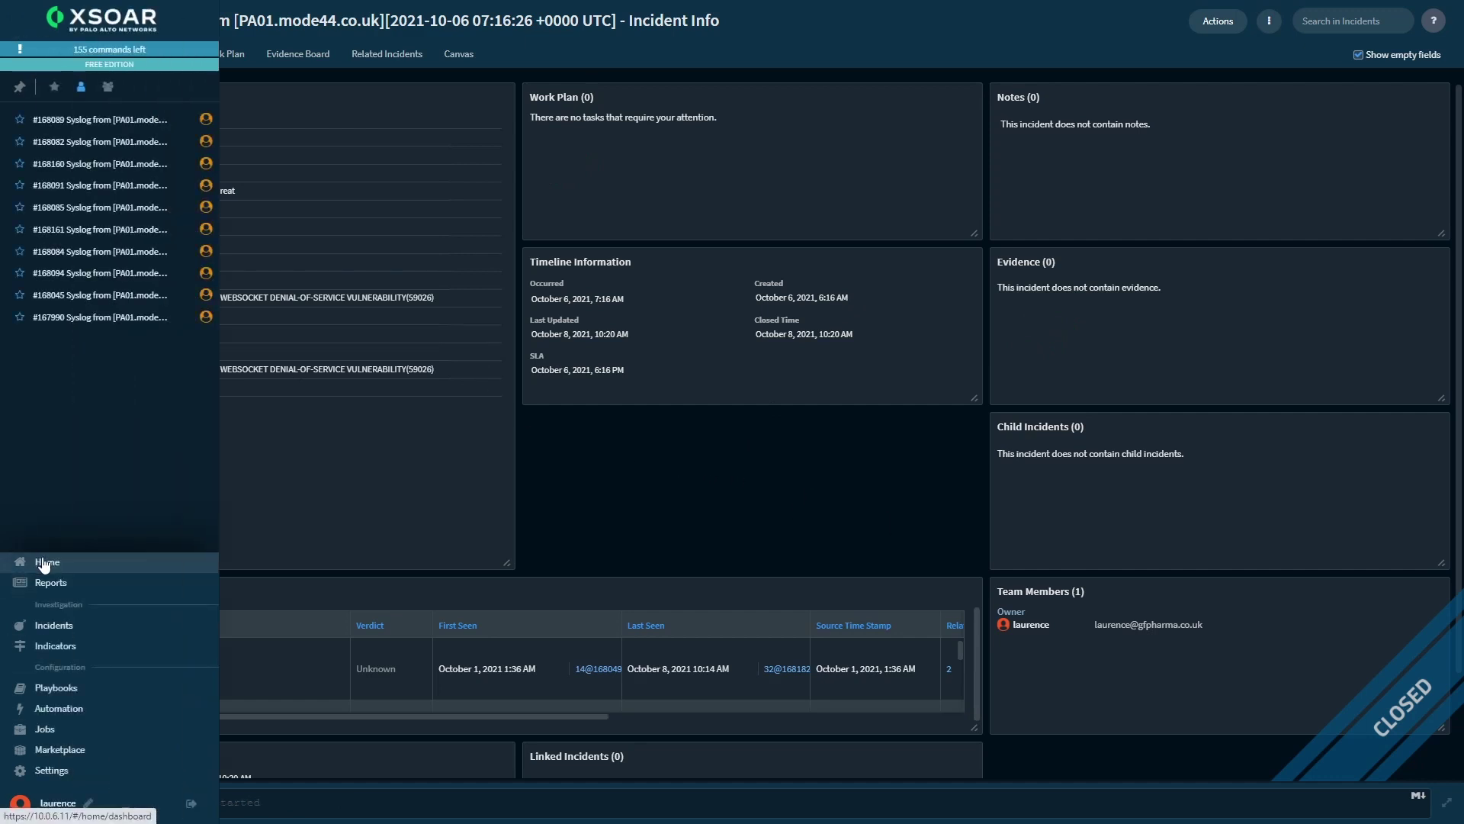
pyautogui.click(65, 621)
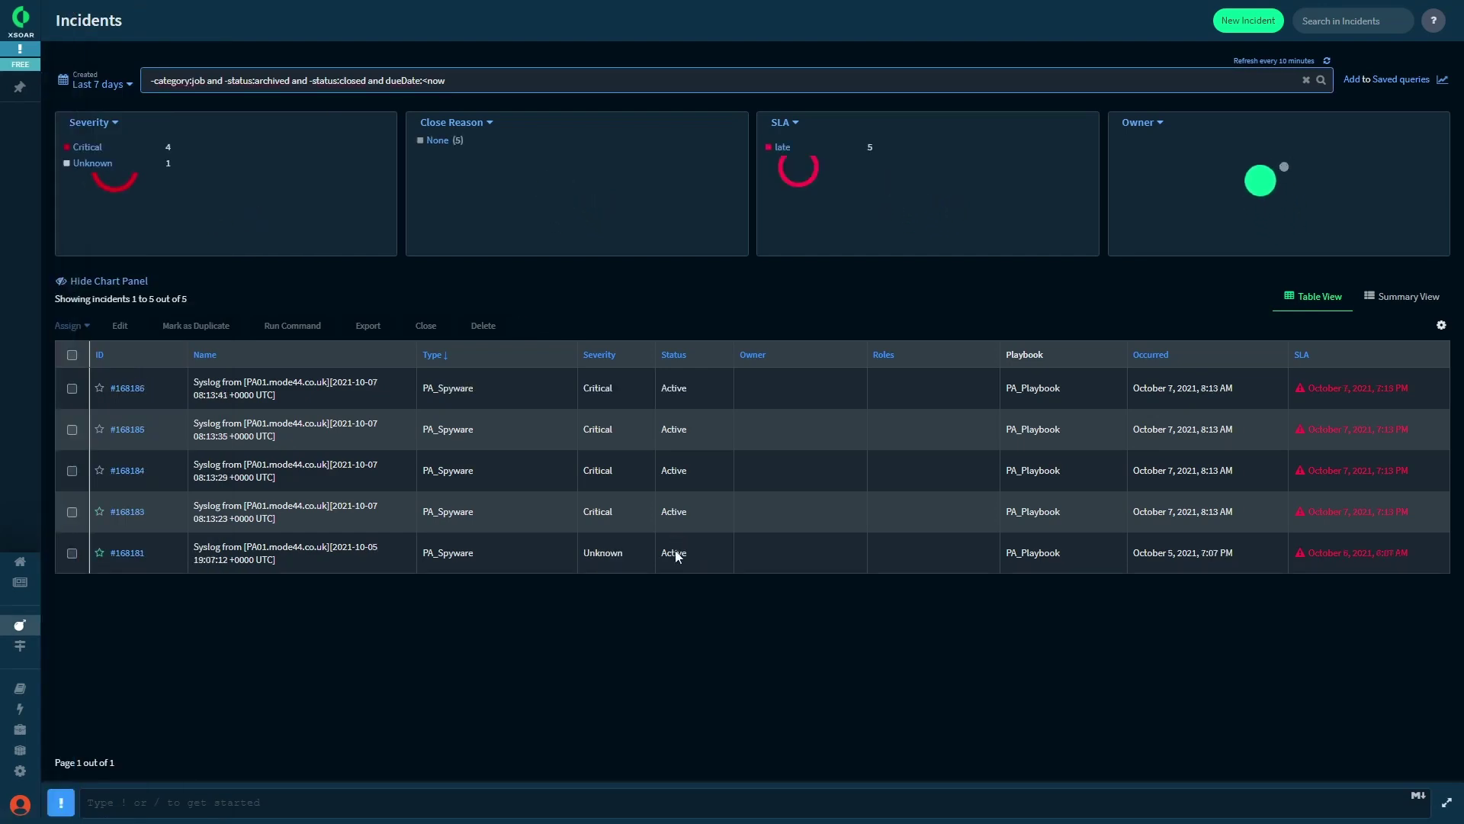
# Open late incident #168186 and review its case details, timeline and indicators
pyautogui.click(123, 388)
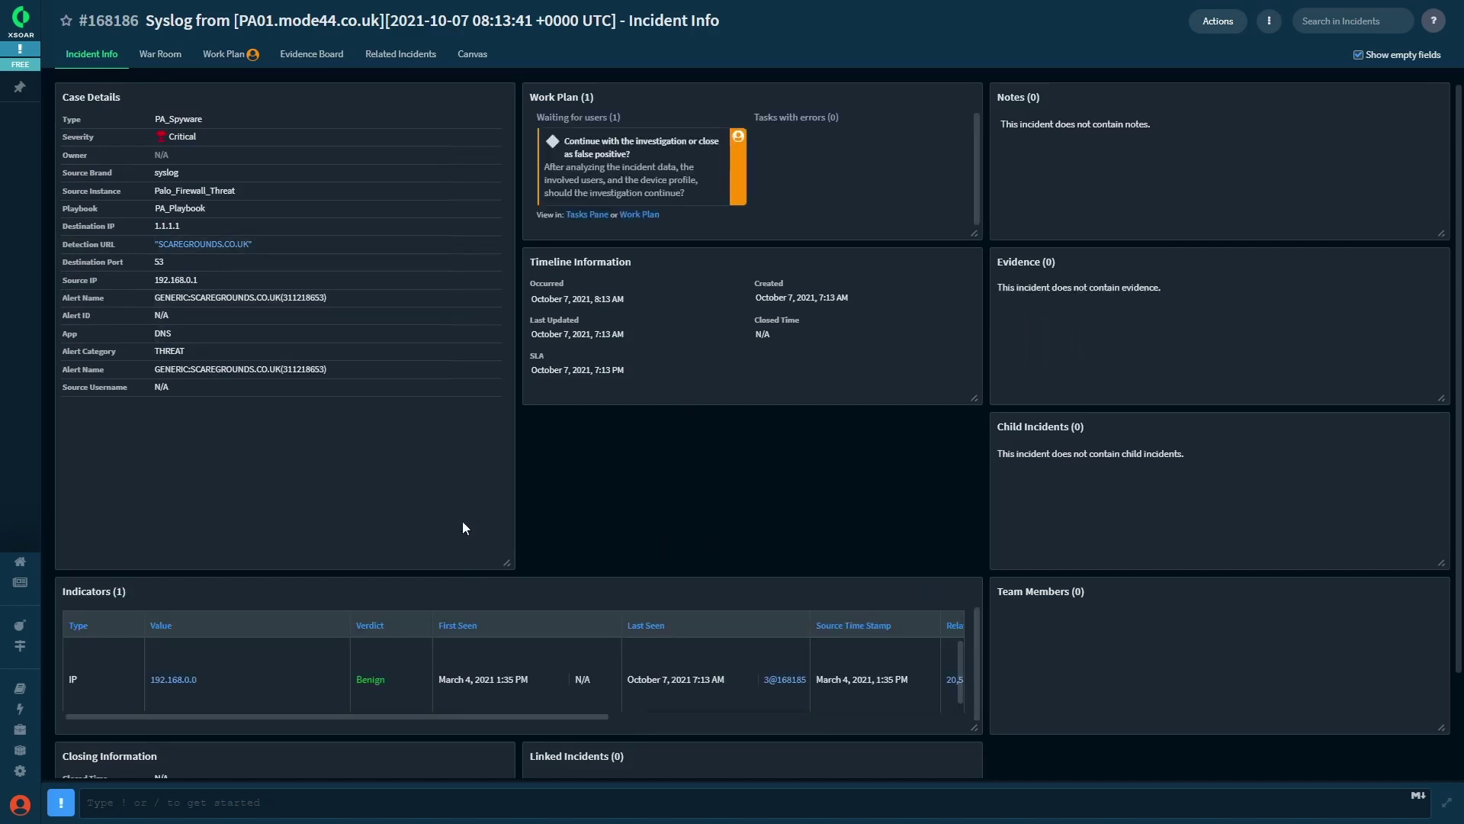
pyautogui.scroll(-2, 519, 624)
pyautogui.scroll(2, 515, 633)
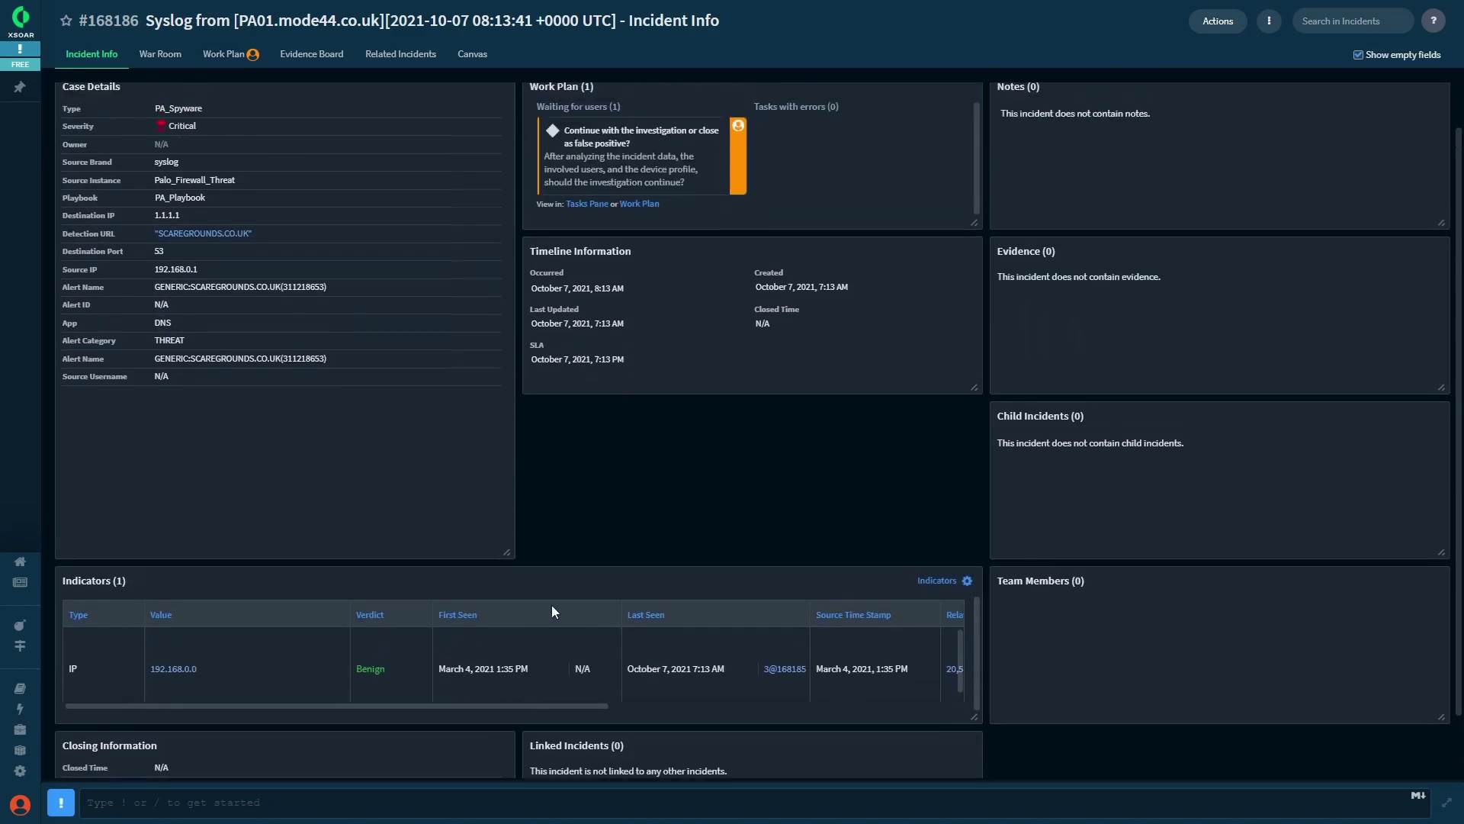
pyautogui.scroll(1, 533, 580)
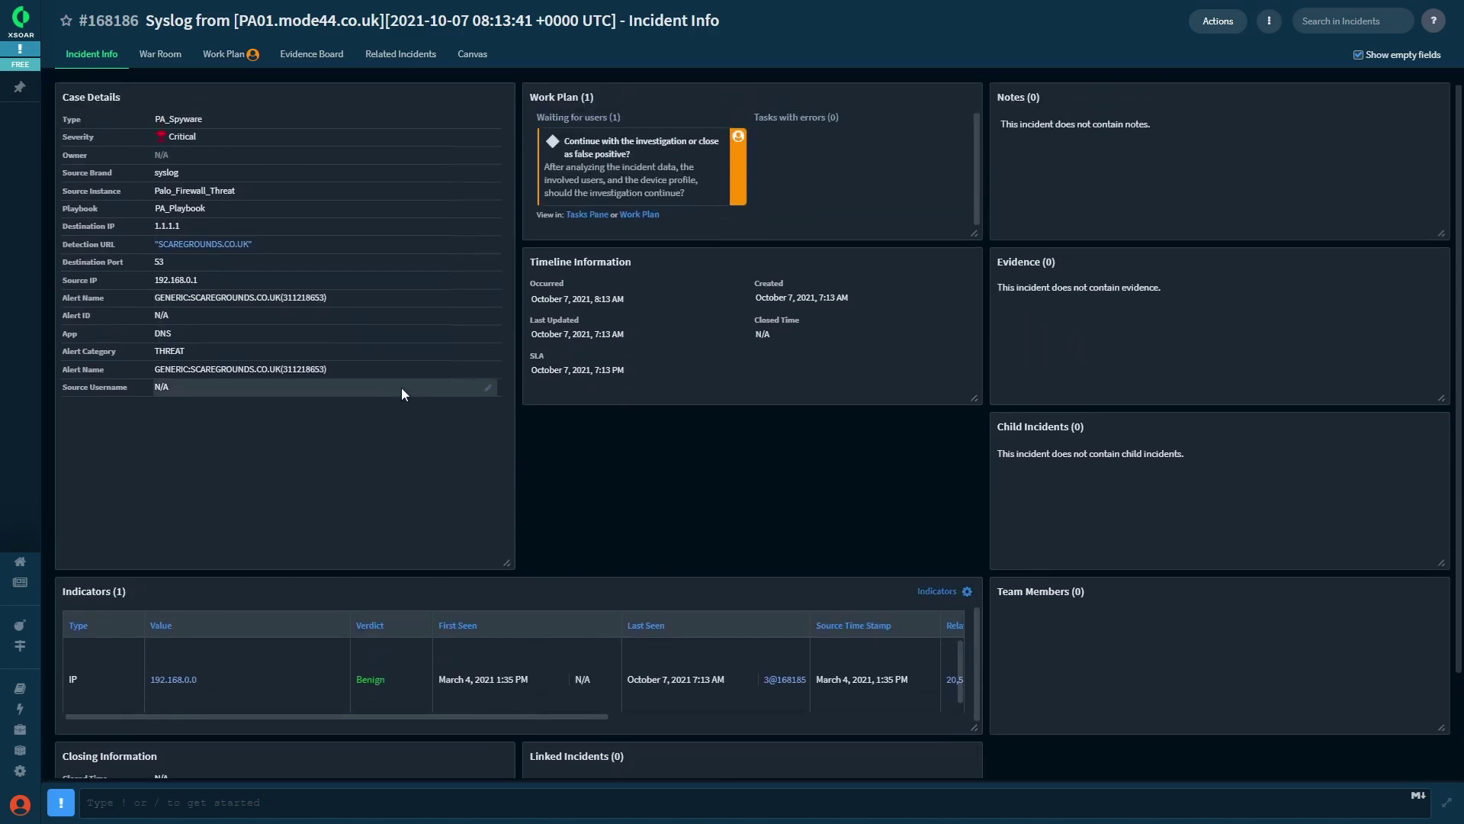
# View incident #168186's playbook progress in the work plan, and examine the panorama-get-logs traffic results in its War Room
pyautogui.click(217, 53)
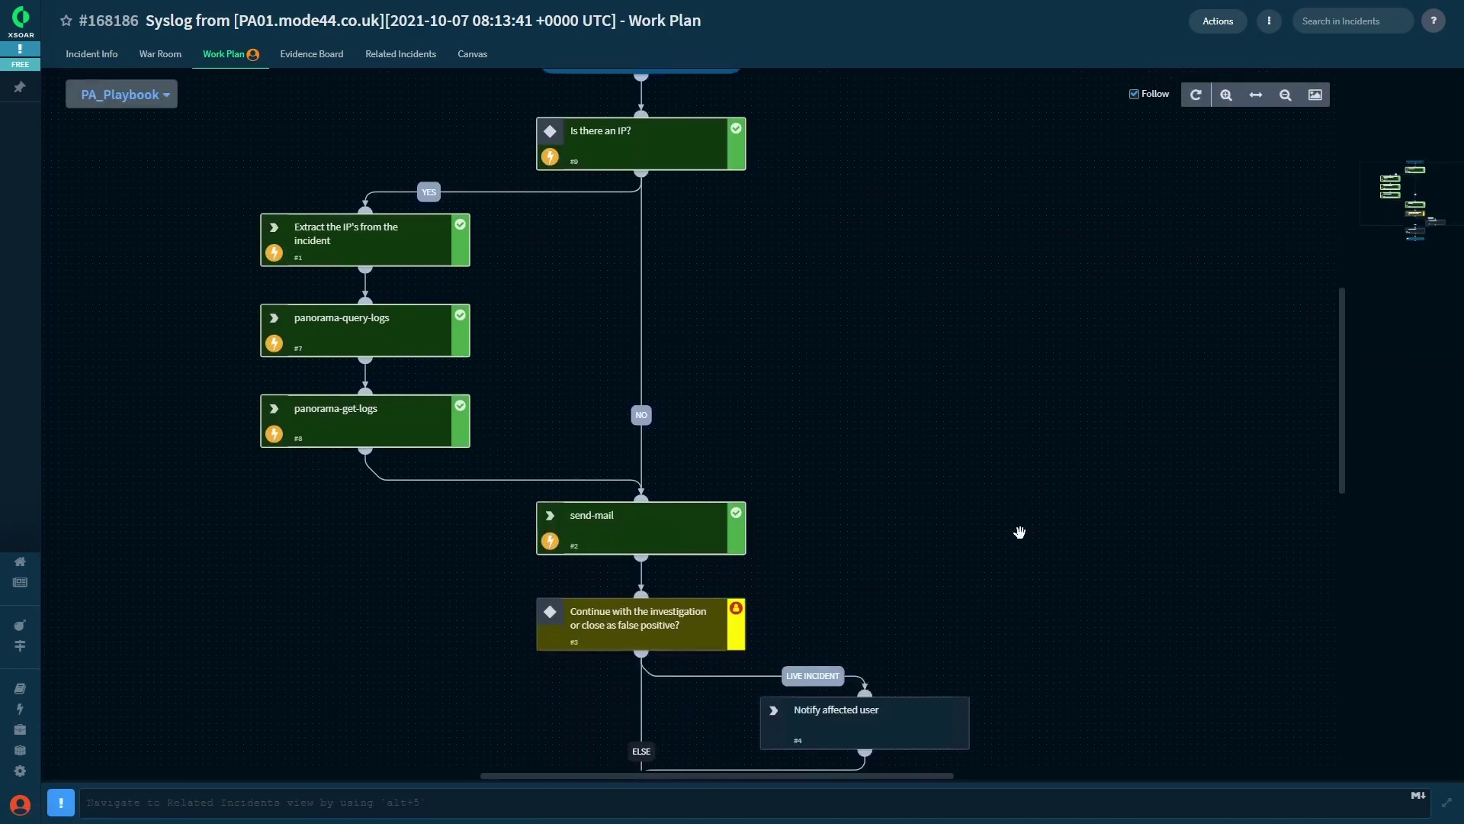
pyautogui.hotkey('alt', '2')
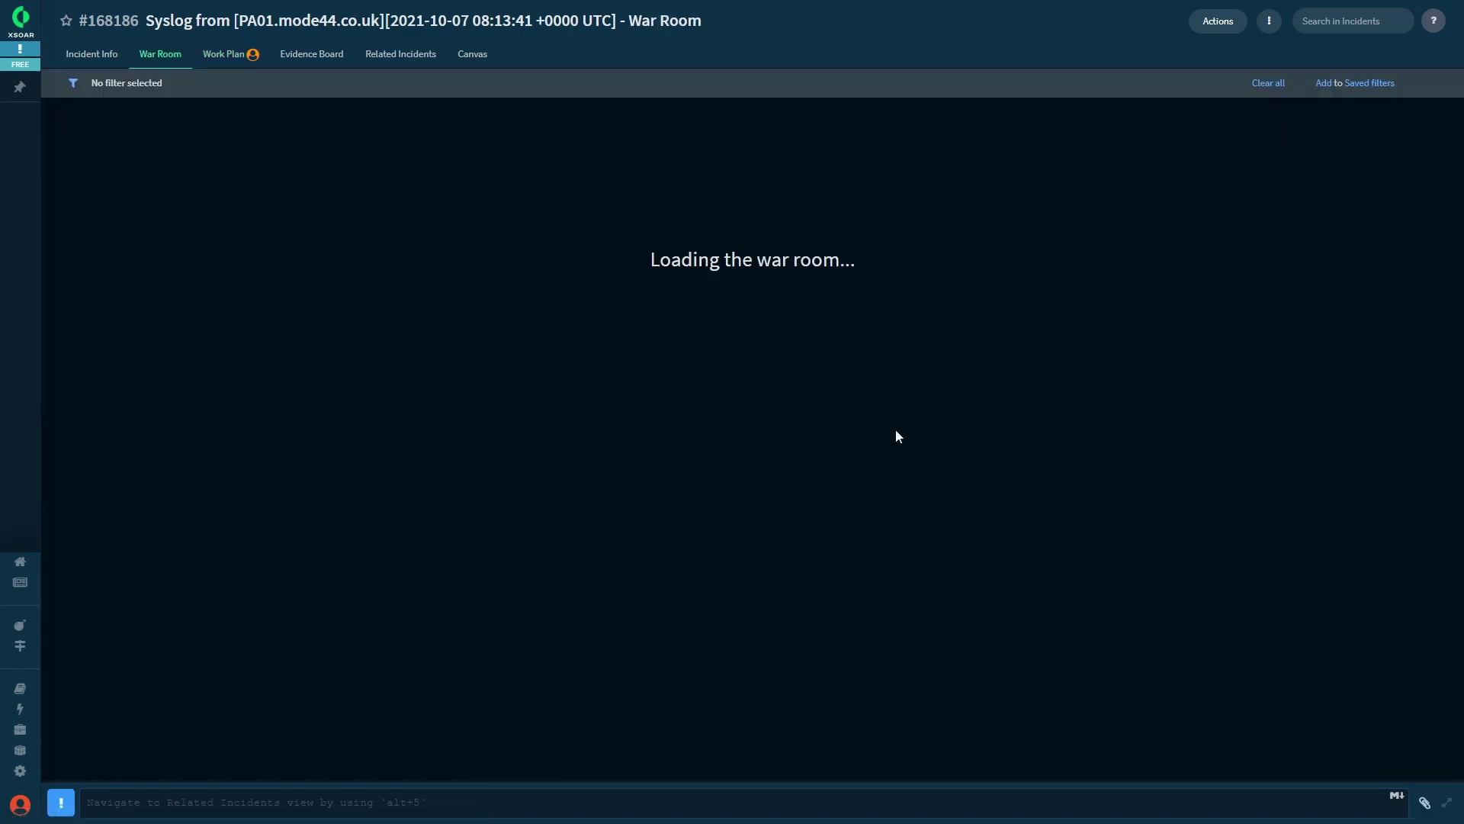
pyautogui.scroll(4, 925, 221)
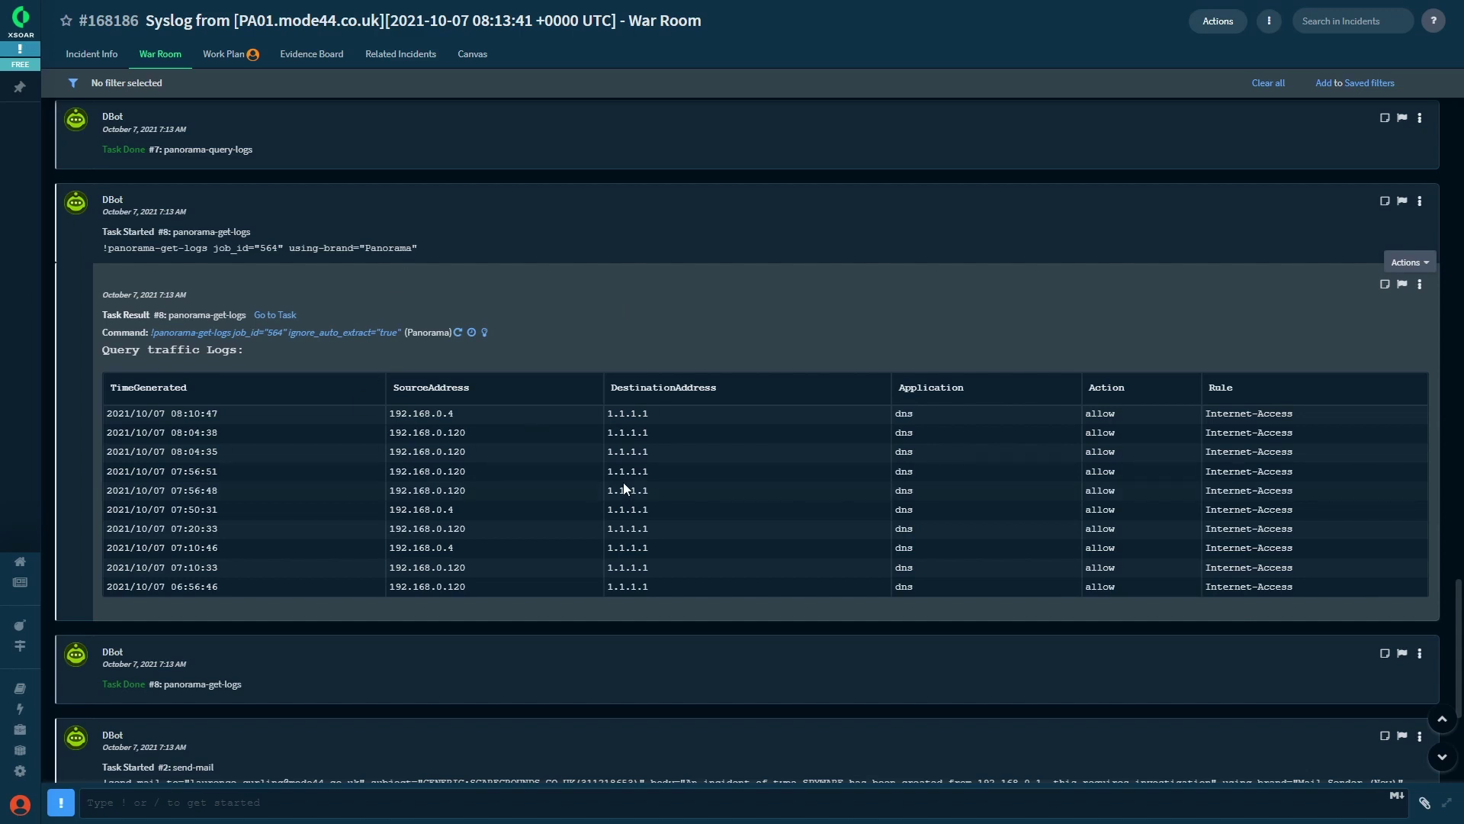
pyautogui.scroll(-5, 623, 482)
pyautogui.scroll(4, 638, 318)
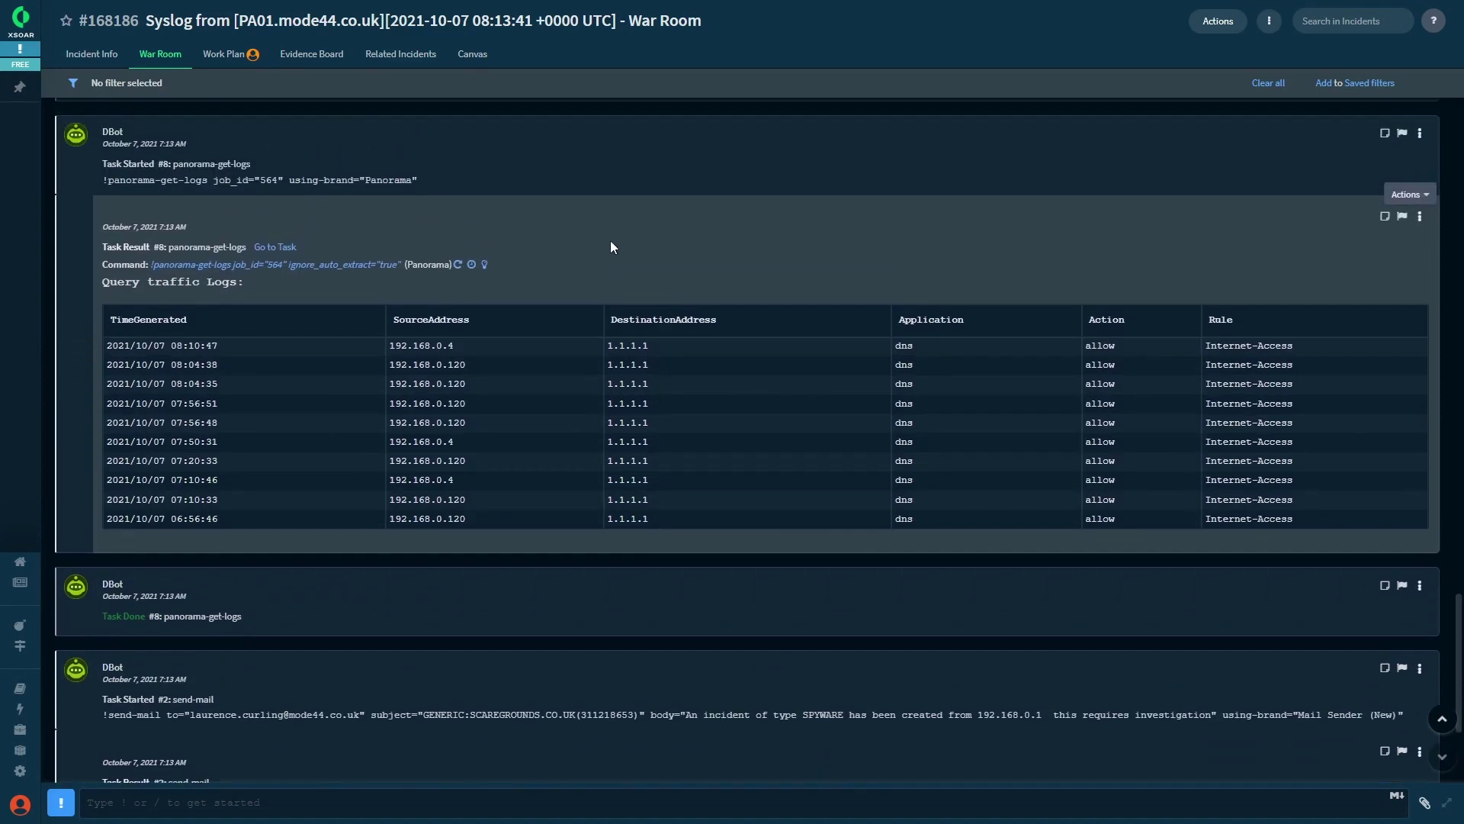
# Open the panorama-query-logs task in the work plan and follow its command to the matching War Room entry
pyautogui.click(233, 55)
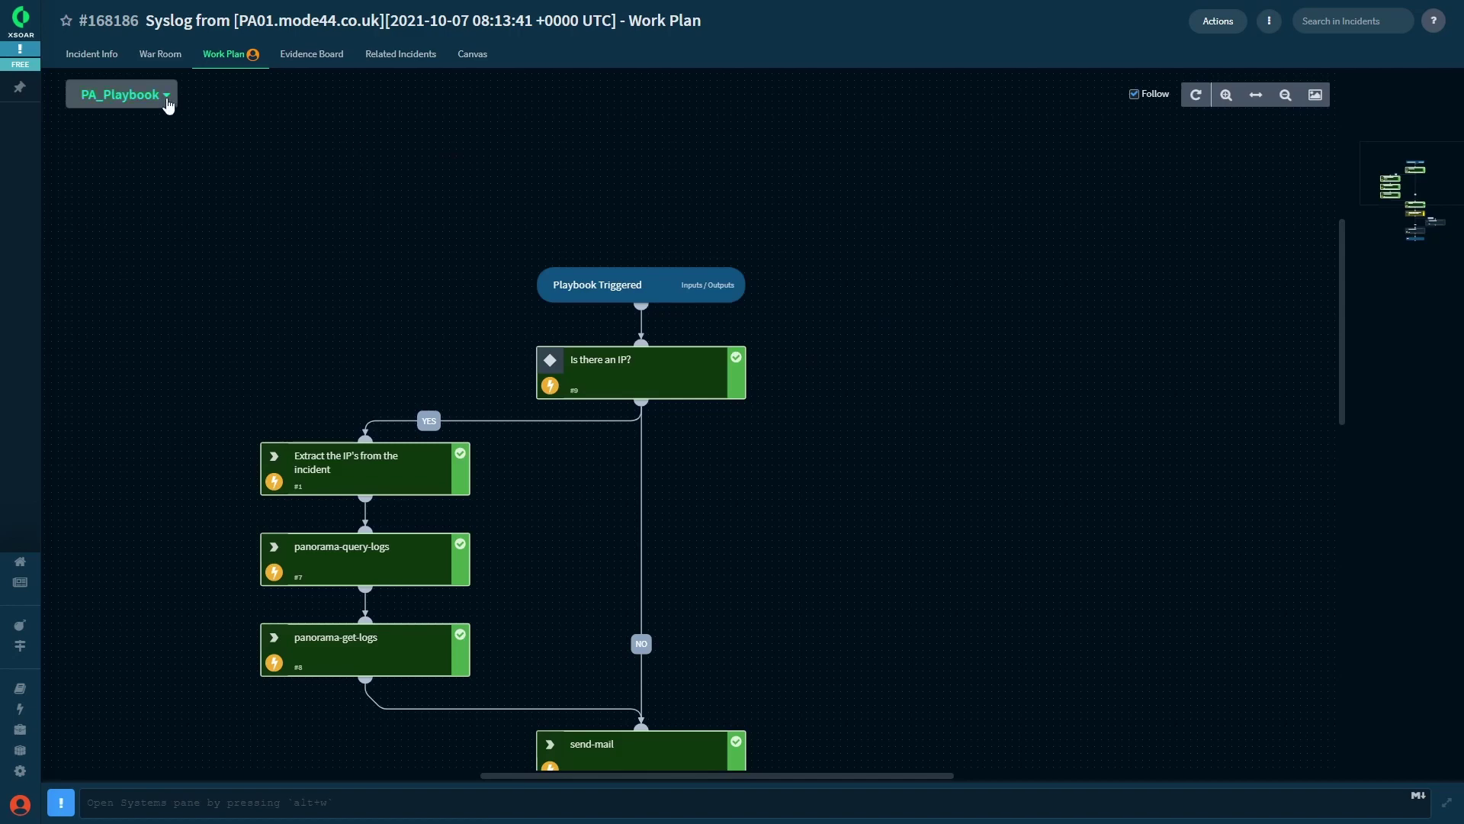
pyautogui.click(169, 97)
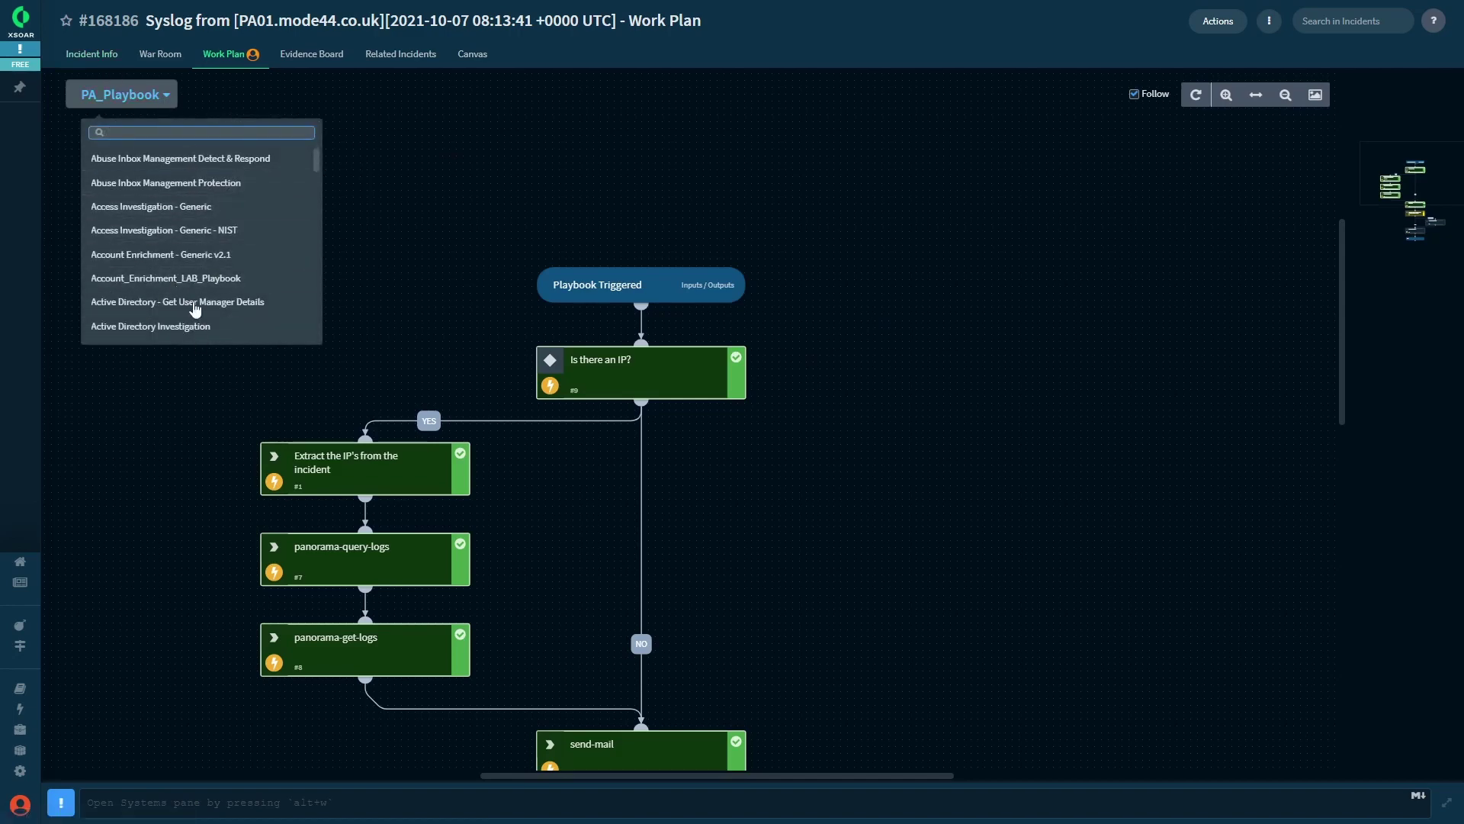
pyautogui.click(389, 180)
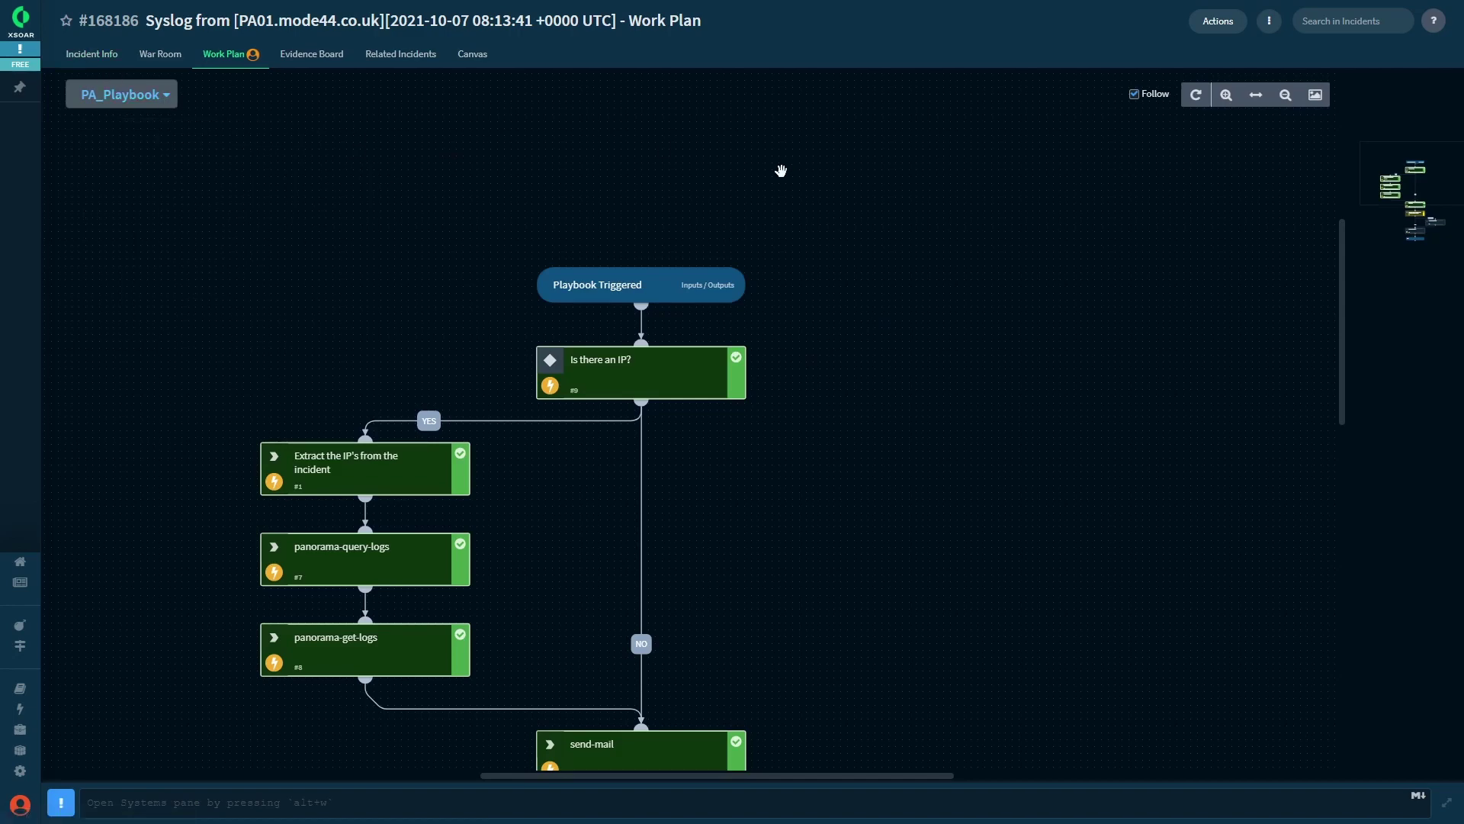
pyautogui.scroll(-1, 1000, 438)
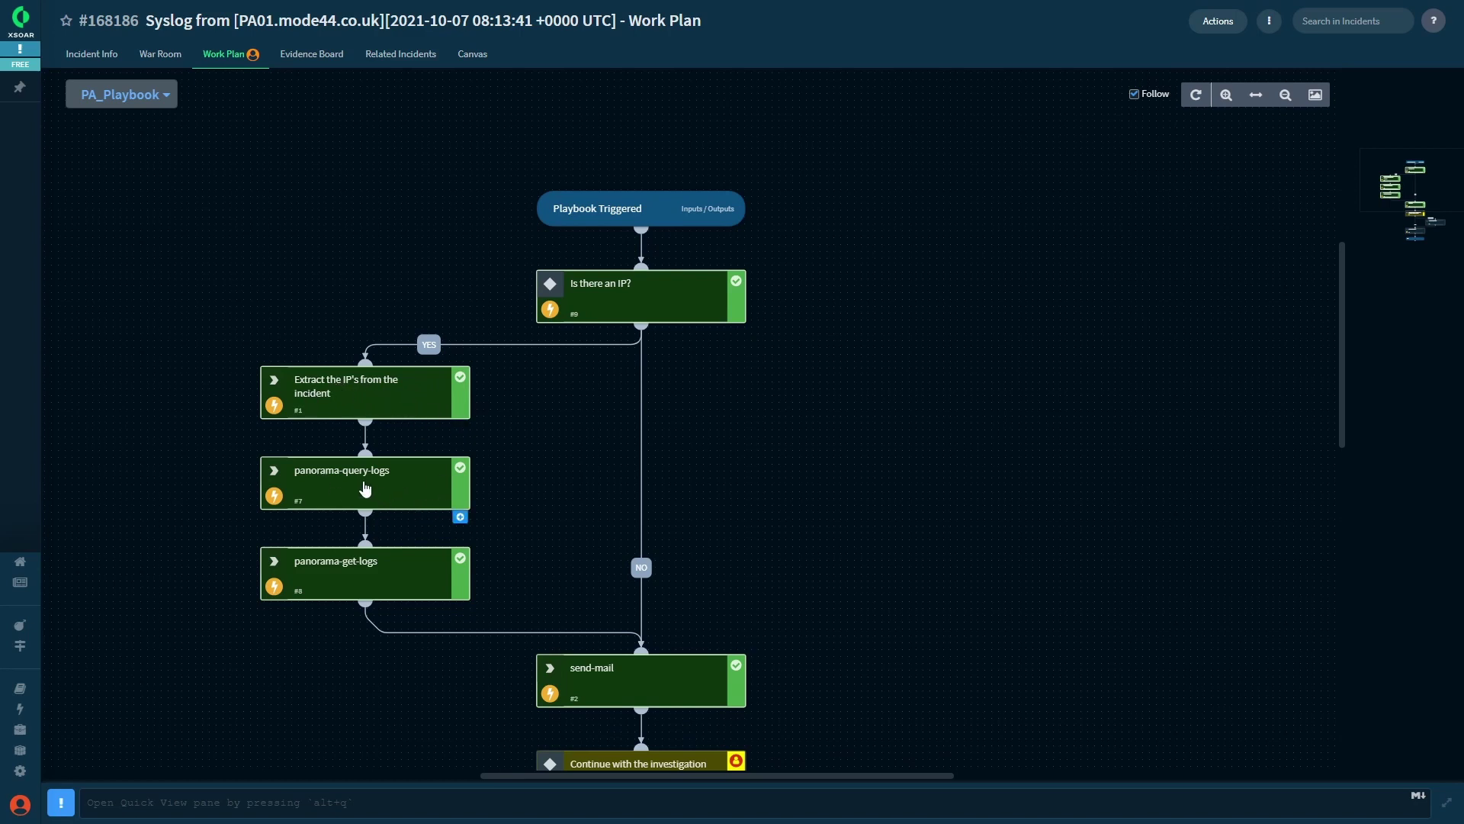
pyautogui.click(448, 495)
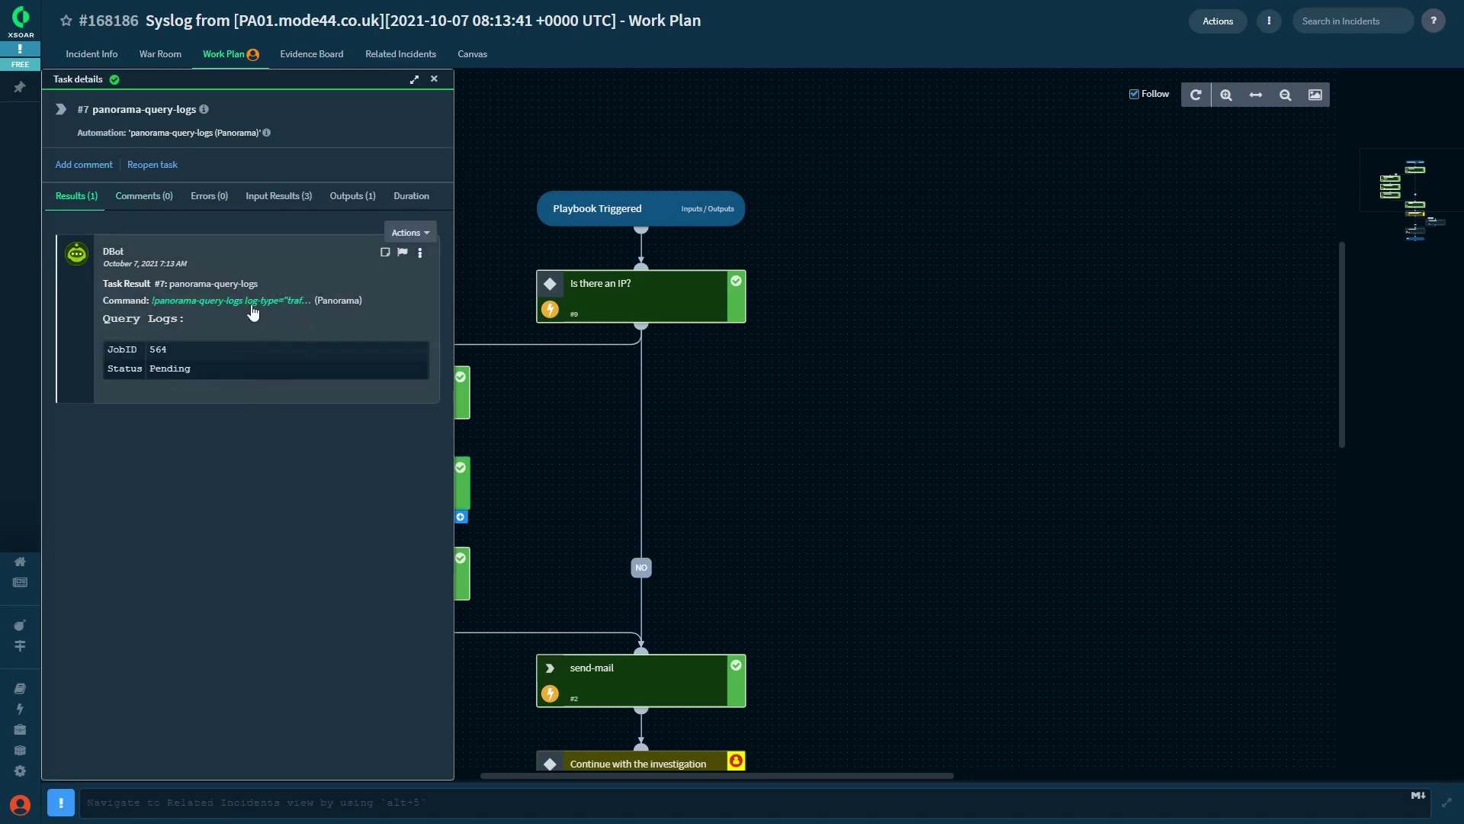
pyautogui.click(280, 303)
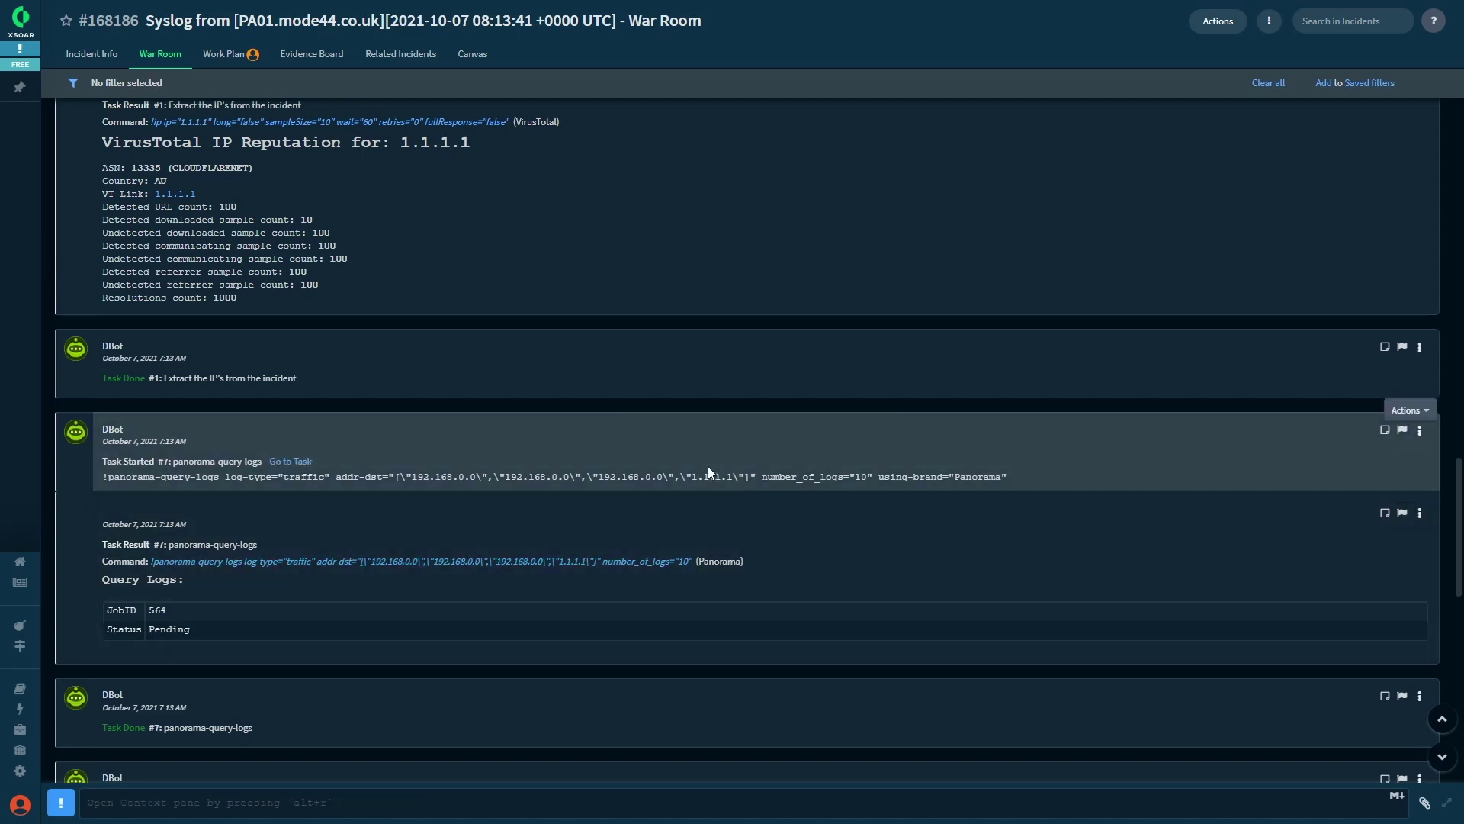
# Examine the panorama-query-logs and panorama-get-logs entries in the War Room, comparing source addresses, destinations and actions in the traffic table
pyautogui.scroll(-3, 735, 461)
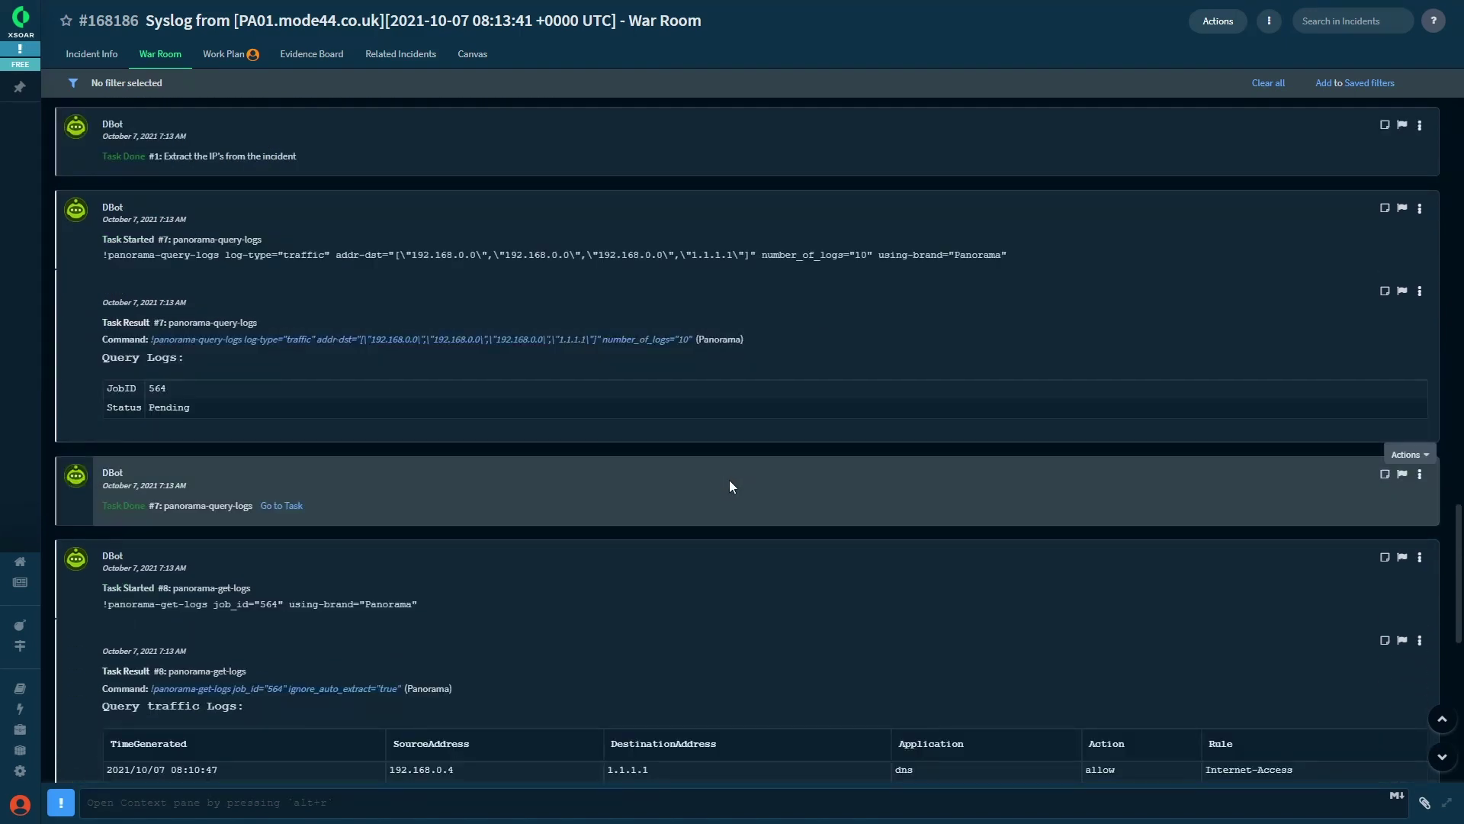
pyautogui.scroll(-3, 729, 479)
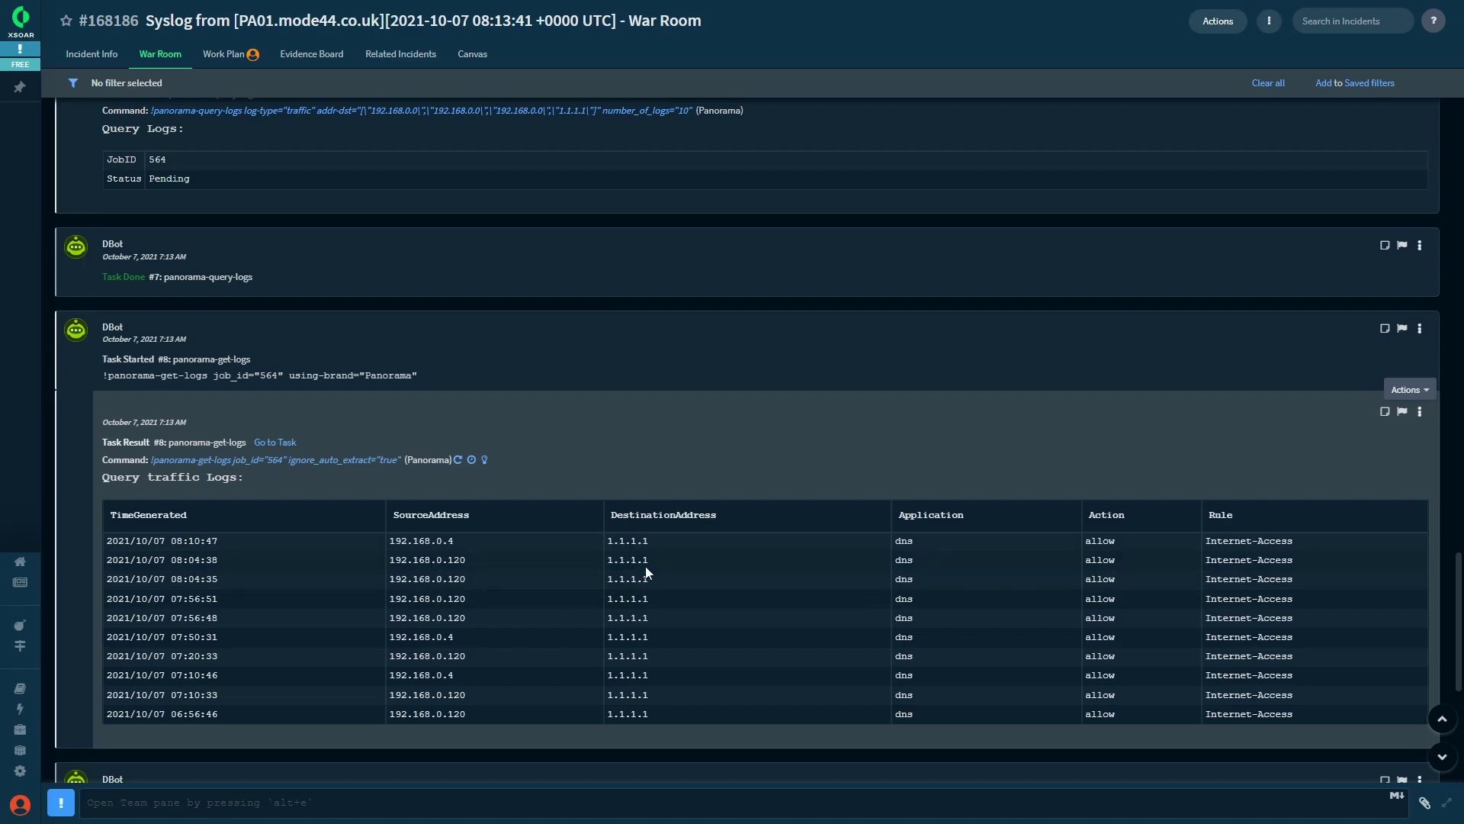
pyautogui.scroll(-2, 471, 647)
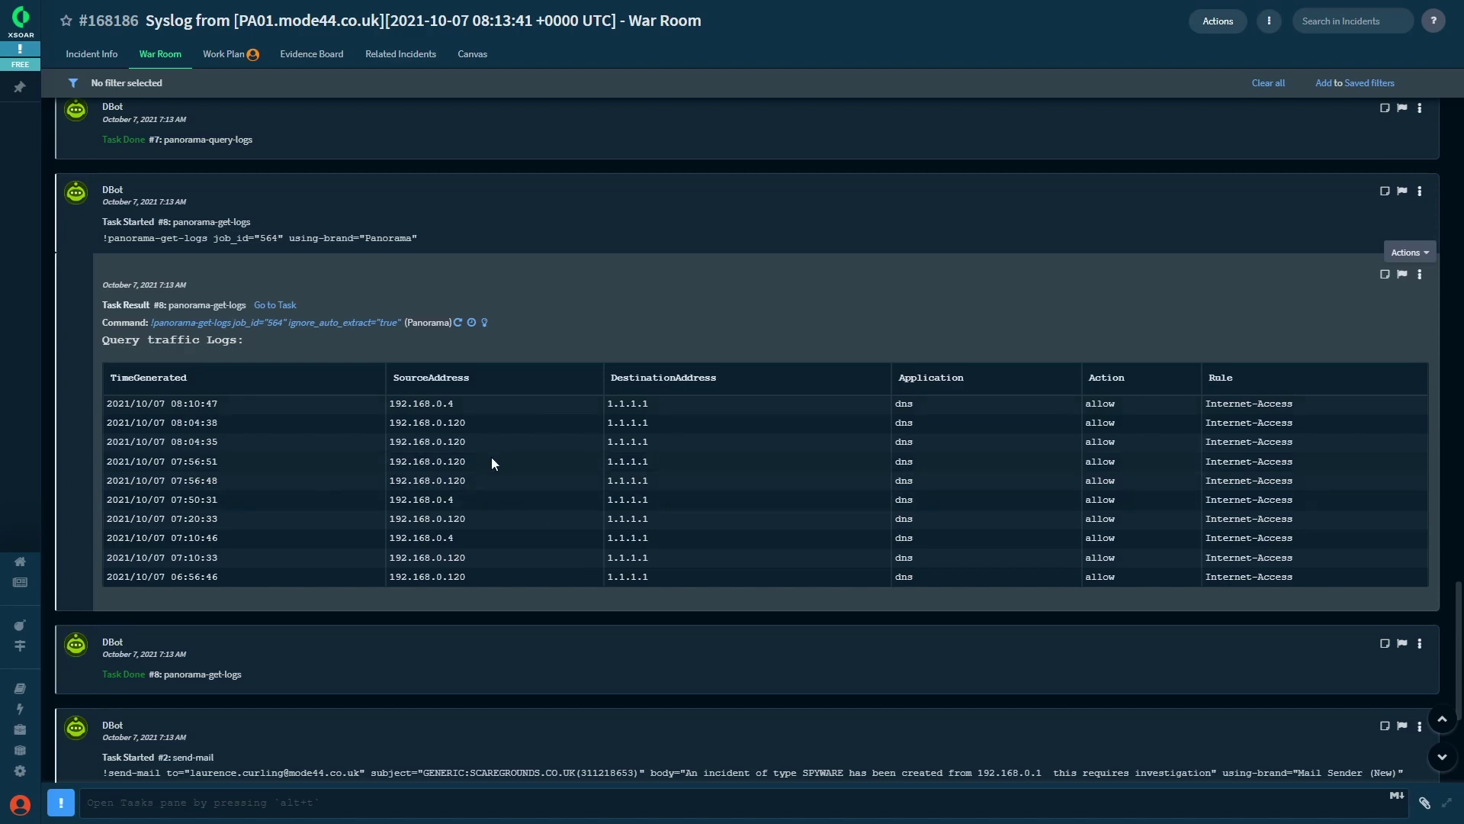
pyautogui.scroll(-3, 661, 408)
pyautogui.scroll(6, 664, 308)
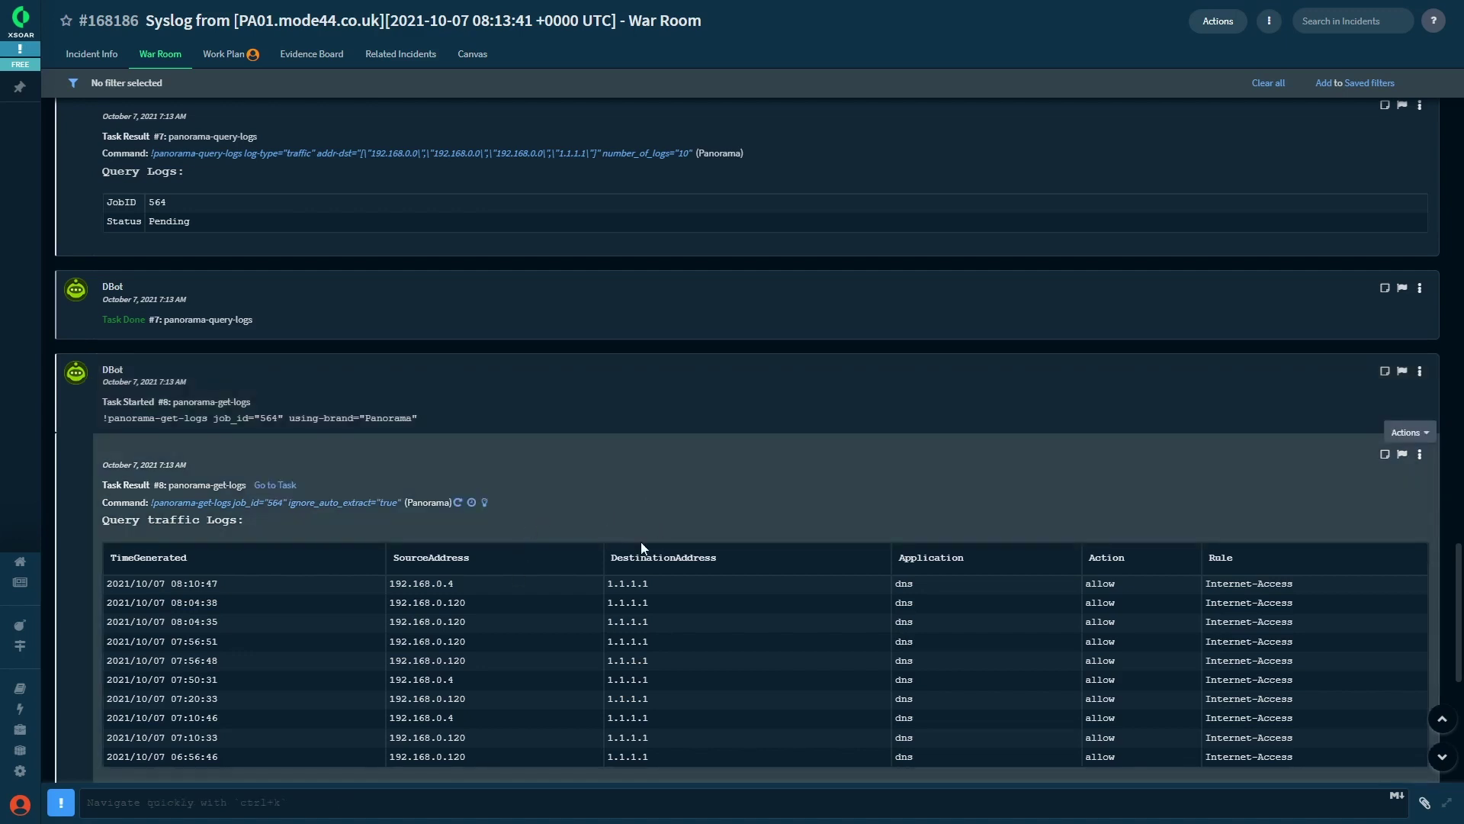
pyautogui.scroll(-3, 641, 541)
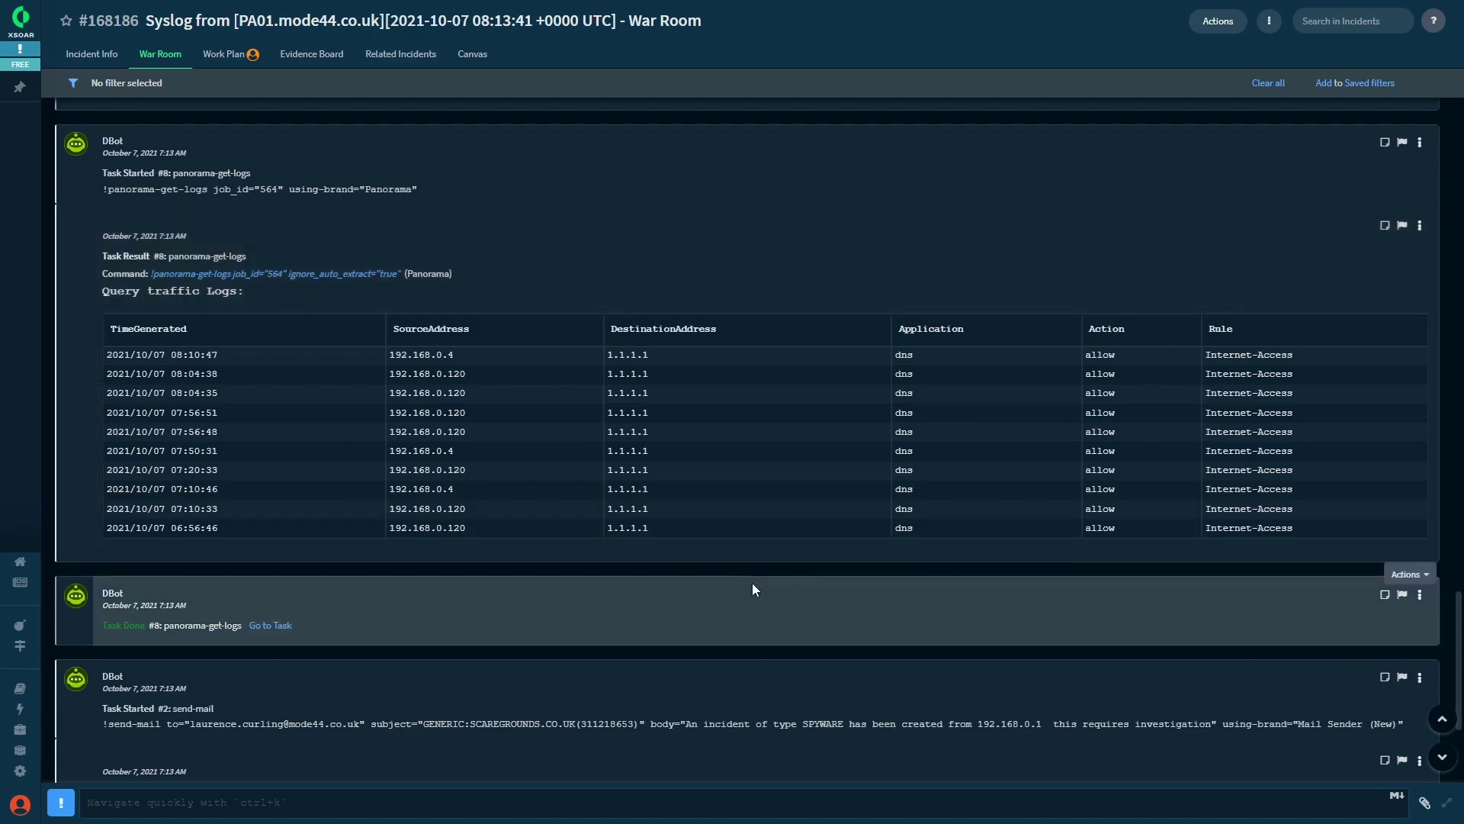
pyautogui.scroll(7, 715, 468)
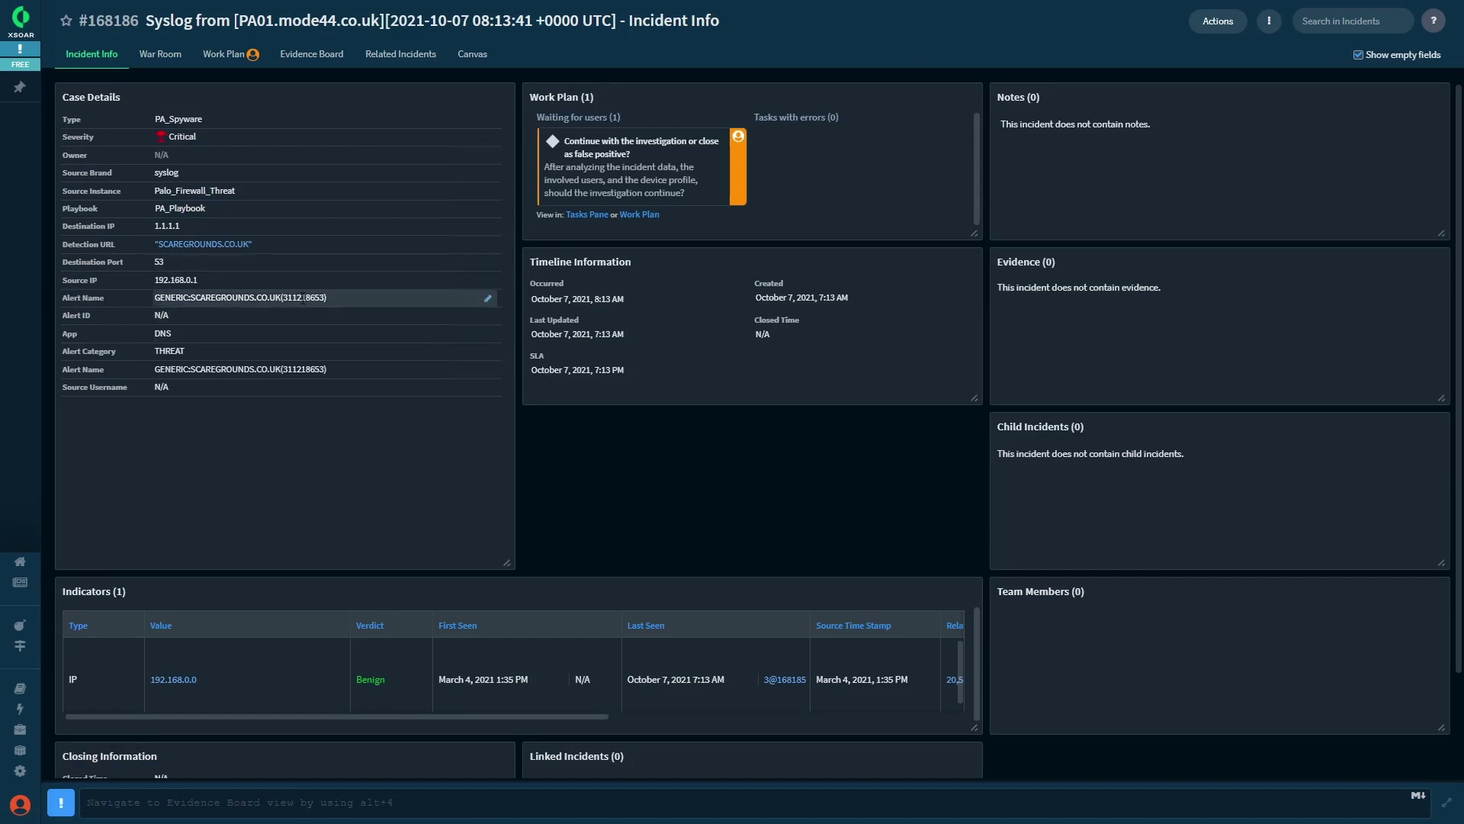
# Complete the "Continue with the investigation or close as false positive?" task in the work plan with "else" and the note "Known URL"
pyautogui.click(237, 63)
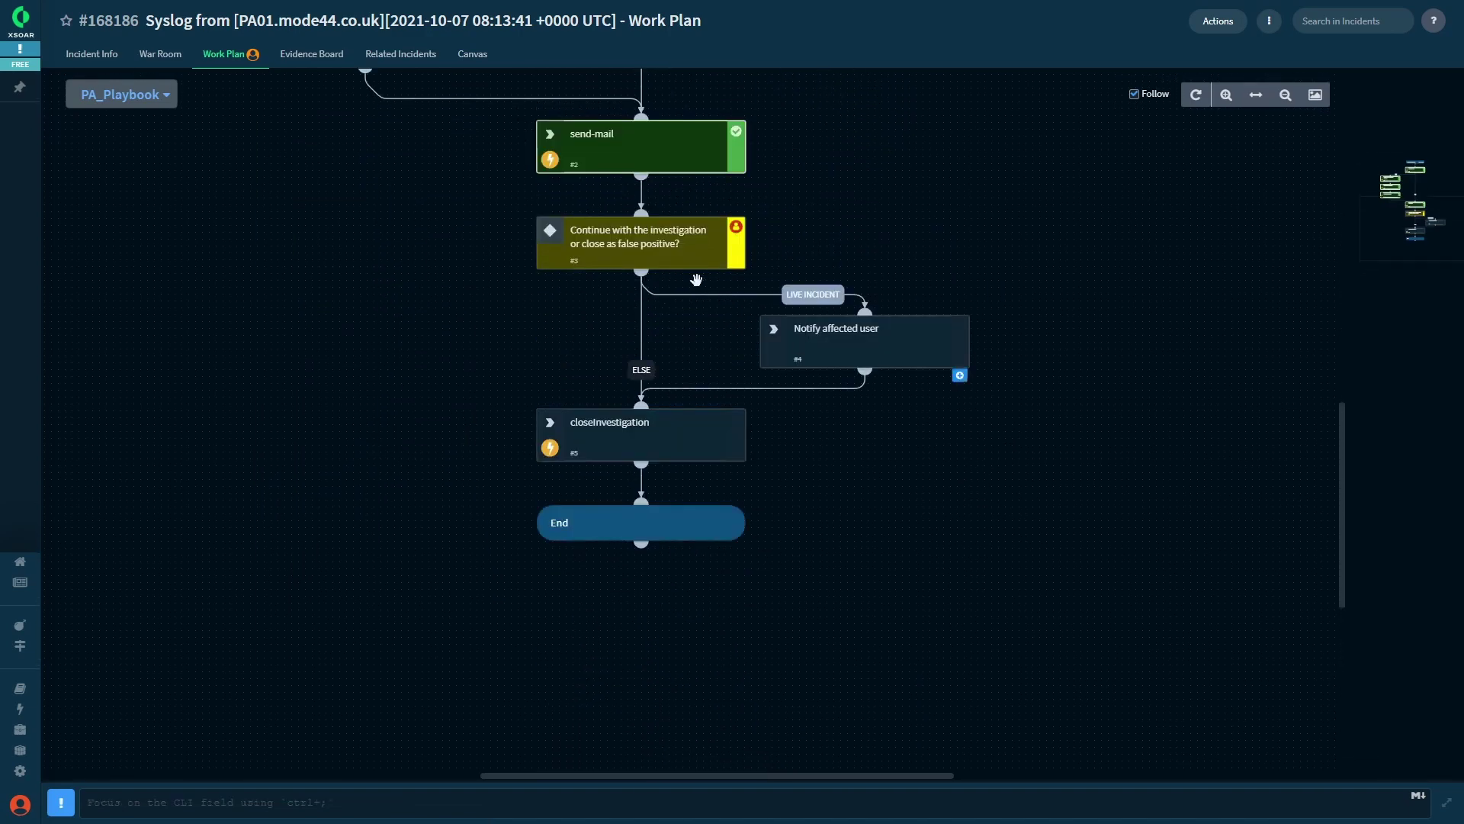
pyautogui.click(654, 242)
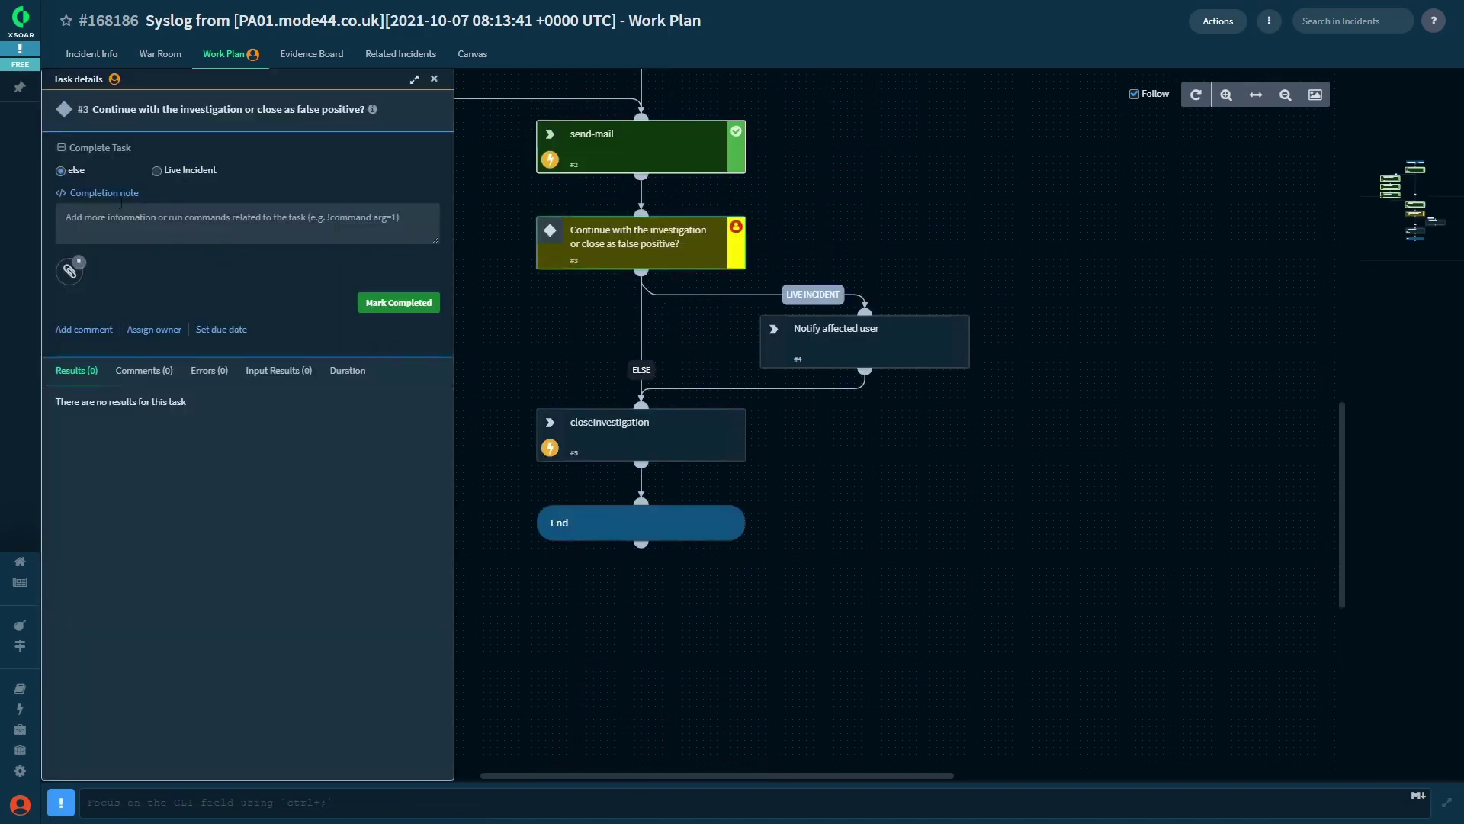
pyautogui.click(227, 219)
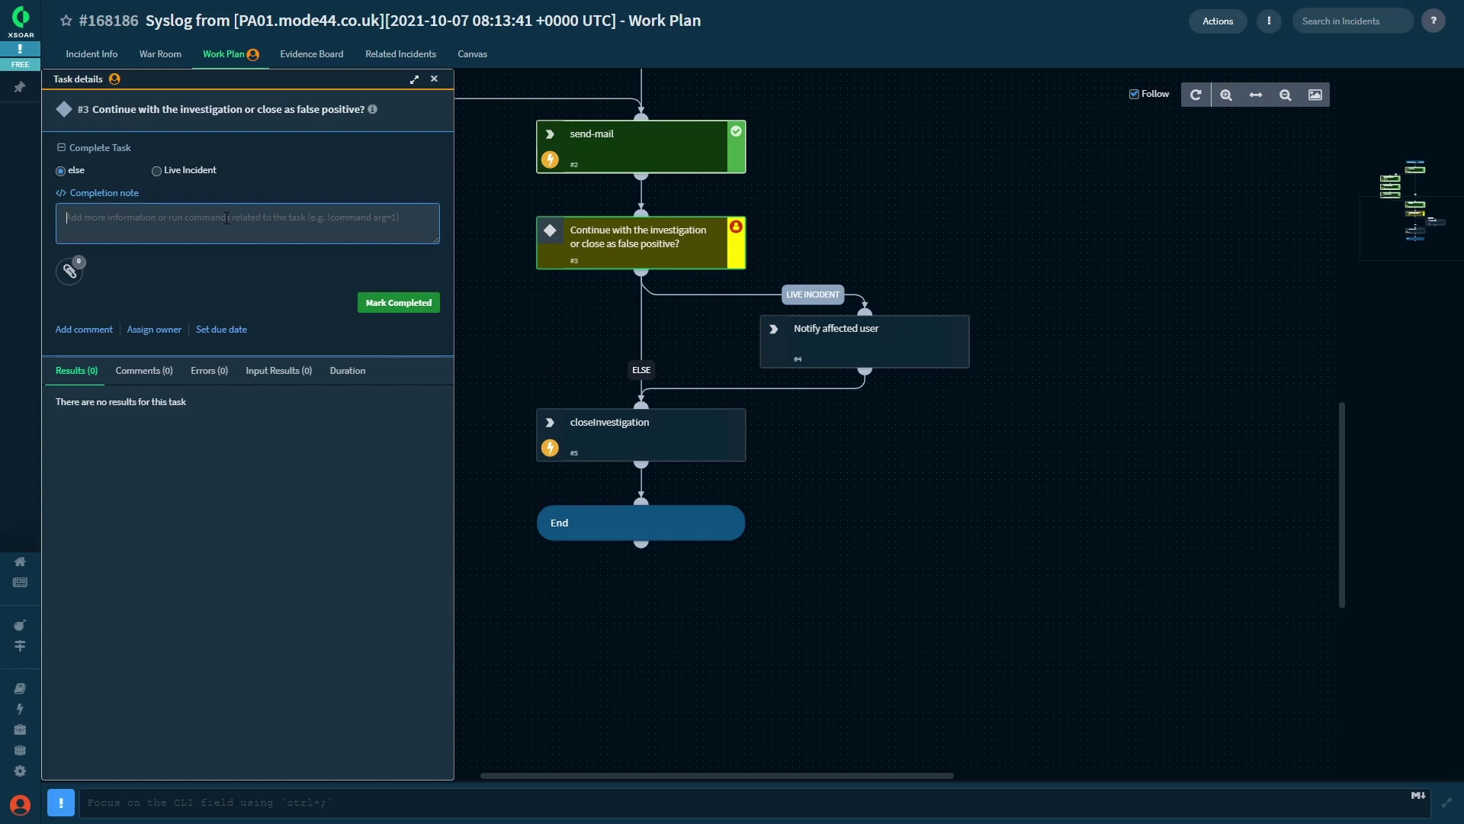
pyautogui.write('Known ')
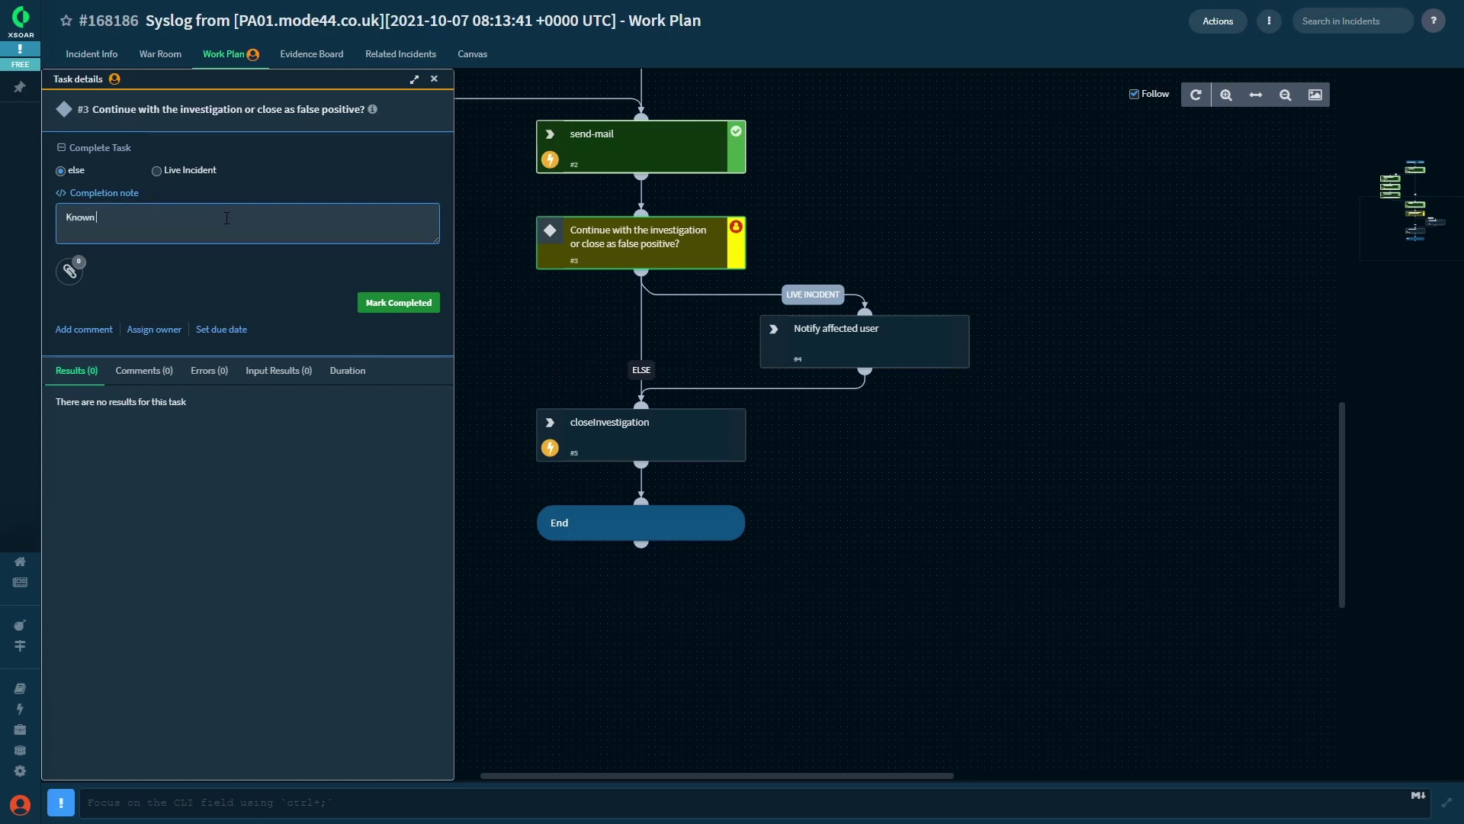
pyautogui.write('URL')
pyautogui.click(420, 302)
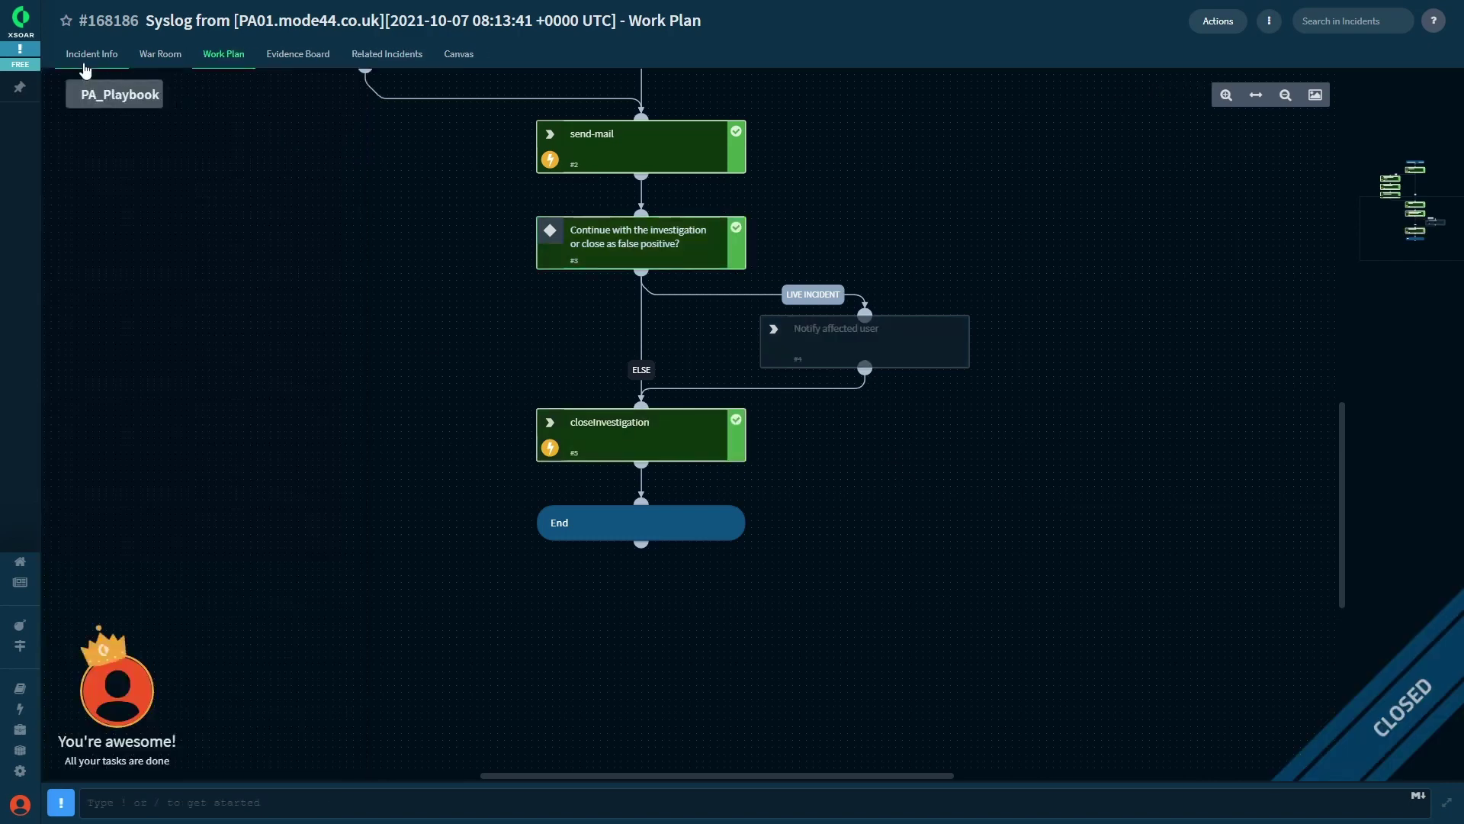
# Open the late incident that is 2 days past SLA from the Incidents dashboard and review its details and indicators
pyautogui.click(44, 573)
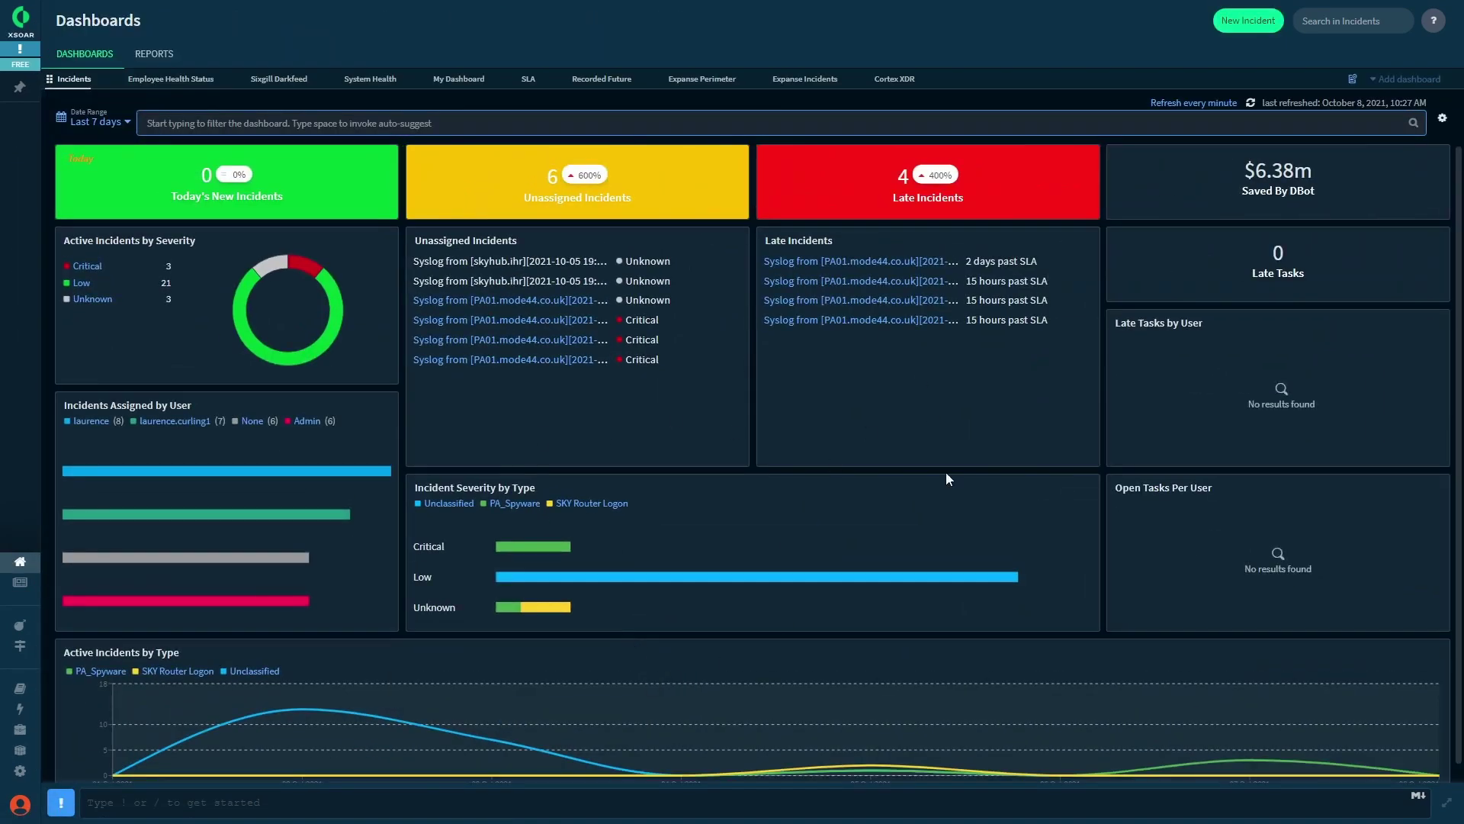
pyautogui.click(847, 262)
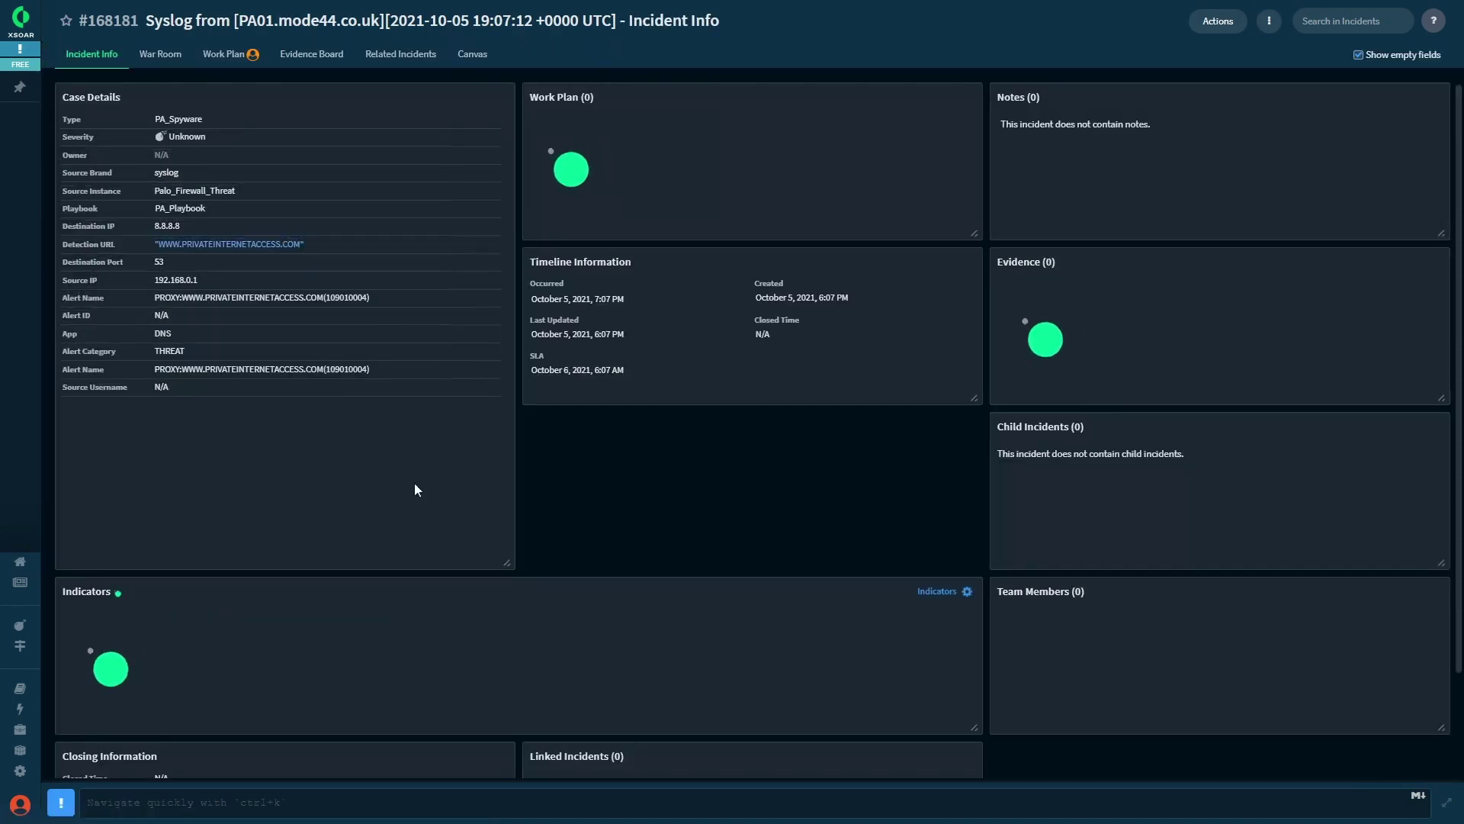
pyautogui.scroll(-3, 621, 665)
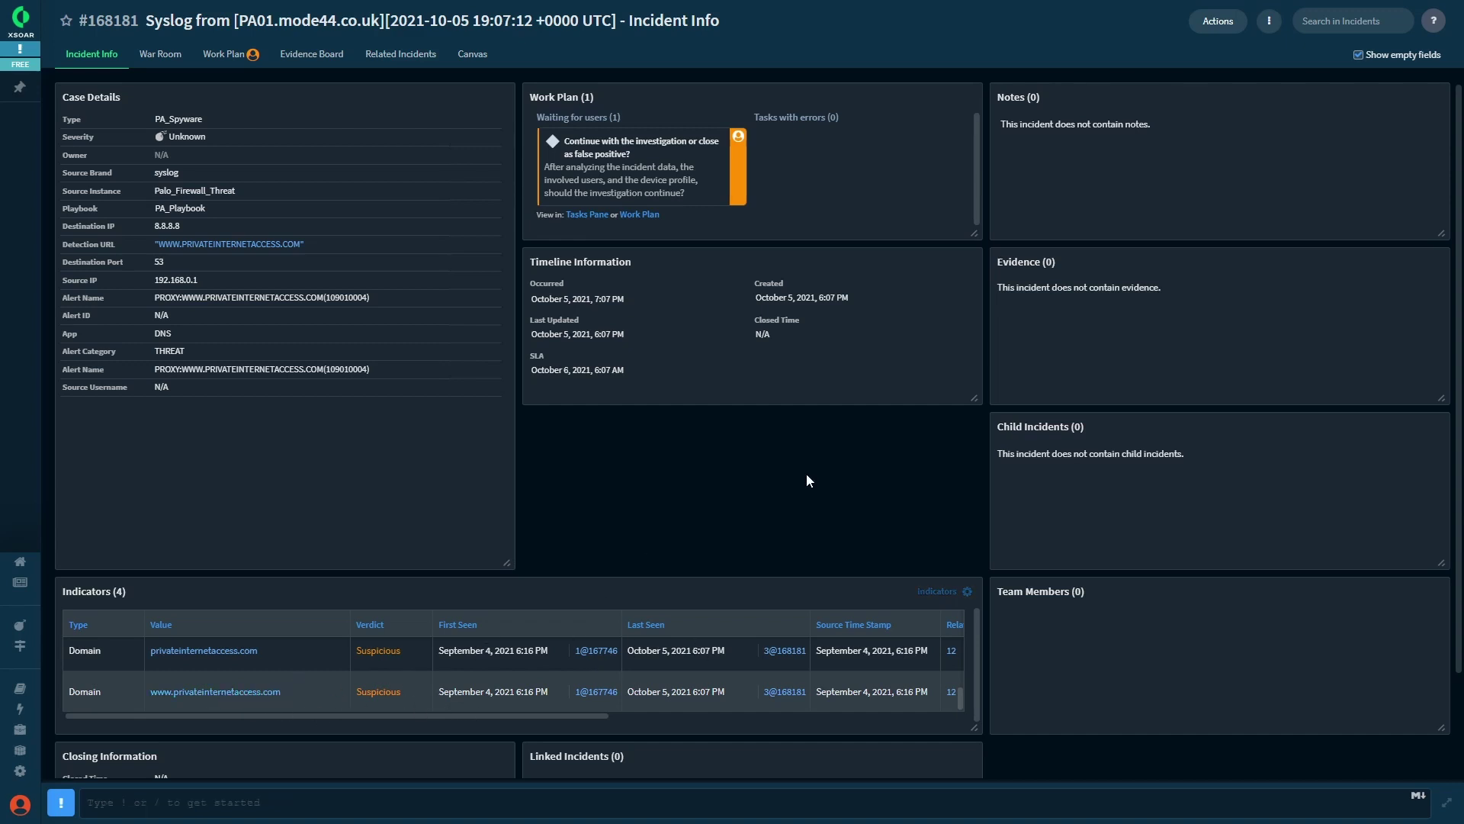
# Follow the War Room link to incident #168183, look over its syslog entry, and return to incident #168181's info page
pyautogui.click(160, 54)
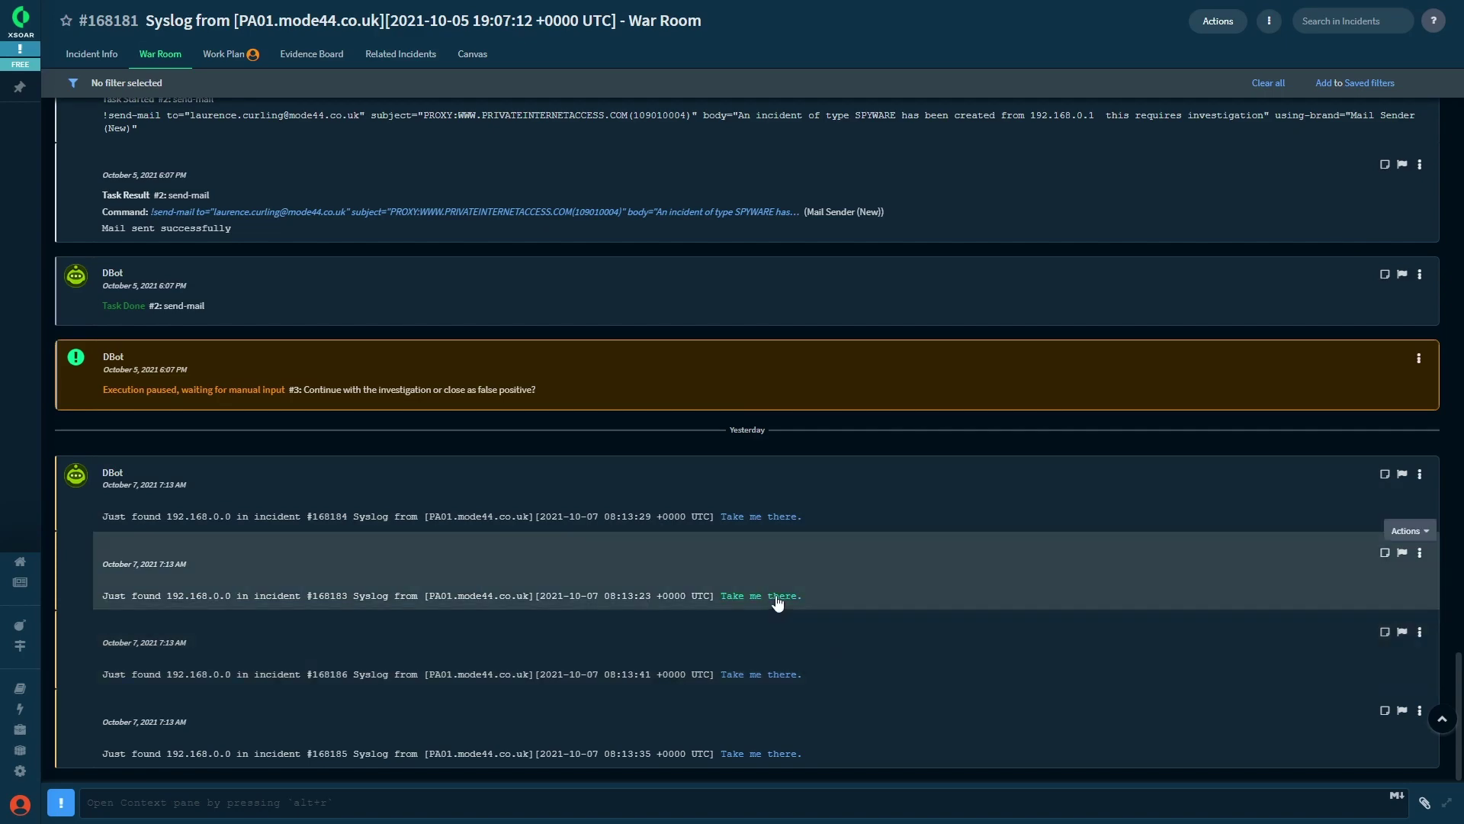
pyautogui.click(777, 599)
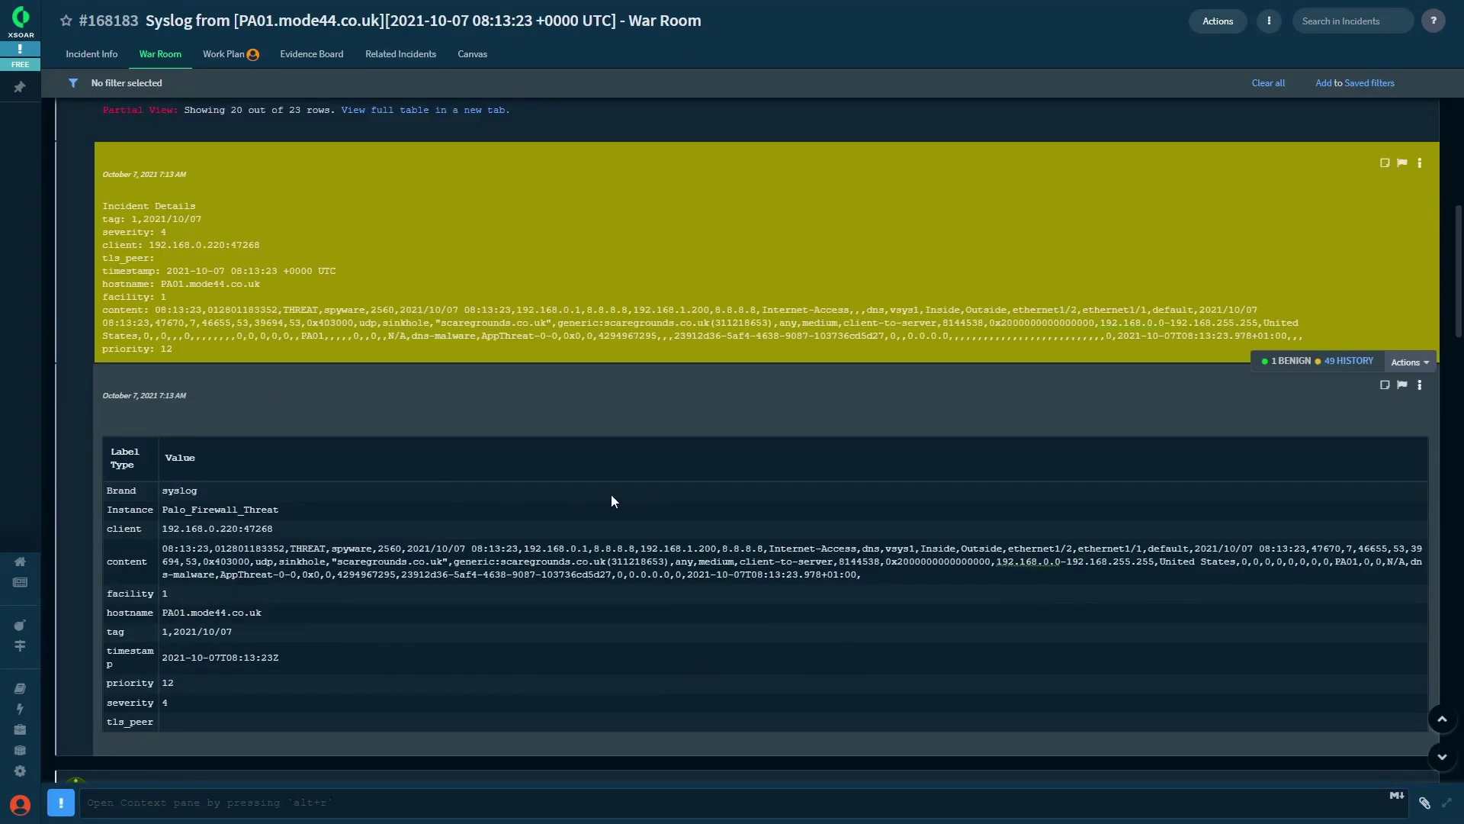
pyautogui.scroll(-4, 611, 496)
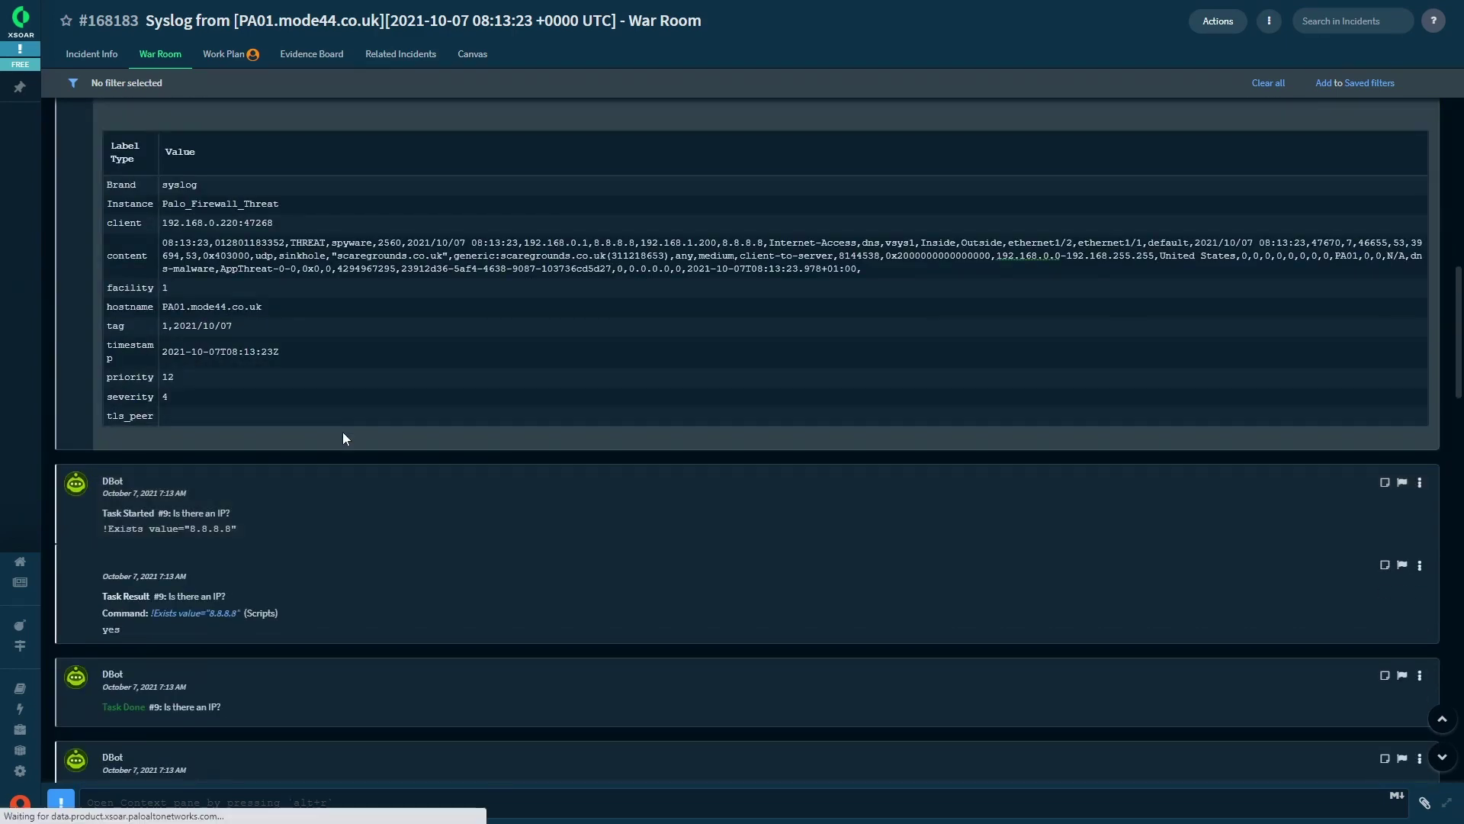
pyautogui.hotkey('alt', 'Left')
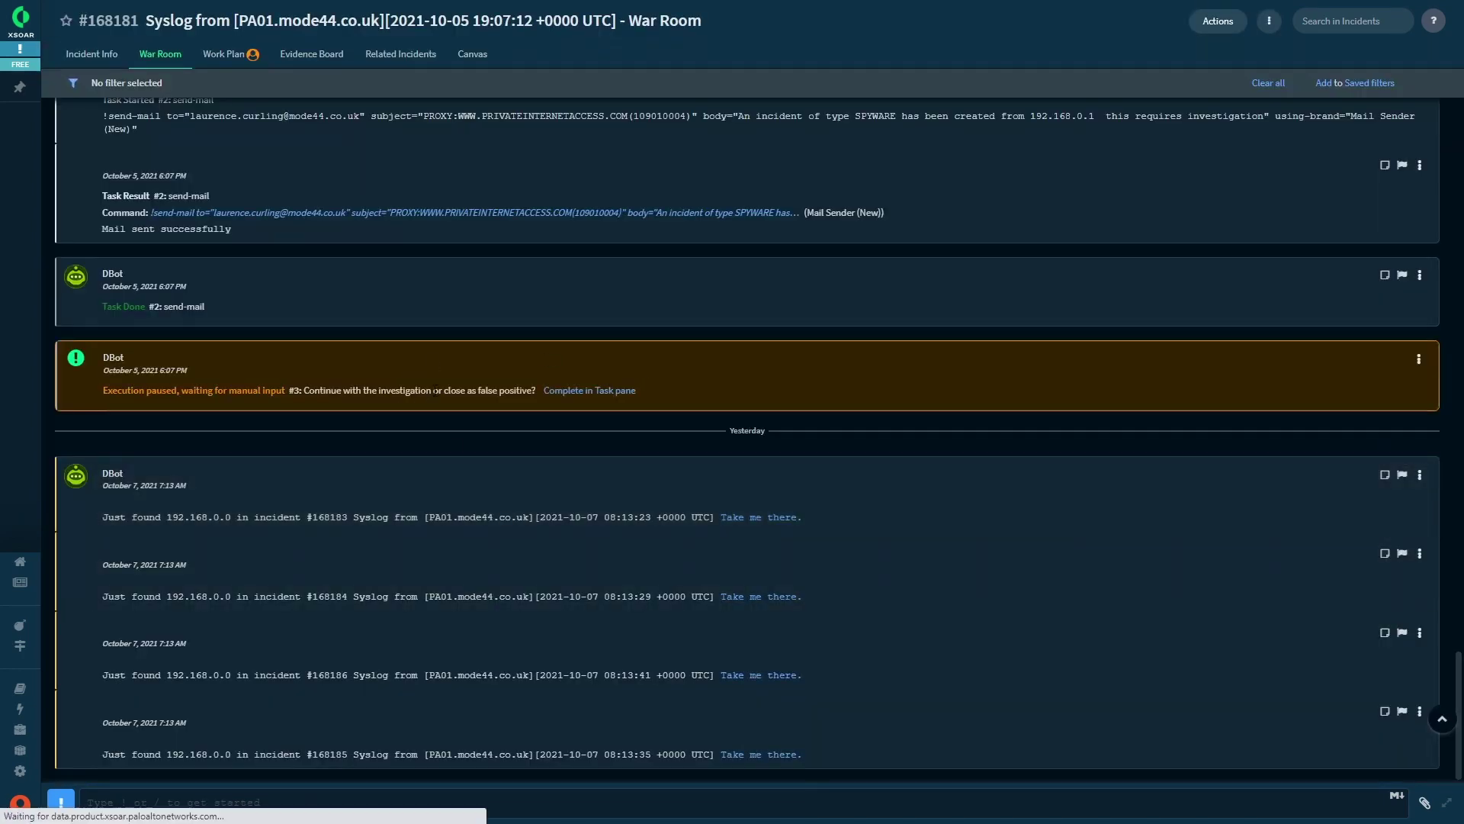
pyautogui.hotkey('alt', 'Left')
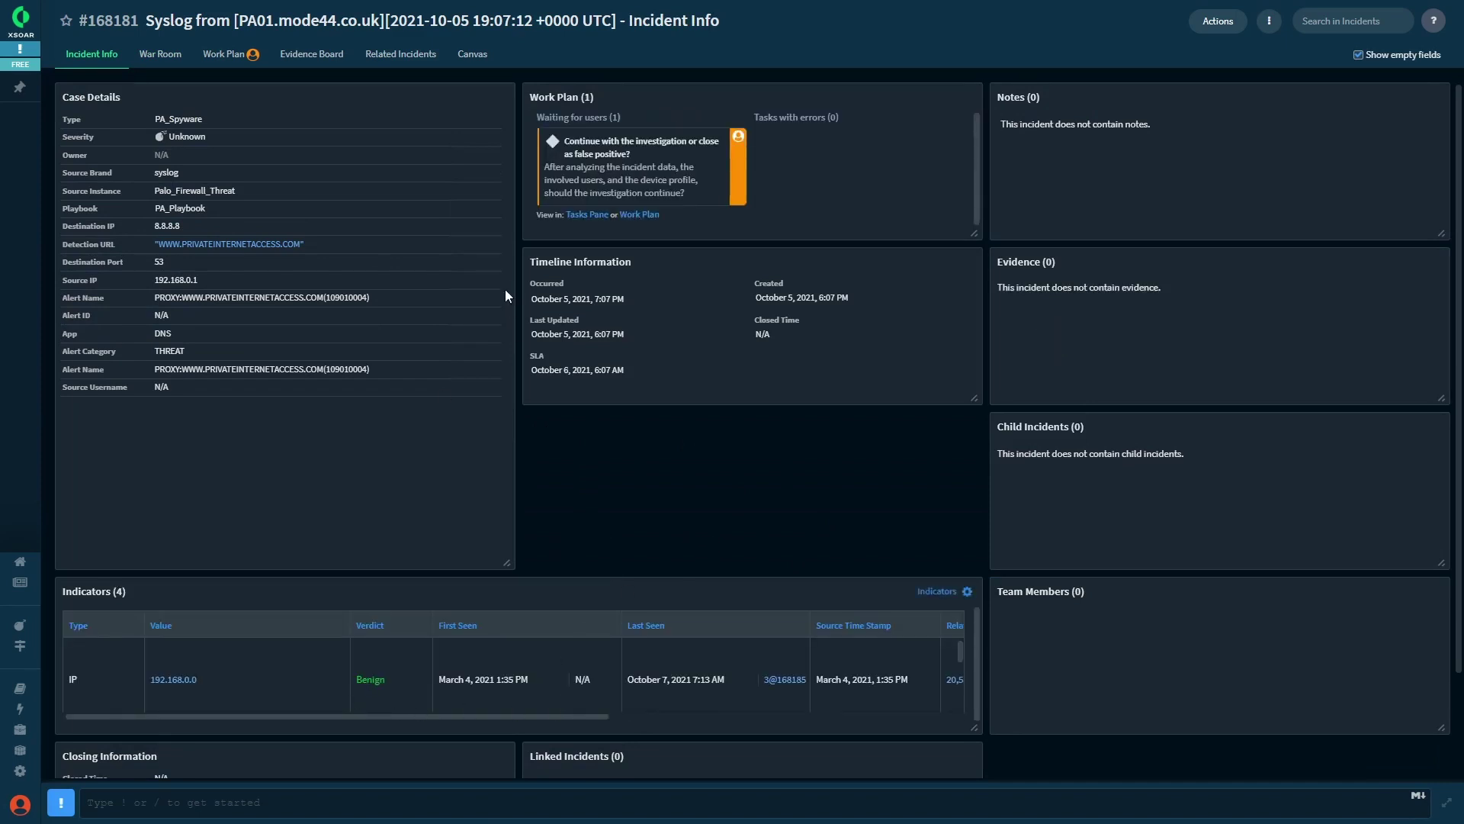
# Complete incident #168181's "Continue with the investigation or close as false positive?" task with "else" and the note "False Positive"
pyautogui.click(593, 165)
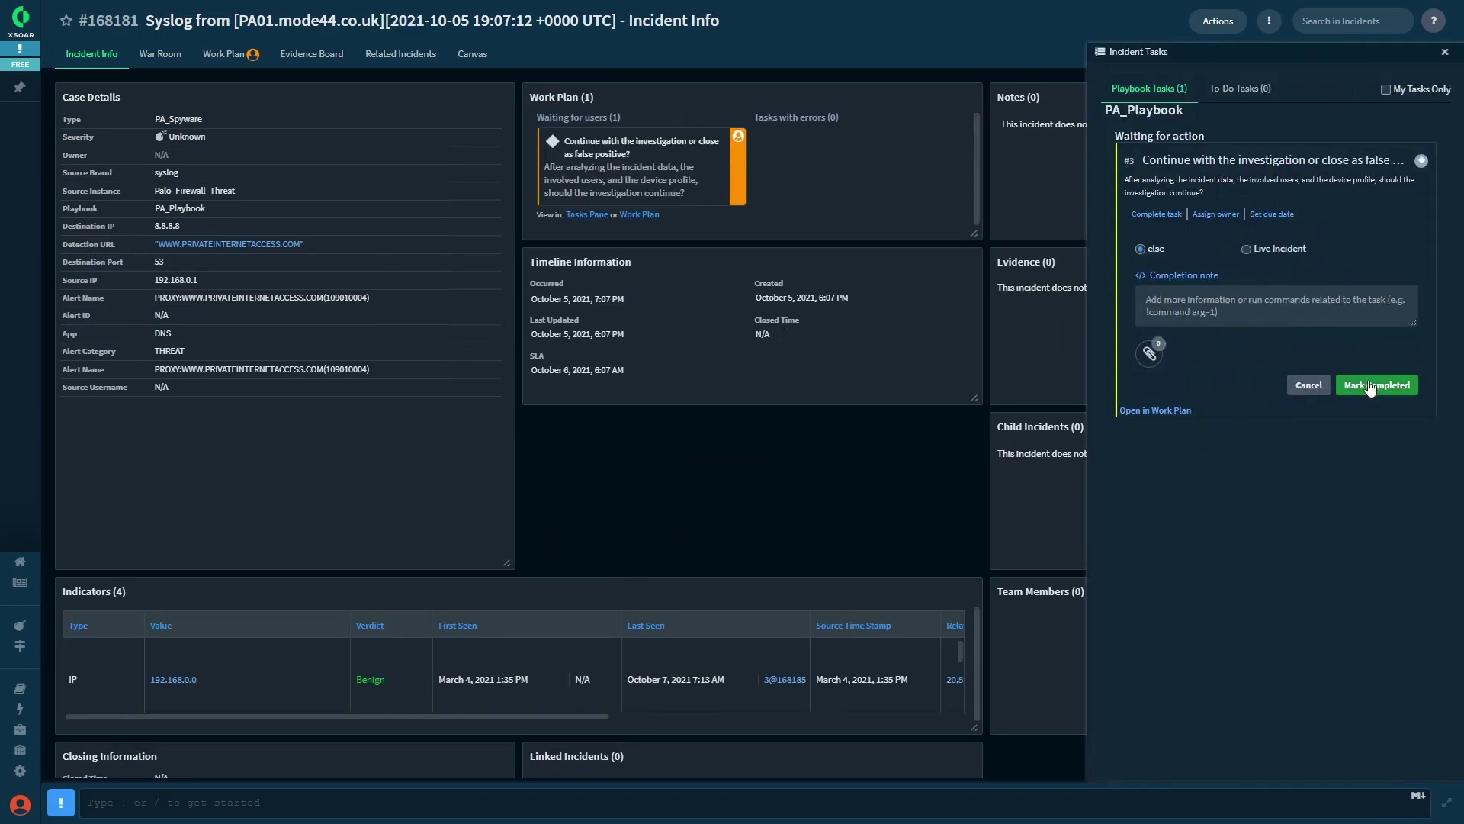
pyautogui.click(1248, 296)
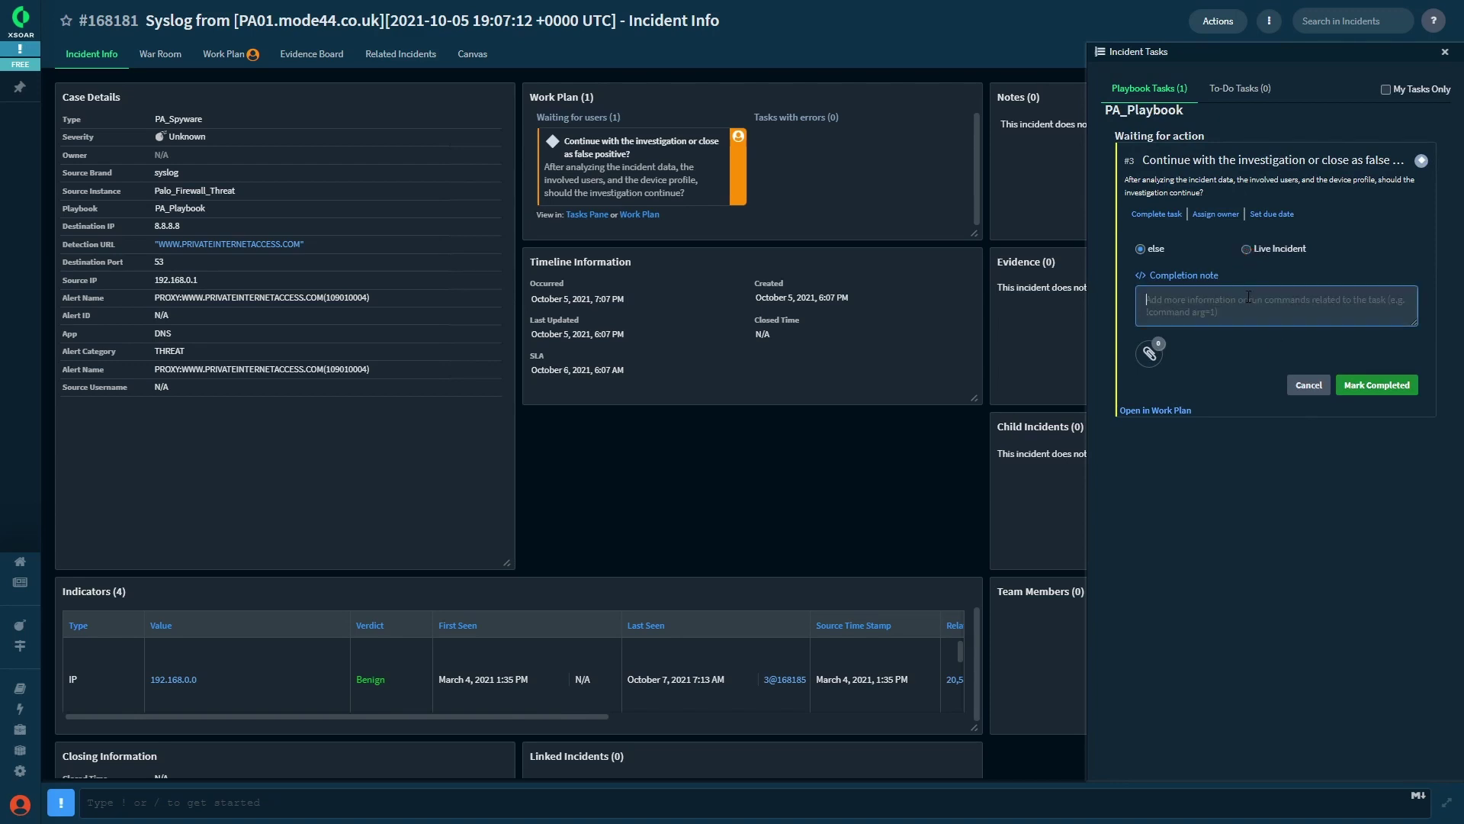
pyautogui.write('False')
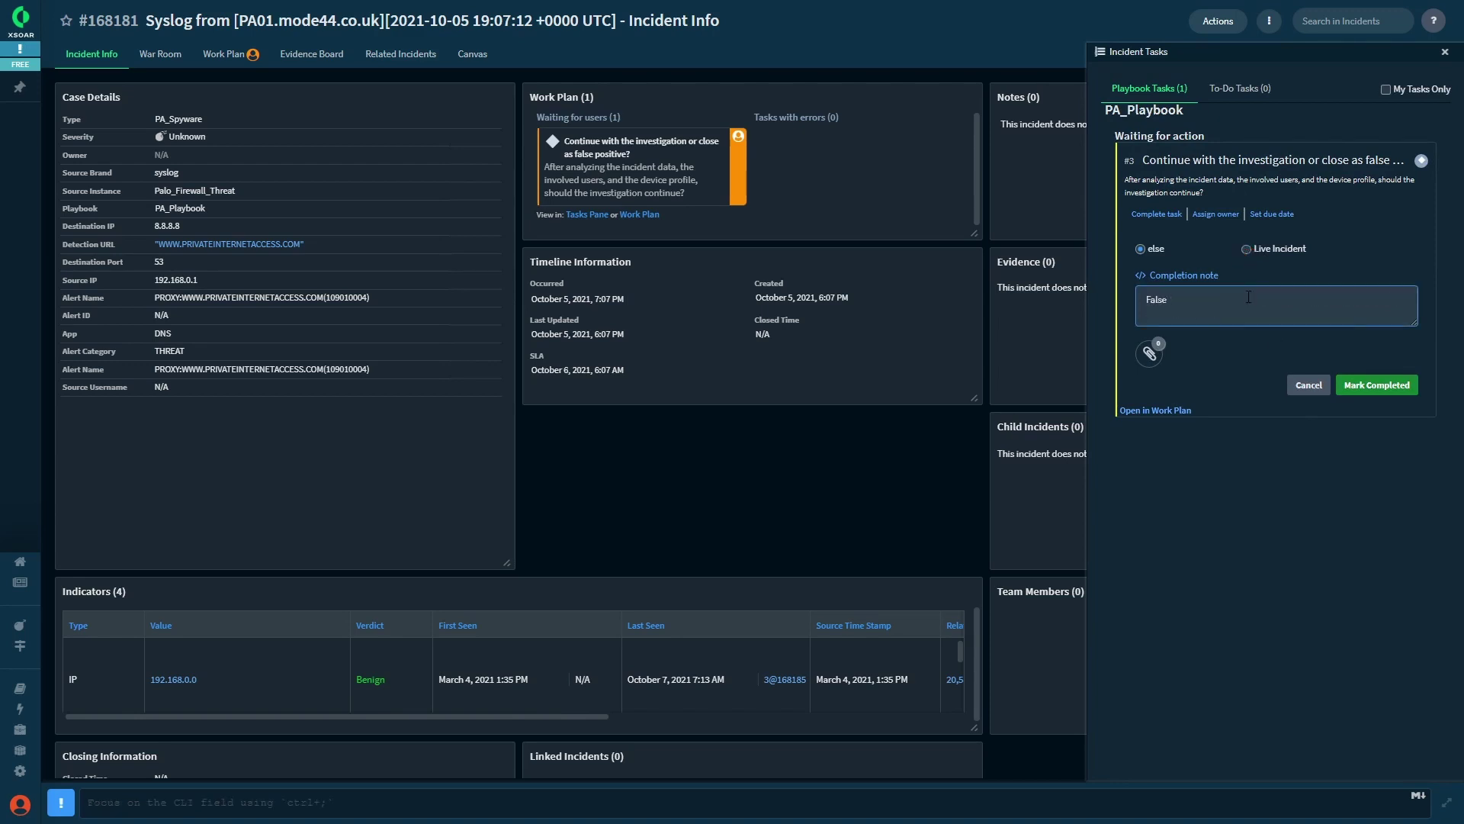
pyautogui.write(' Por')
pyautogui.write('itive')
pyautogui.click(1392, 383)
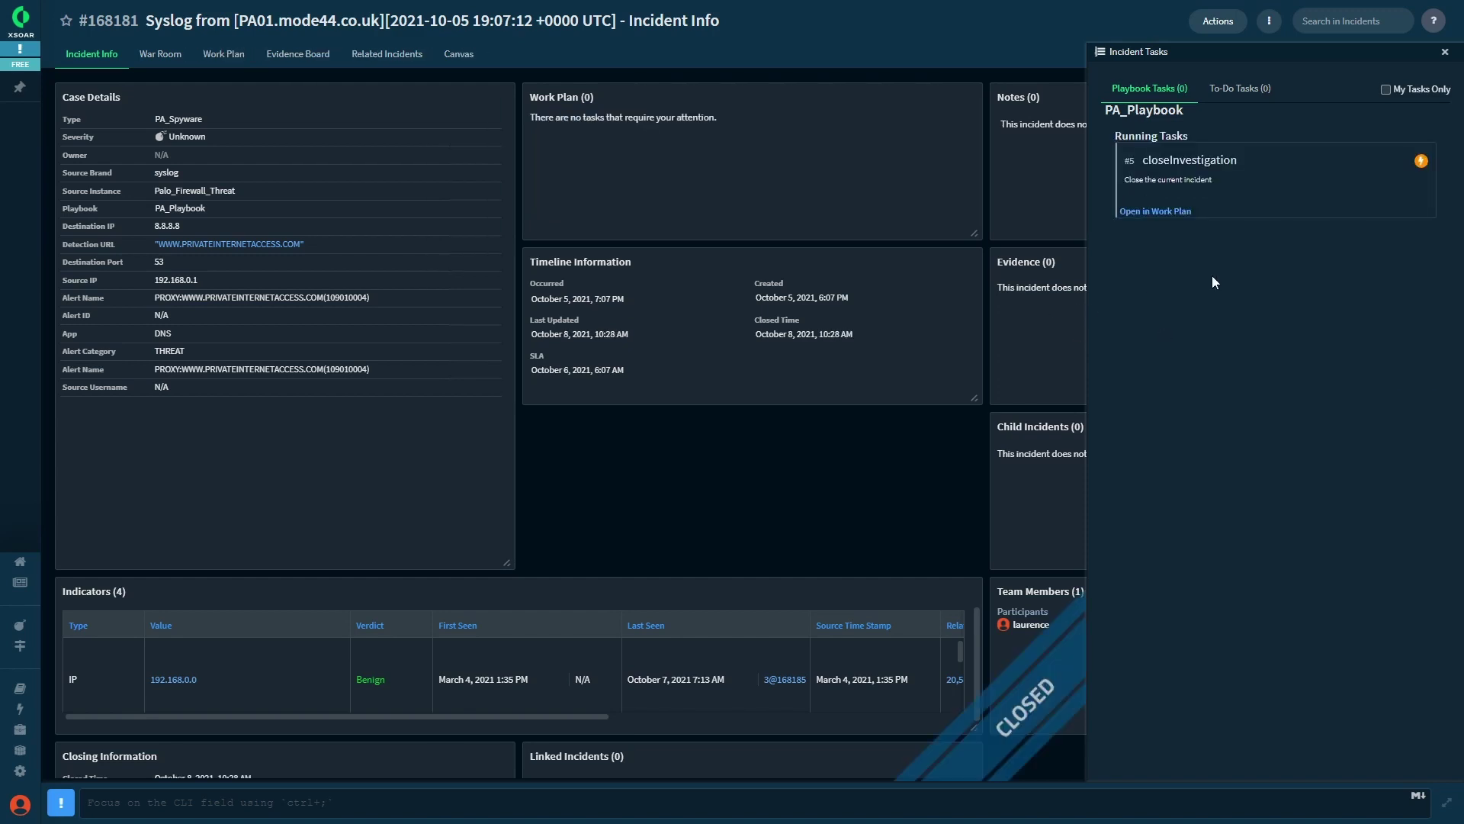
pyautogui.click(1444, 52)
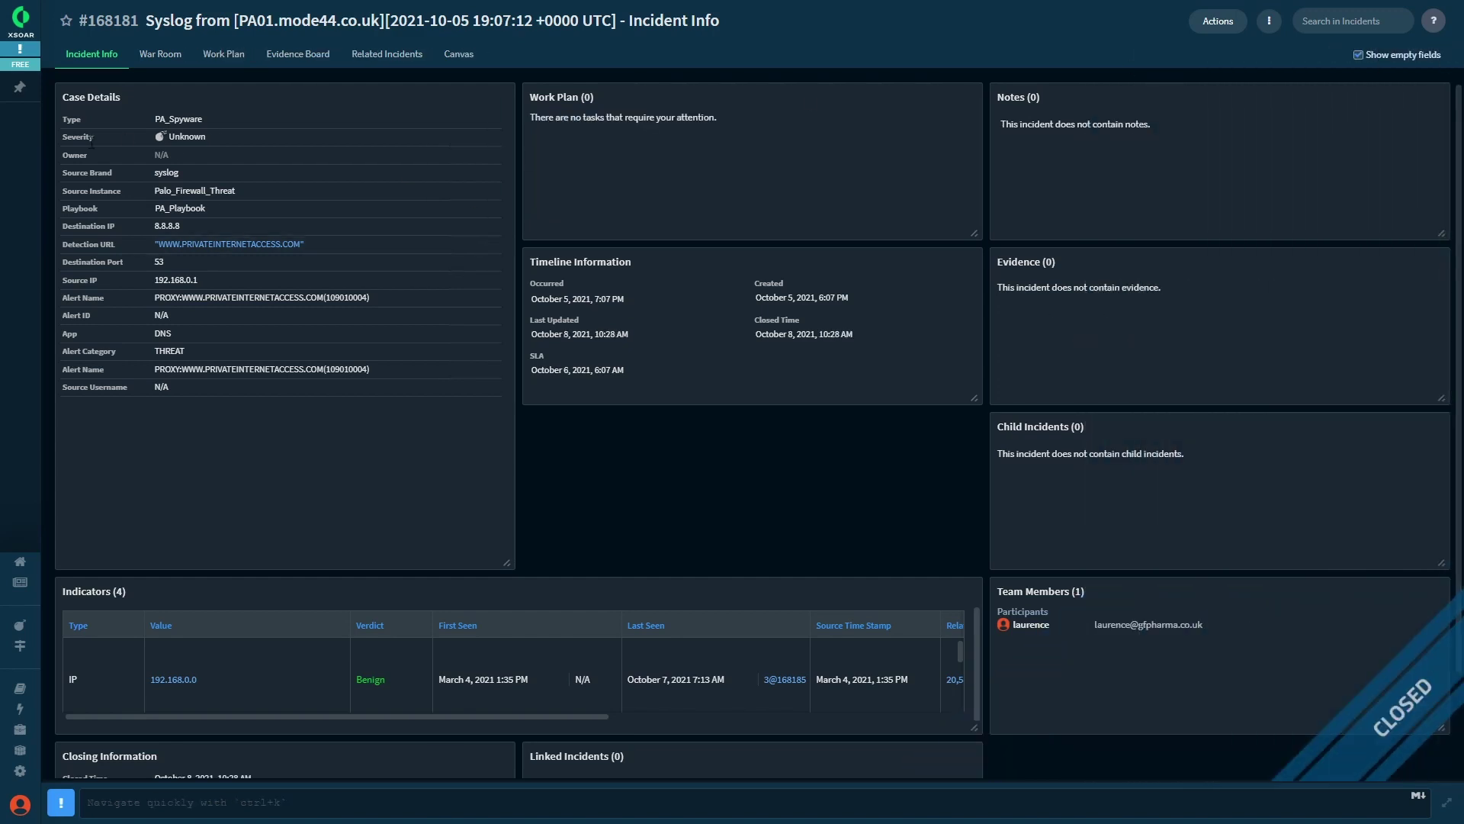
# Open late incident #168183 from the Incidents dashboard and copy its alert name from the case details
pyautogui.moveTo(36, 592)
pyautogui.click(46, 564)
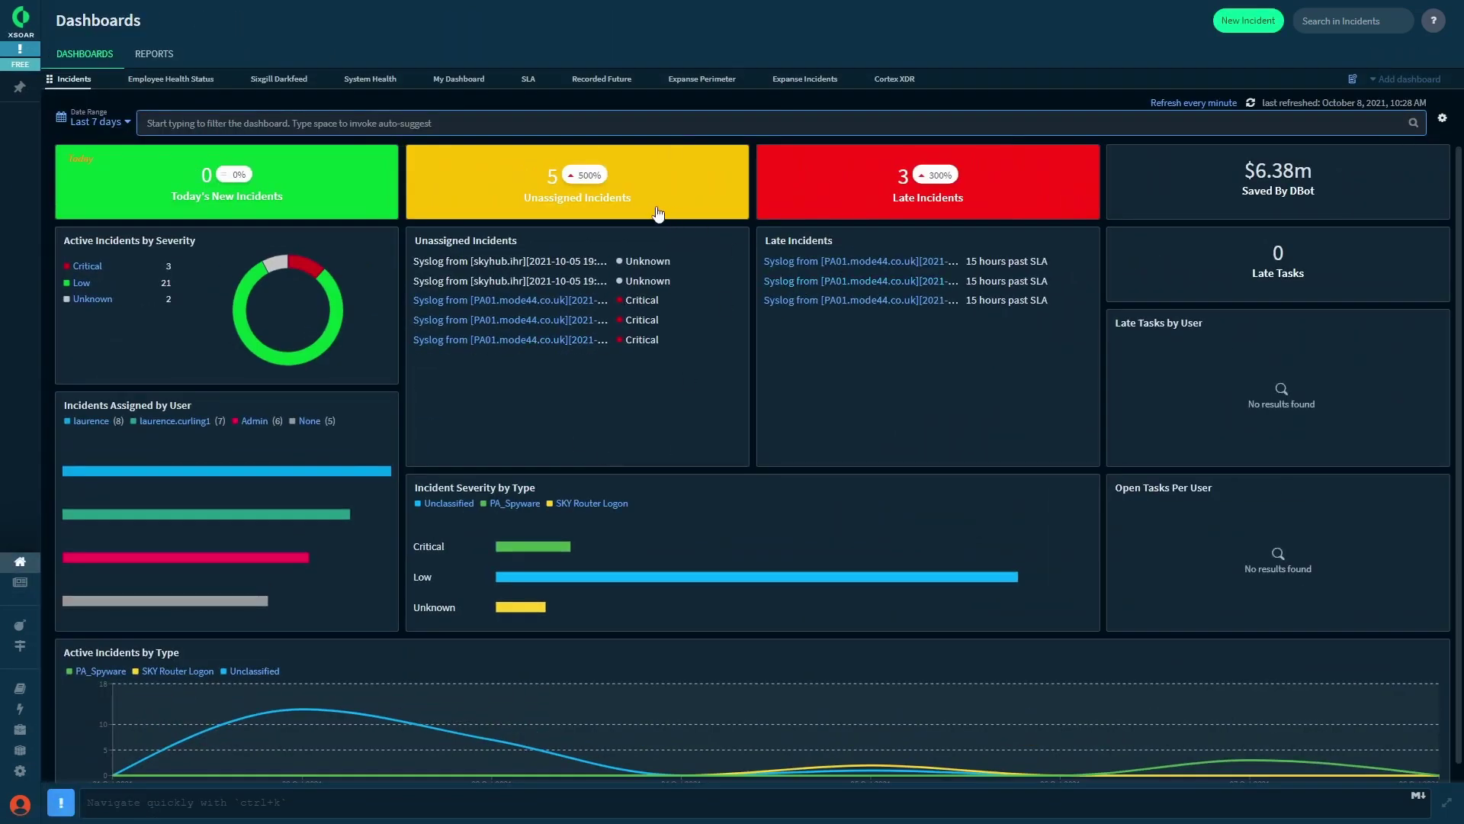
pyautogui.click(653, 204)
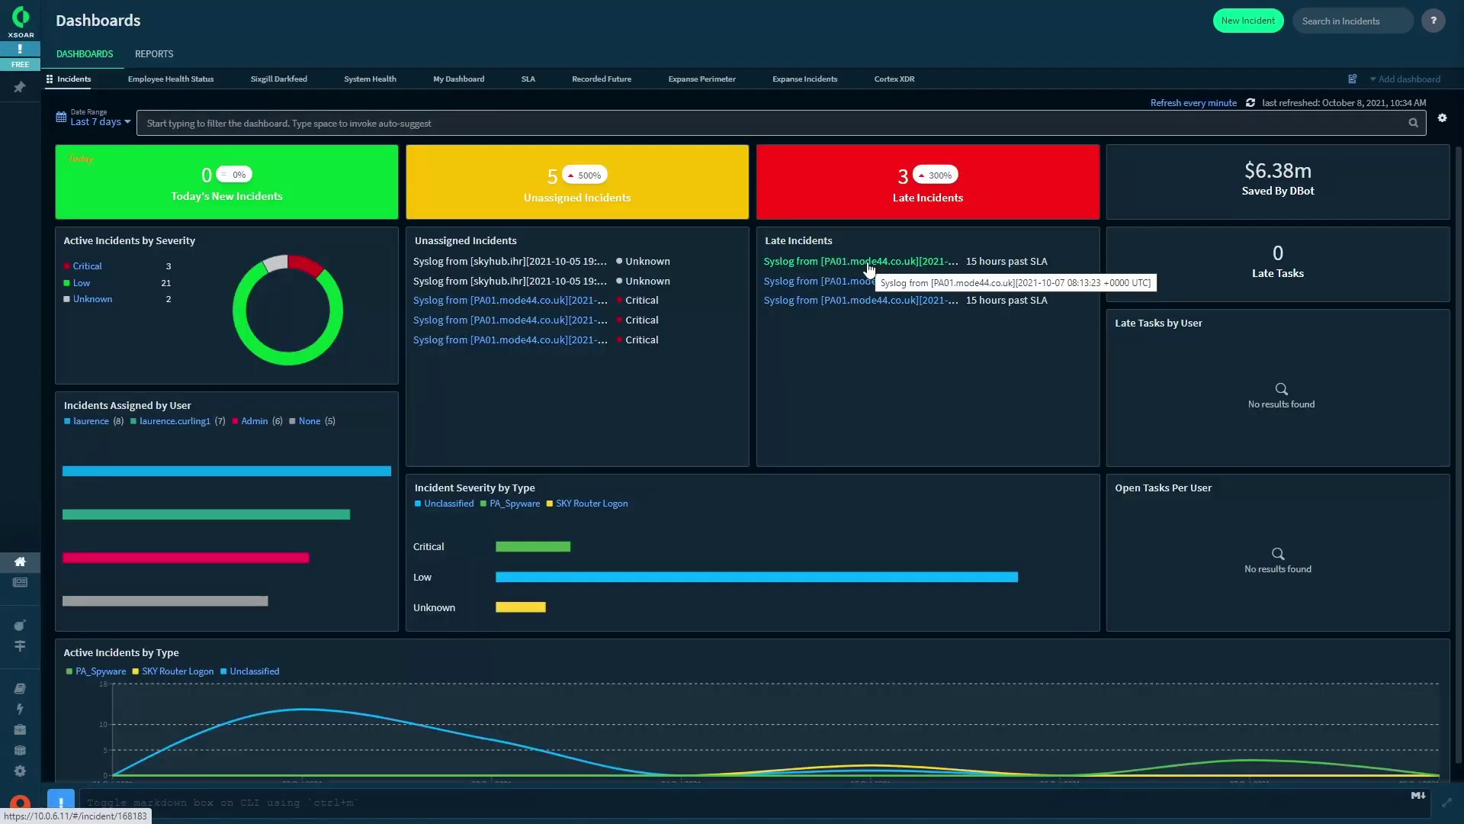
pyautogui.click(867, 267)
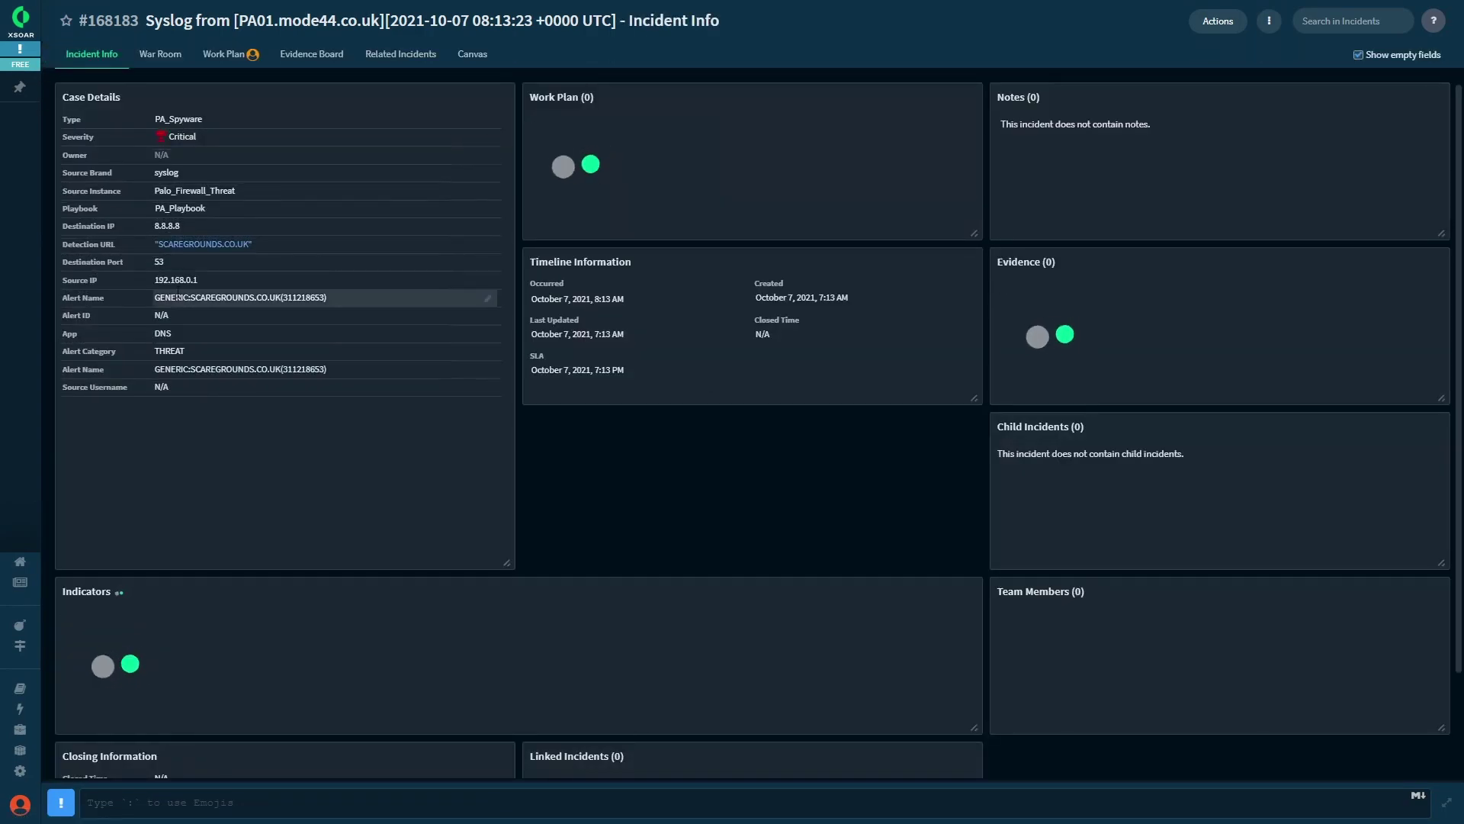
pyautogui.moveTo(155, 299); pyautogui.dragTo(323, 304)
pyautogui.rightClick(276, 300)
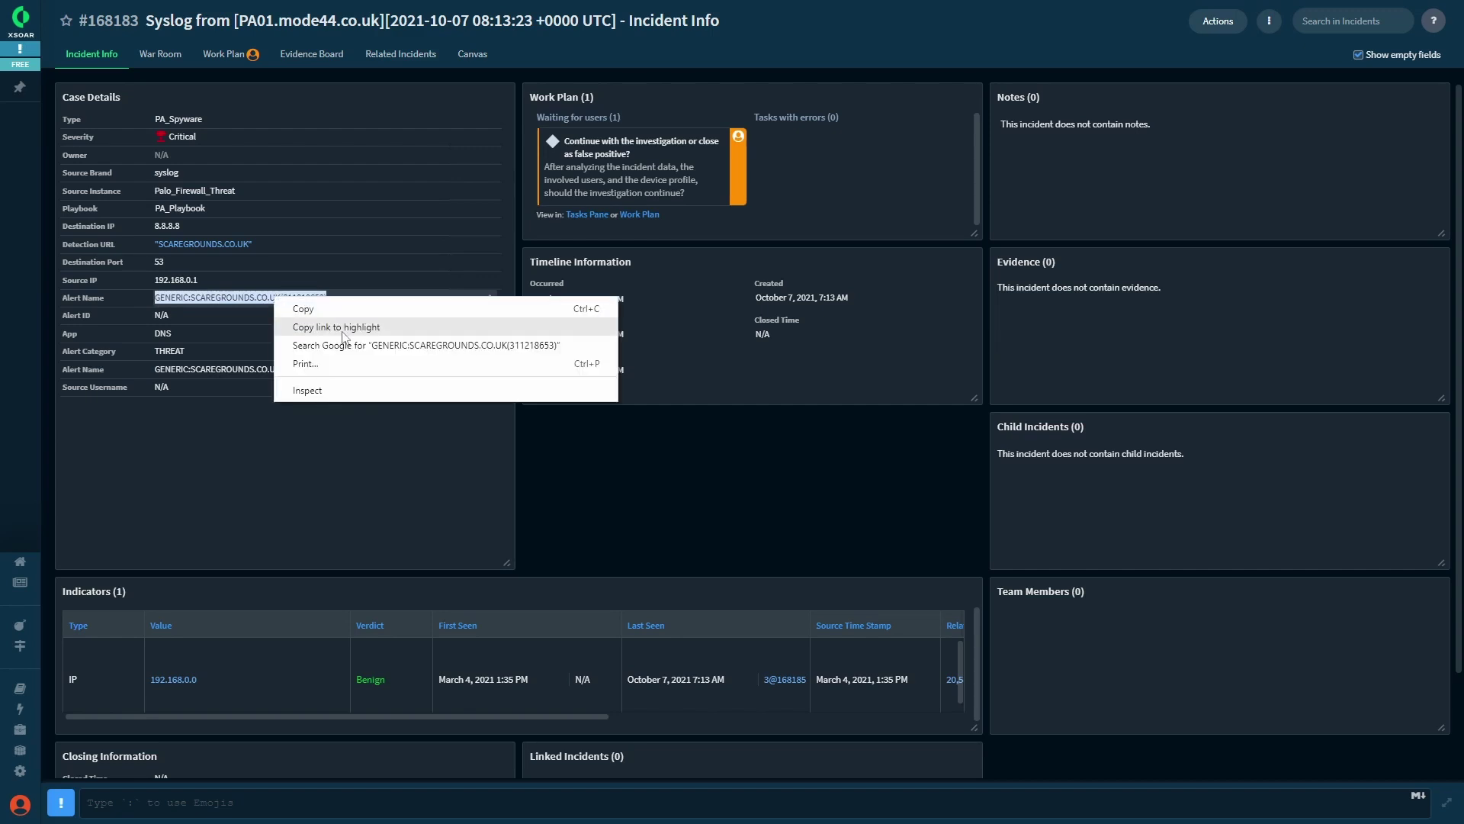
pyautogui.click(294, 310)
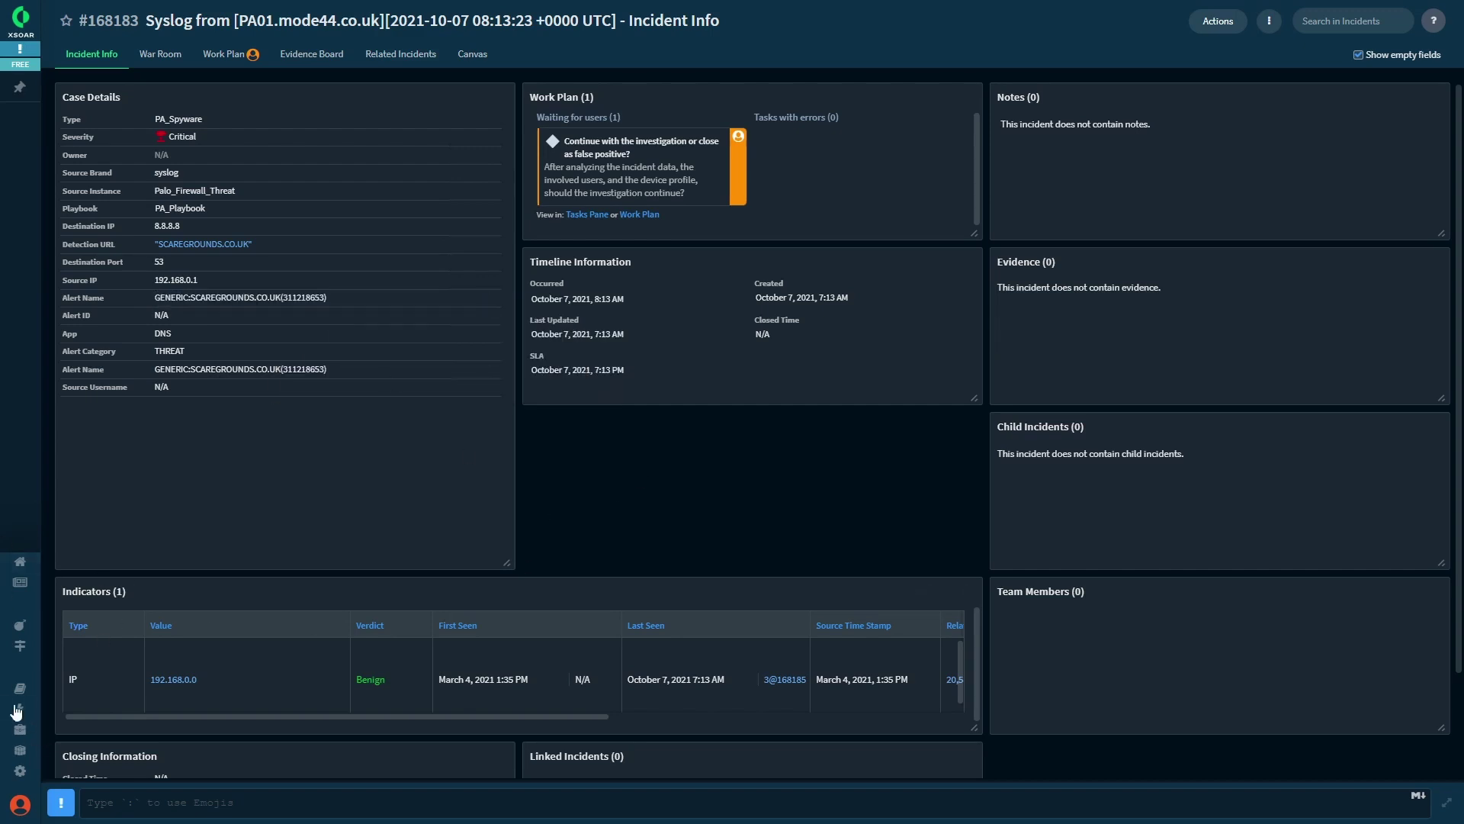
# Filter the Incidents dashboard with alertname:"GENERIC:SCAREGROUNDS.CO.UK(311218653)" and list the matching late incidents
pyautogui.moveTo(19, 632)
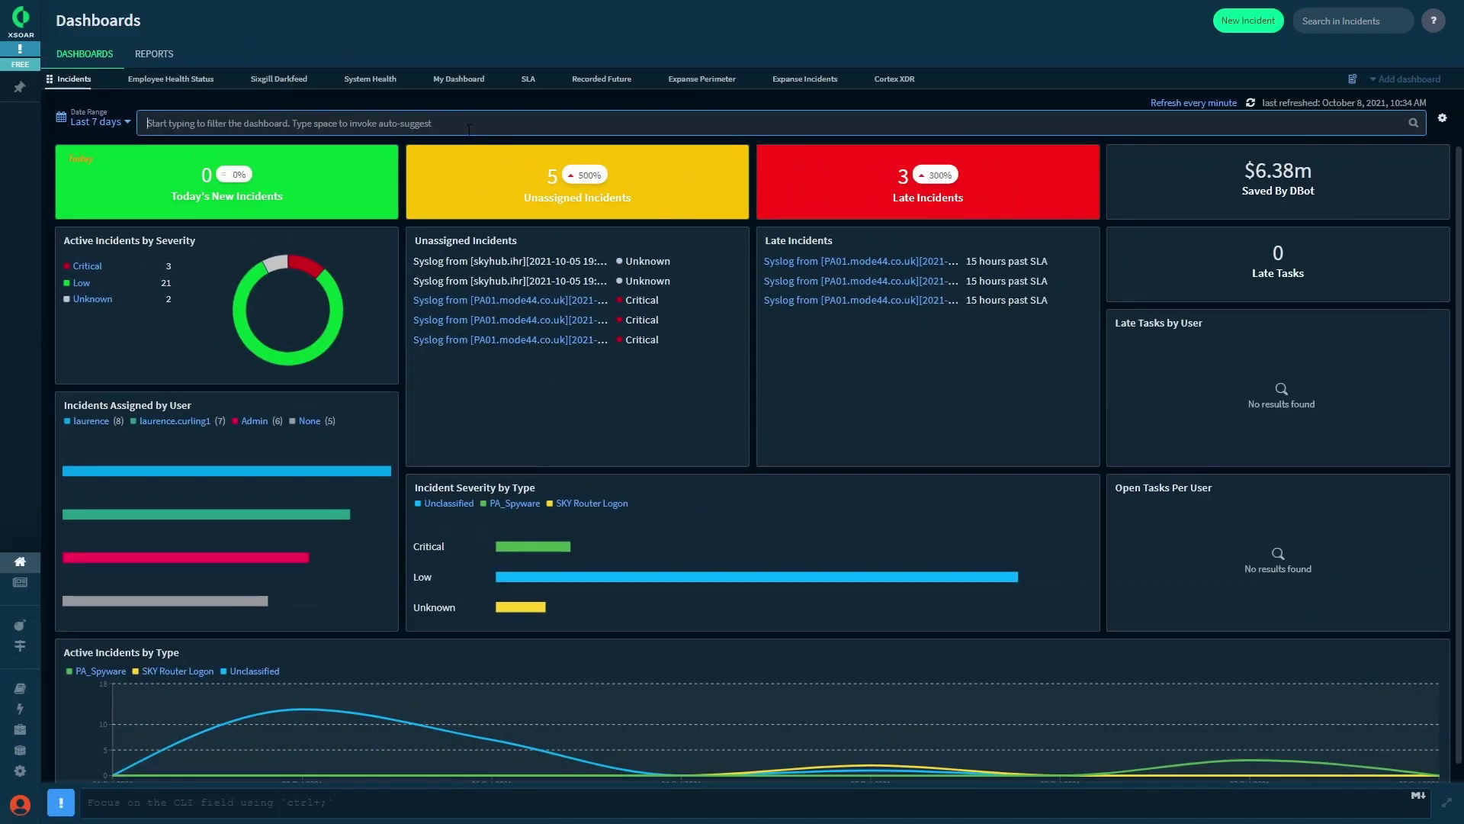
pyautogui.write('al')
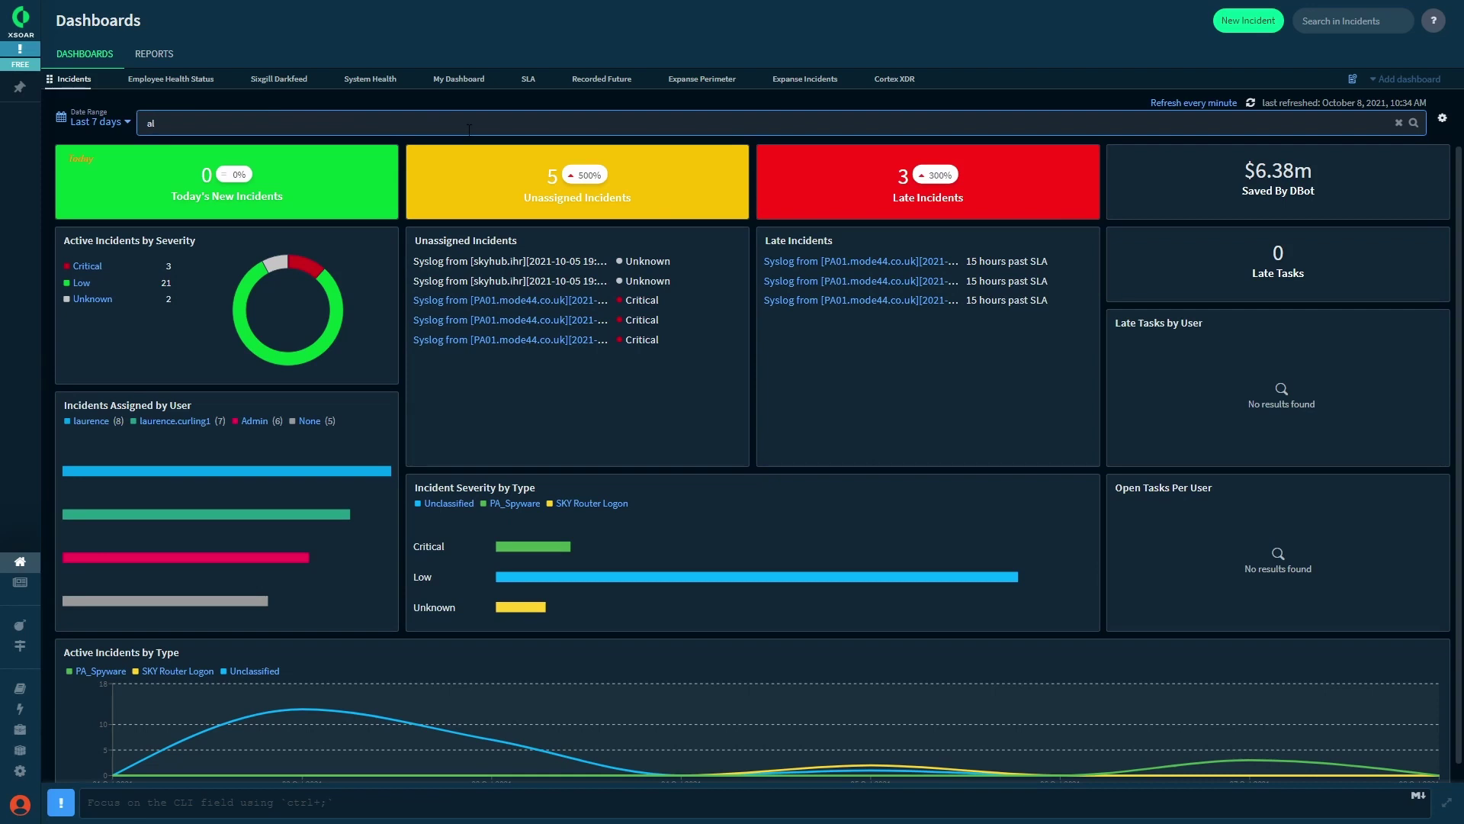
pyautogui.write('ertname:"')
pyautogui.write('GENERIC:SCAREGROUNDS.CO.UK(311218653)')
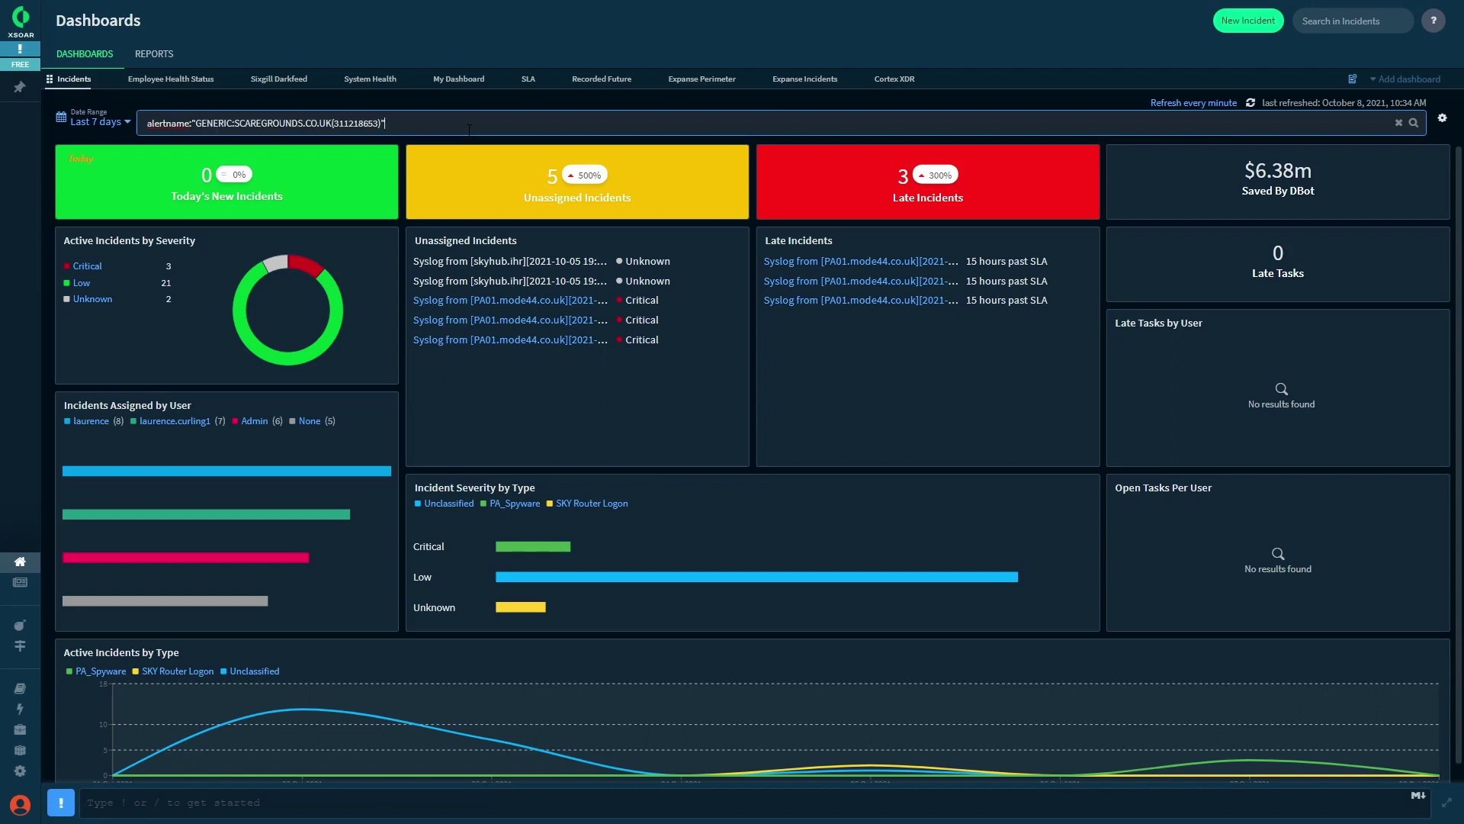
pyautogui.press('Return')
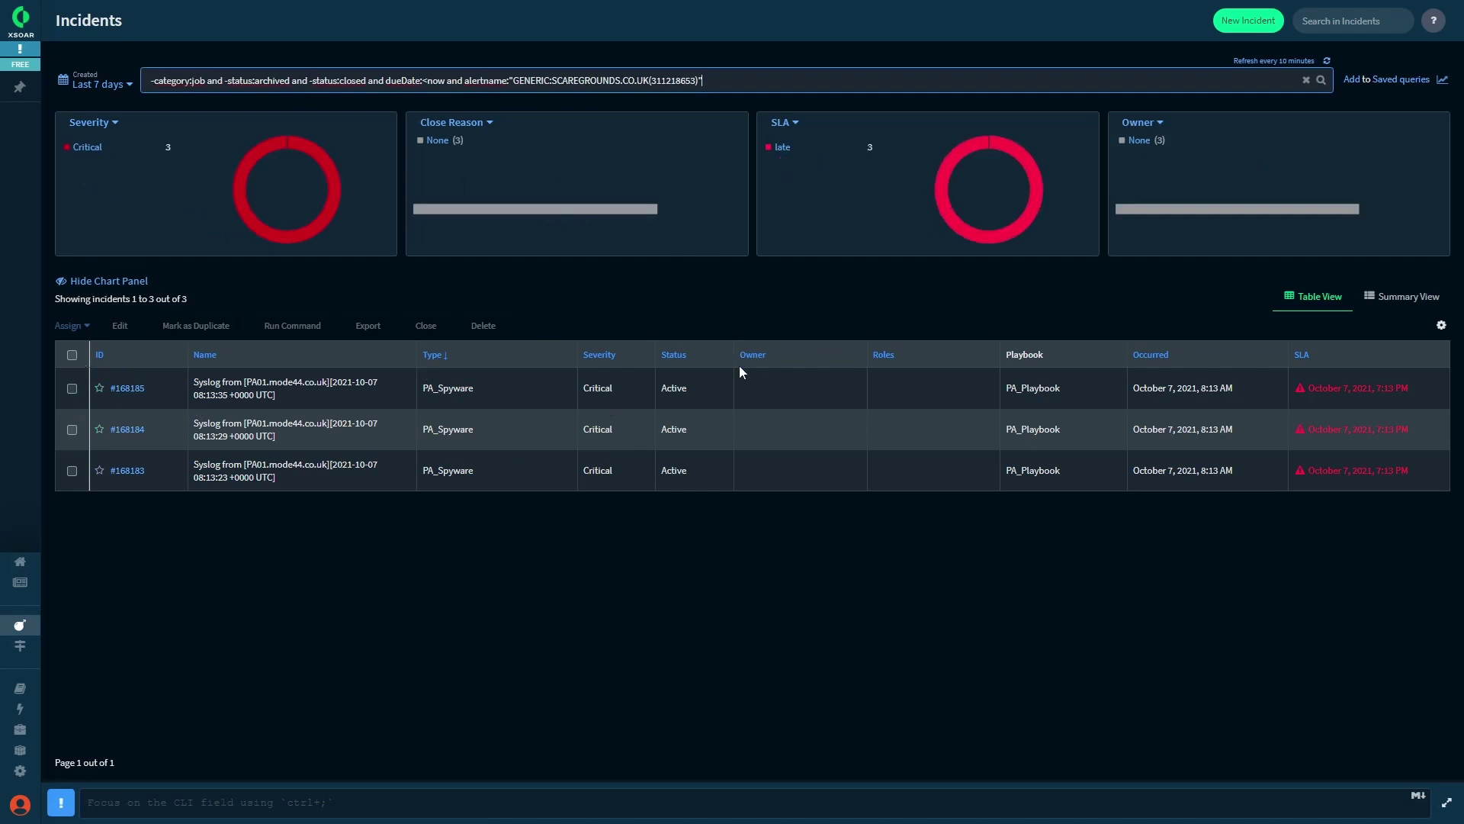
# Close incidents #168184 and #168183 as duplicates of the original incident 168185
pyautogui.click(72, 356)
pyautogui.click(73, 412)
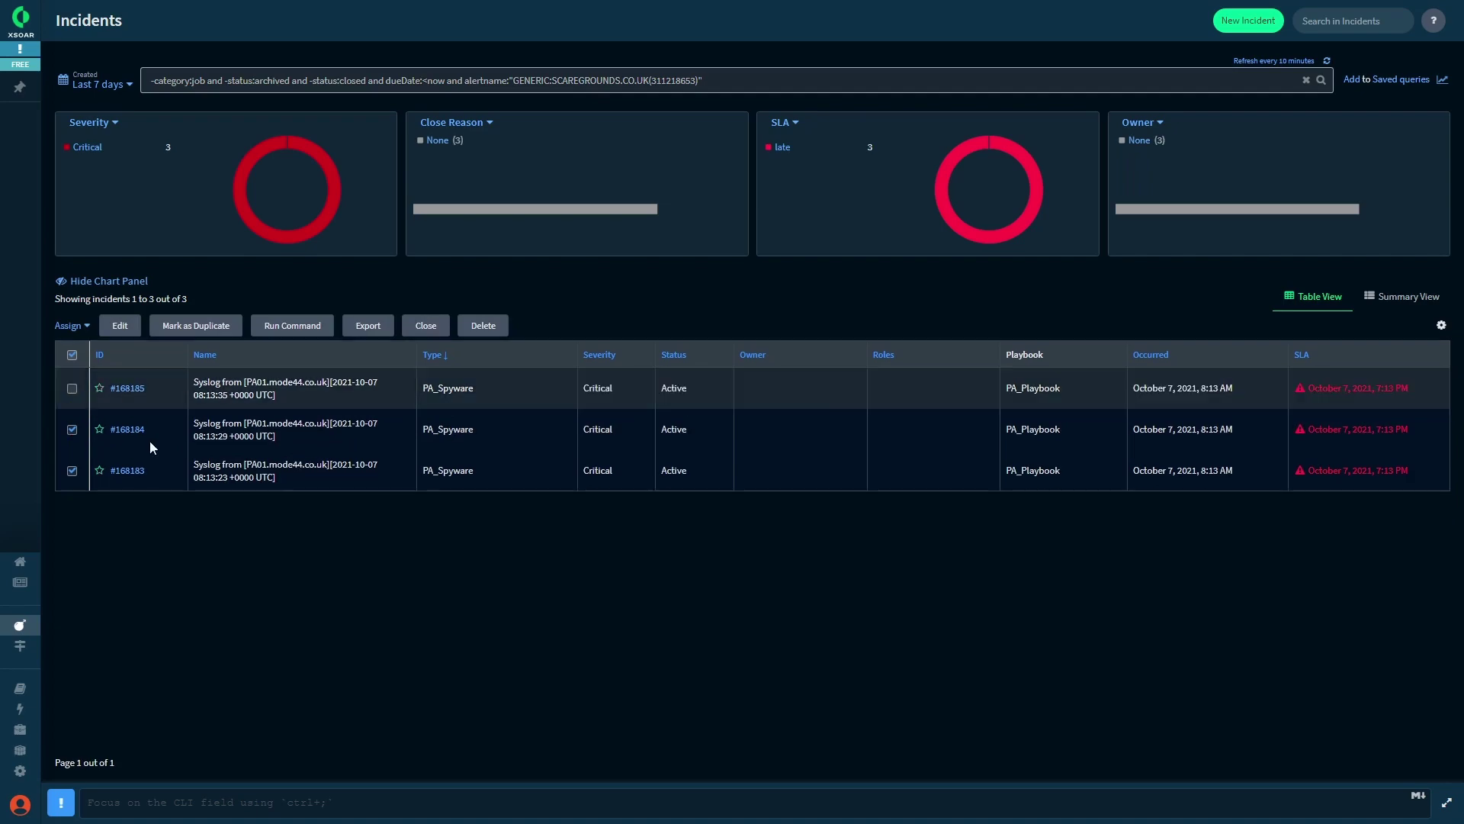
pyautogui.click(207, 329)
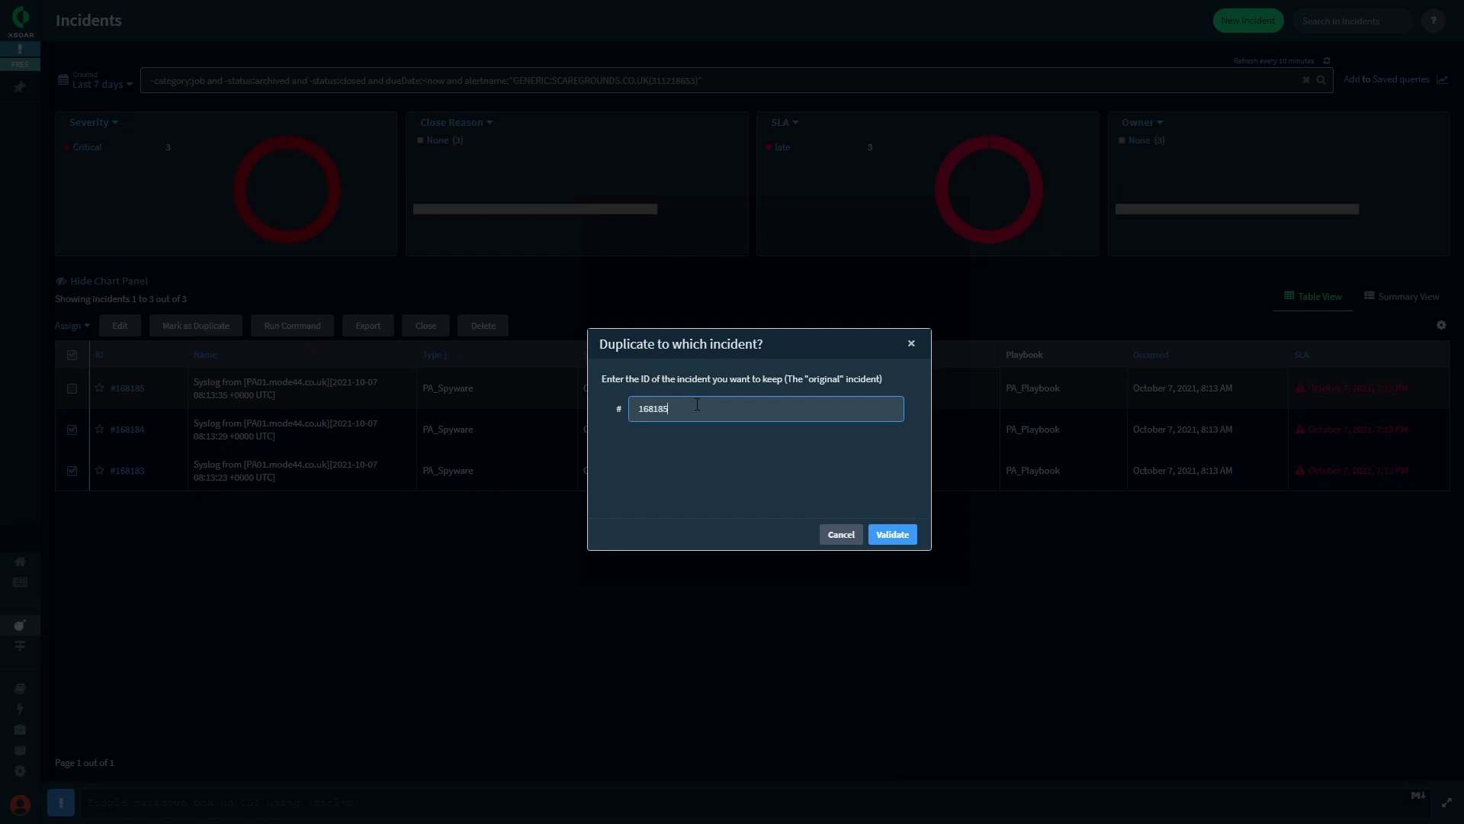
pyautogui.click(892, 534)
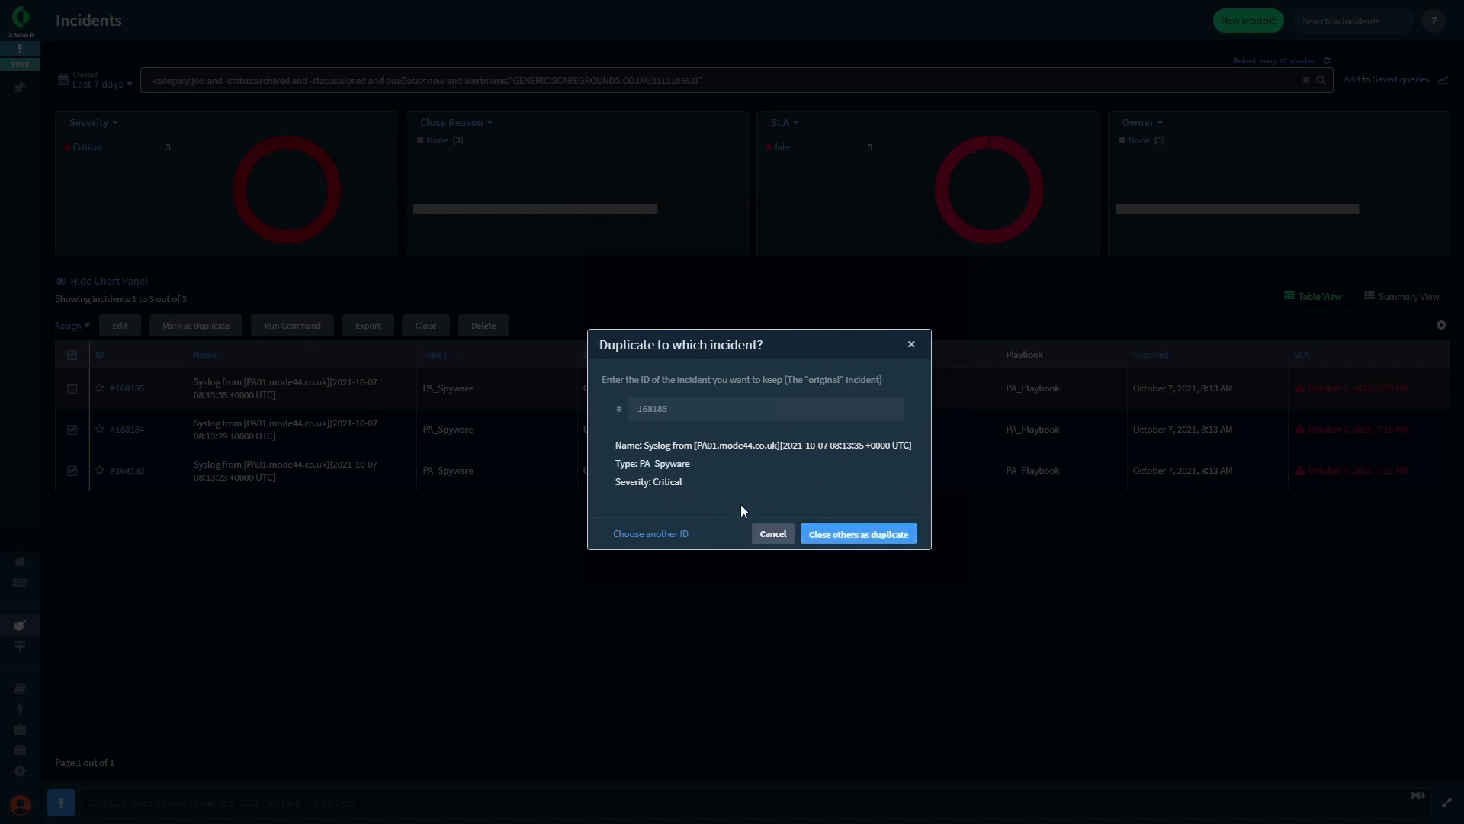
pyautogui.click(846, 538)
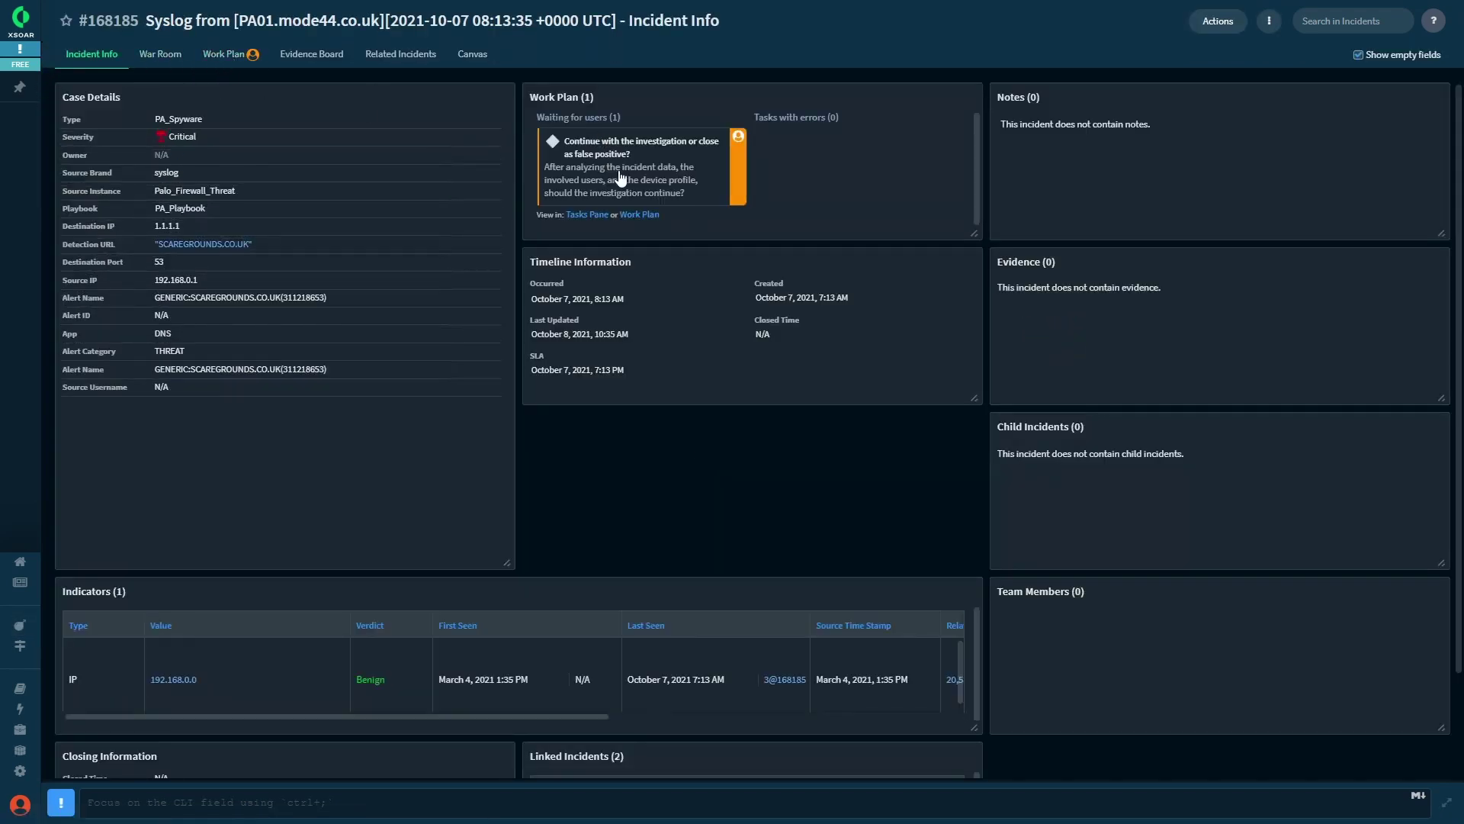
# Complete incident #168185's "Continue with the investigation or close as false positive?" task with "else" and the note "Known False positive"
pyautogui.click(651, 185)
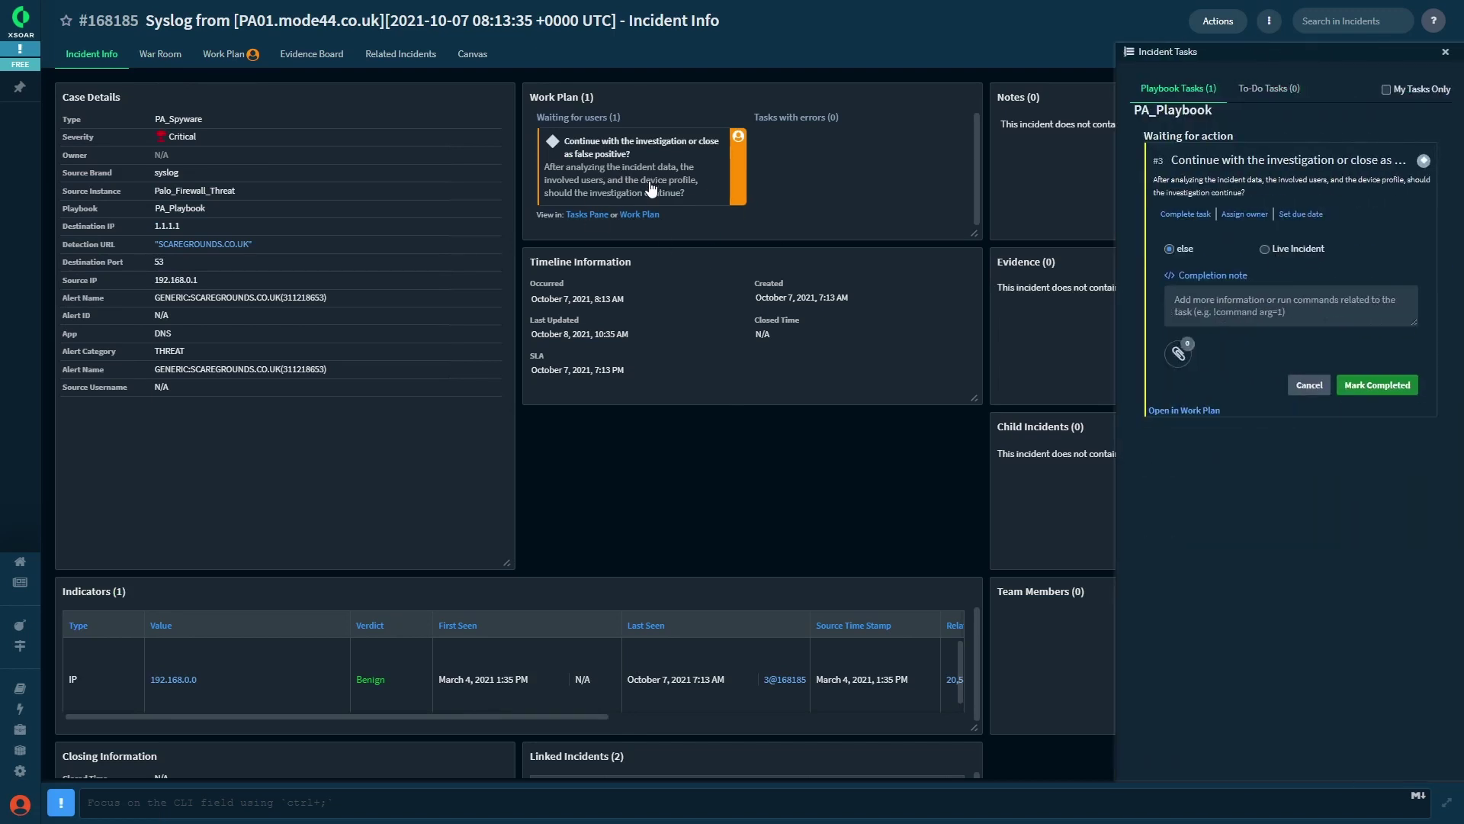
pyautogui.click(1301, 294)
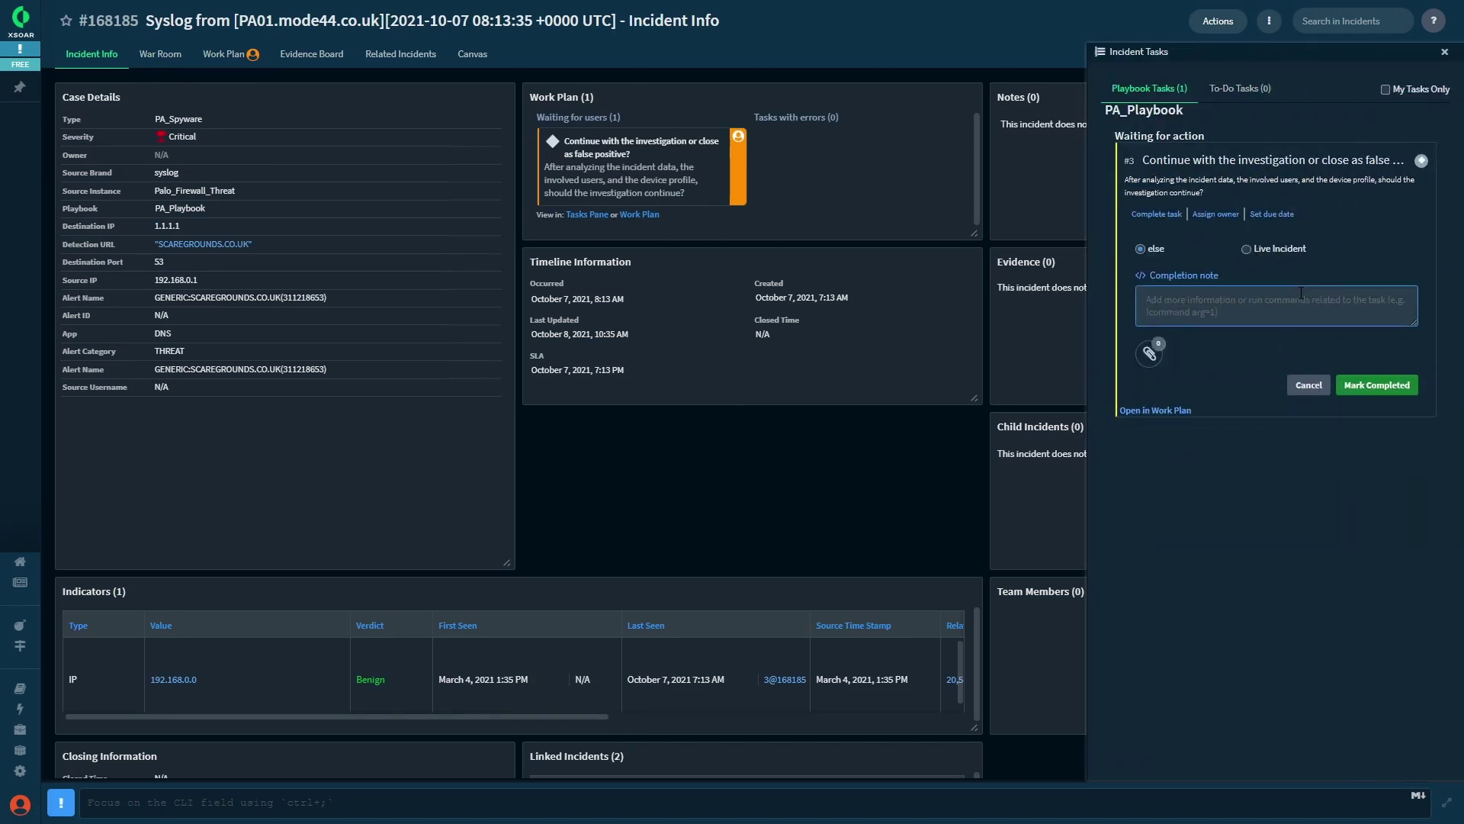
pyautogui.write('Known')
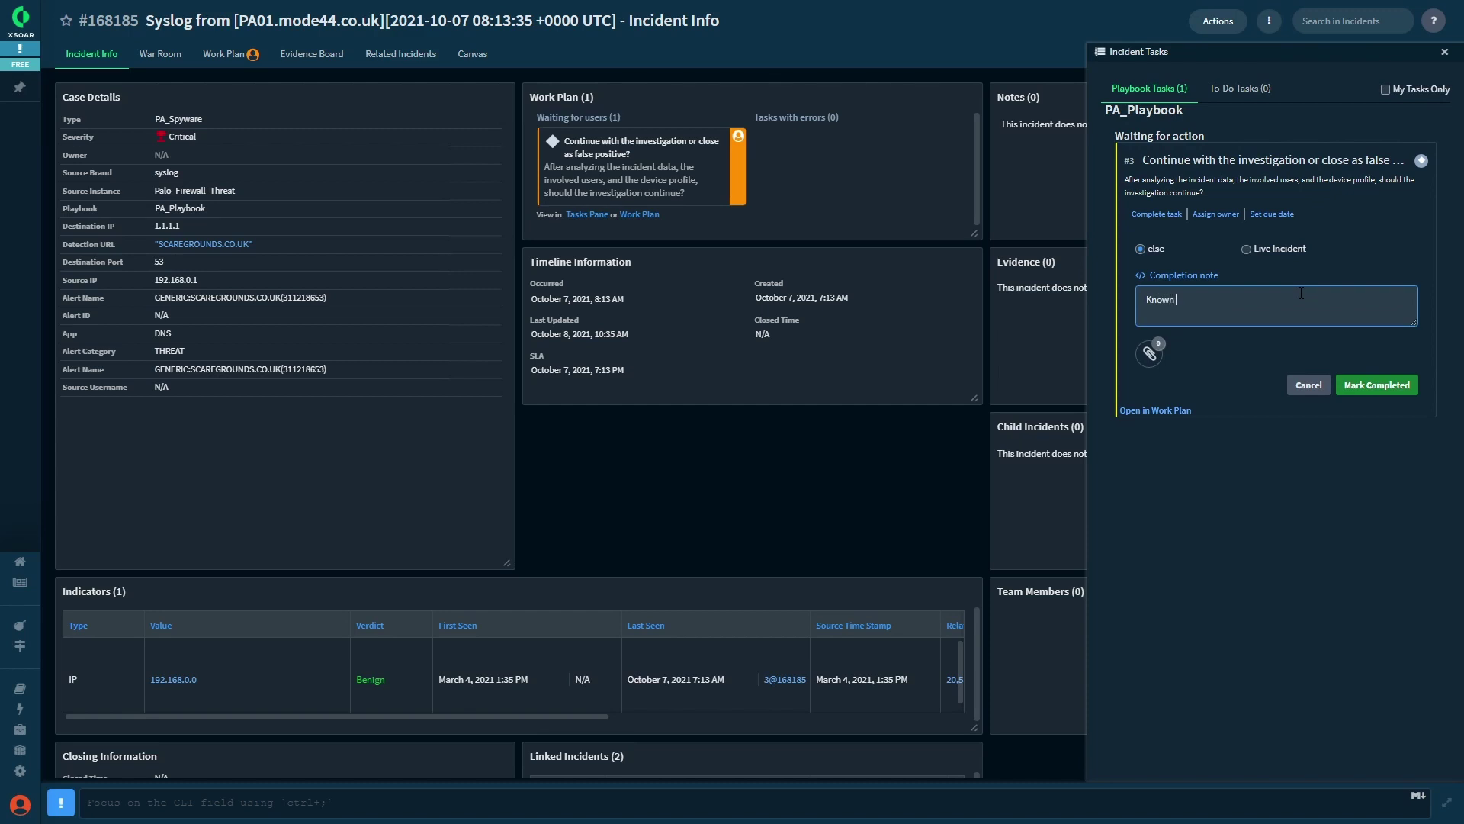
pyautogui.write(' False positive')
pyautogui.click(1380, 385)
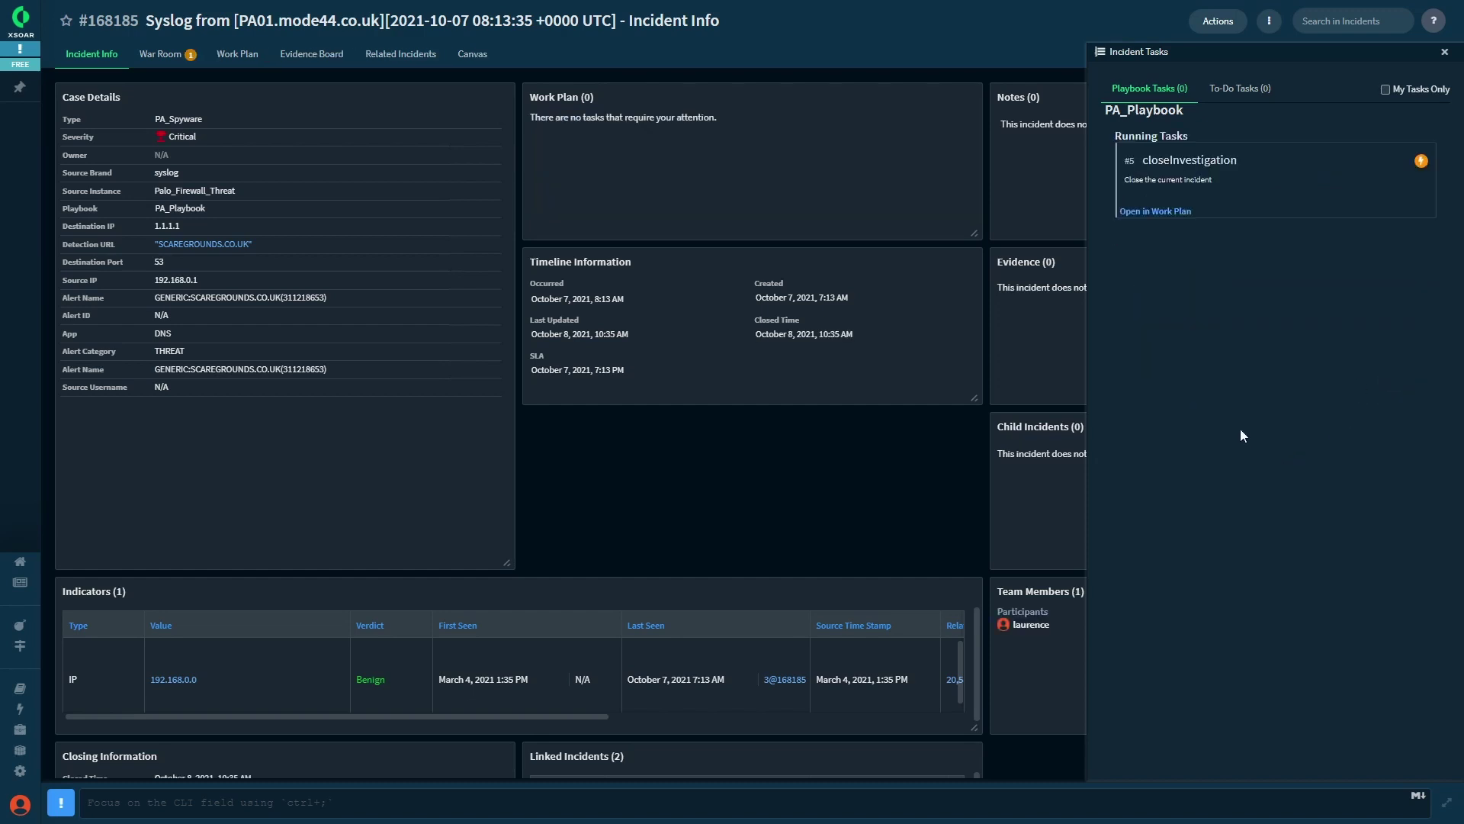
pyautogui.click(1444, 54)
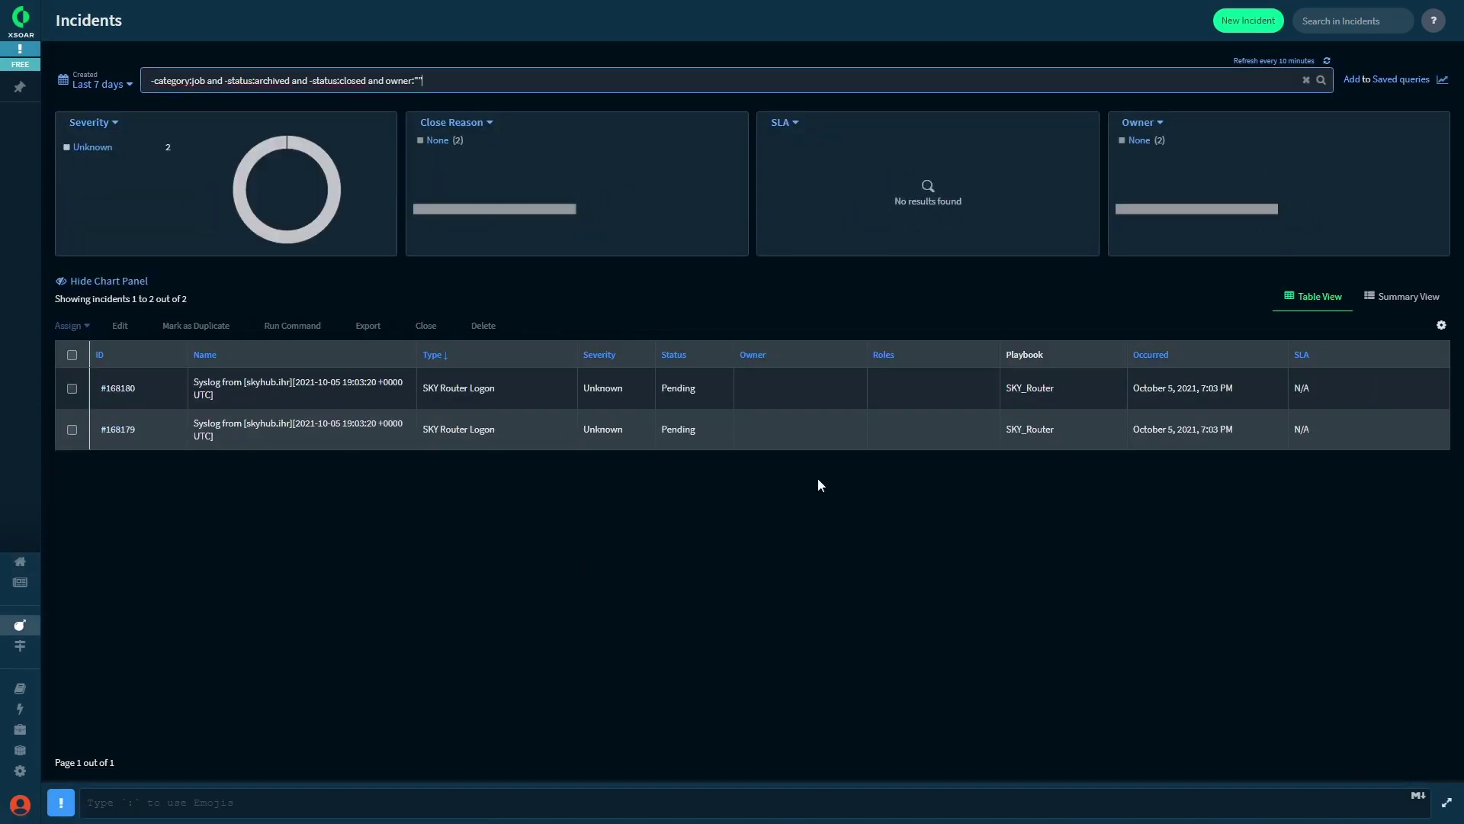
# Review the War Room entries of unassigned incident #168180 and complete its "Investigate Access" task in the work plan
pyautogui.click(134, 392)
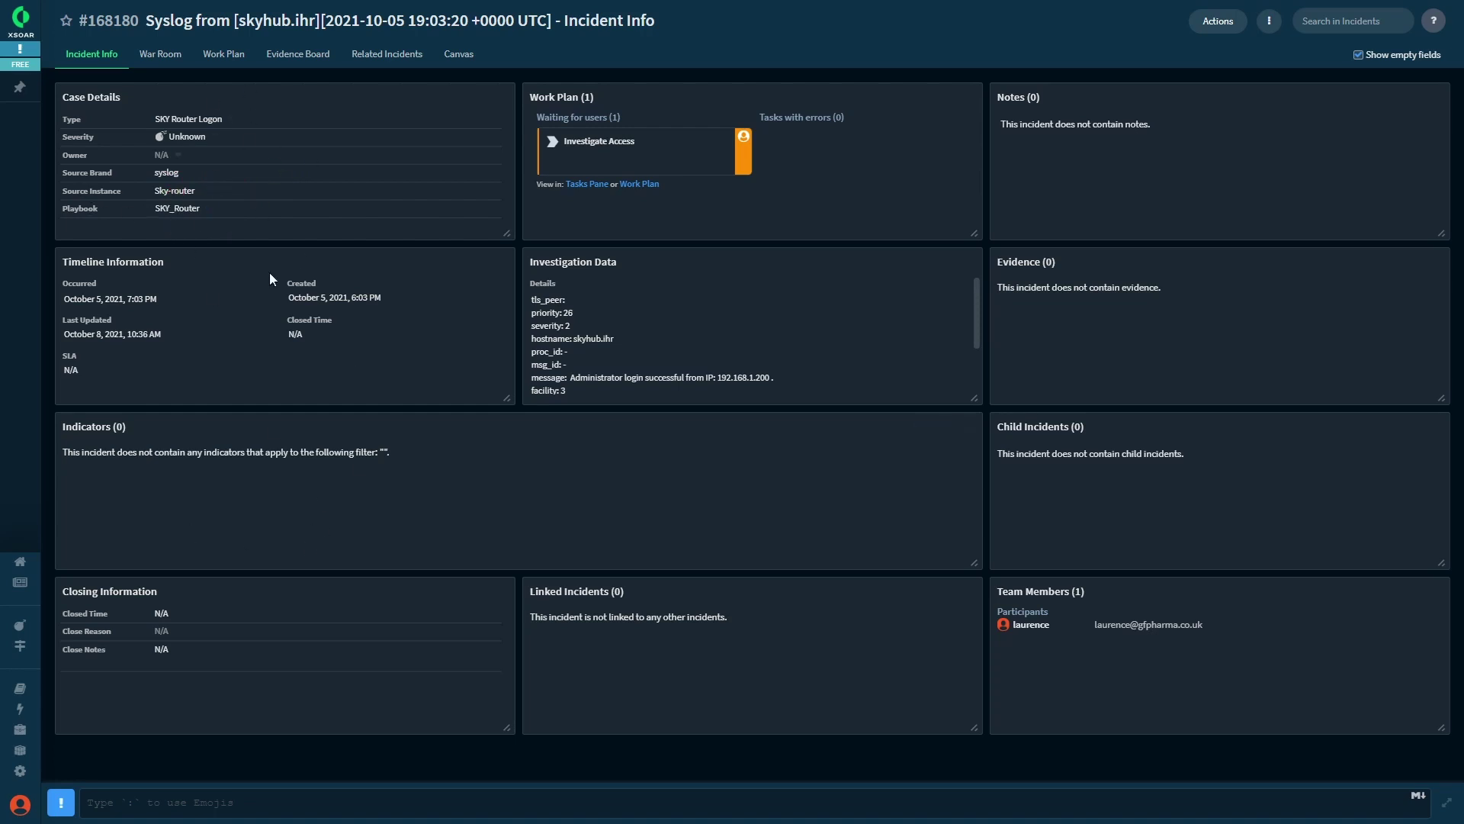
pyautogui.click(162, 55)
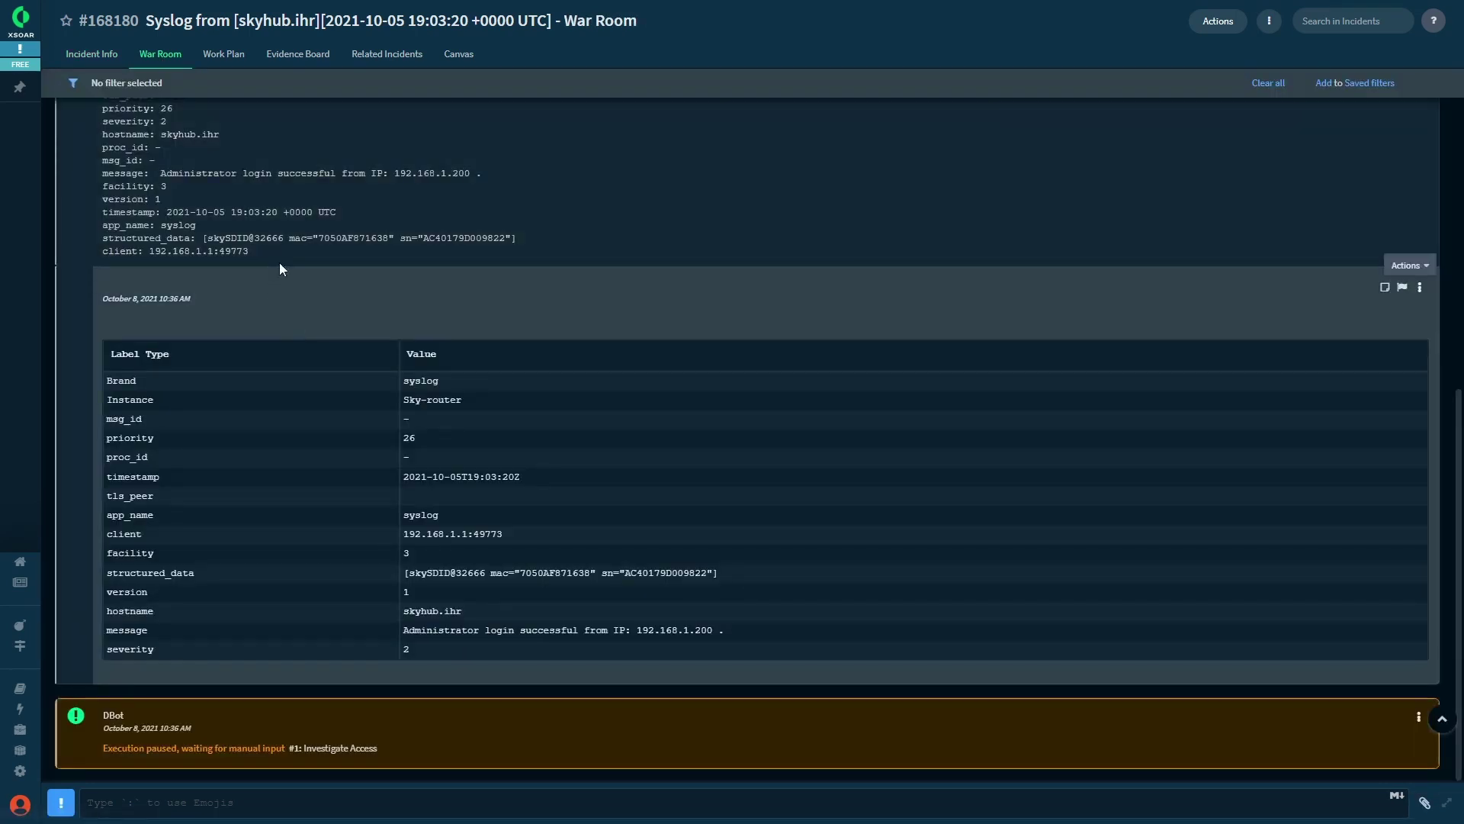
pyautogui.click(224, 55)
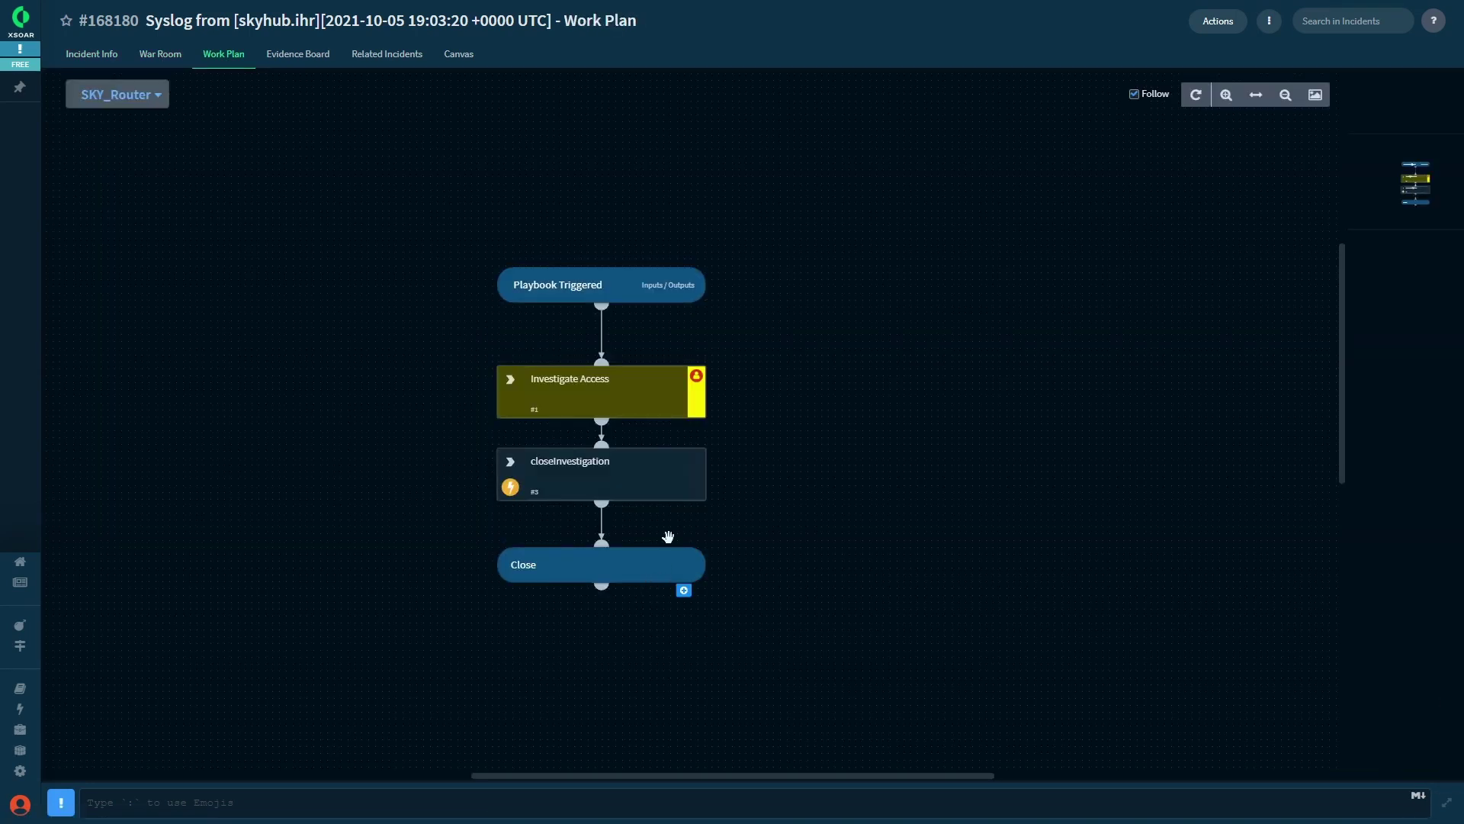
pyautogui.click(572, 402)
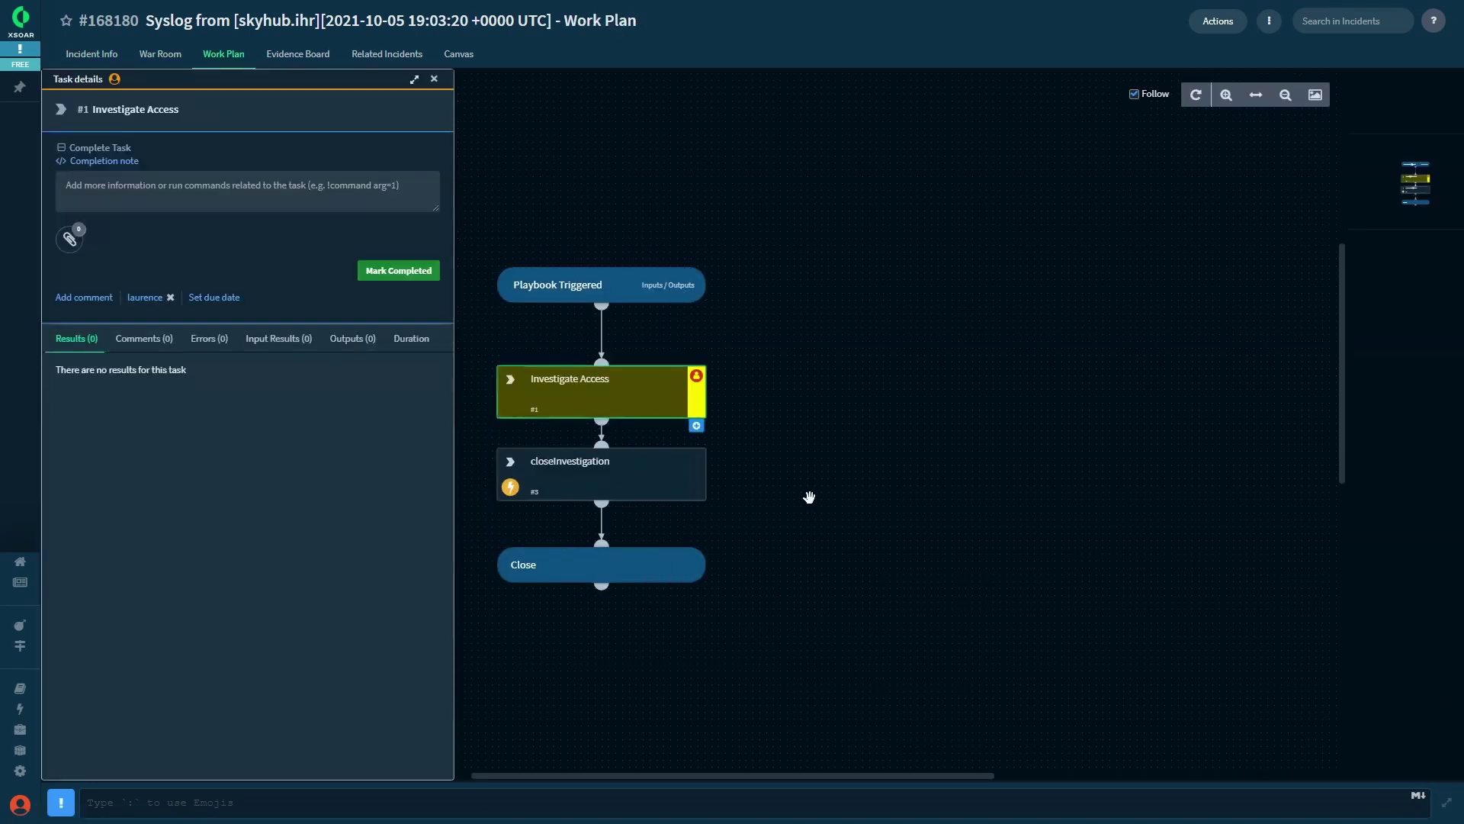
pyautogui.click(400, 272)
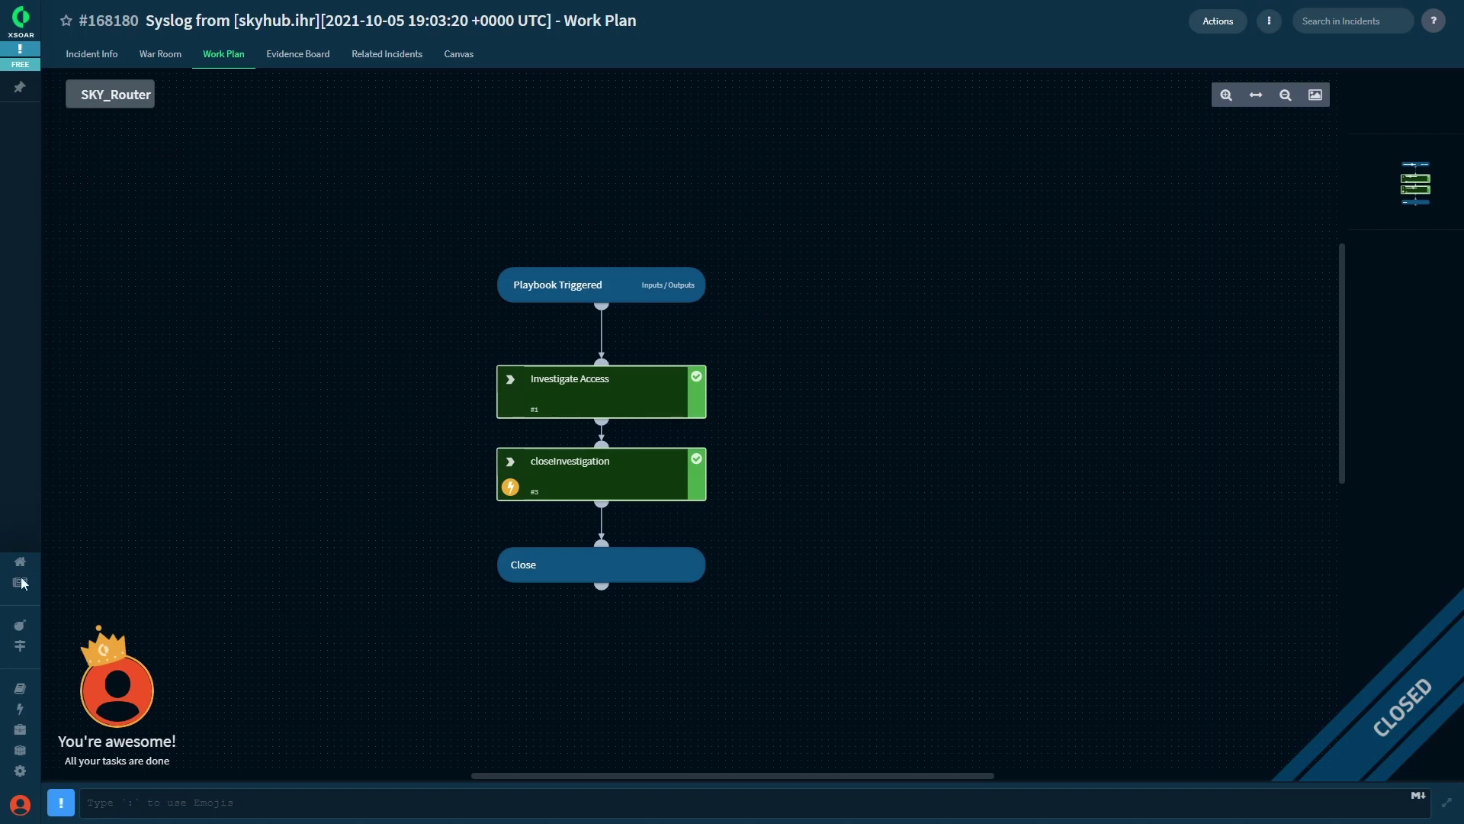
# Open the remaining unassigned incident #168179 from the dashboard's unassigned incidents list
pyautogui.moveTo(25, 594)
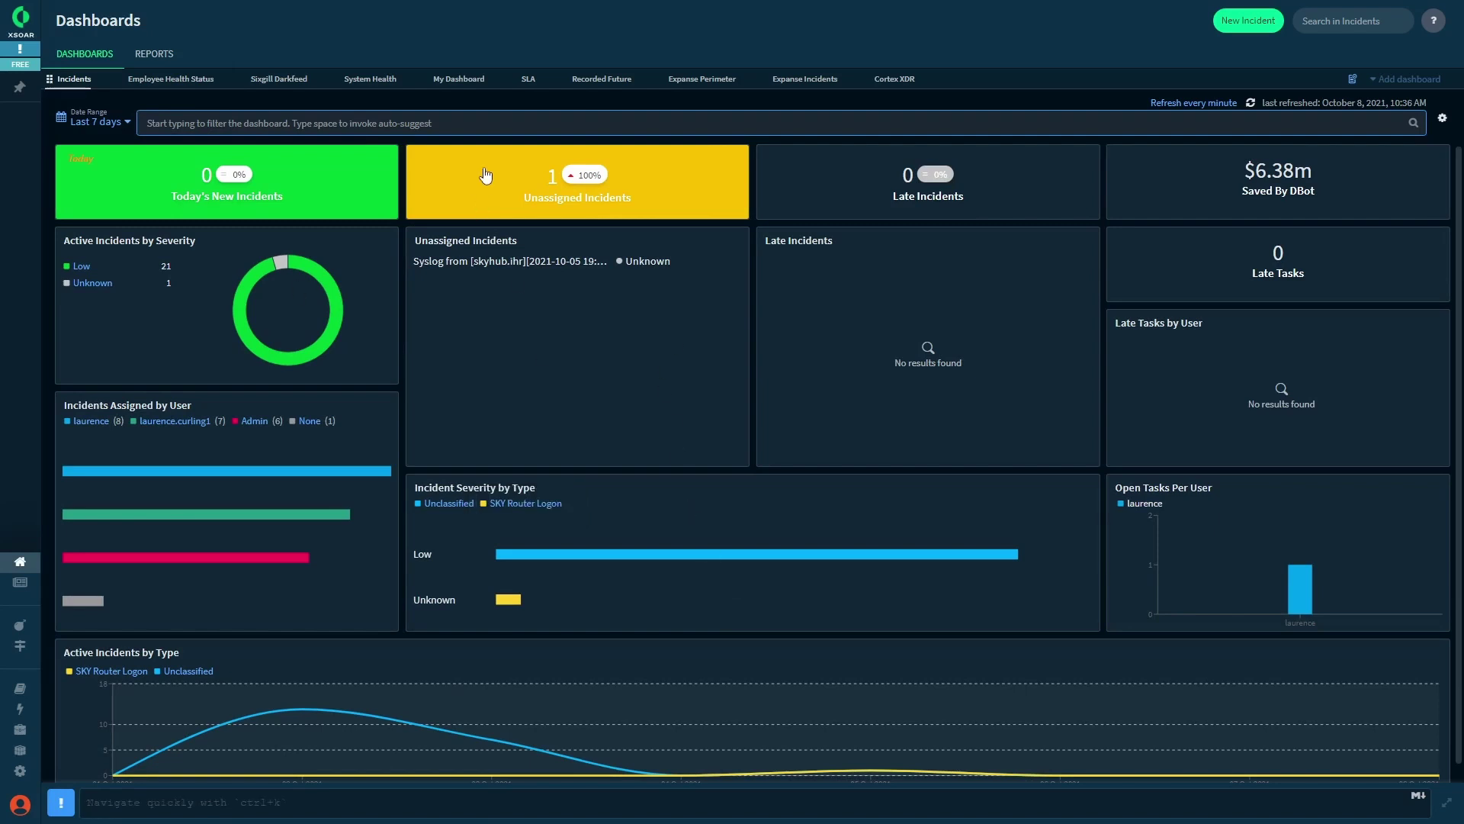
pyautogui.click(664, 453)
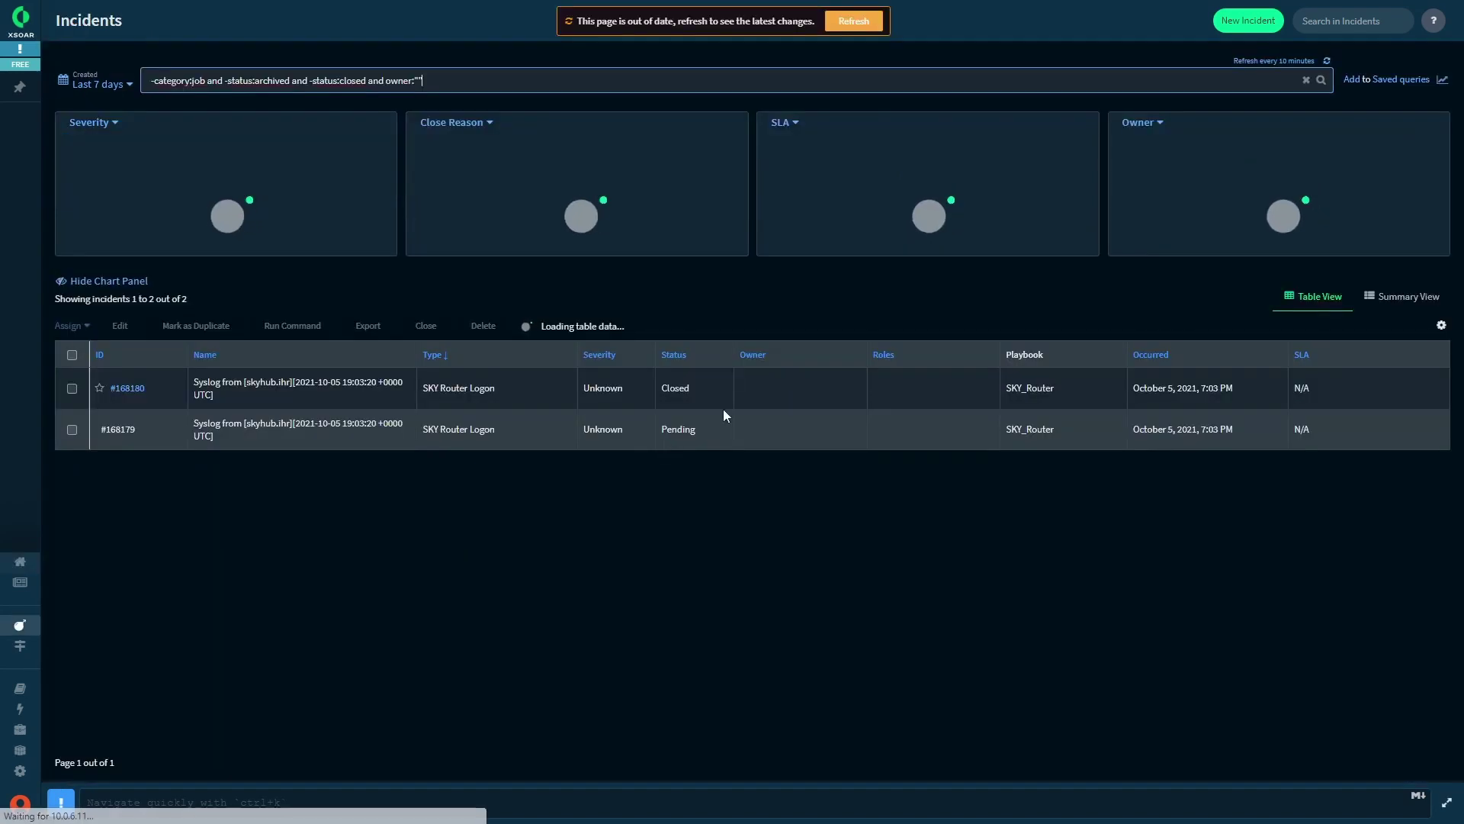
pyautogui.click(120, 389)
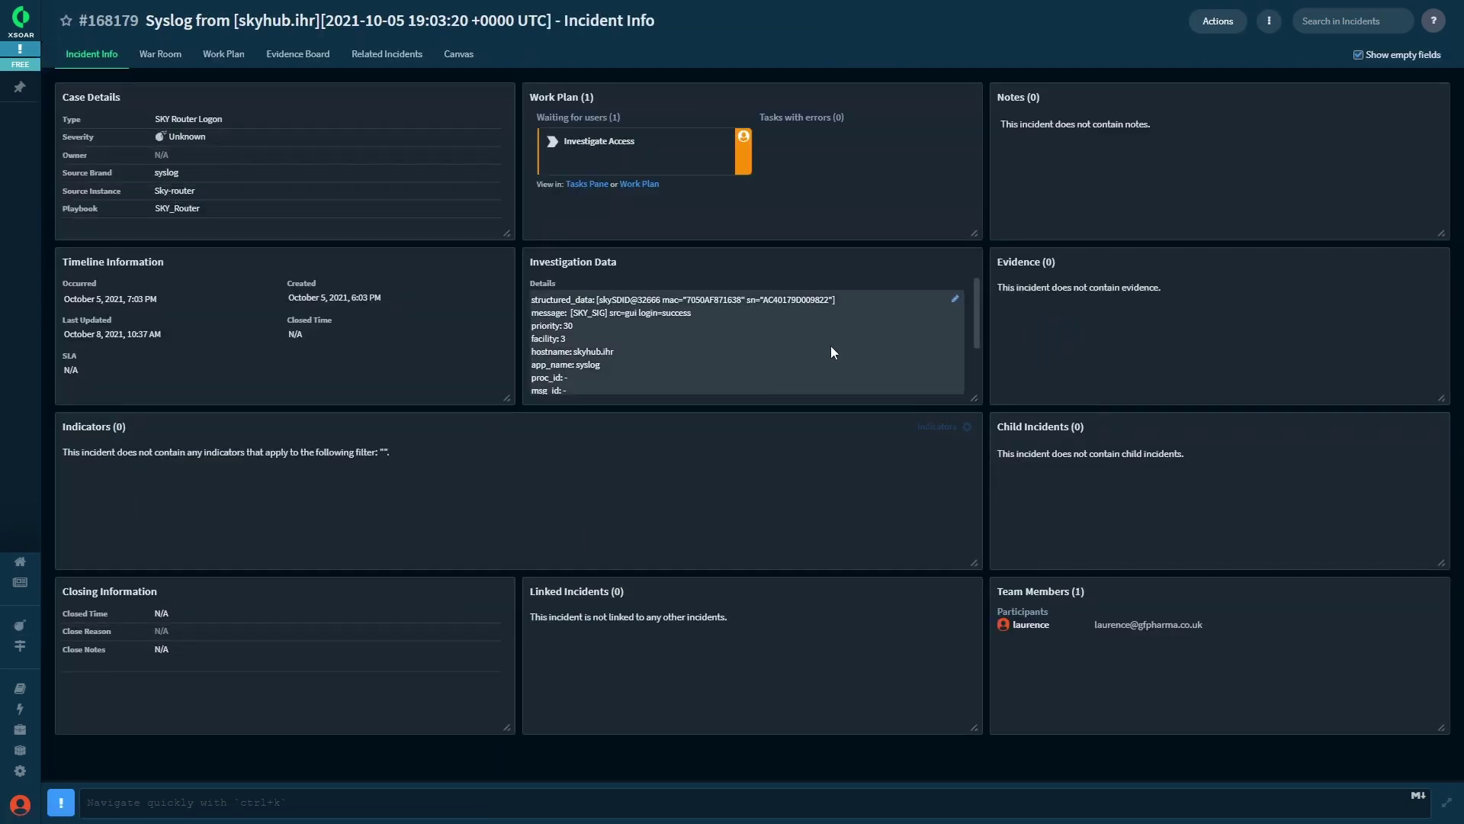
# Review incident #168179's syslog details in the investigation data and mark its "Investigate Access" task completed
pyautogui.scroll(-2, 820, 352)
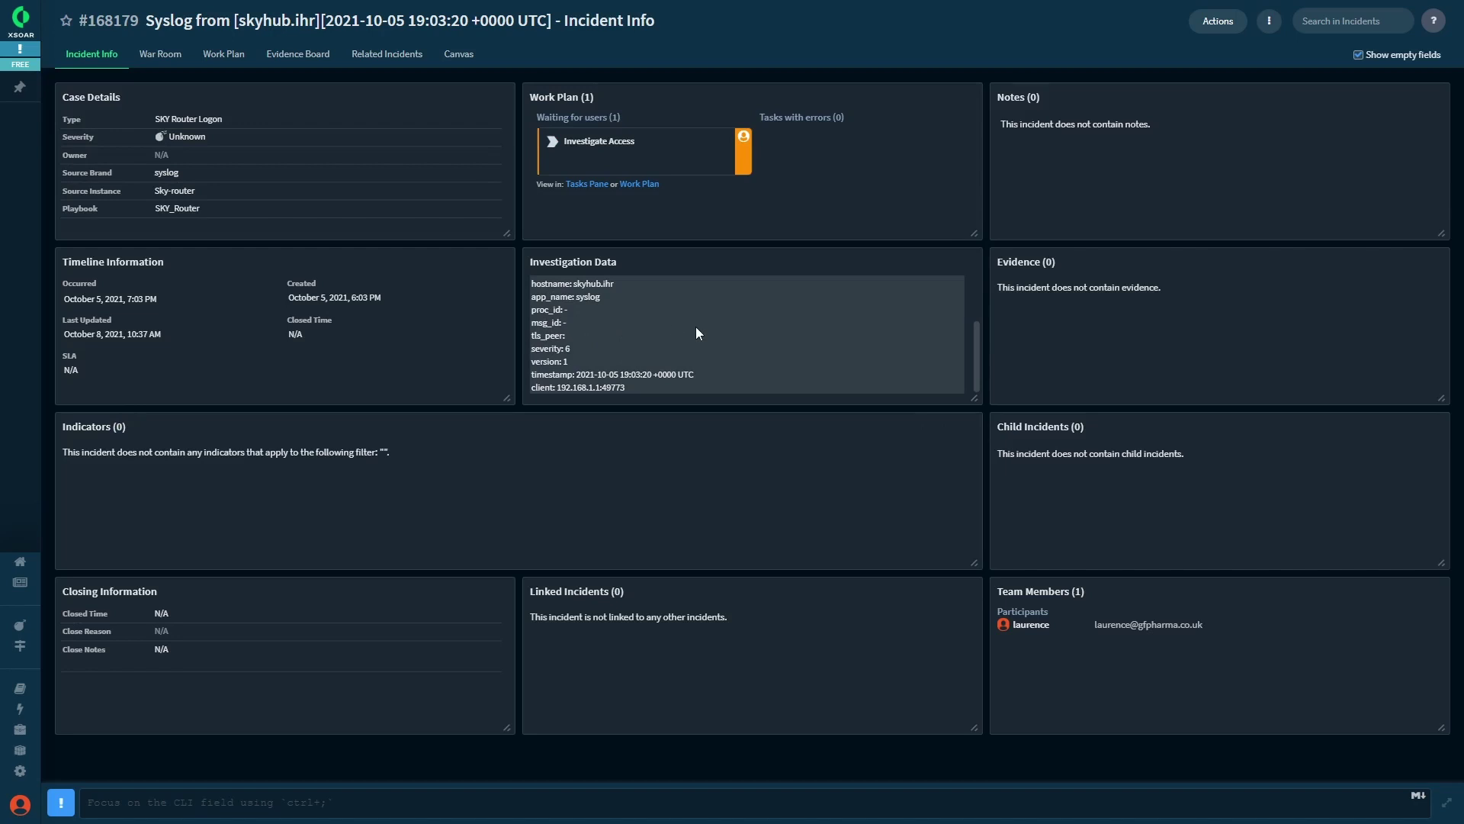
pyautogui.scroll(2, 803, 363)
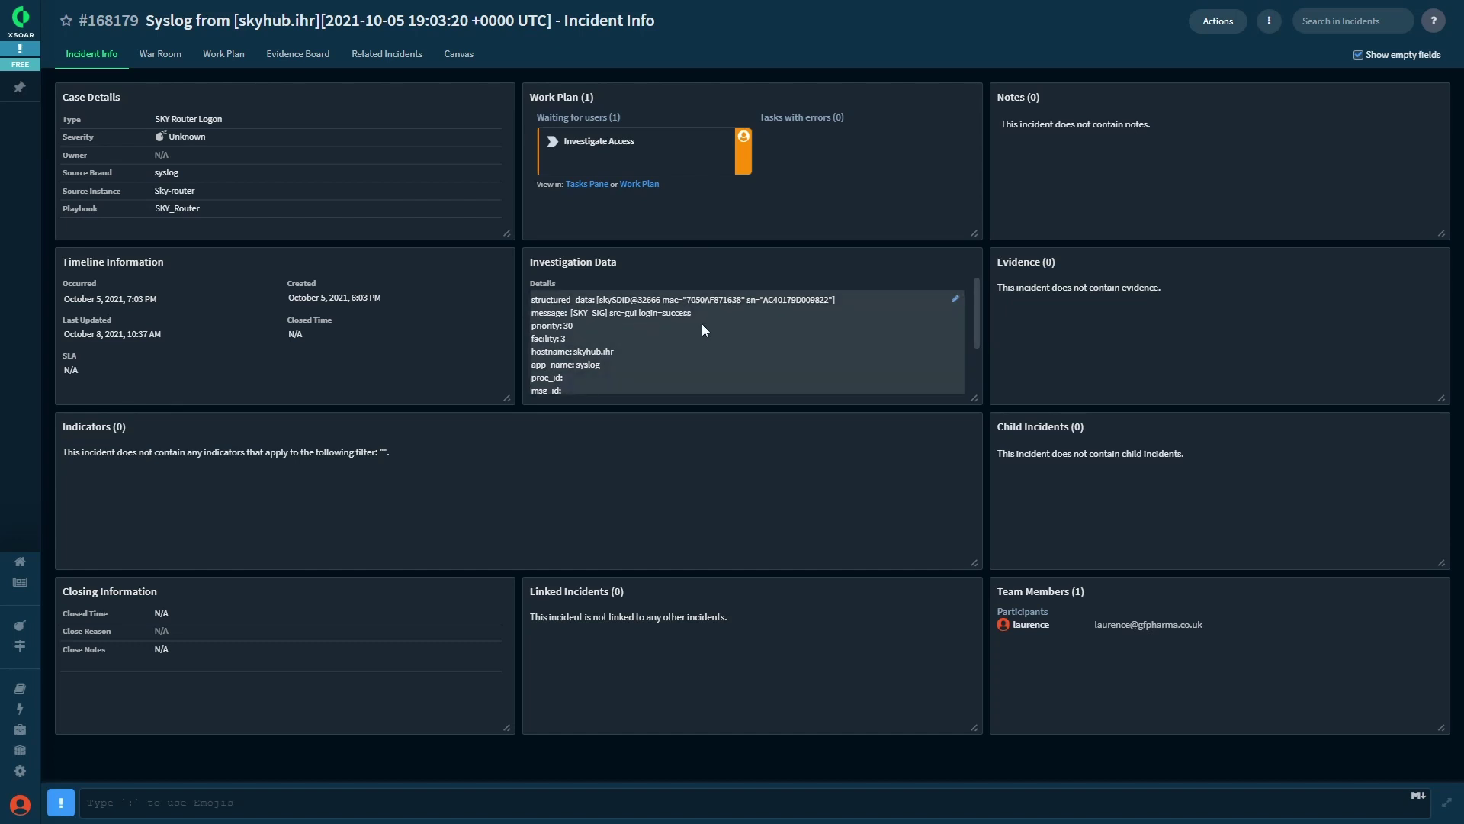
pyautogui.scroll(-5, 702, 330)
pyautogui.scroll(6, 719, 341)
pyautogui.click(587, 142)
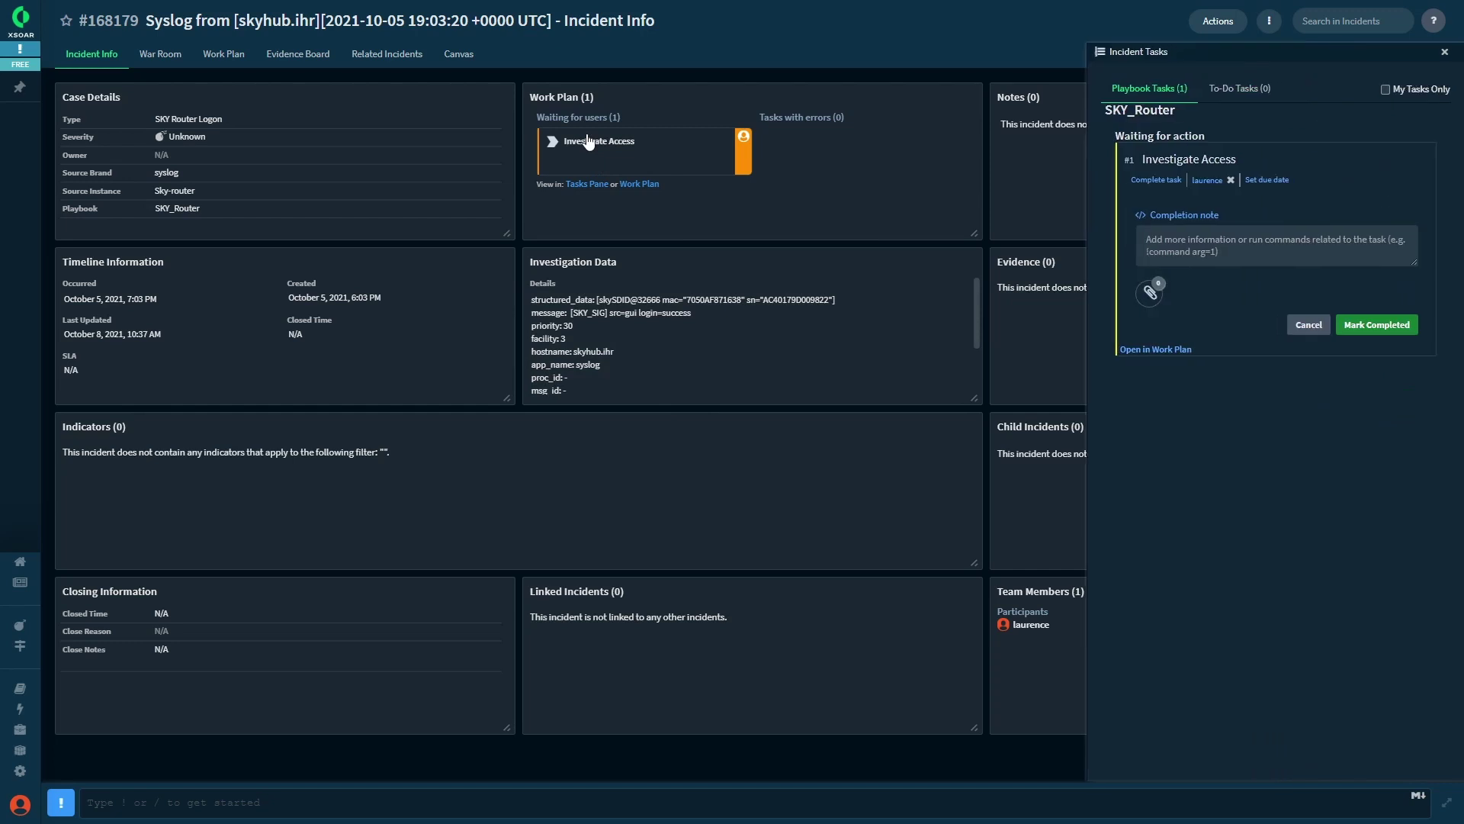
pyautogui.click(1377, 324)
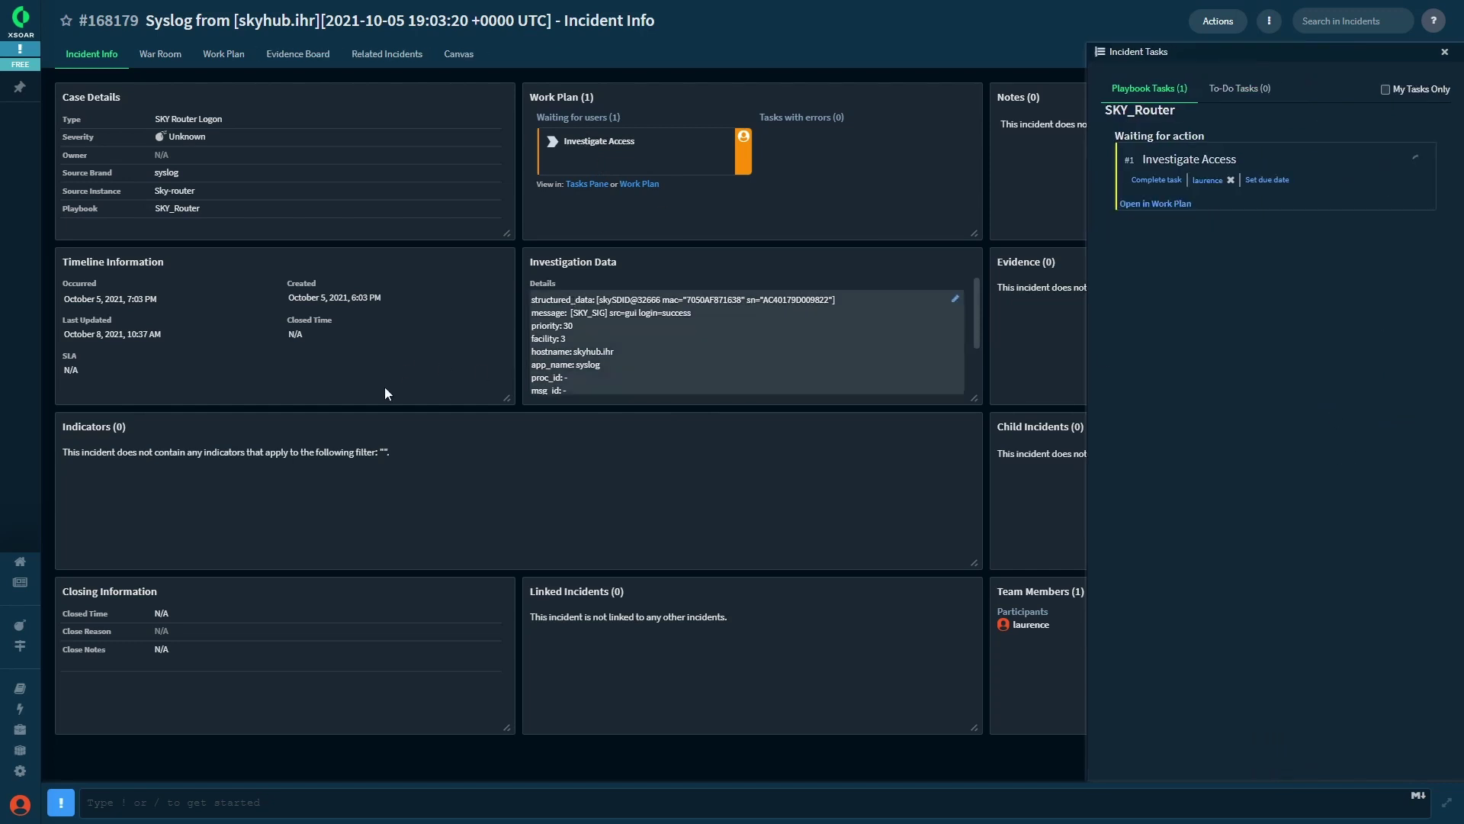
# Check the Incidents dashboard for remaining late or unassigned incidents, and search the integration settings for "syslog"
pyautogui.click(40, 568)
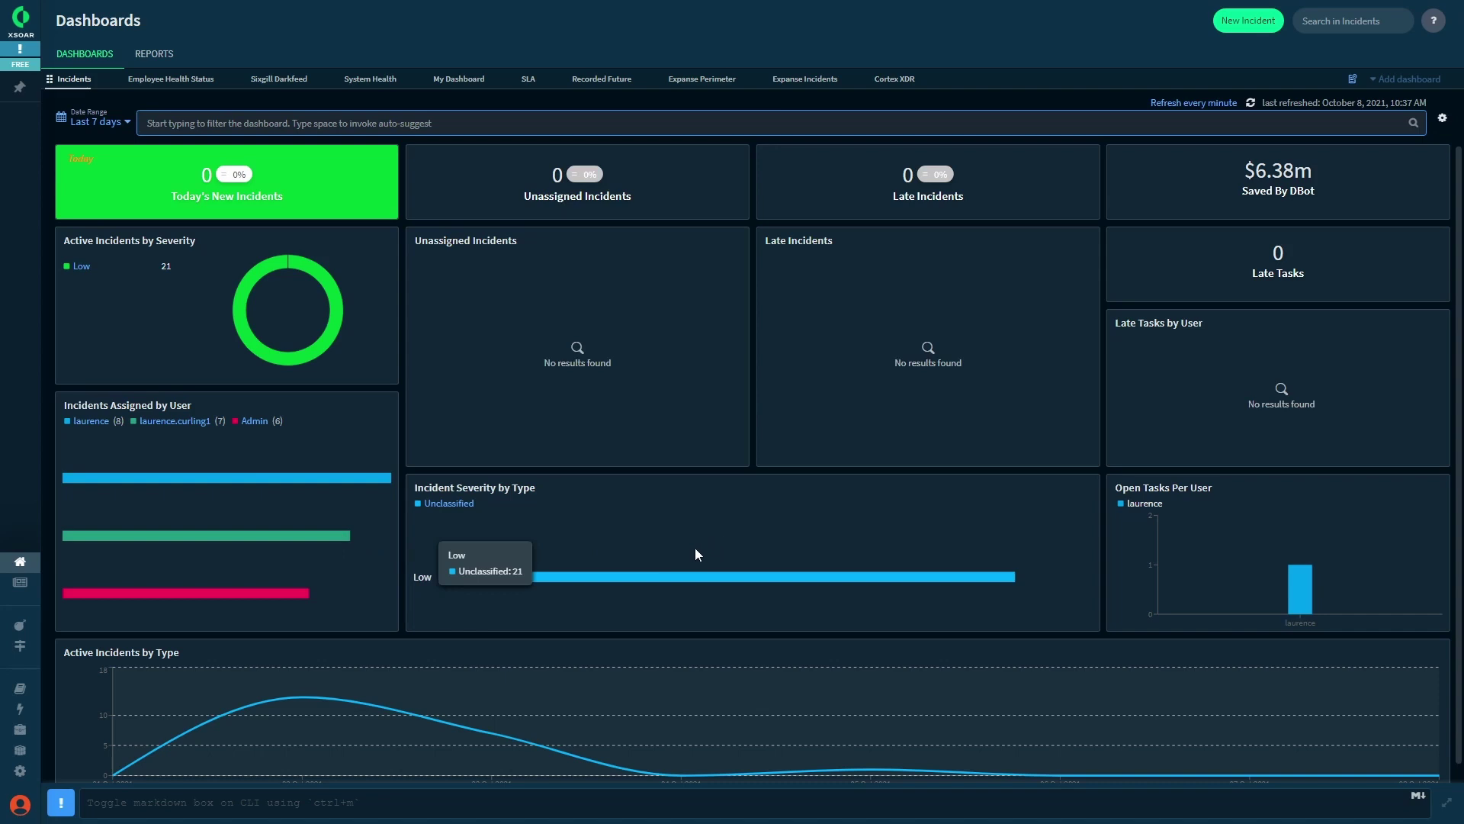
pyautogui.moveTo(34, 775)
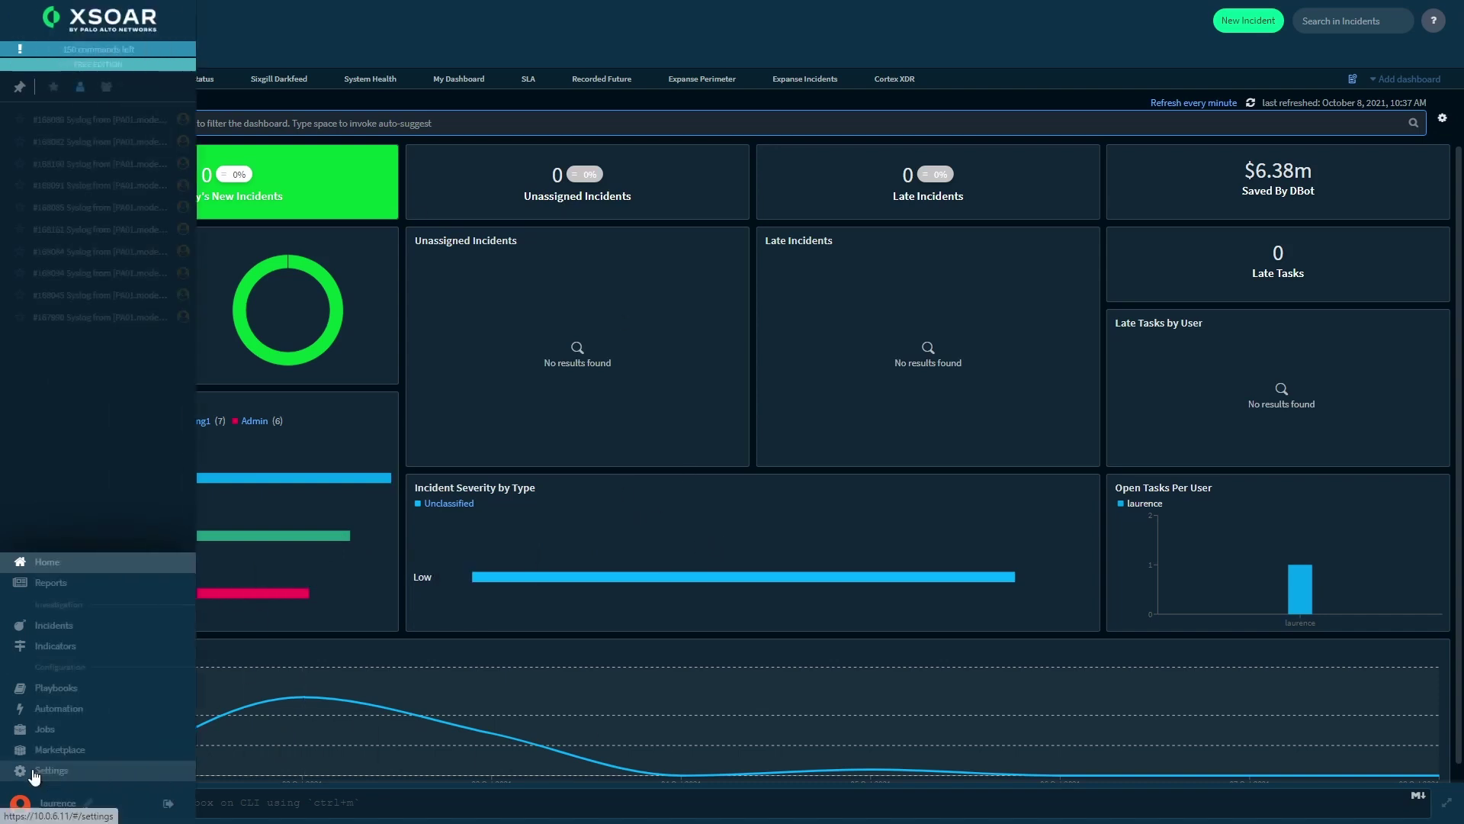
pyautogui.click(62, 773)
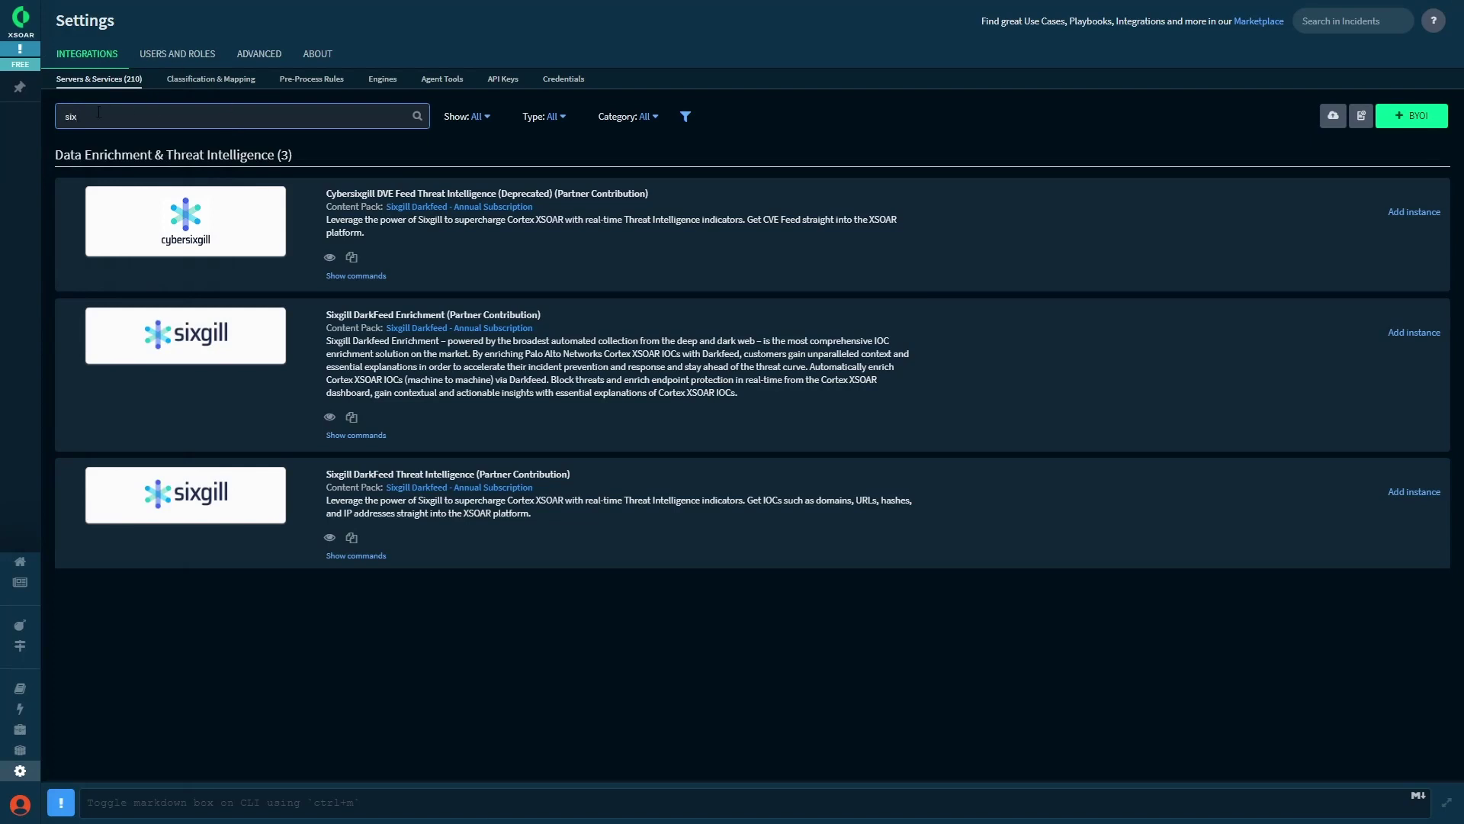
pyautogui.doubleClick(96, 113)
pyautogui.press('BackSpace')
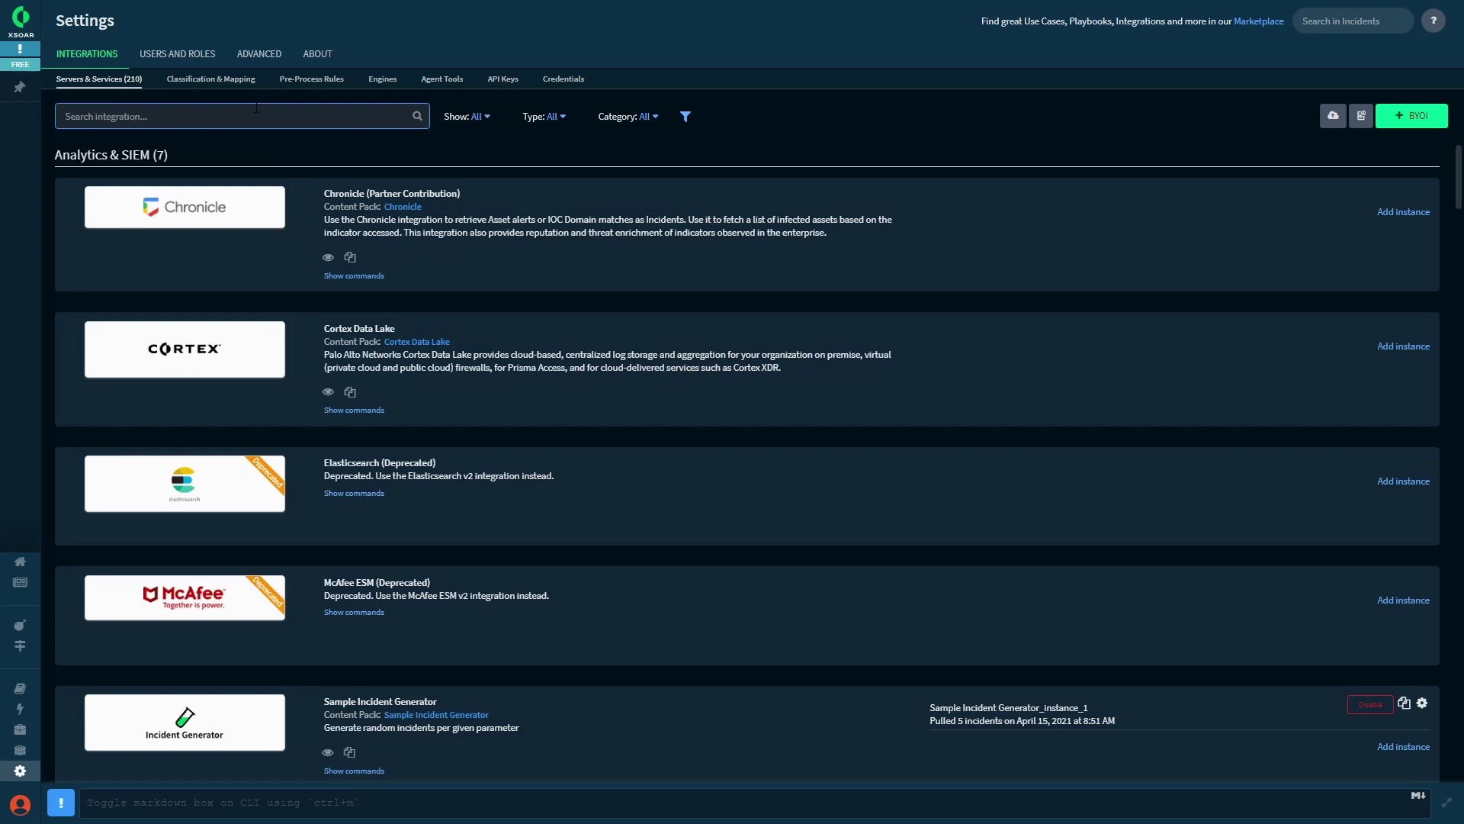
pyautogui.write('syslog')
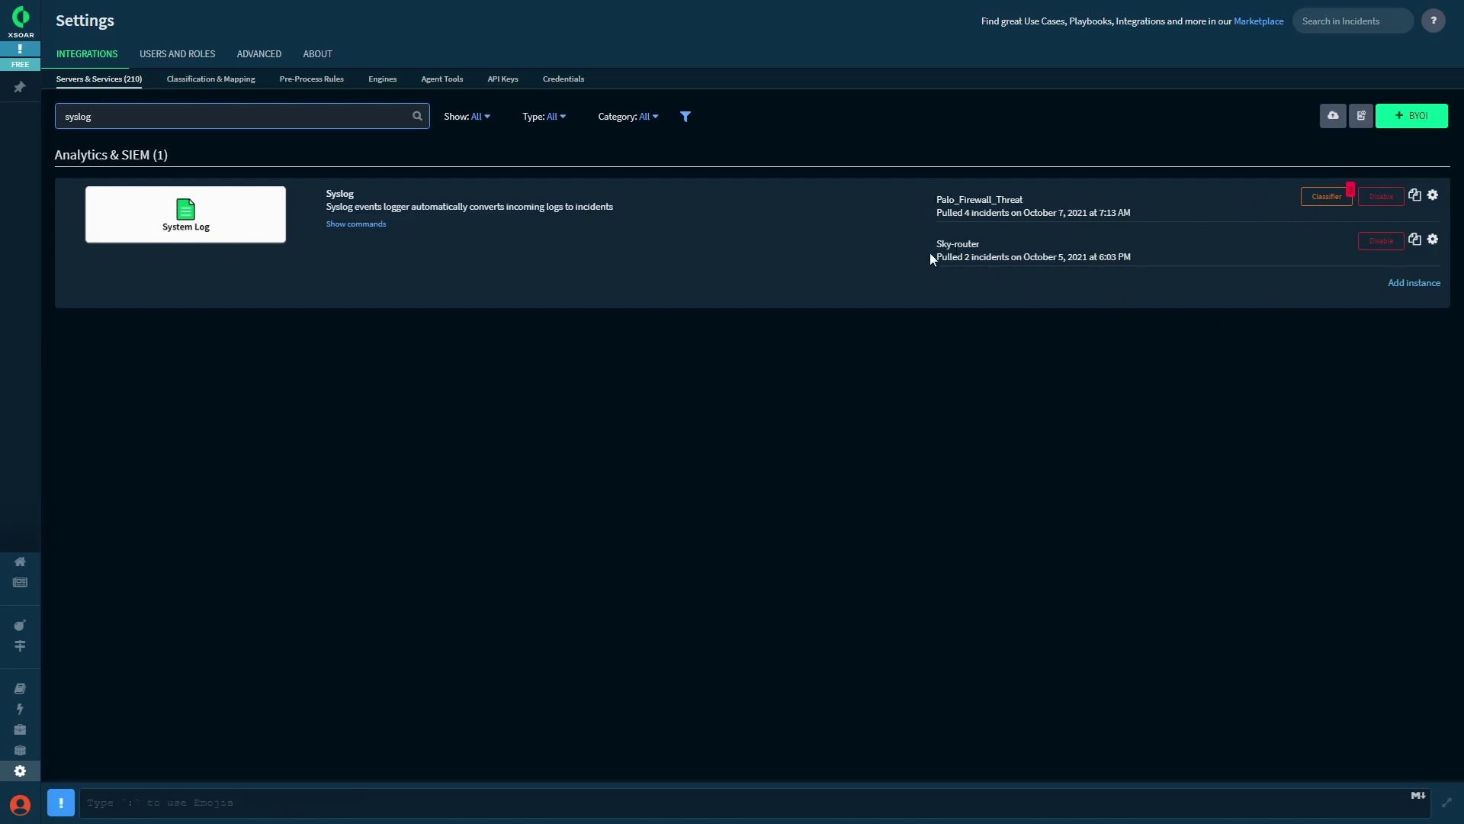
# Review the Palo_Firewall_Threat syslog instance's classifier for unmapped values and incident type assignments, and close the classification editor
pyautogui.click(1315, 204)
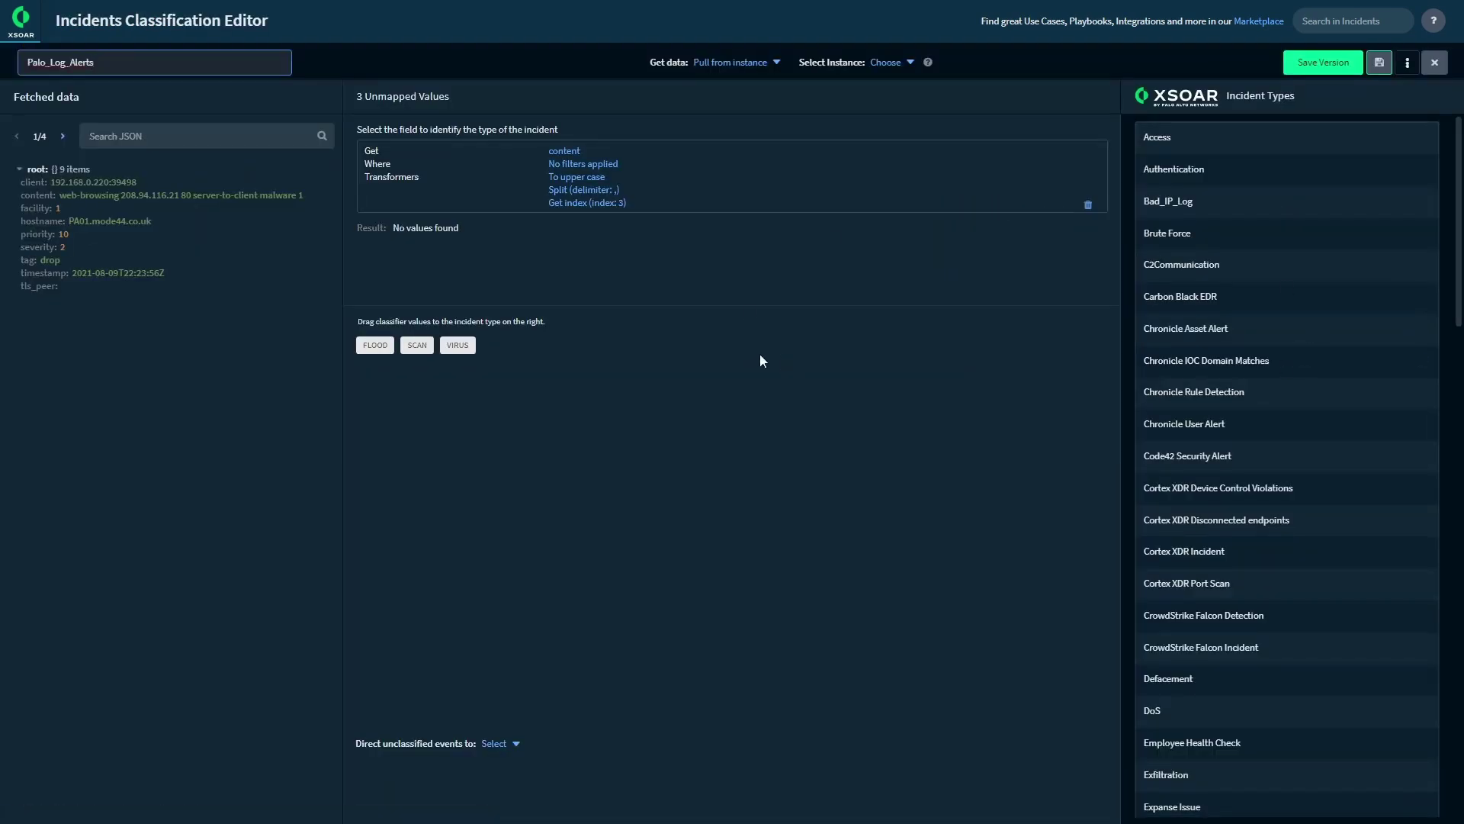
pyautogui.scroll(-3, 1293, 381)
pyautogui.scroll(-15, 1307, 443)
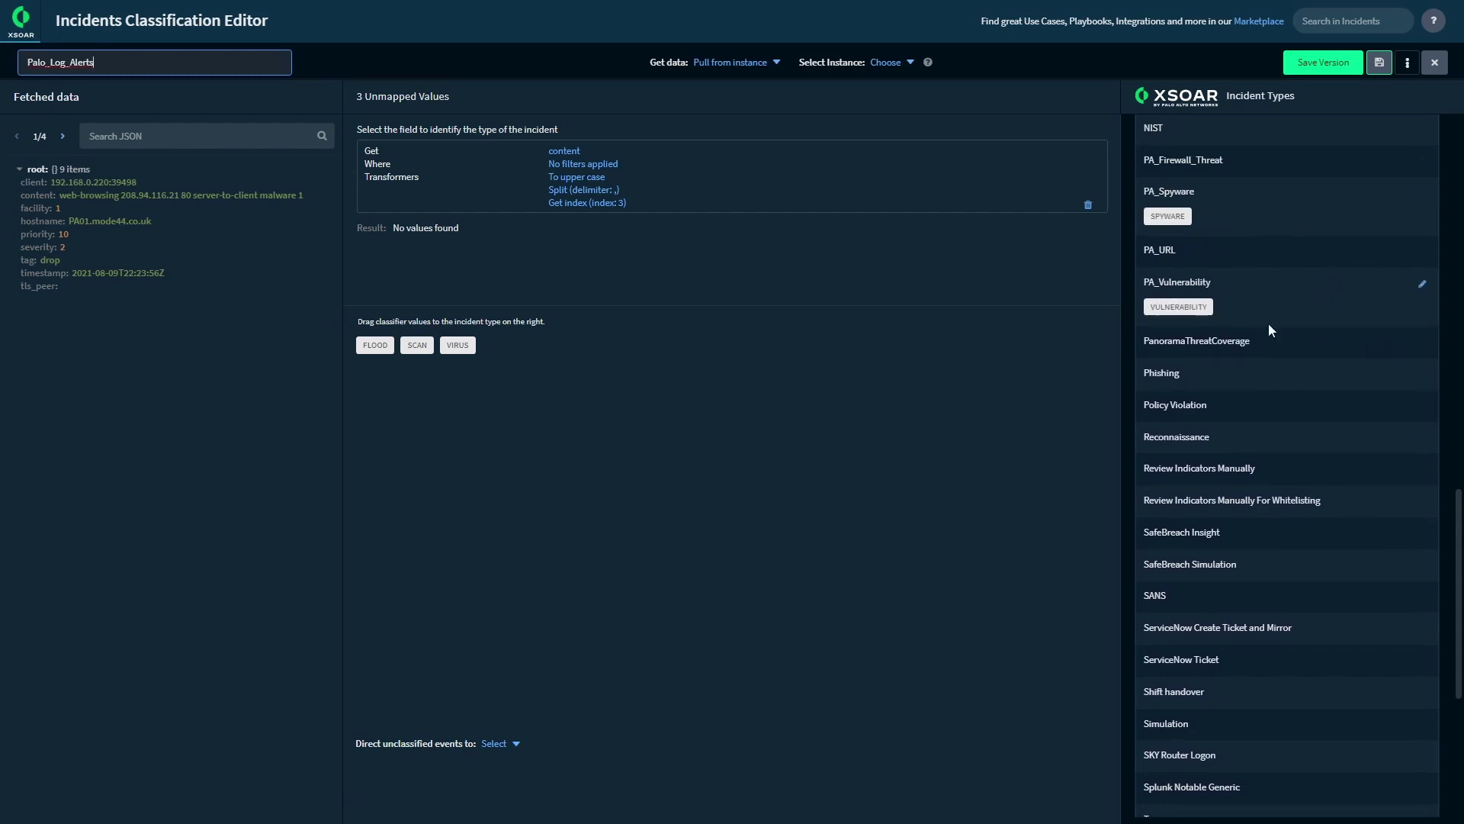
pyautogui.scroll(-5, 1234, 690)
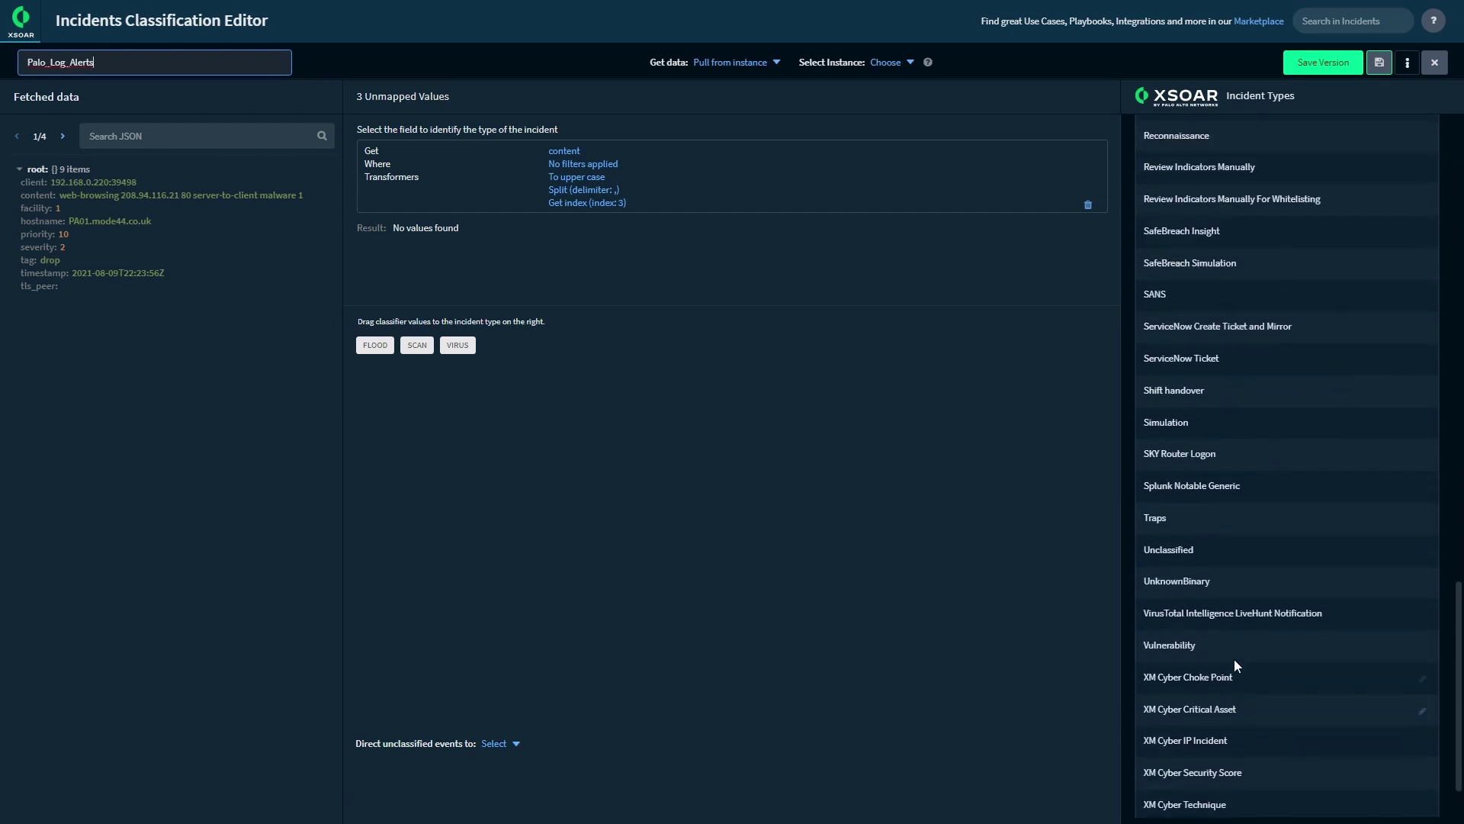
pyautogui.scroll(11, 1220, 639)
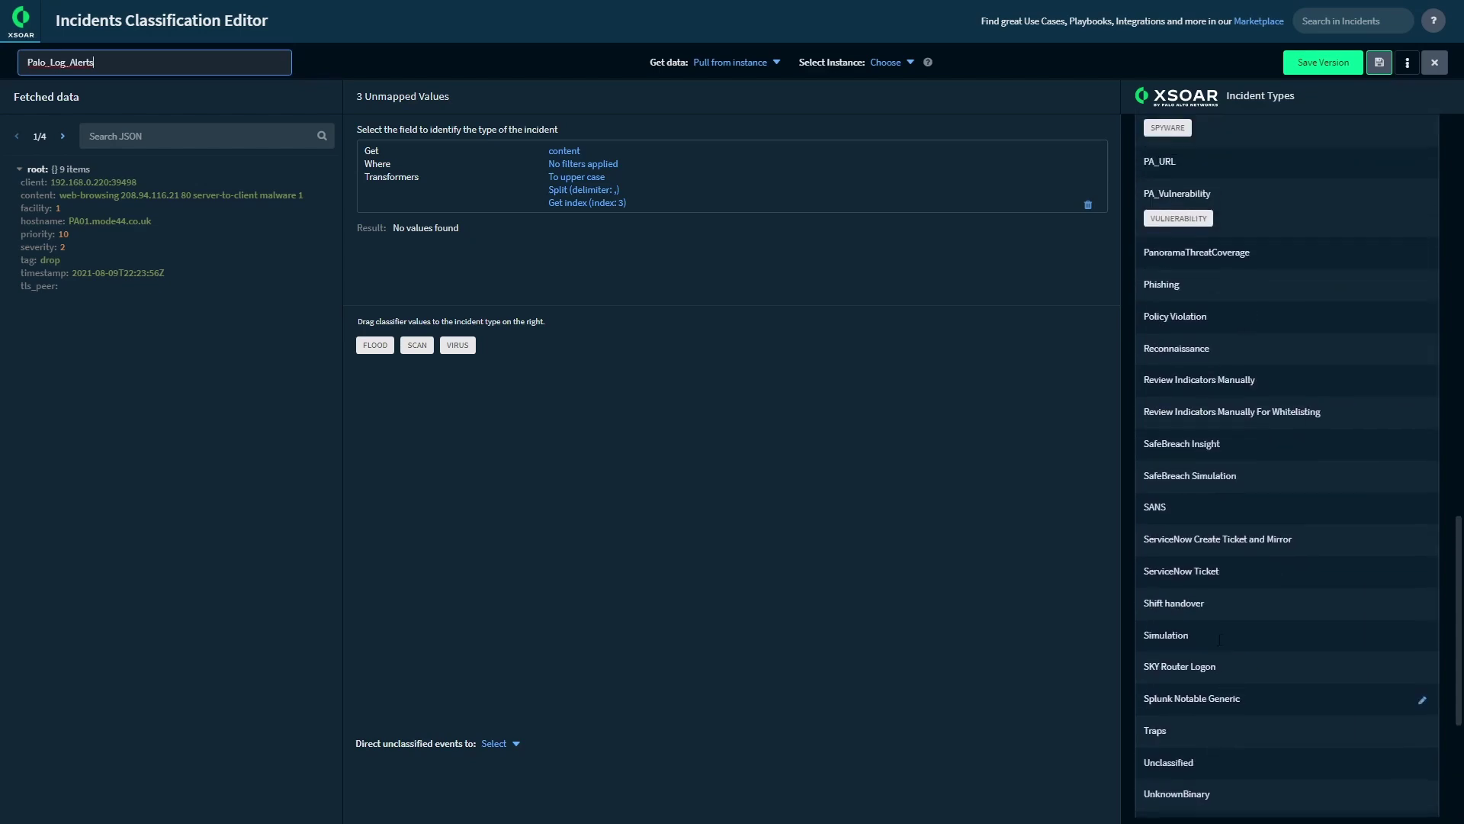
pyautogui.scroll(10, 1223, 633)
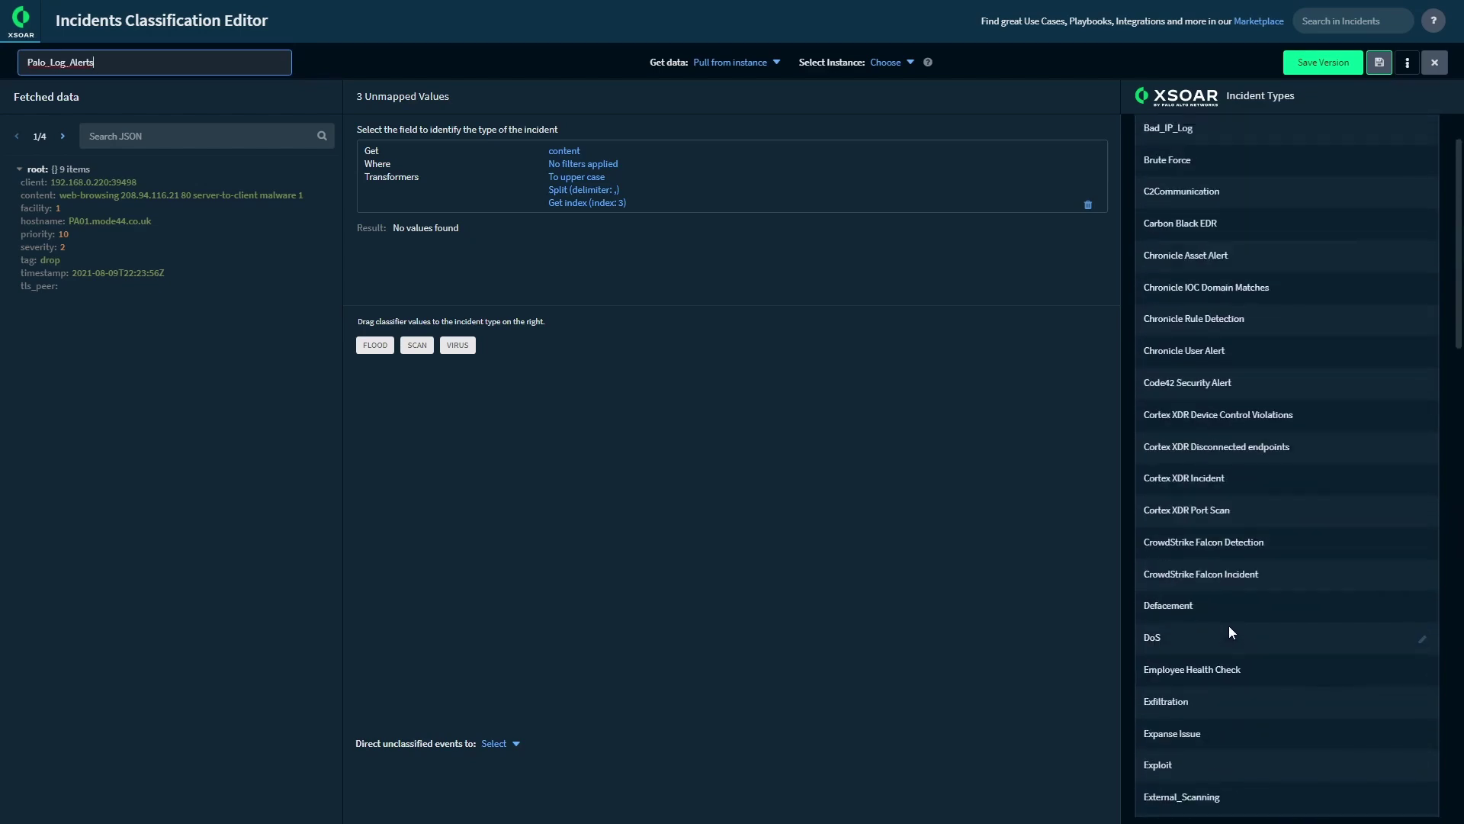
pyautogui.scroll(-3, 1228, 619)
pyautogui.scroll(-12, 1228, 615)
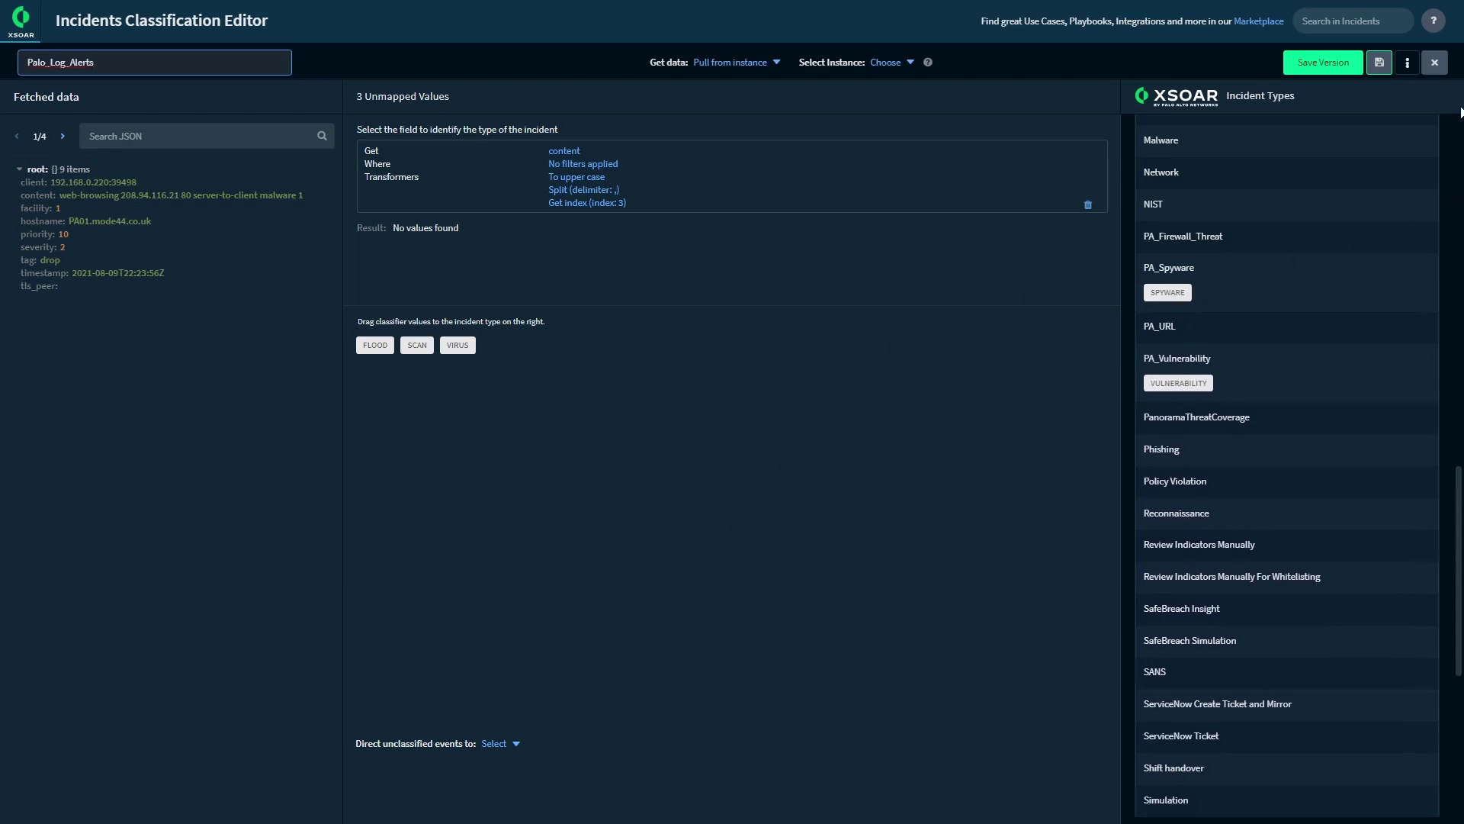
pyautogui.click(1434, 62)
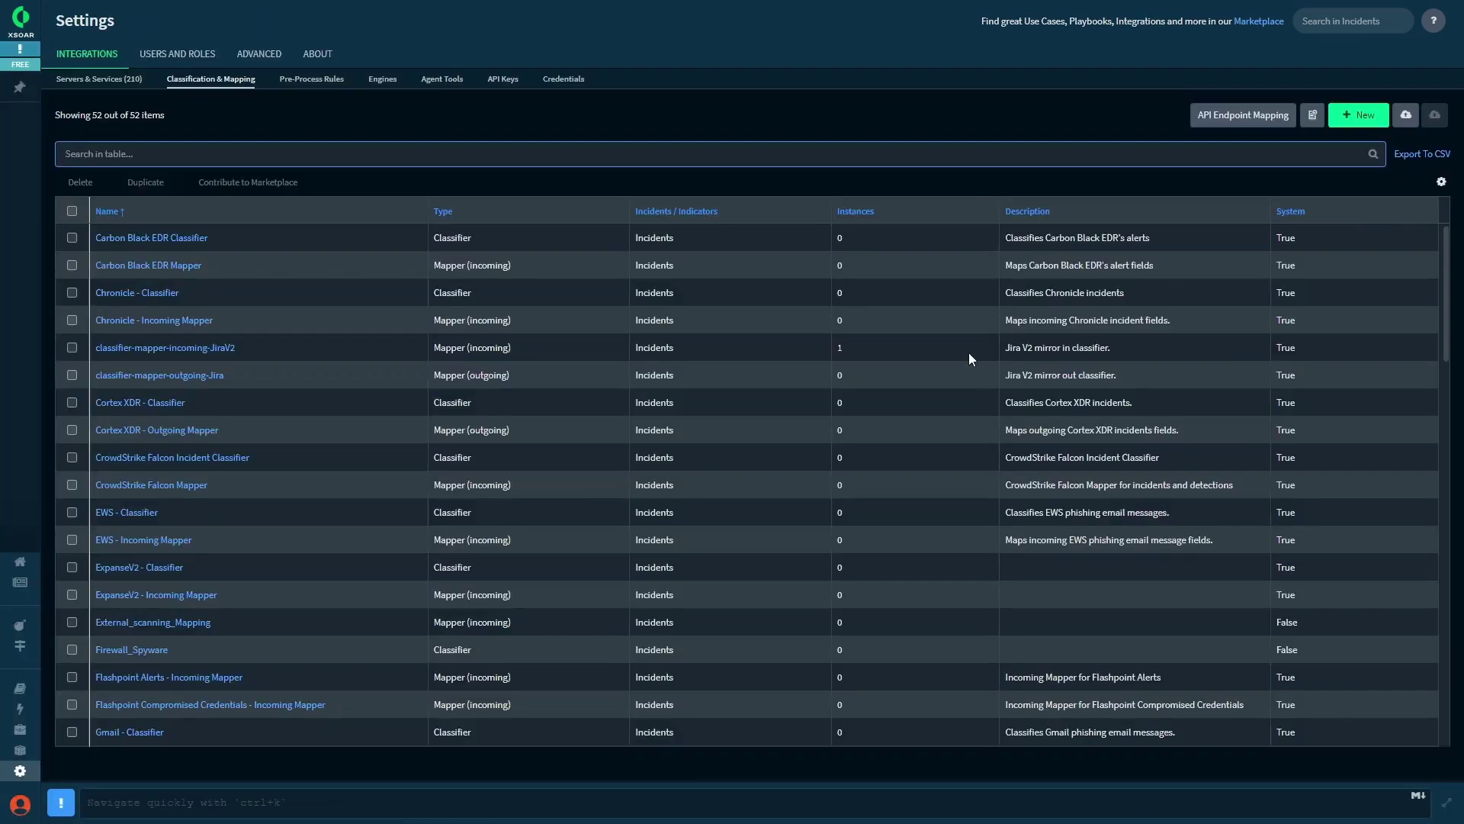
# View the user accounts list and the syslog integration instances in the settings, and return to the Incidents dashboard
pyautogui.click(180, 56)
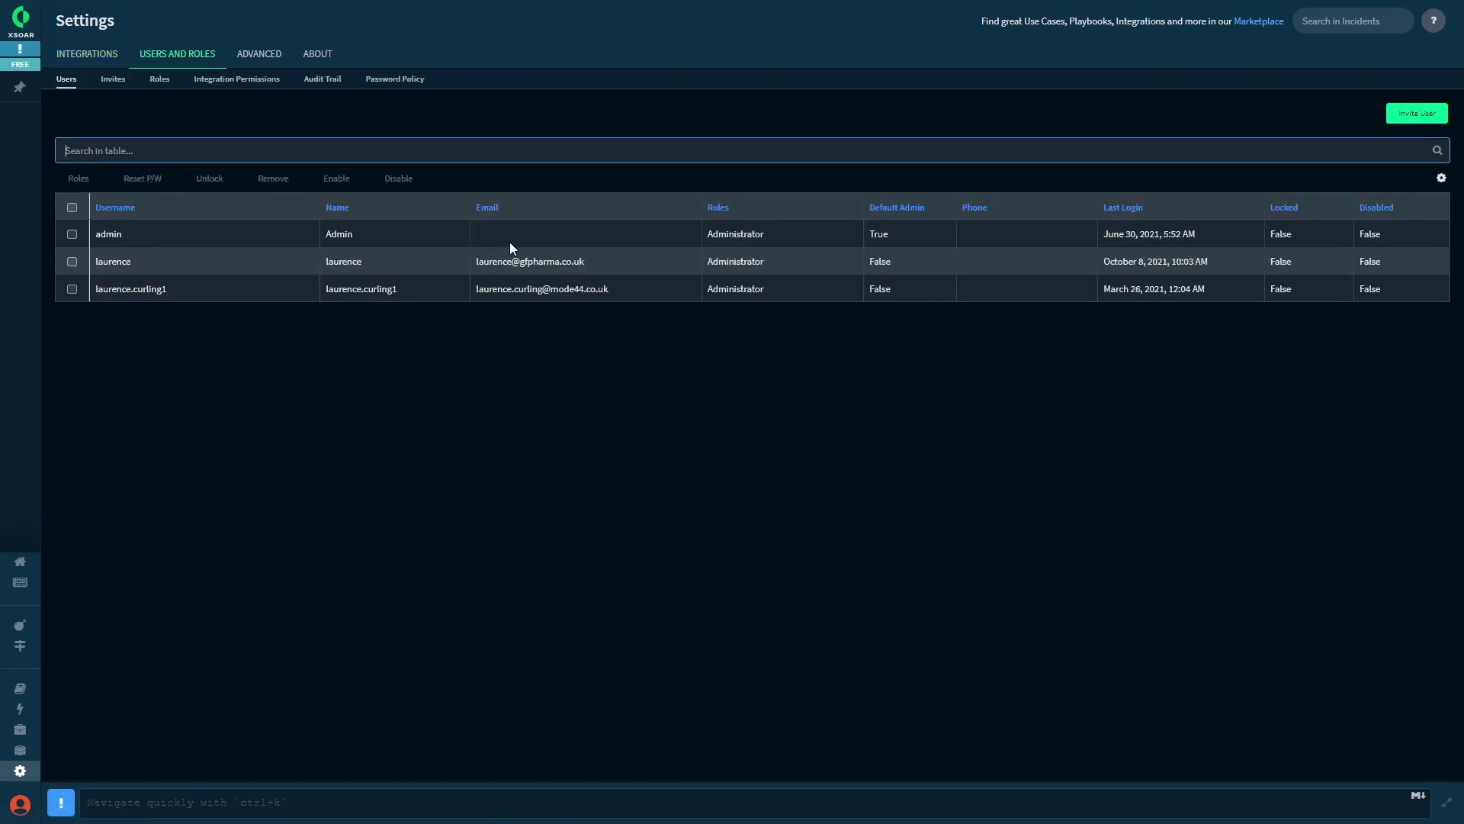
pyautogui.click(88, 57)
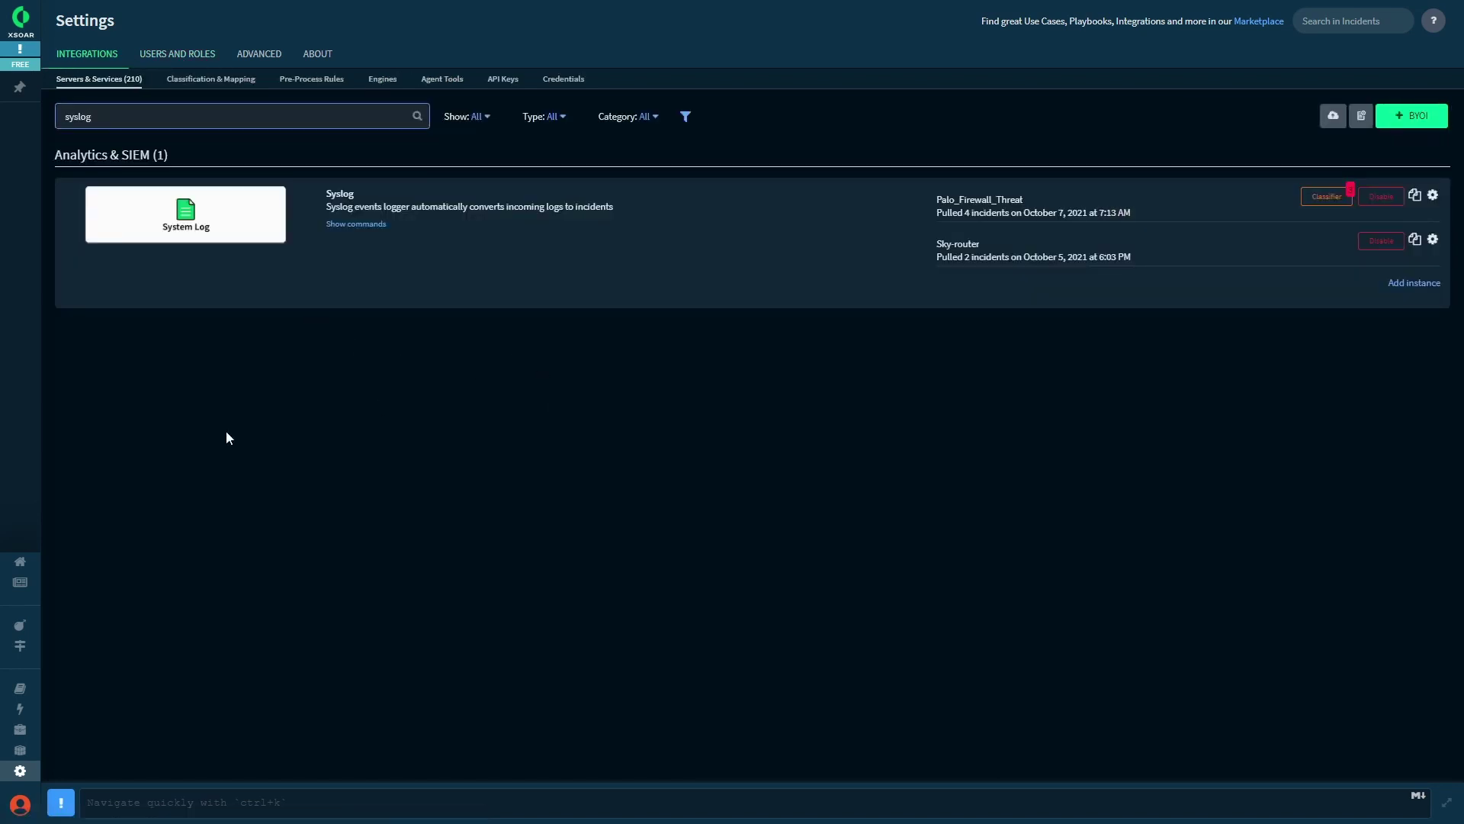
pyautogui.click(20, 562)
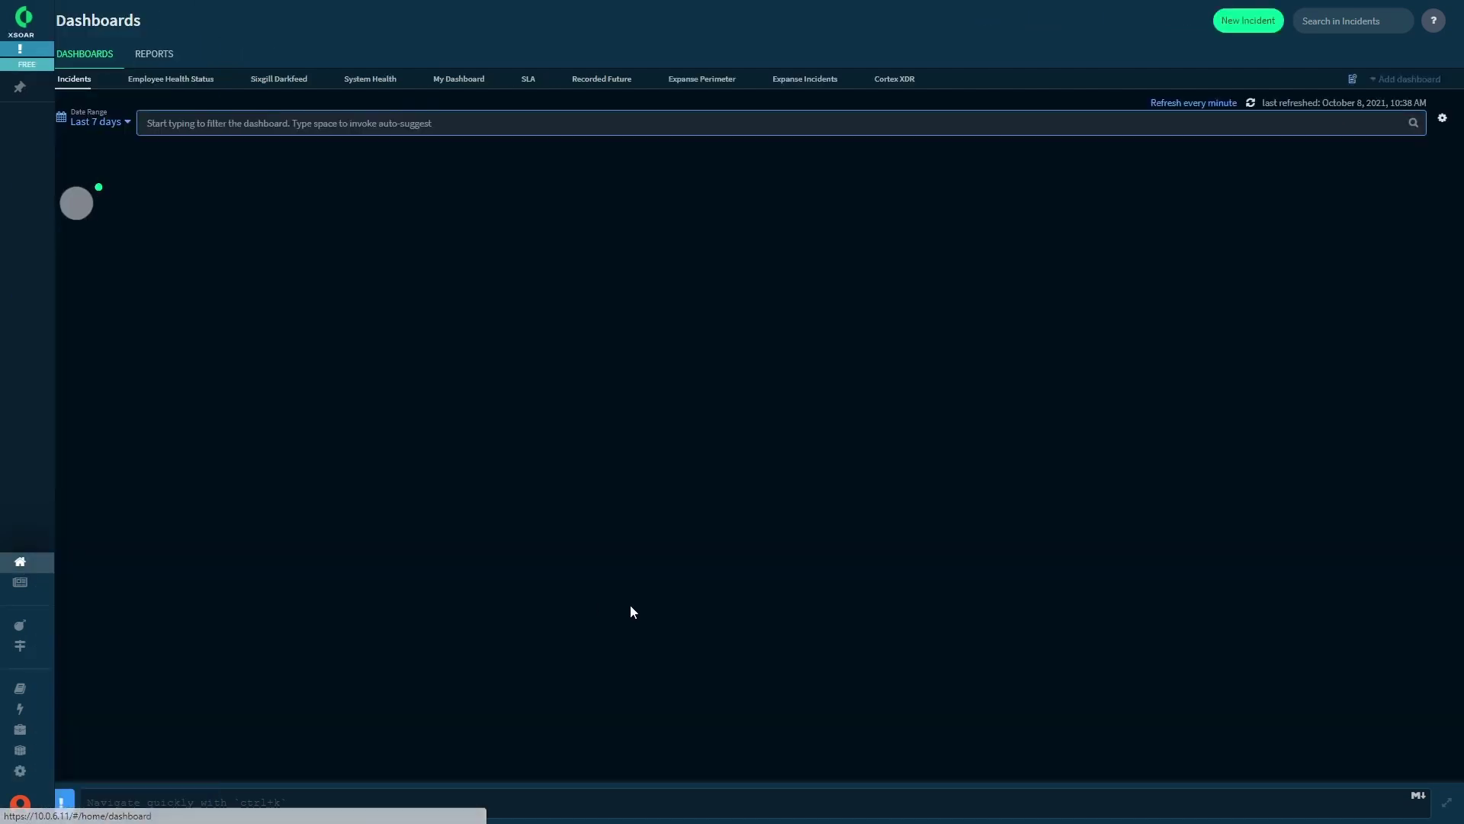